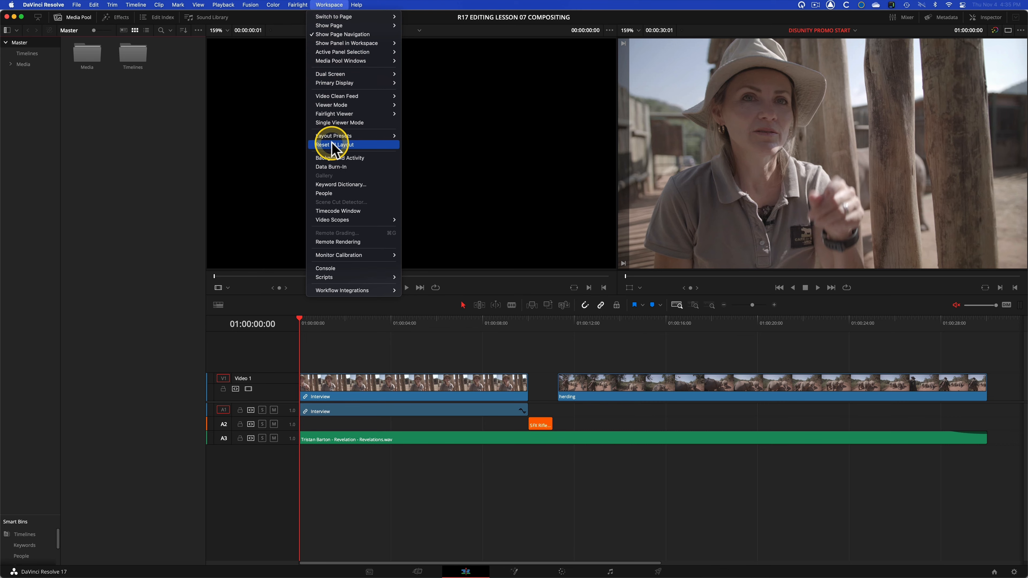
Step: Reset the workspace to the default UI layout and open the Timelines bin
left_click(332, 144)
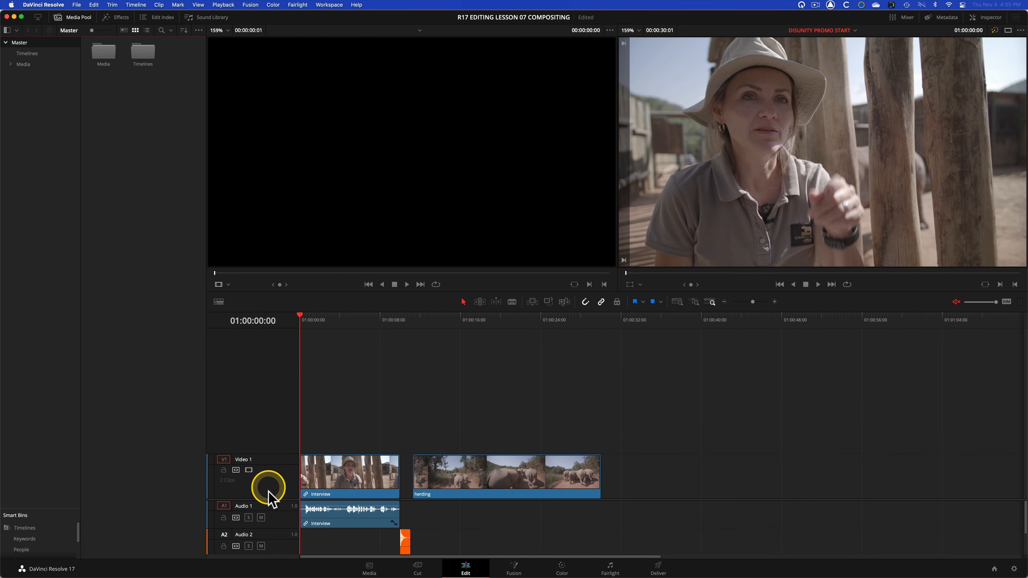
left_click_drag(266, 497, 271, 421)
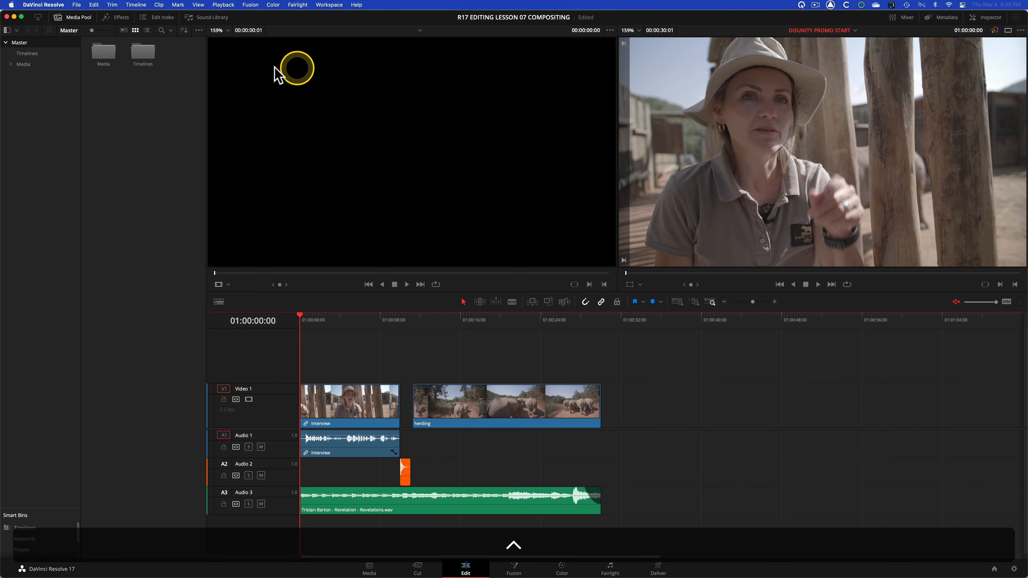
left_click(27, 53)
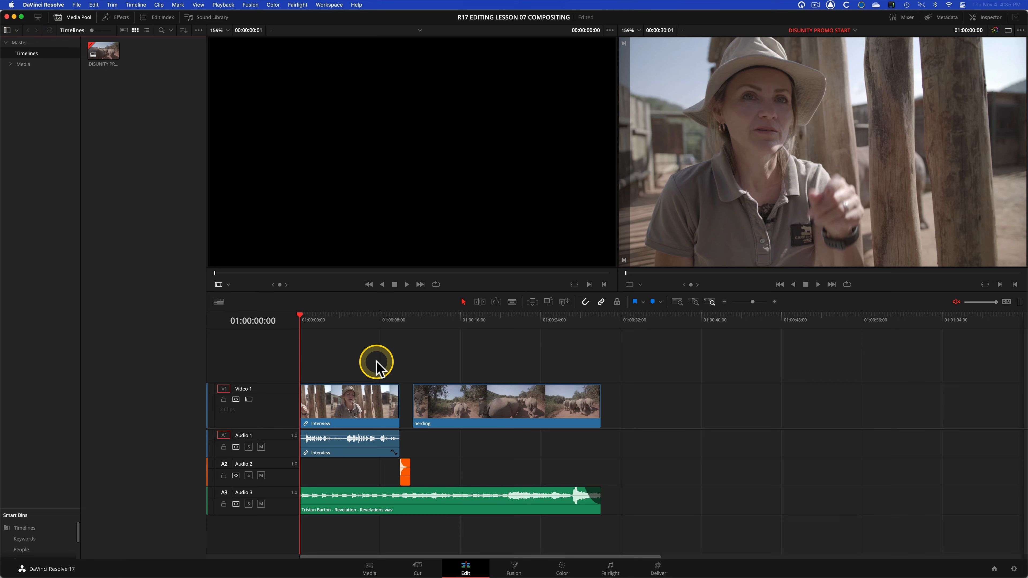
Step: Unmute the timeline's monitoring audio and play the sequence from the start through to its end
left_click(955, 302)
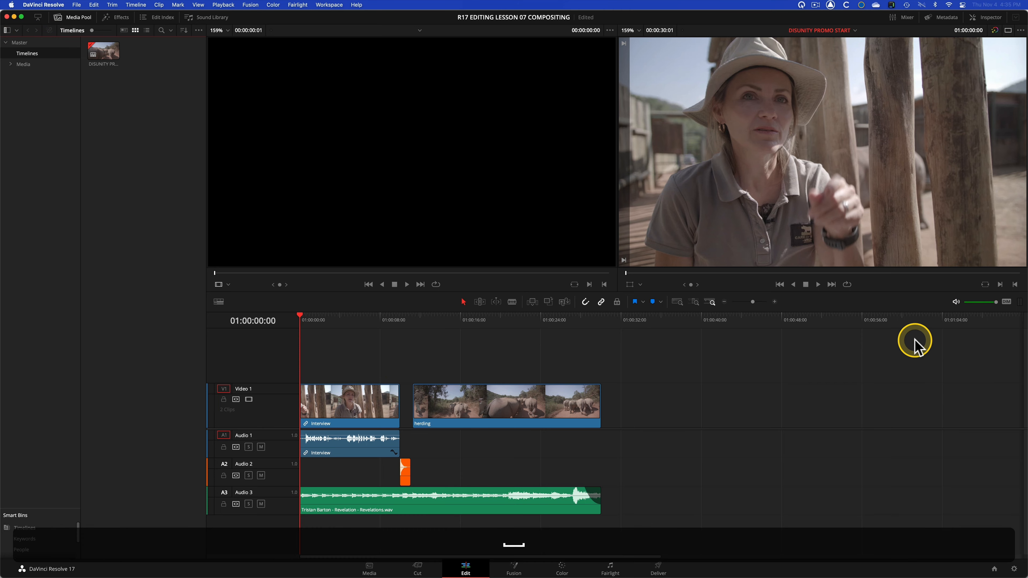
key("space")
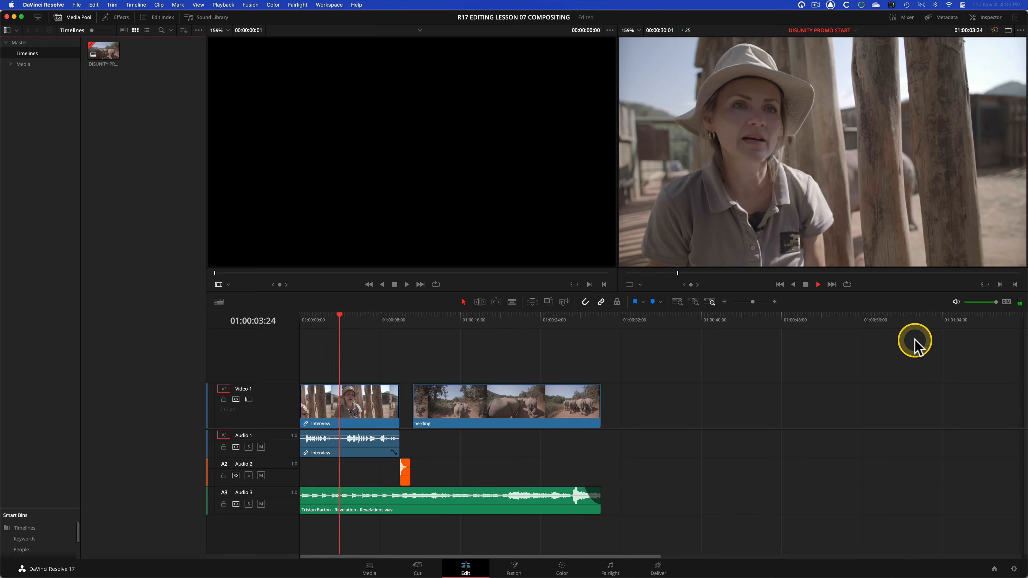
key("XF86AudioRaiseVolume")
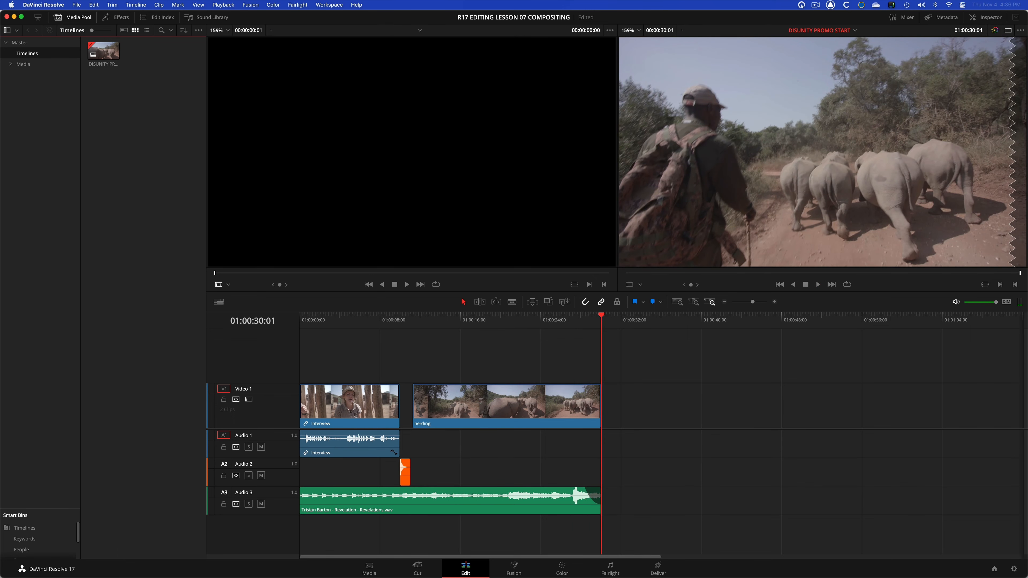
Step: Return to the timeline start, dim the monitoring audio and play through the Interview clip
left_click(301, 320)
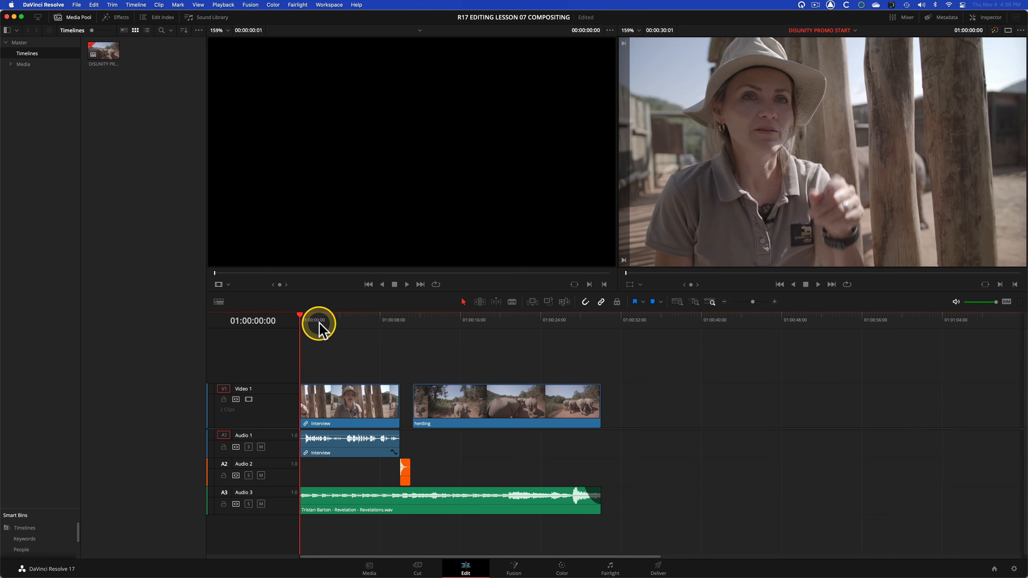
left_click(1006, 302)
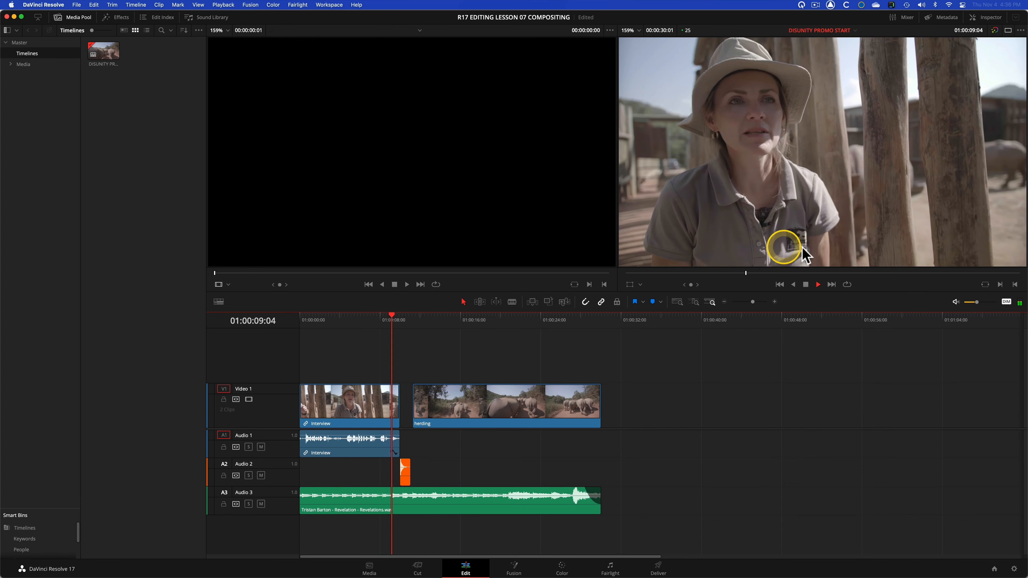
key("space")
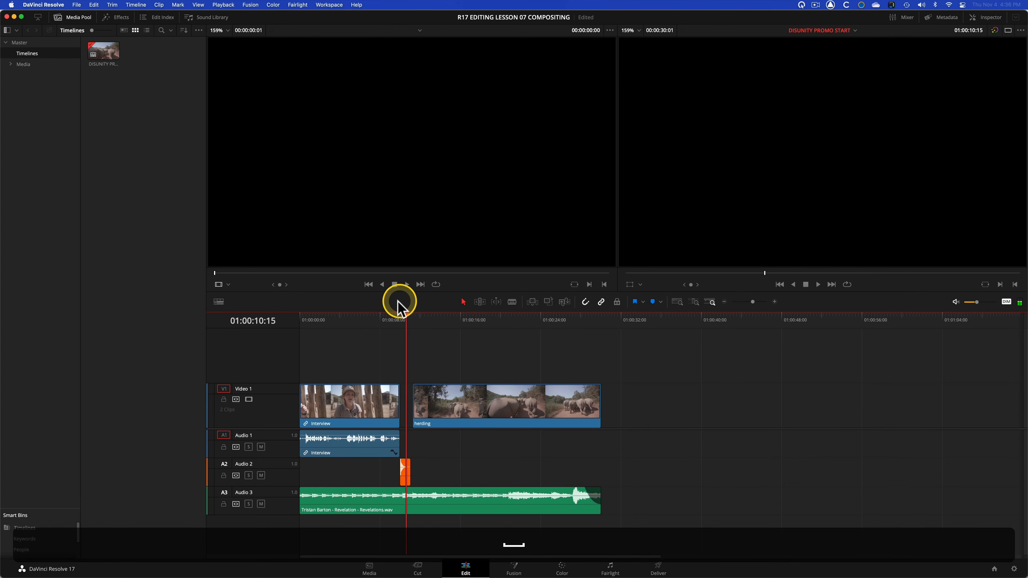
Step: Stabilize the Interview clip on Video 1 with the Perspective mode from its Inspector settings
left_click(364, 319)
left_click(336, 319)
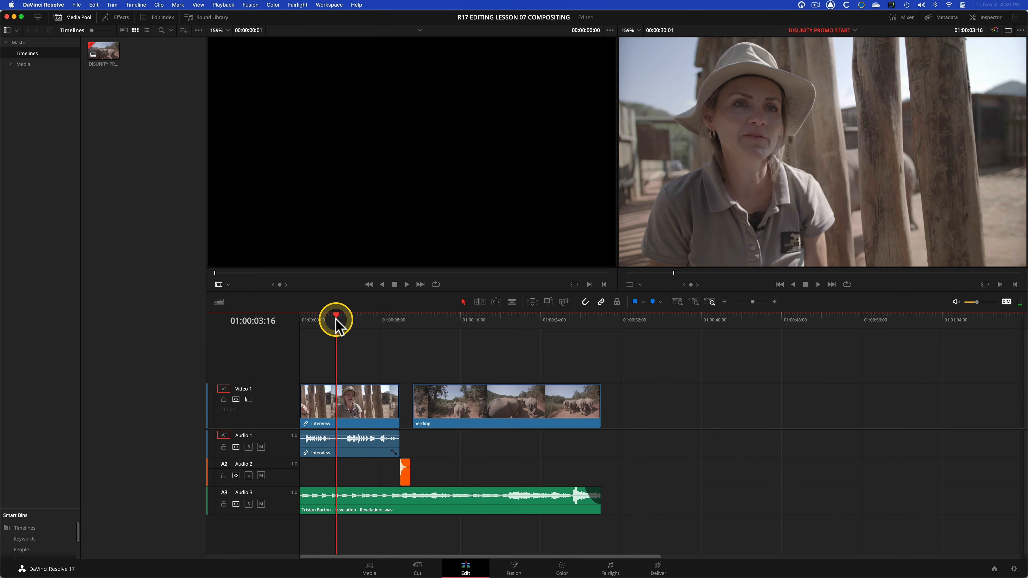
left_click(358, 411)
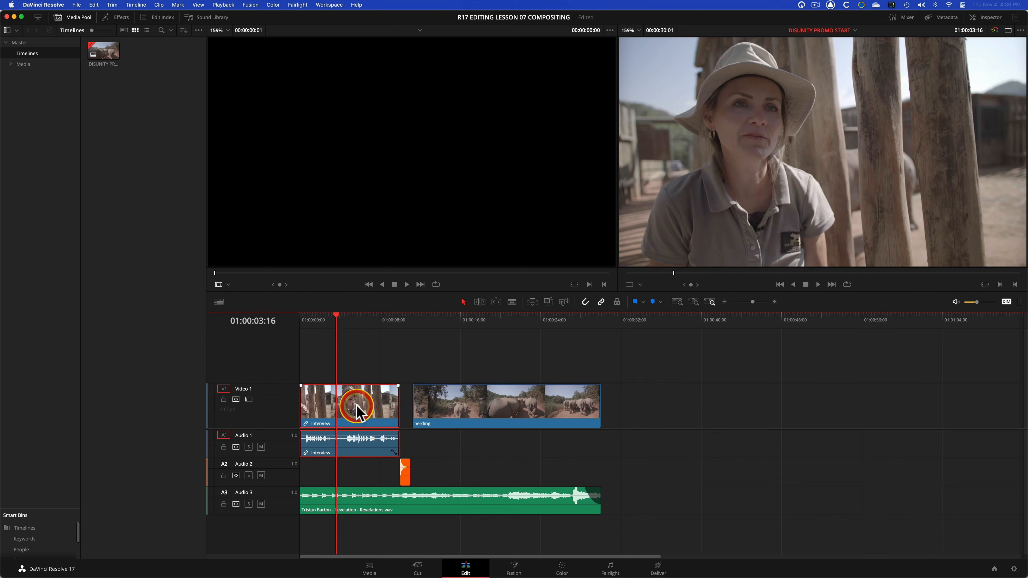
left_click(986, 17)
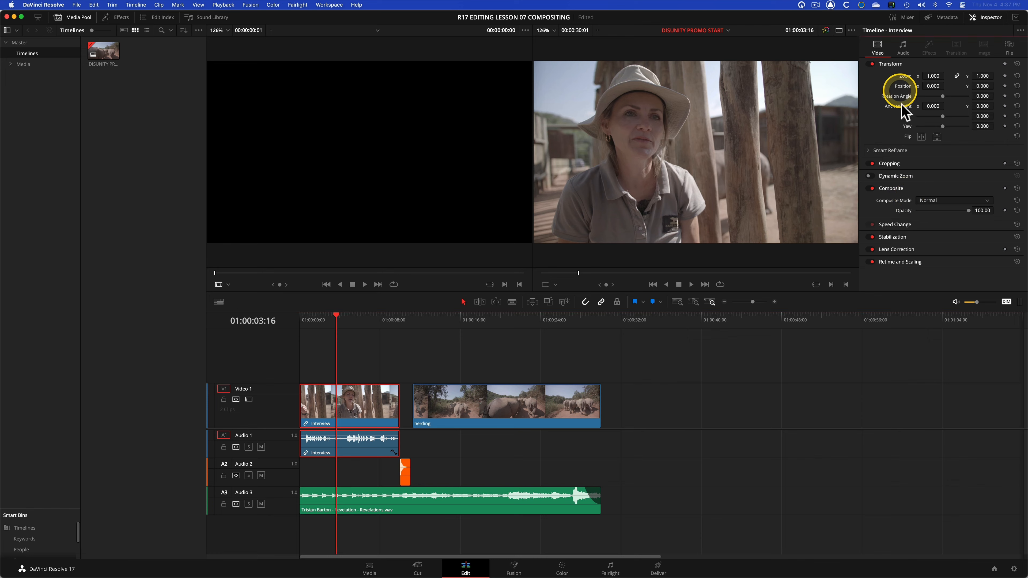
left_click(892, 237)
scroll(891, 237, "down", 3)
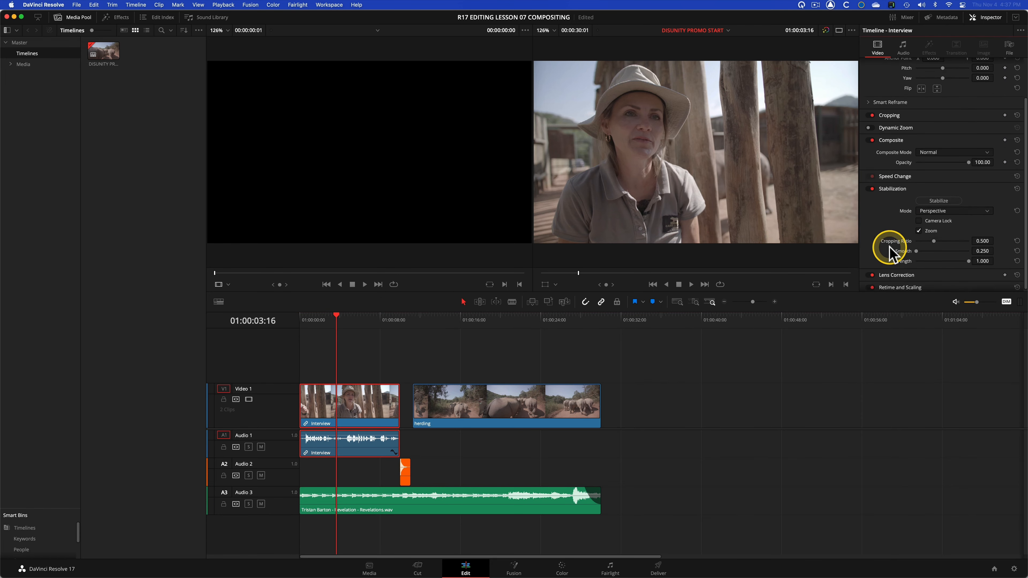
left_click(939, 199)
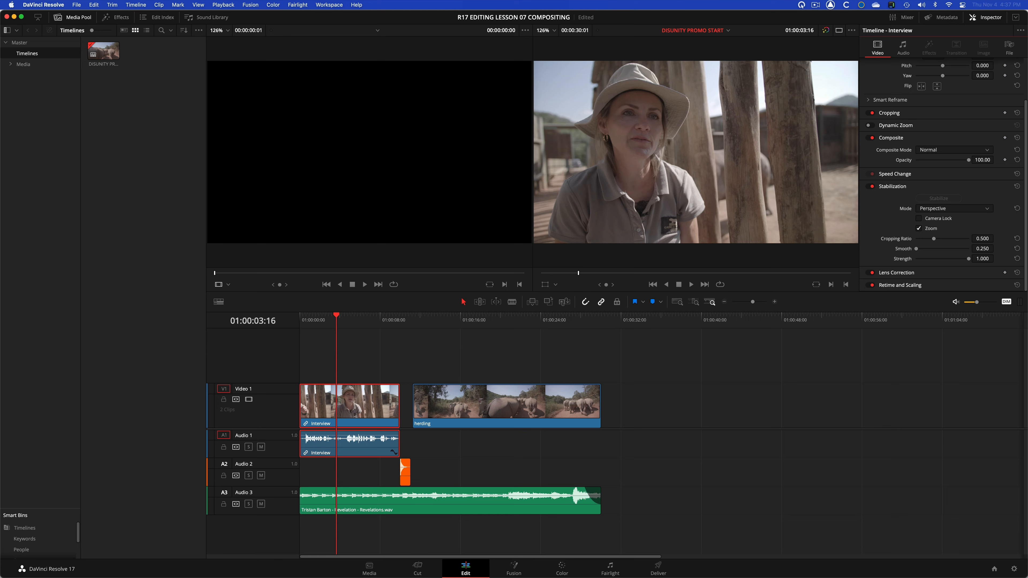
Step: Review the Perspective stabilization by playing the Interview clip from the timeline start with looping on
key("Home")
key("space")
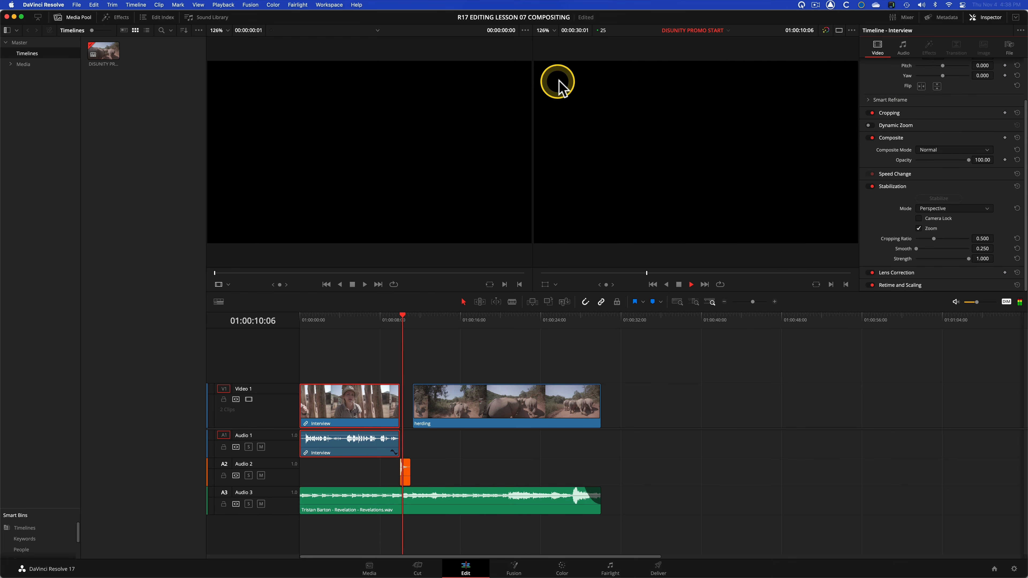
key("Home")
key("space")
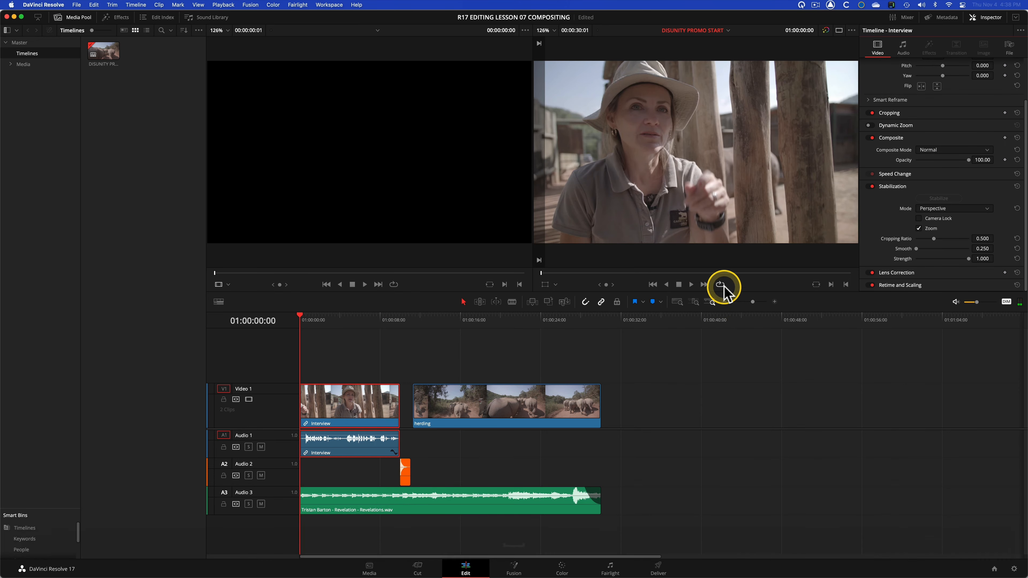
key("space")
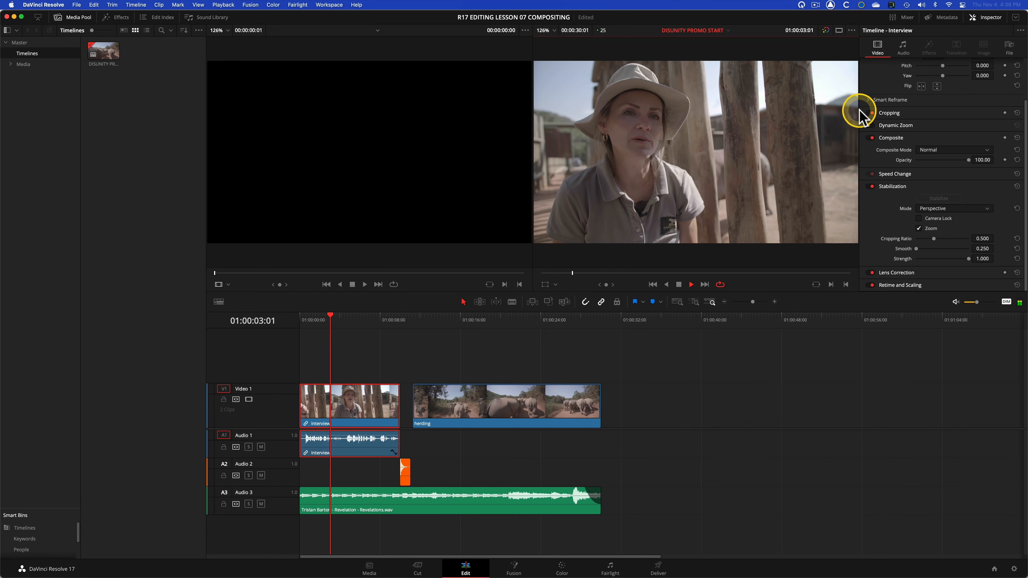
key("ctrl")
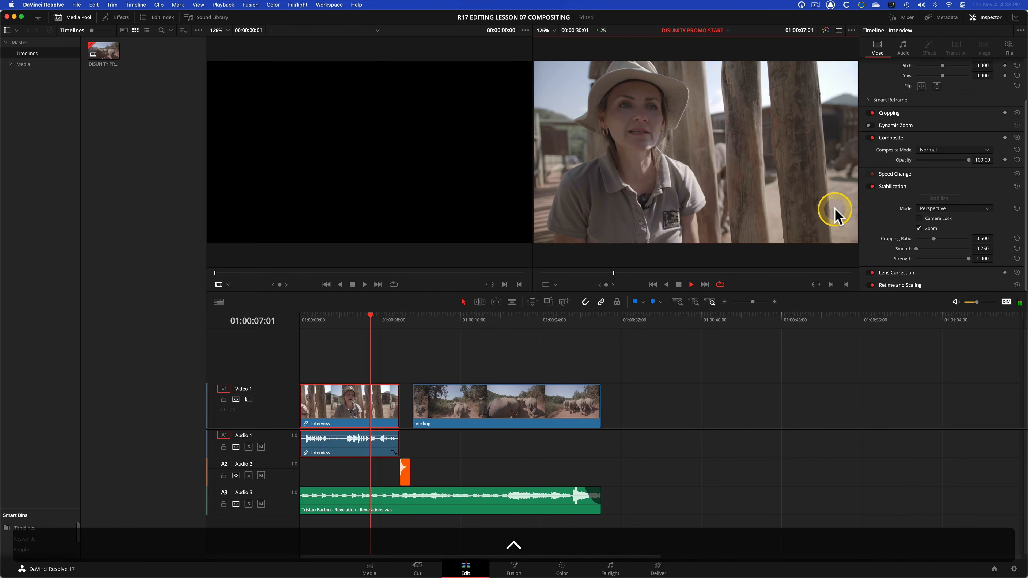
Step: Switch the Interview clip's stabilization mode to Similarity and stabilize it again
key("Home")
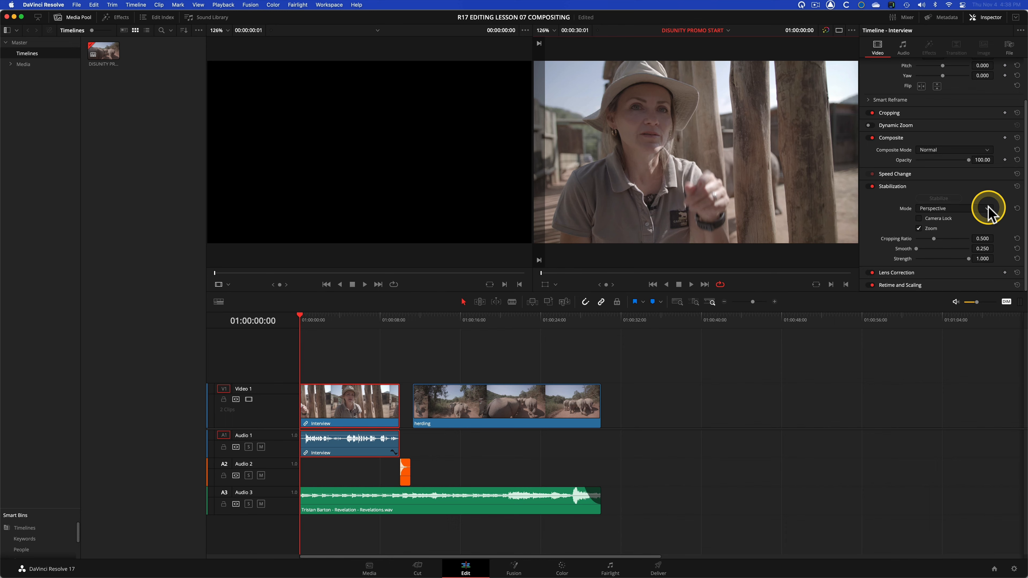
left_click(971, 228)
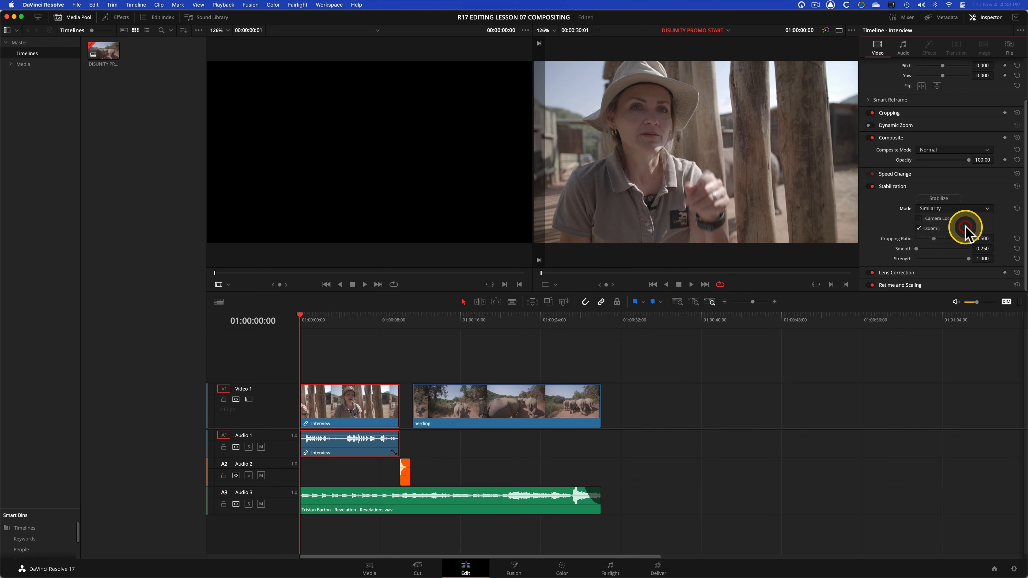
left_click(941, 199)
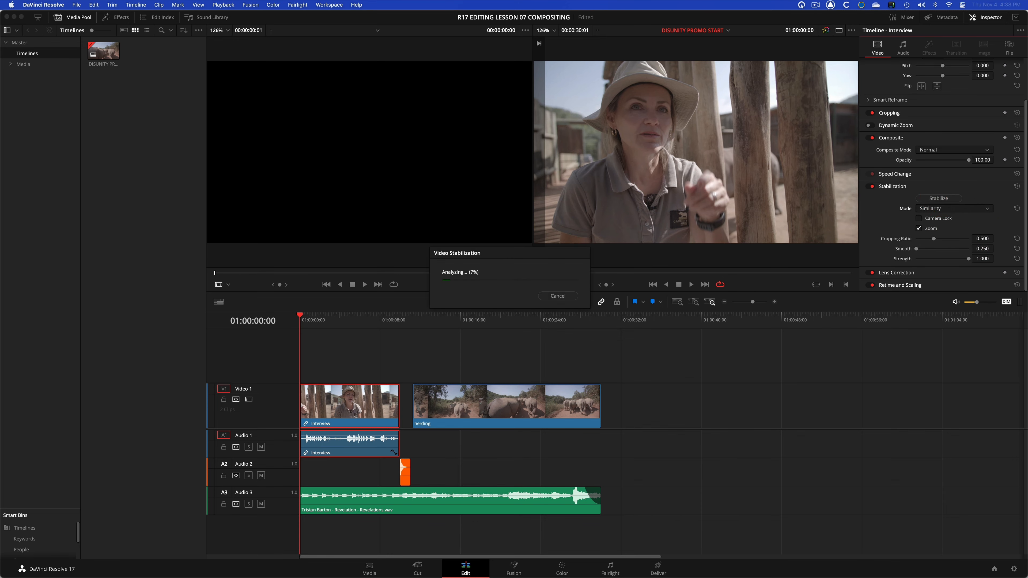
Step: Play back the Similarity-stabilized Interview clip and add a blue marker to it at about 7 seconds
key("slash")
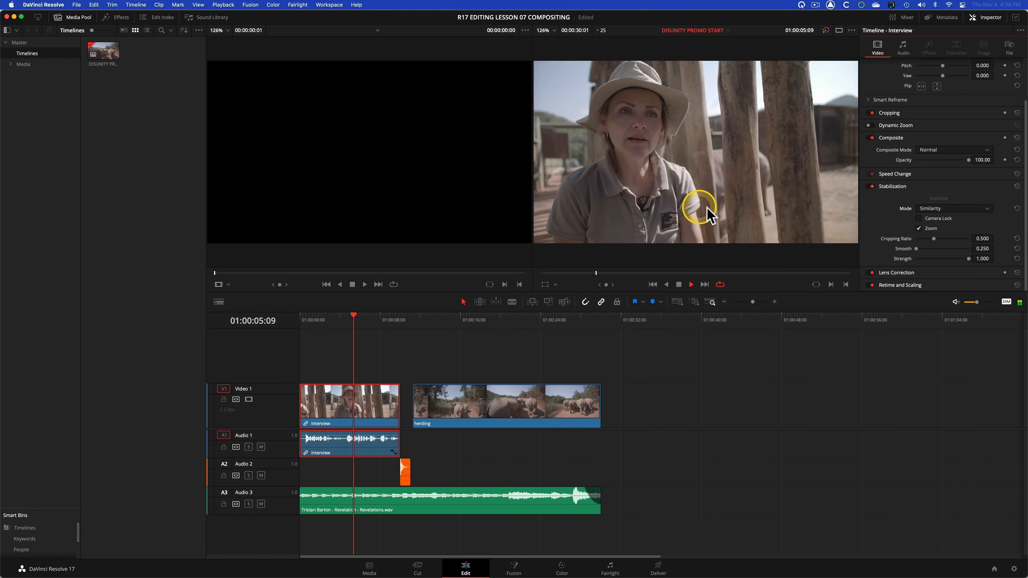
key("m")
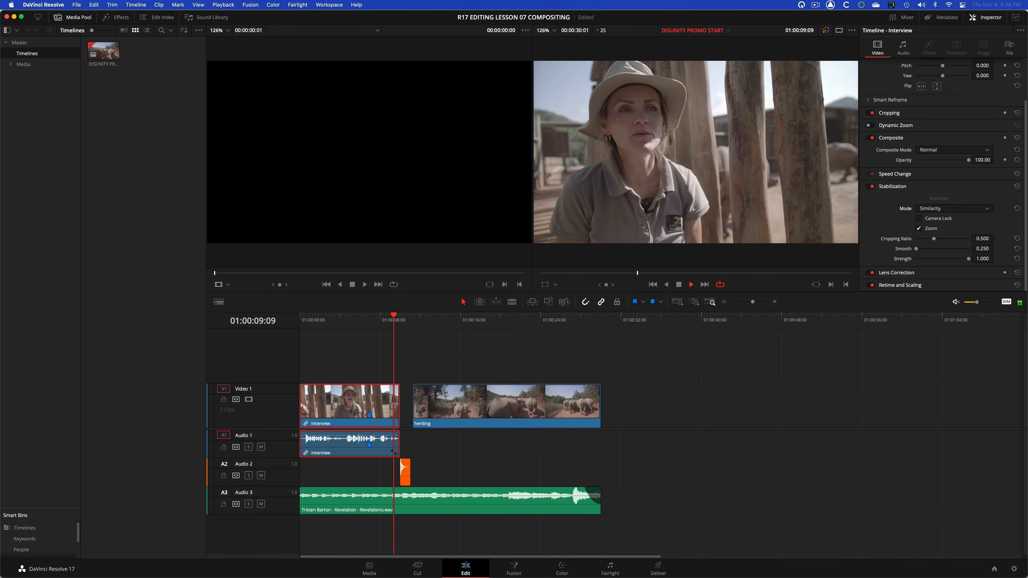
key("alt")
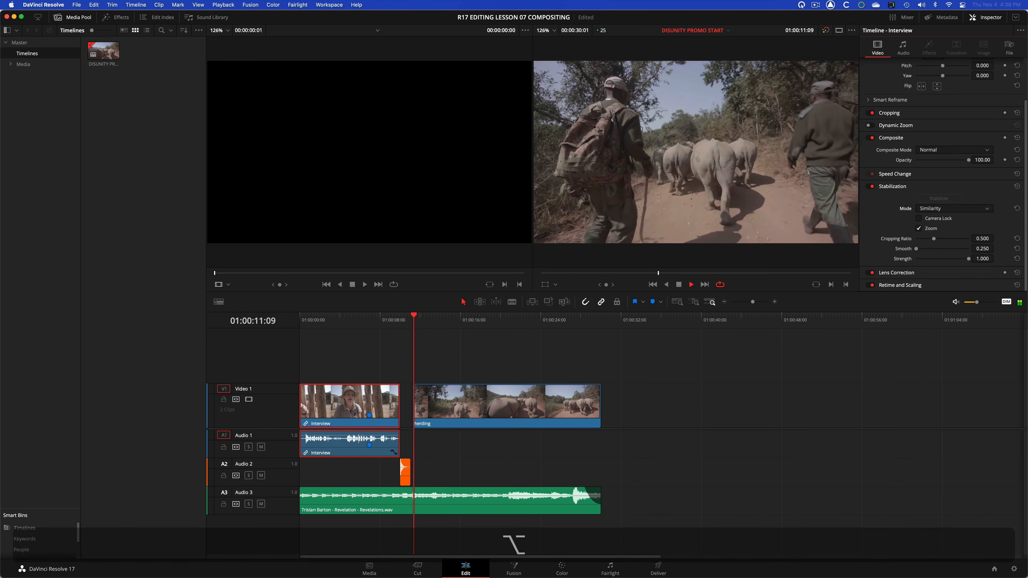
key("space")
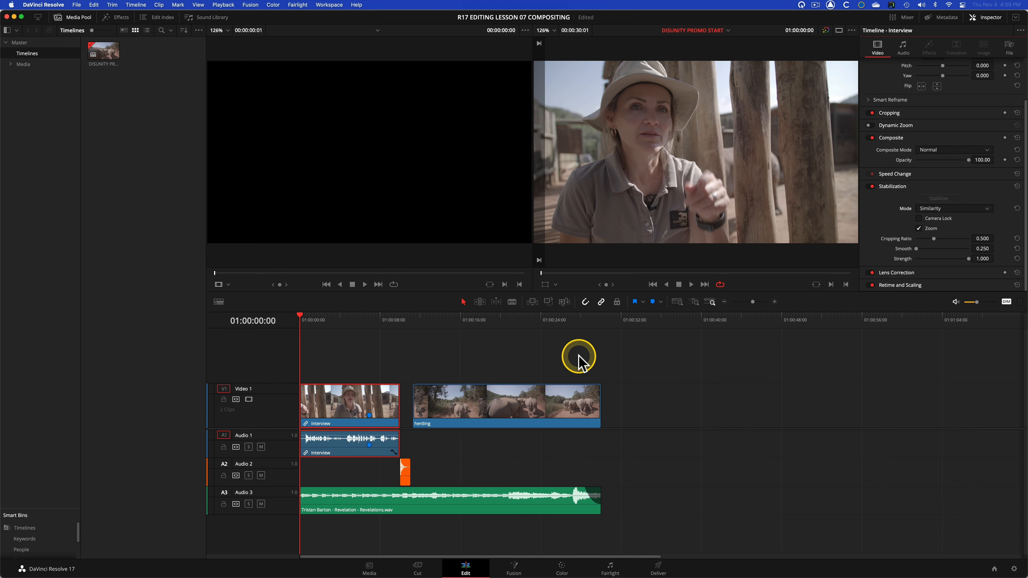
Step: Try the Translation mode for the Interview clip's stabilization, and restore and re-run it with Similarity
left_click(971, 208)
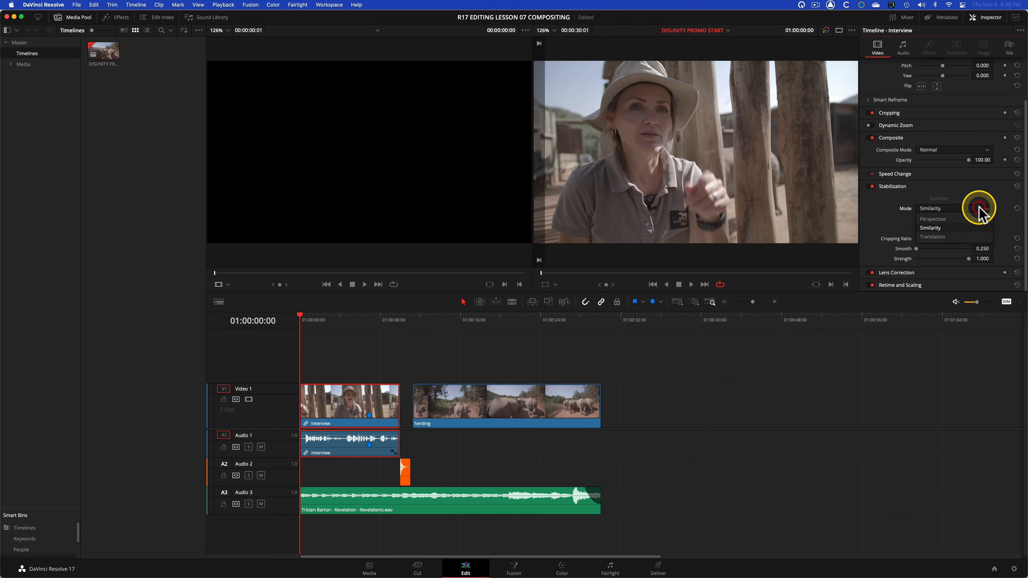
left_click(938, 237)
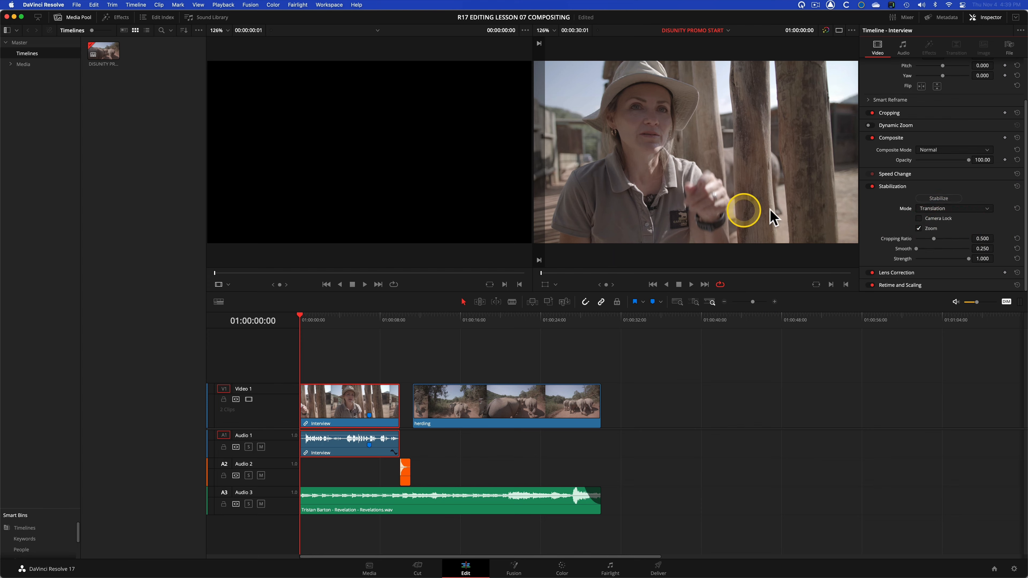
left_click(941, 208)
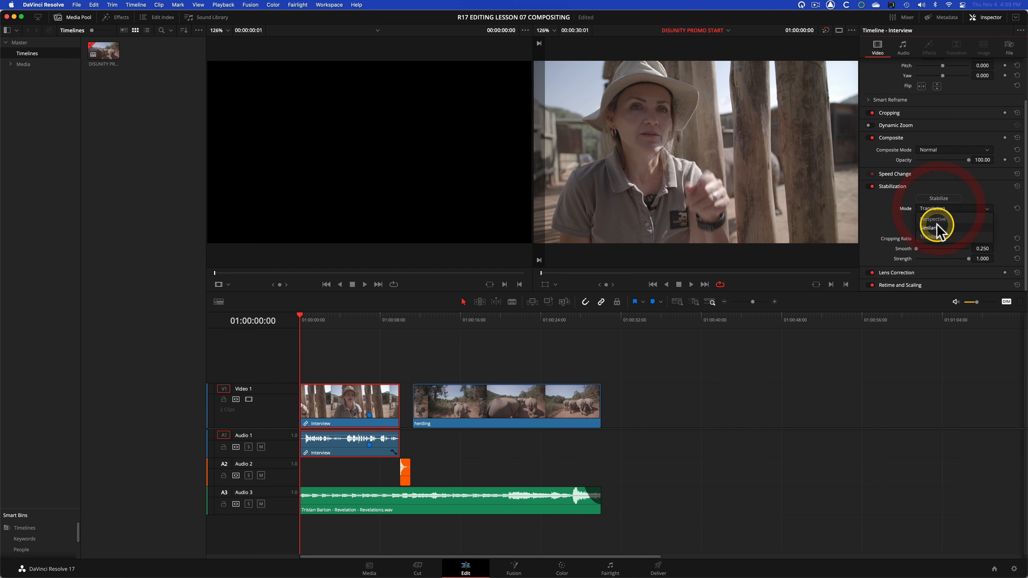
left_click(933, 224)
left_click(938, 199)
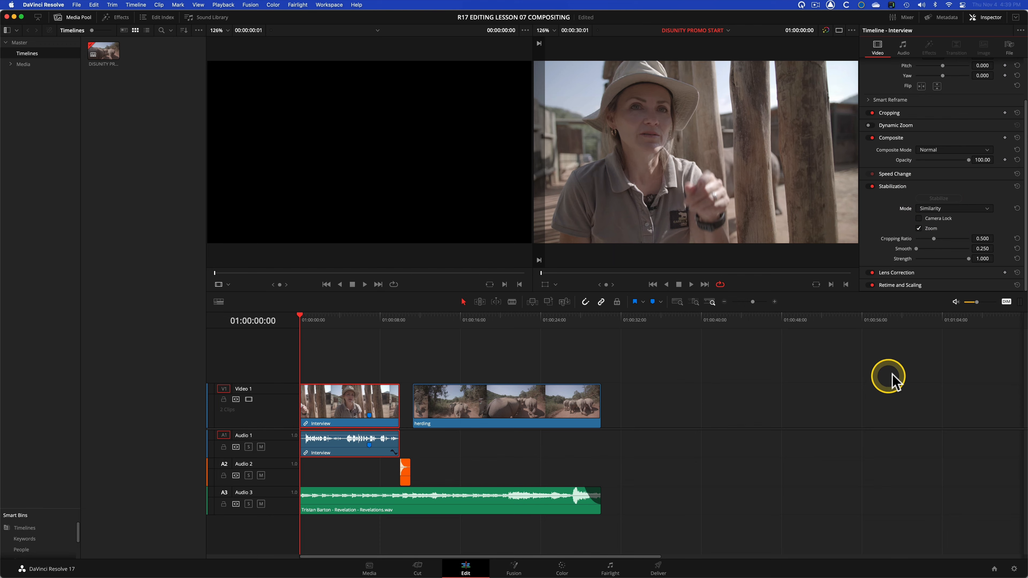
Step: Review the Similarity-stabilized Interview clip in the timeline viewer and in full-screen playback from the timeline start
key("space")
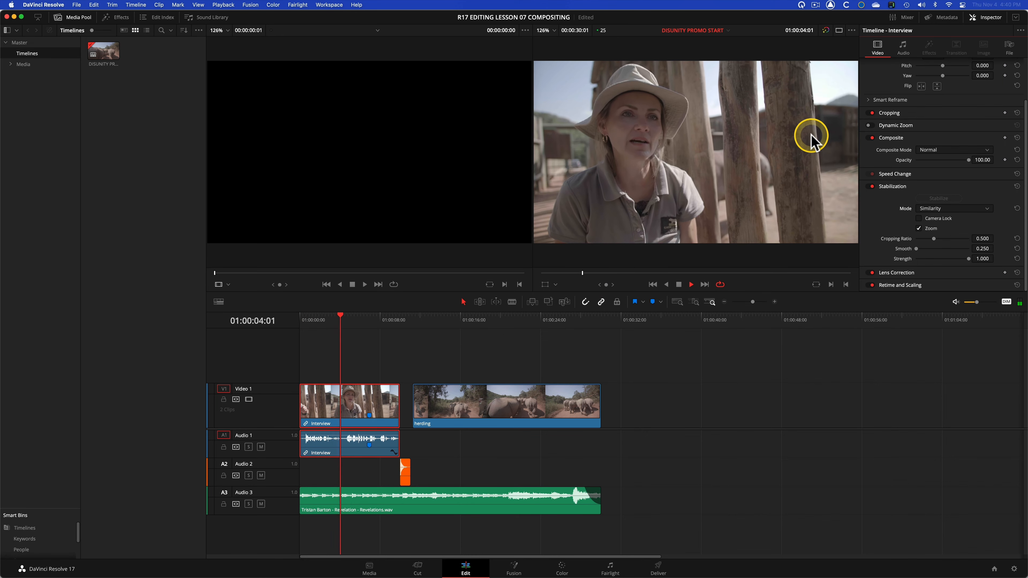
key("space")
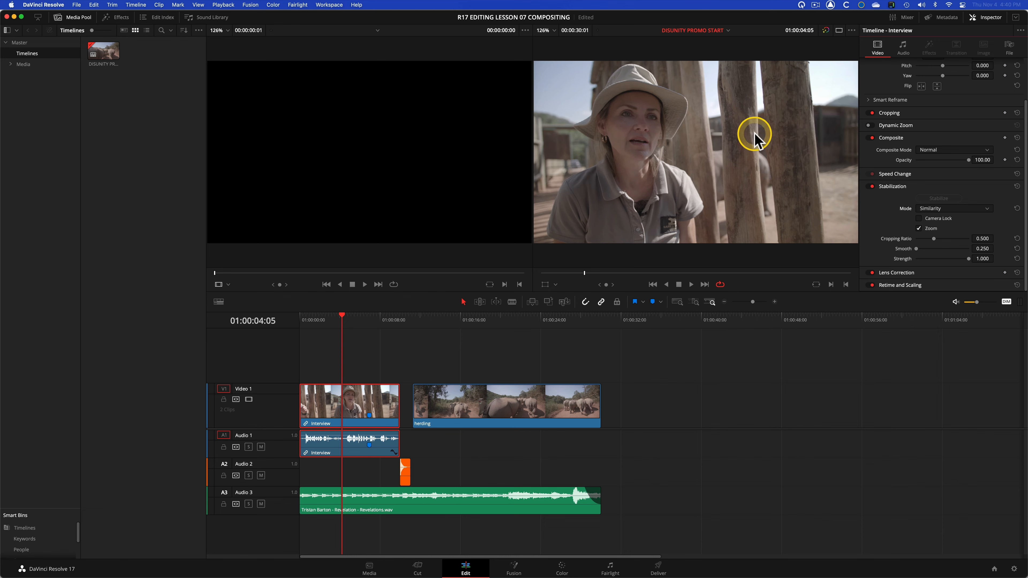
key("Home")
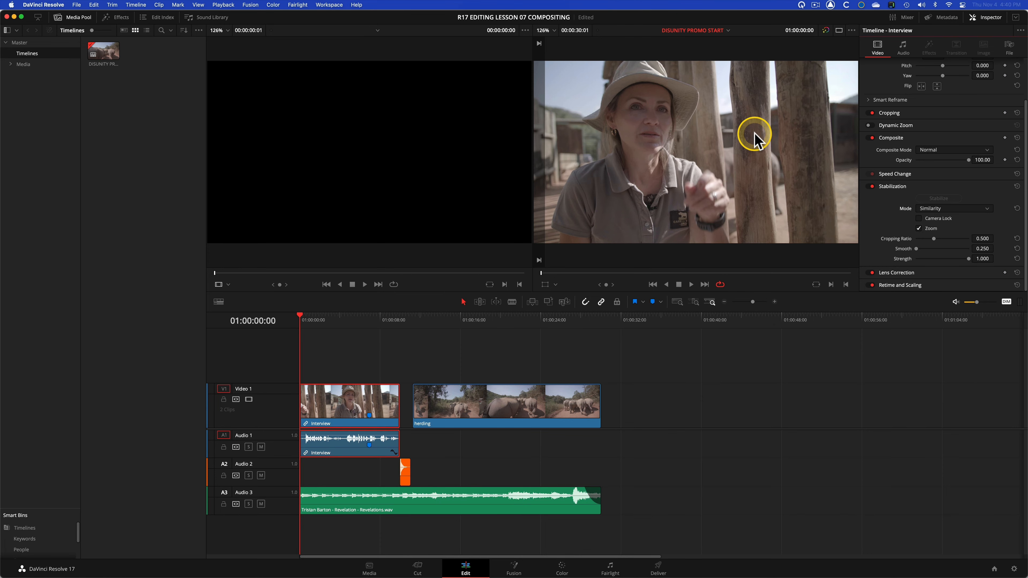
key("p")
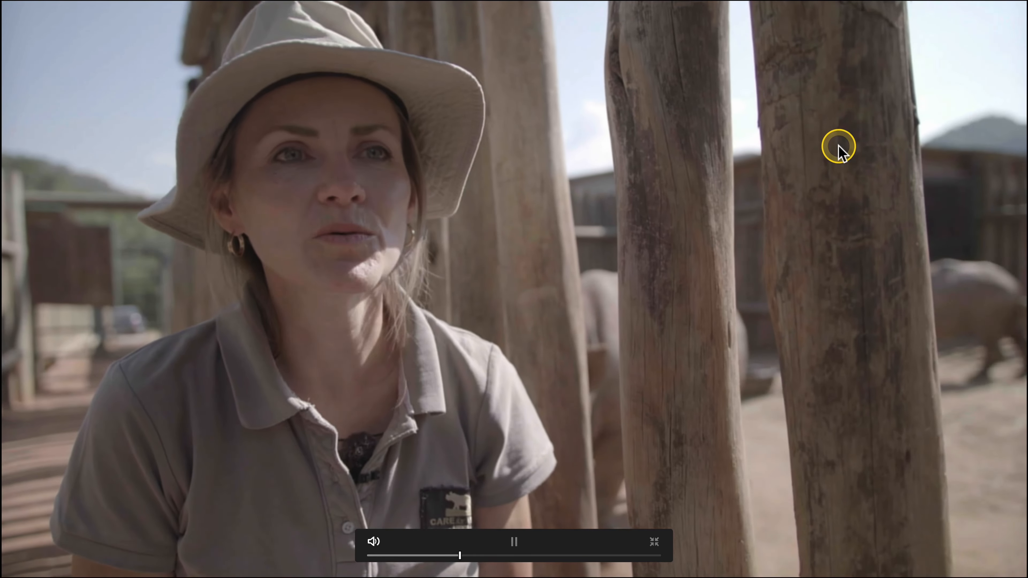
key("space")
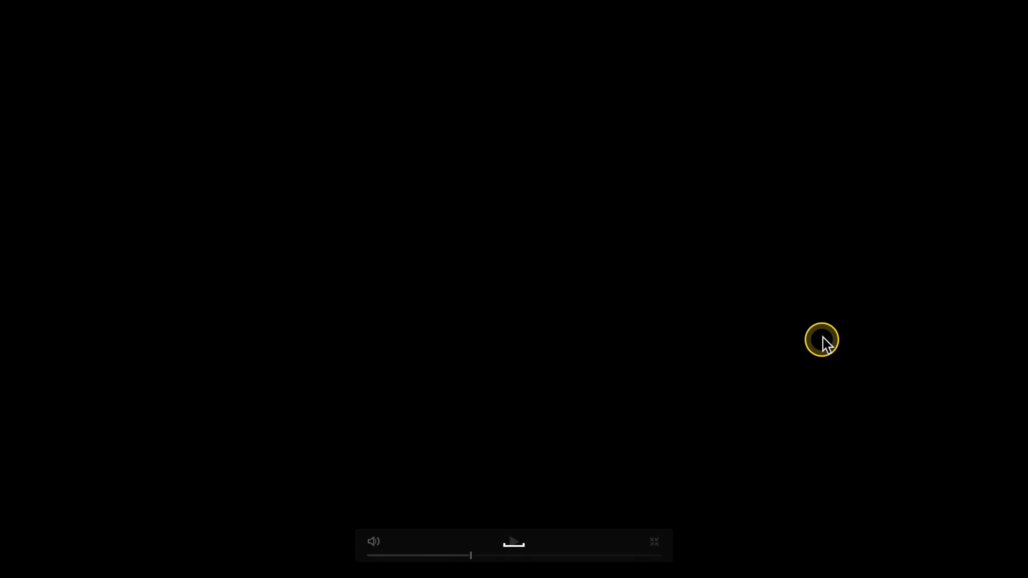
key("p")
left_click(340, 324)
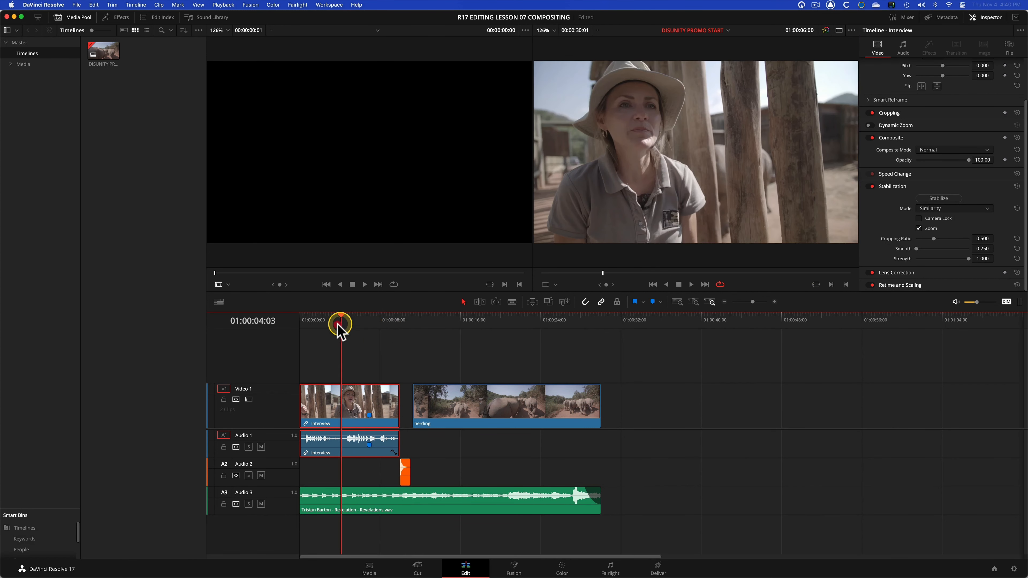
Step: Set the Interview clip's stabilization Smooth to 0.903 and Strength to 0.740, and stabilize it again
left_click_drag(340, 324, 333, 324)
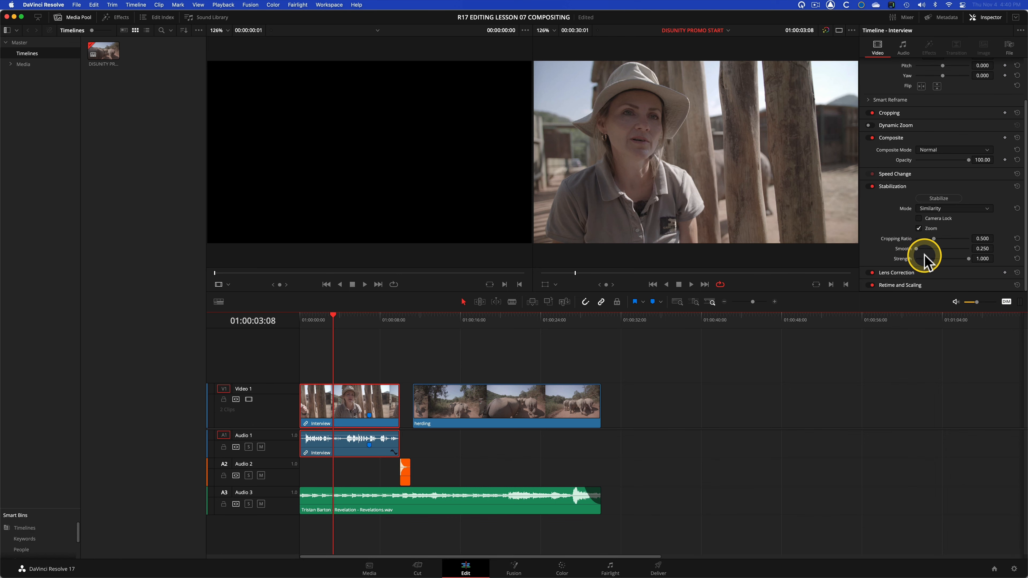
left_click_drag(916, 248, 962, 259)
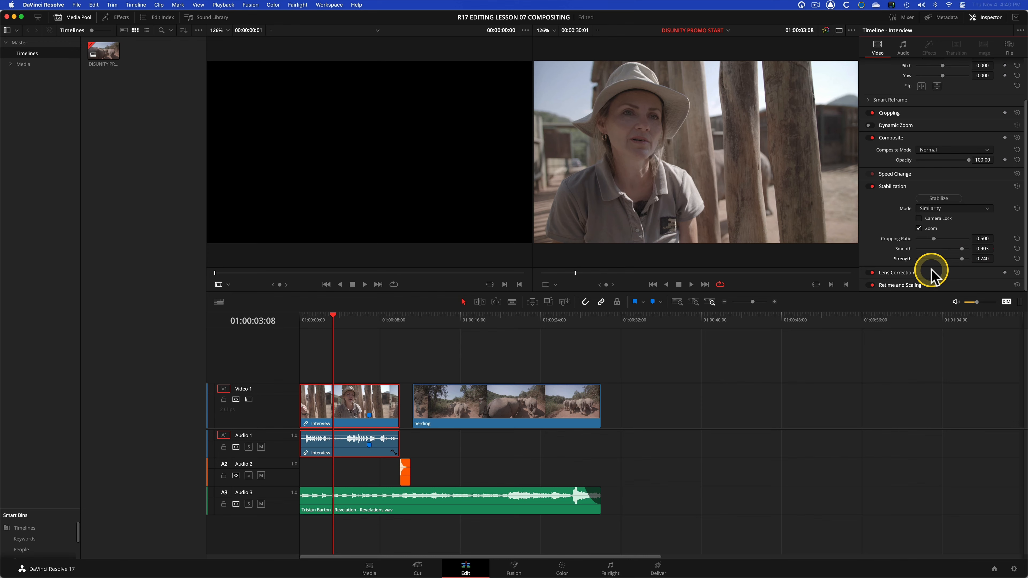
left_click(939, 198)
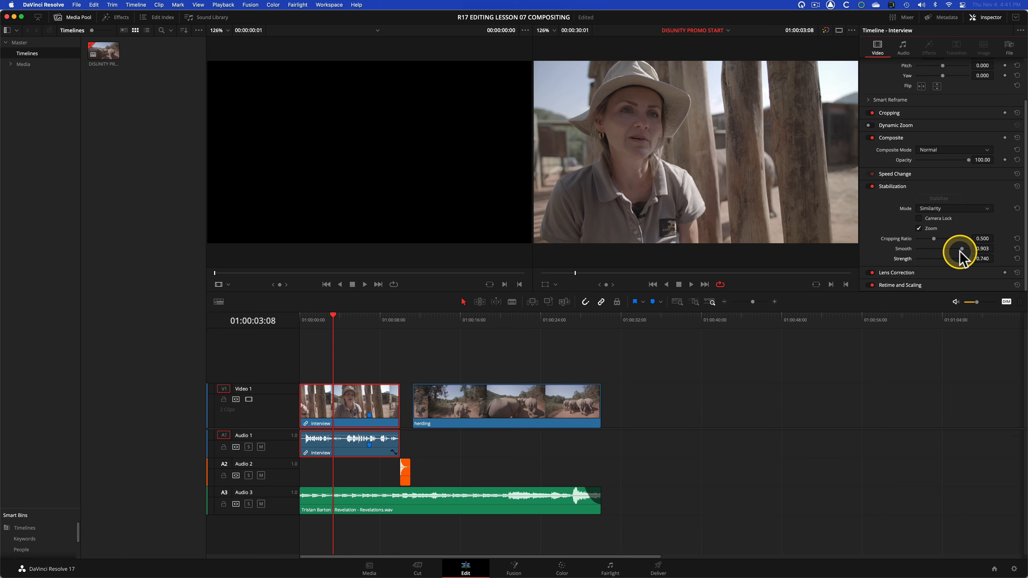
Step: Review the newly stabilized Interview clip in full-screen playback from the start of the timeline
key("p")
key("Home")
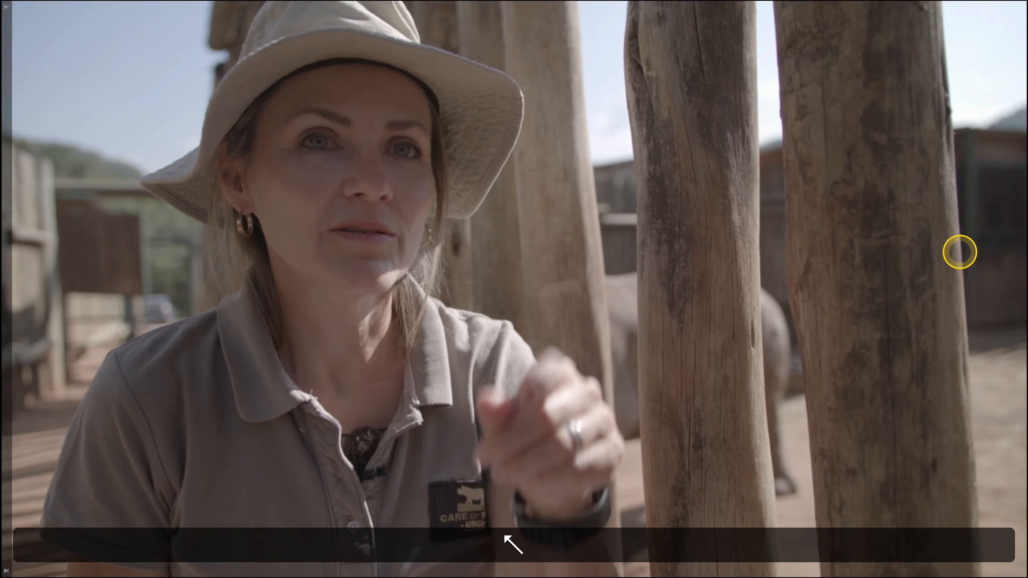
key("space")
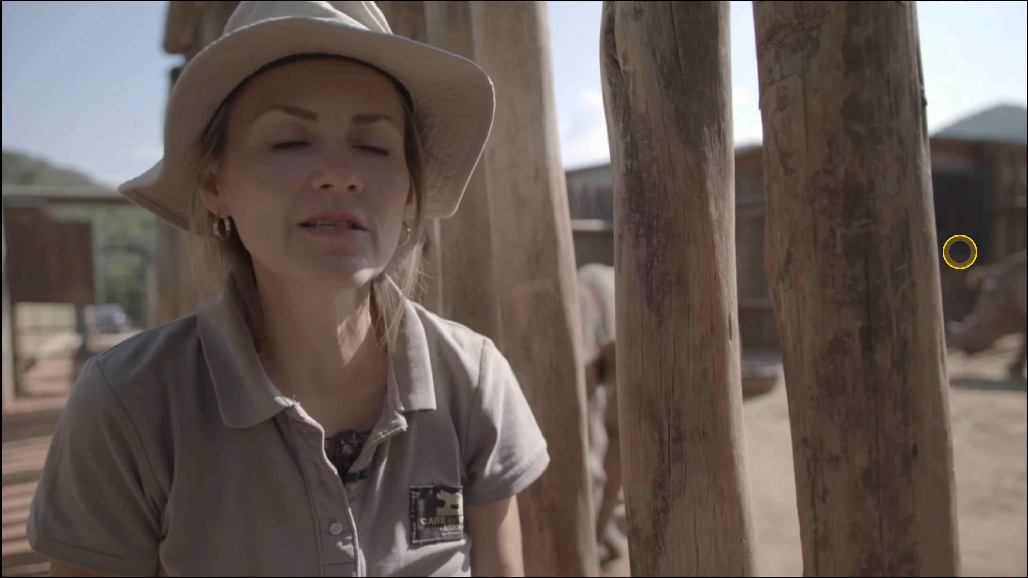
key("p")
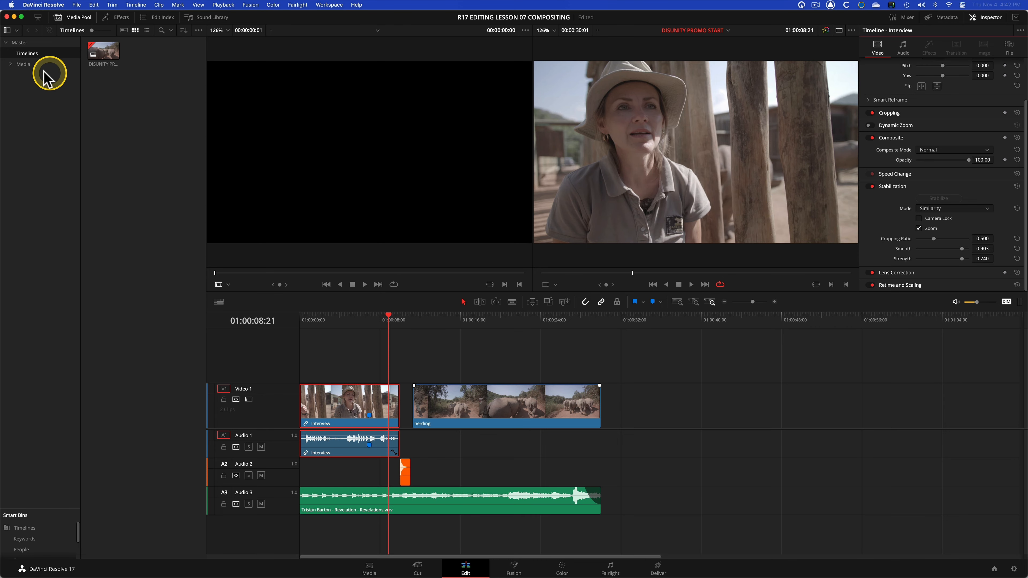
Step: Open the video bin inside Media, load the Rifle clip into the source viewer and scrub through its shots
left_click(18, 64)
left_click(11, 64)
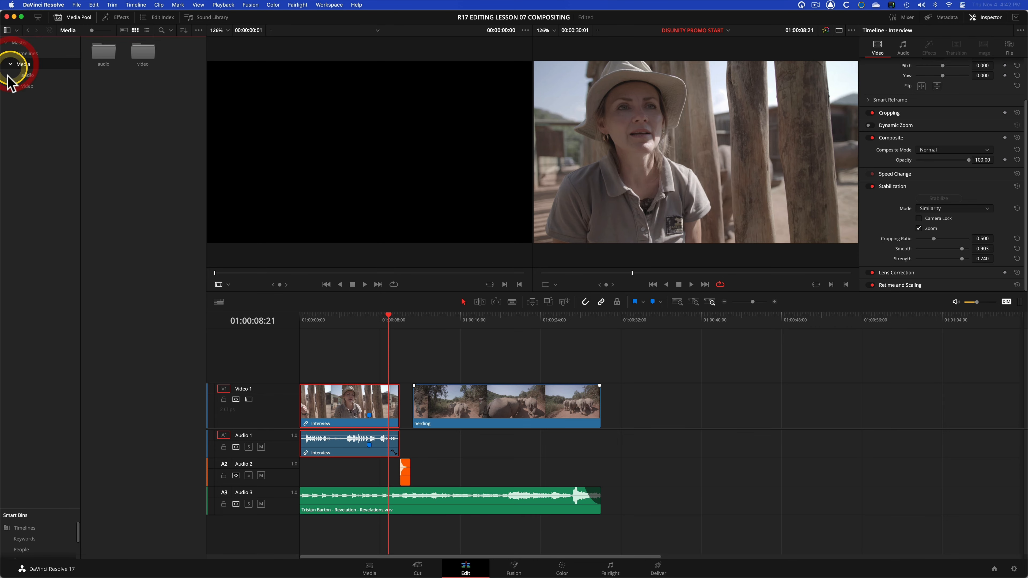
left_click(29, 86)
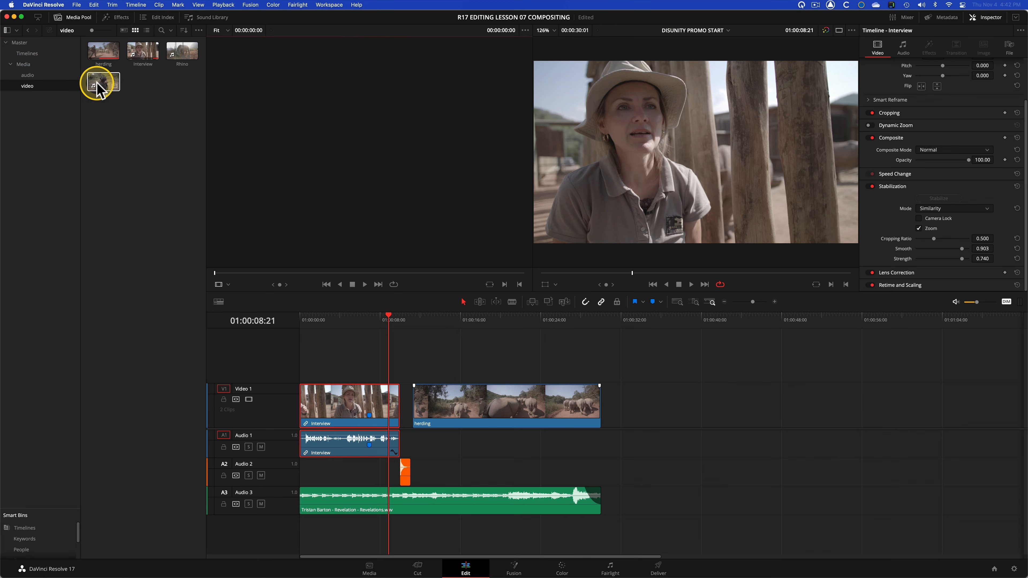
left_click(99, 86)
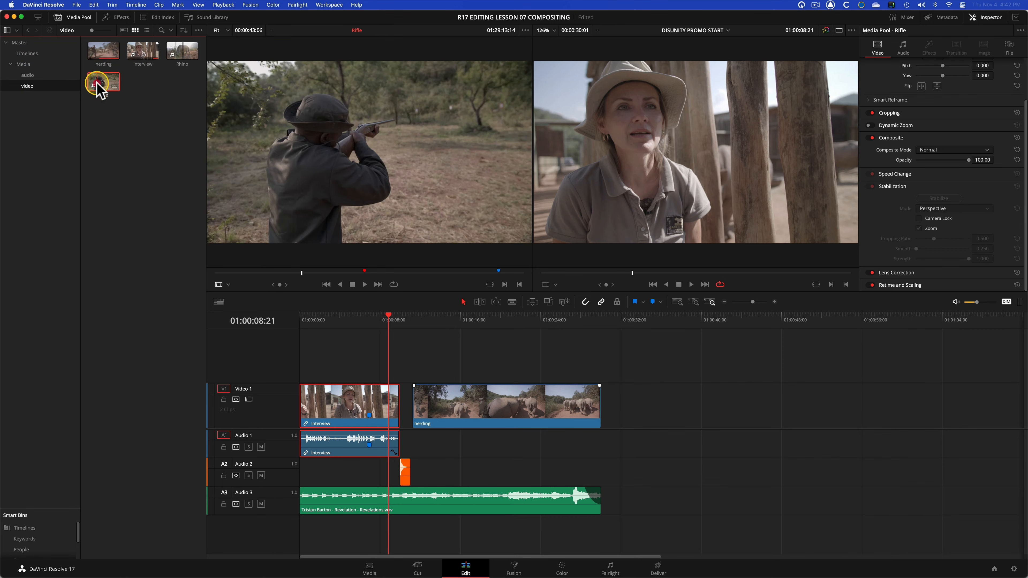
left_click_drag(99, 86, 324, 174)
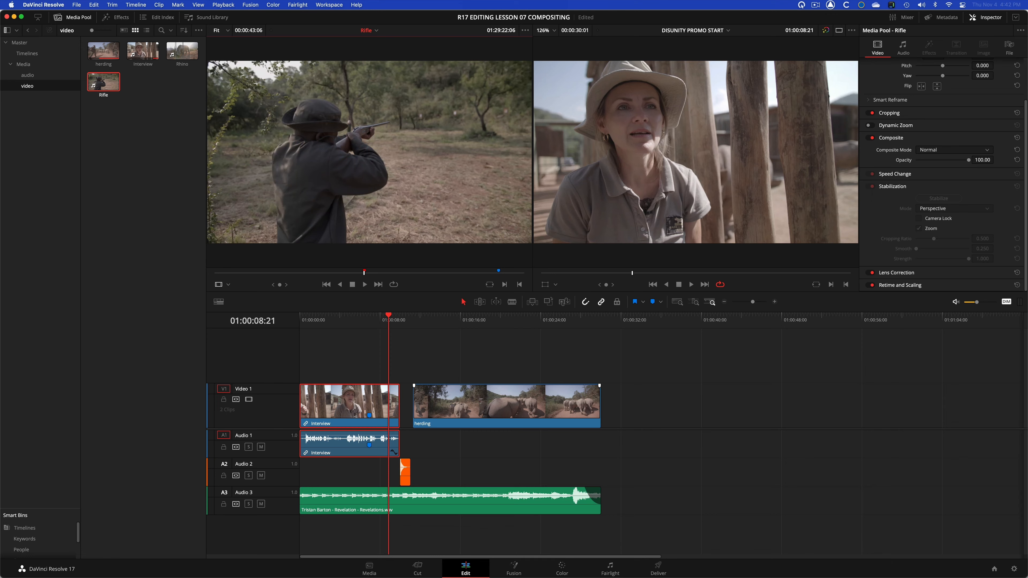
left_click_drag(315, 271, 510, 278)
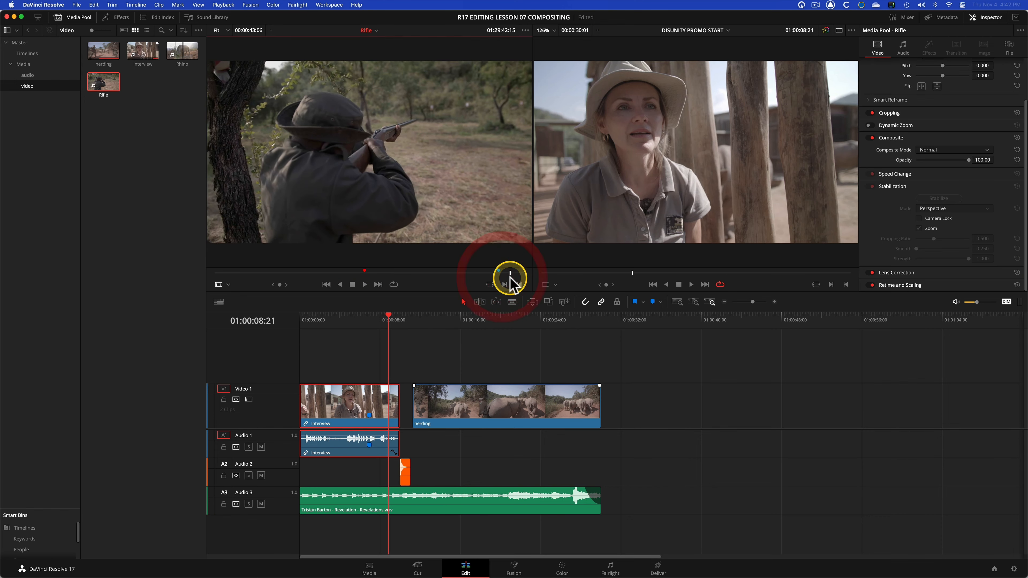
left_click_drag(367, 276, 359, 274)
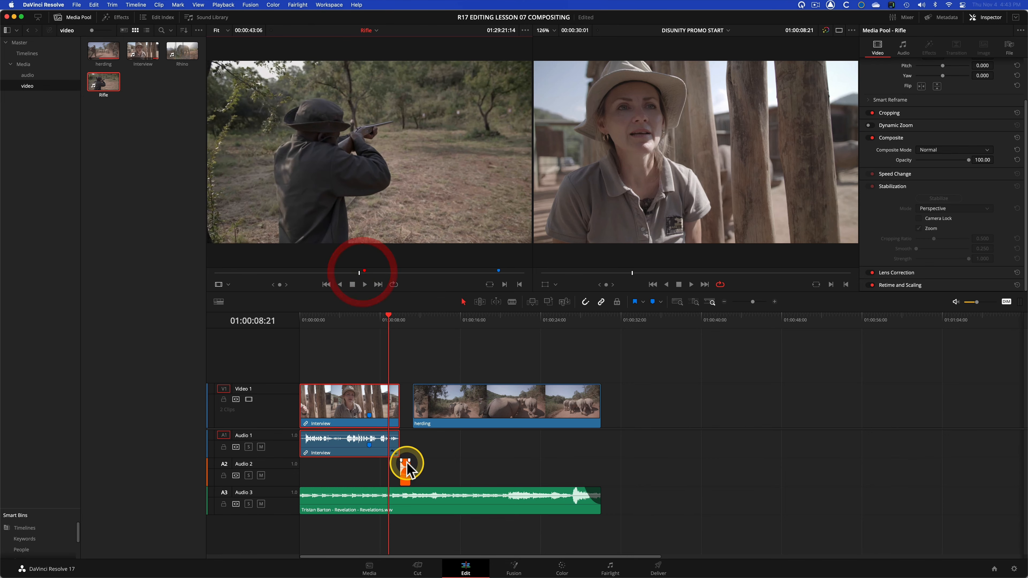
Step: Play the timeline across the end of the Interview clip into the rifle shot sound, and park the playhead at 01:00:10:00
left_click_drag(393, 324, 390, 328)
key("space")
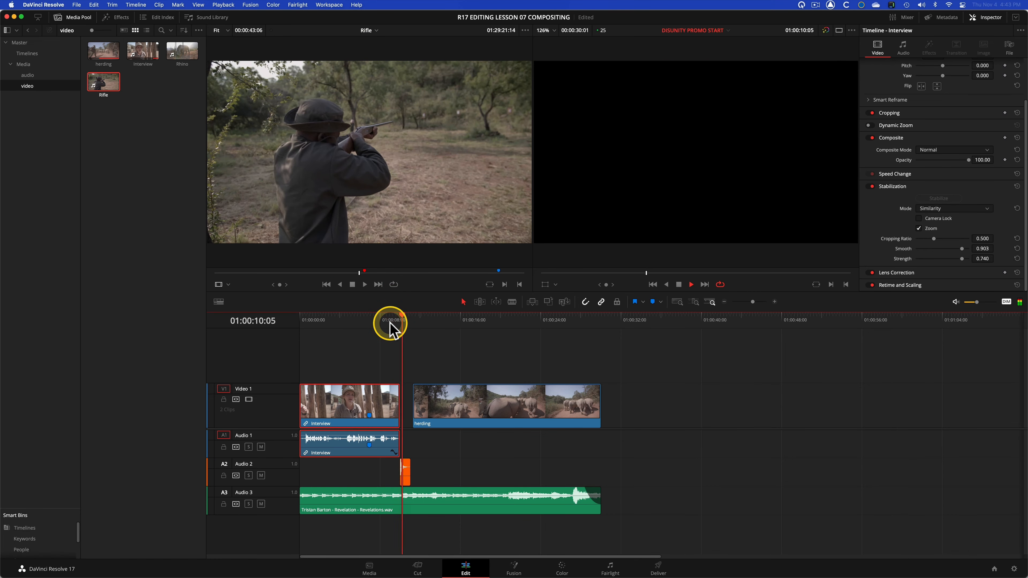
left_click(398, 323)
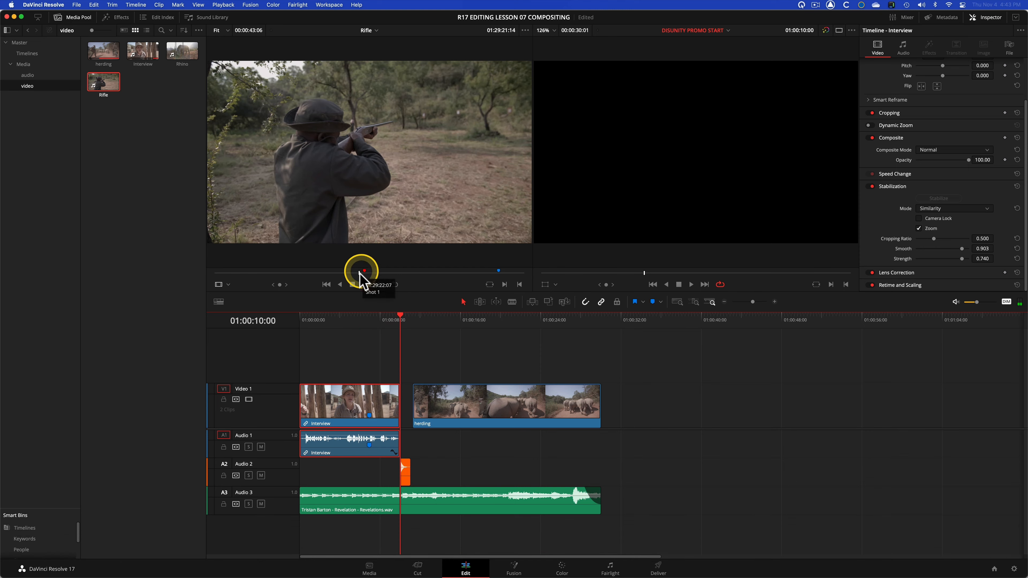
Step: Mark an Out point in the Rifle source clip exactly one second before its red Shot 1 marker
mouse_move(358, 274)
left_mouse_down()
mouse_move(275, 274)
mouse_move(360, 274)
left_mouse_up()
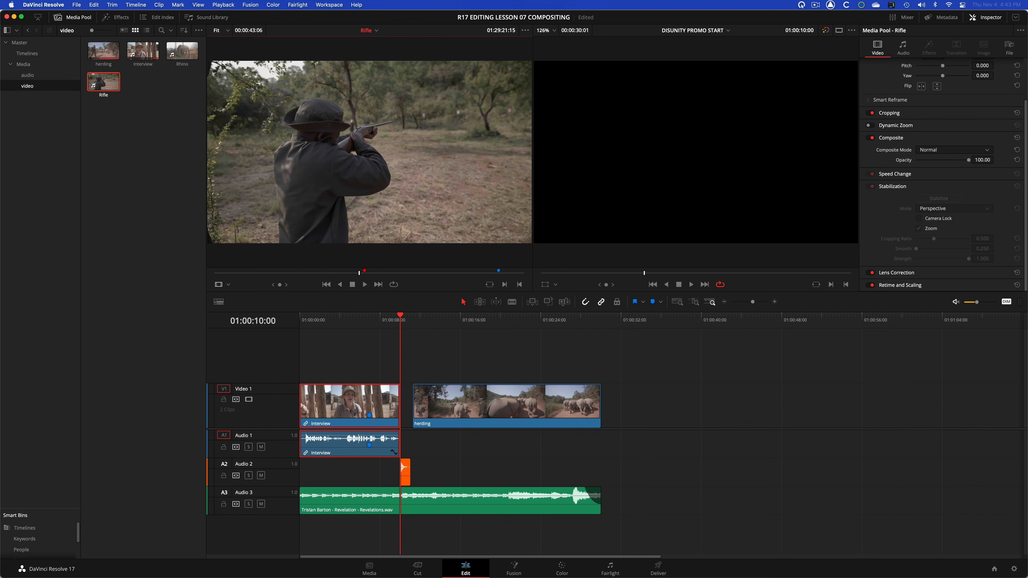
left_click(362, 272)
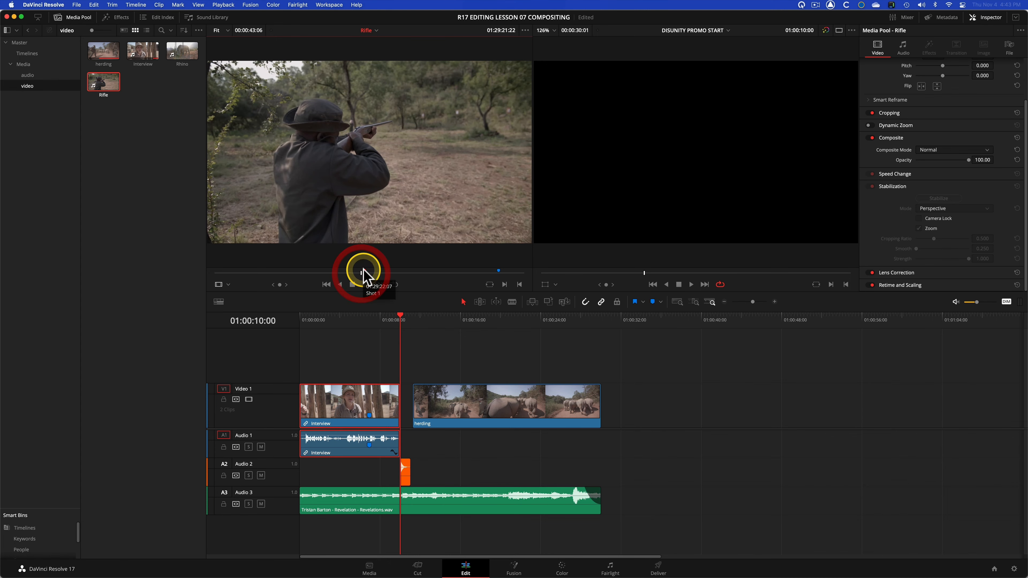
left_click(364, 272)
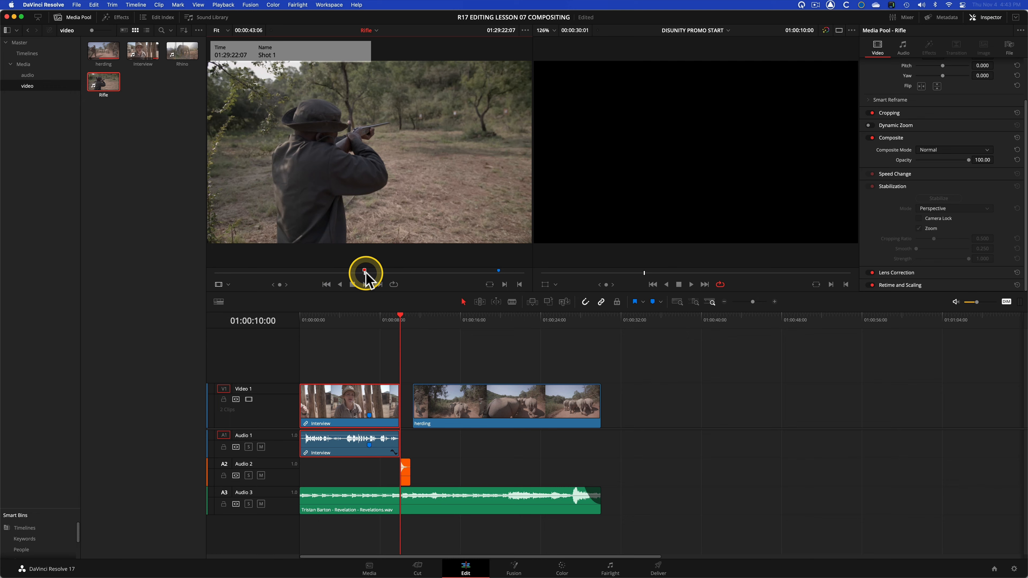
key("shift+Up")
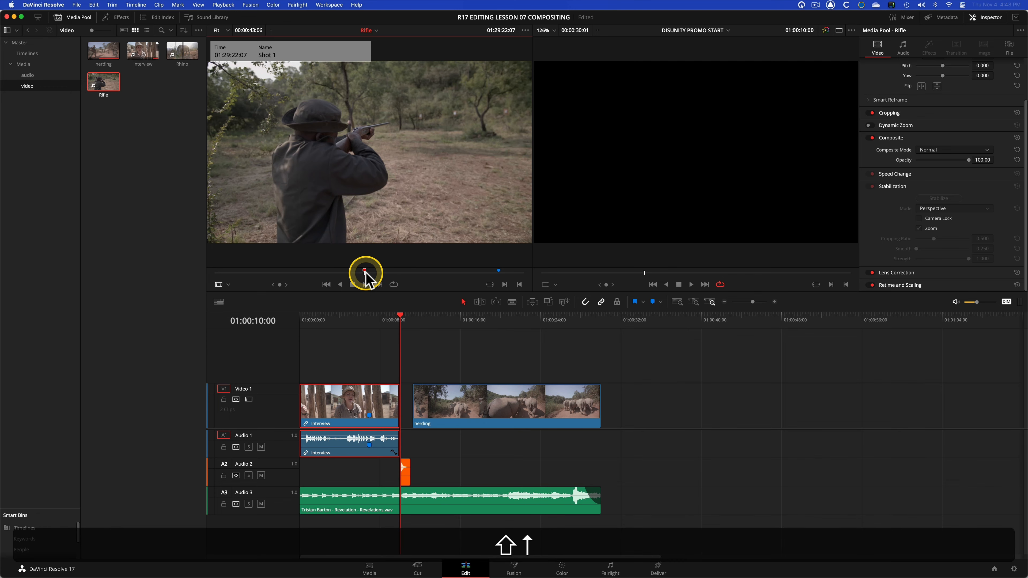
key("shift+Down")
key("shift+Up")
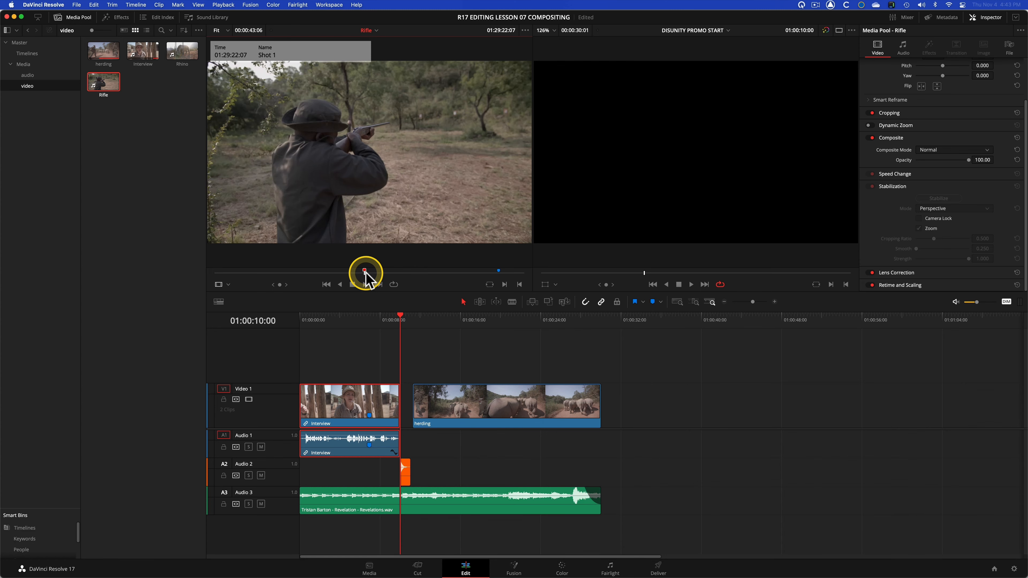
key("minus")
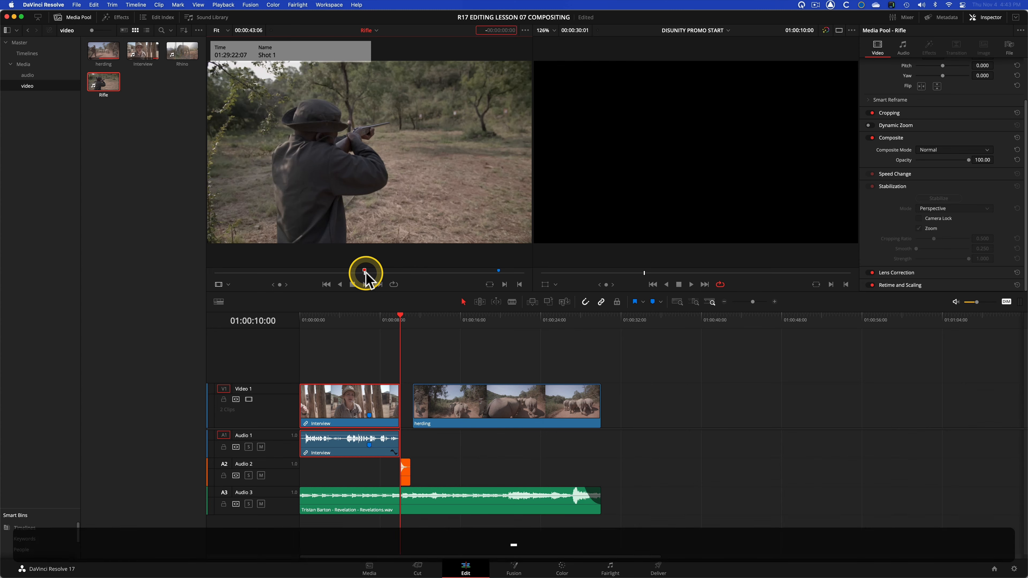
type("1")
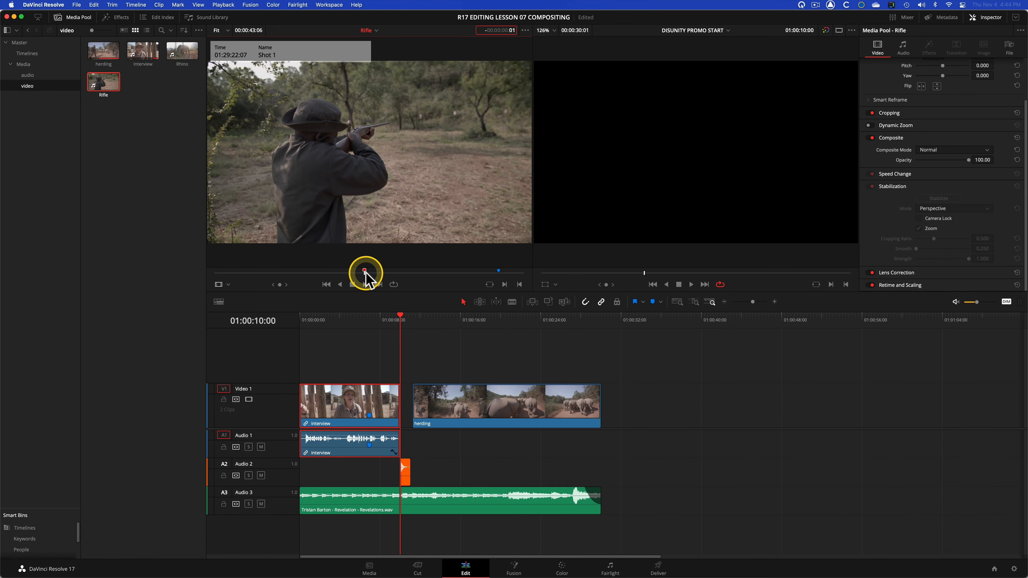
type(".")
key("Return")
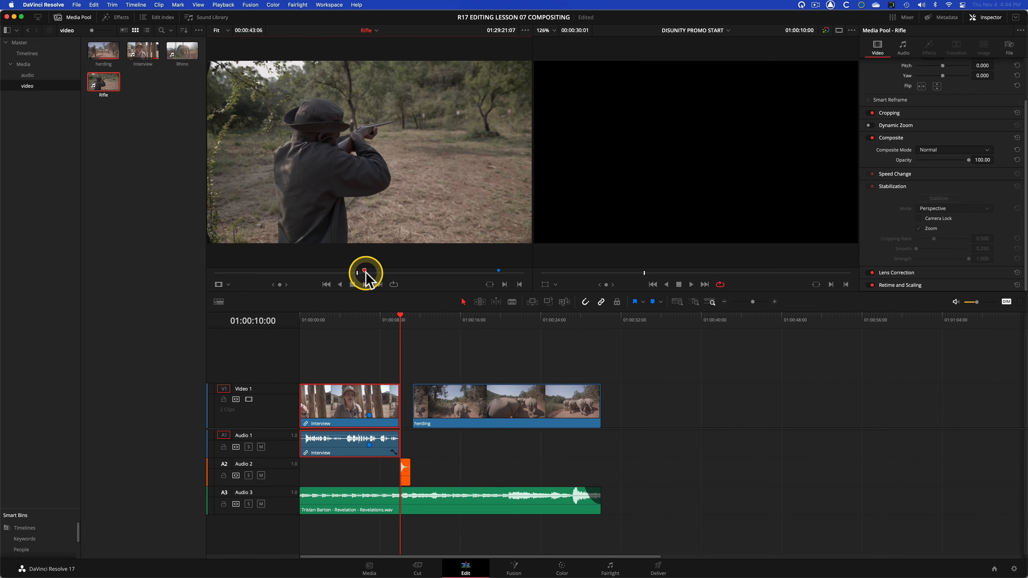
key("o")
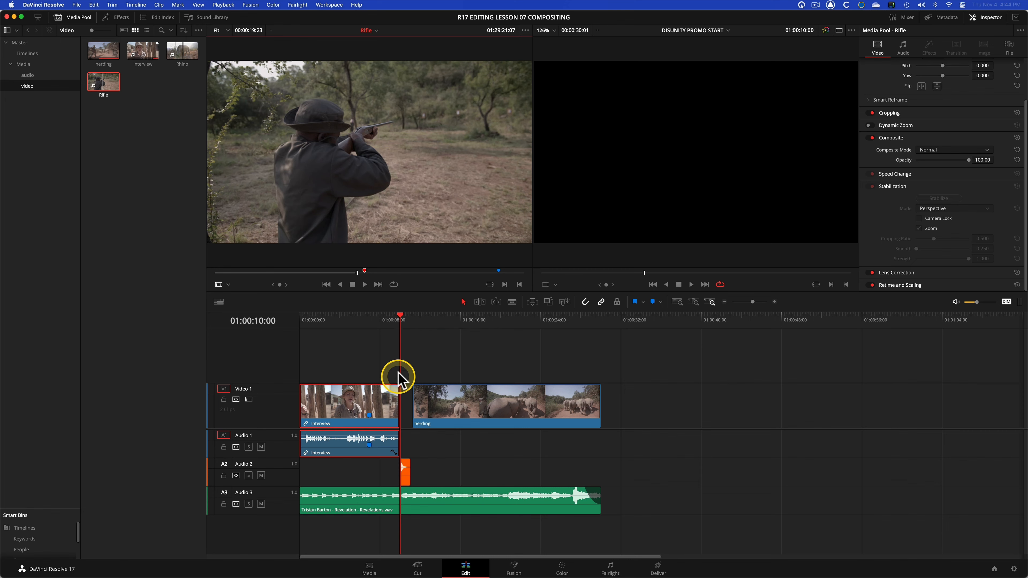
Step: Mark the Interview clip's range in the timeline and place the Rifle clip's video, without audio, on Video 2 above it
left_click(389, 316)
left_click_drag(389, 316, 388, 317)
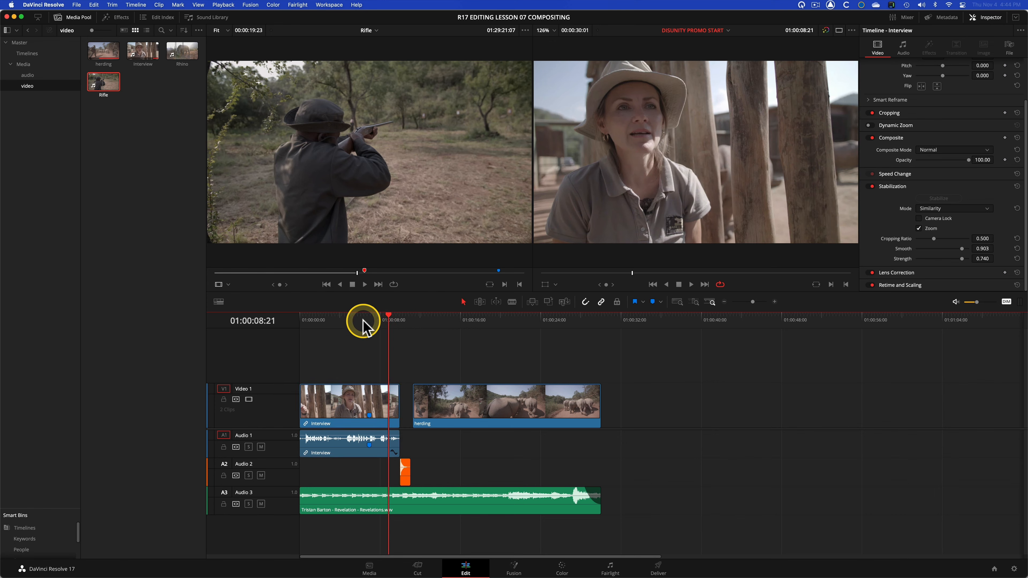
key("x")
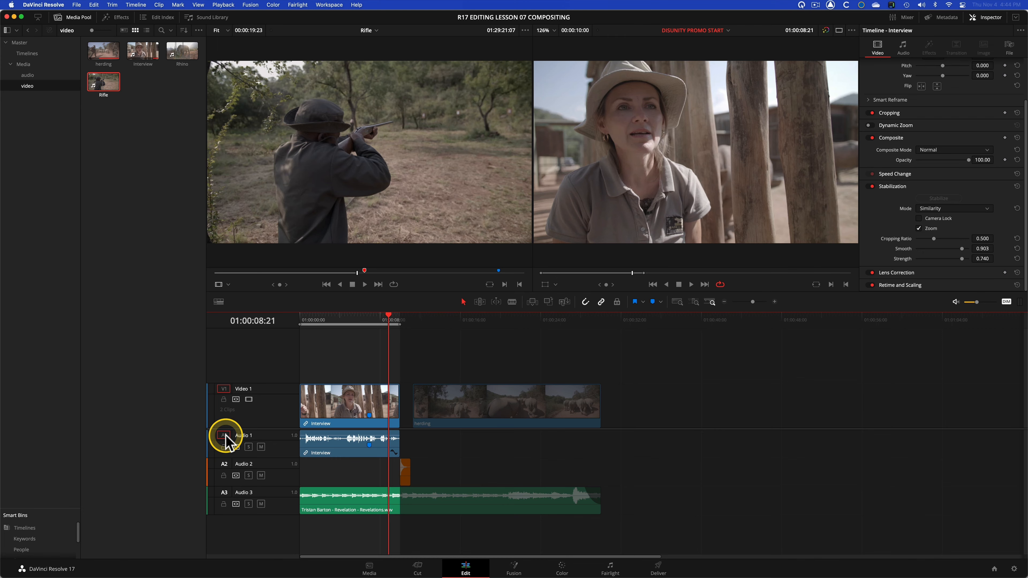
left_click(390, 320)
left_click_drag(377, 320, 310, 320)
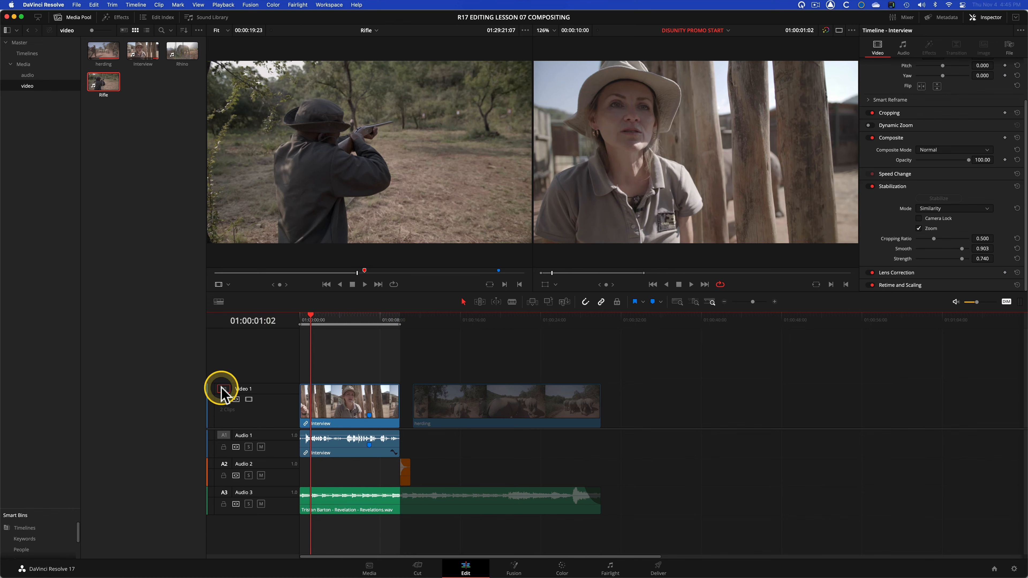
left_click_drag(390, 195, 794, 178)
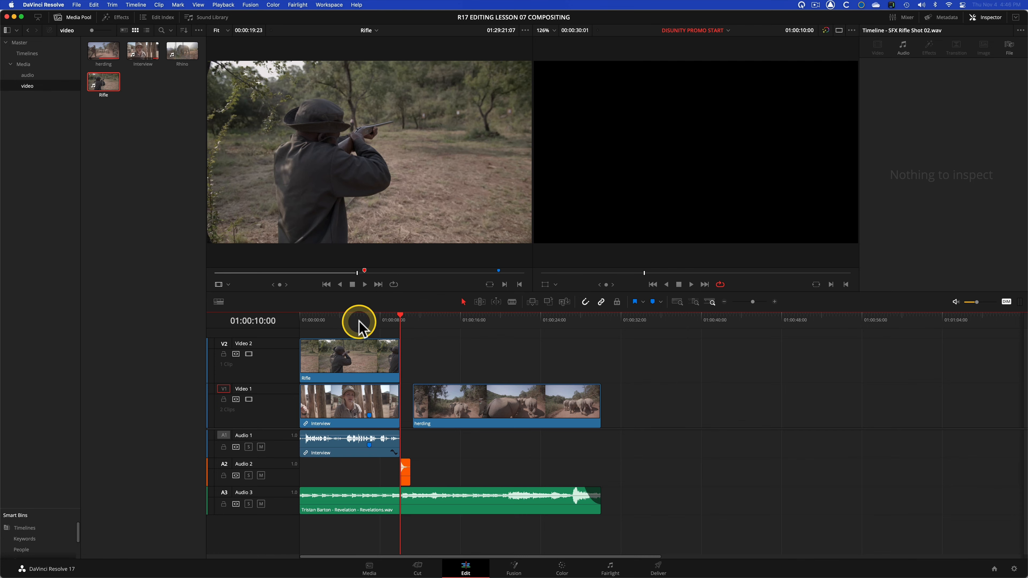
Step: Mark the range of the stacked Rifle and Interview clips, and load the Rhino clip into the source viewer at its In point
left_click_drag(355, 324, 347, 326)
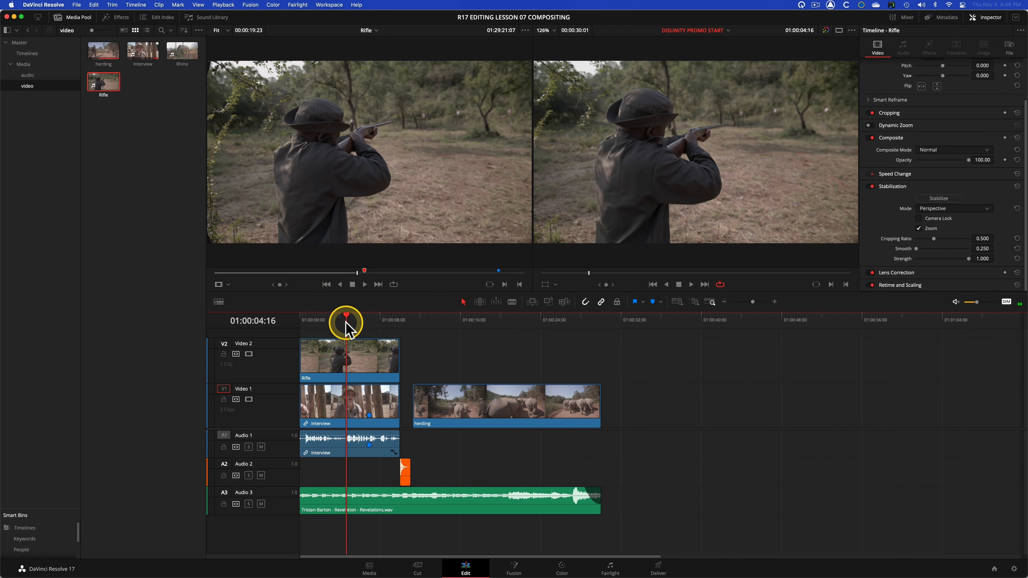
key("x")
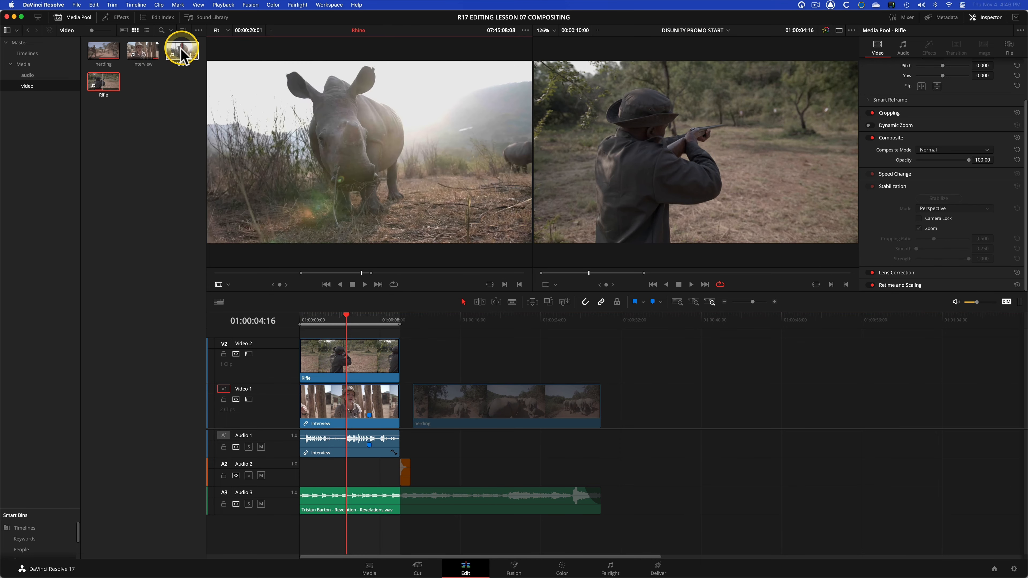
left_click_drag(181, 54, 344, 156)
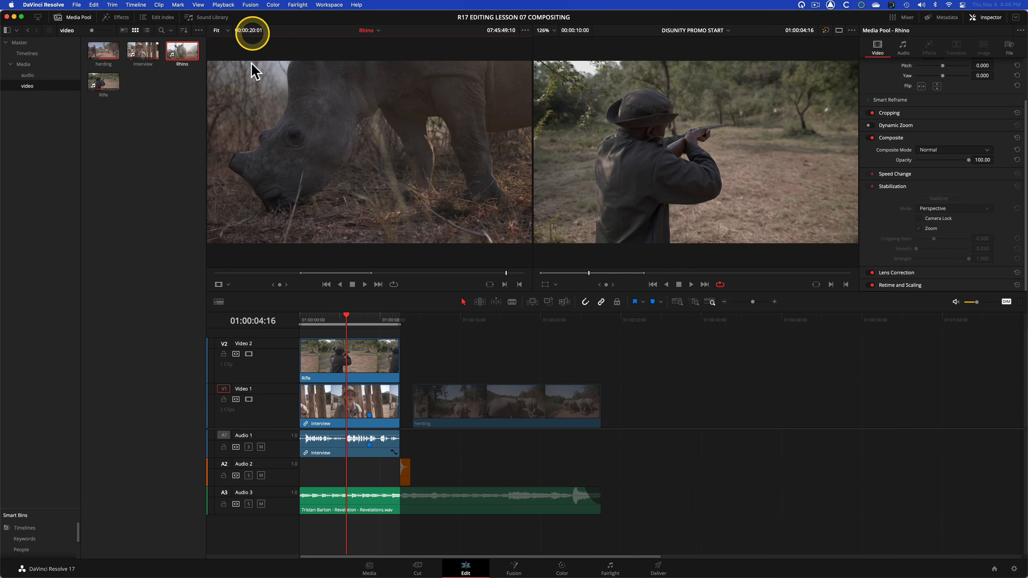
mouse_move(301, 273)
left_mouse_down()
mouse_move(369, 275)
mouse_move(299, 274)
left_mouse_up()
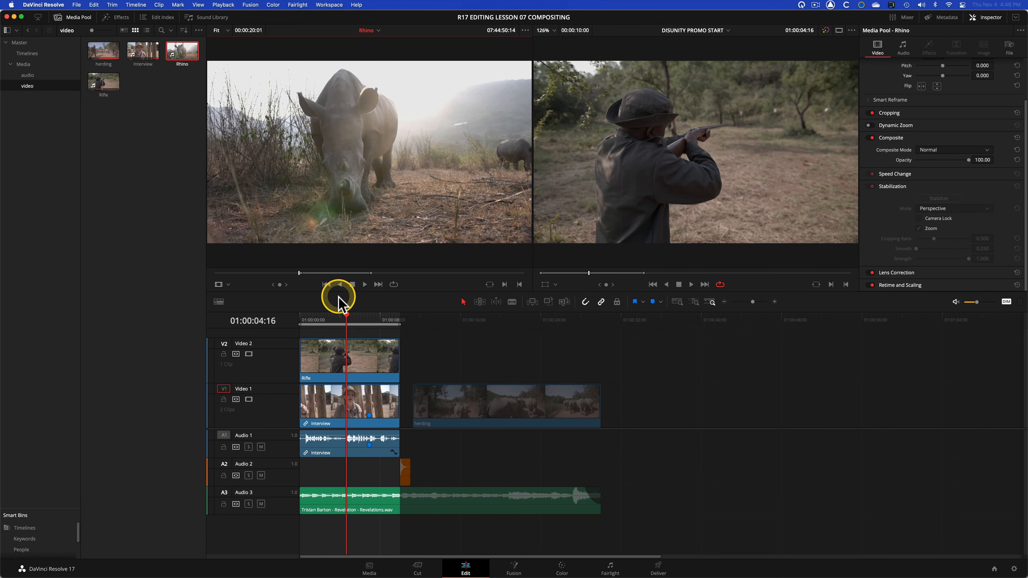
Step: Add a Video 3 track above Video 2 and make it the destination for the source video
left_click(368, 319)
left_click_drag(367, 320, 339, 320)
left_click(321, 404)
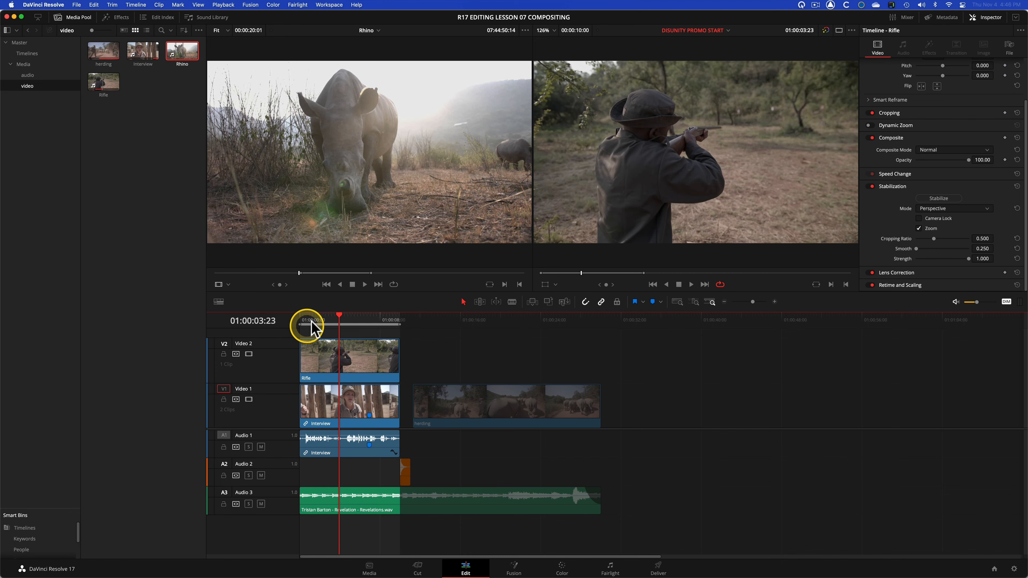
right_click(277, 363)
left_click(289, 372)
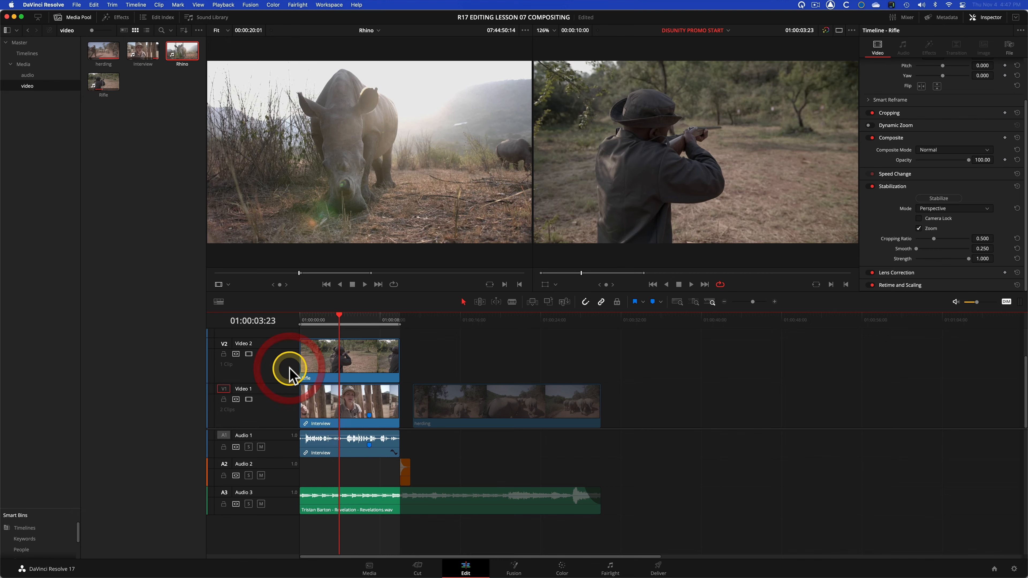
scroll(287, 367, "up", 2)
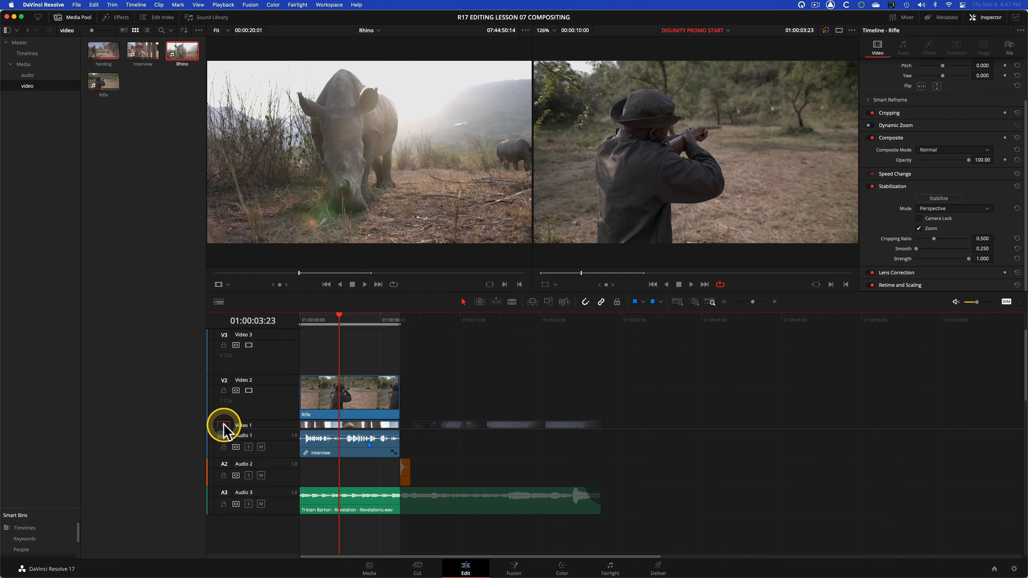
left_click_drag(223, 425, 220, 334)
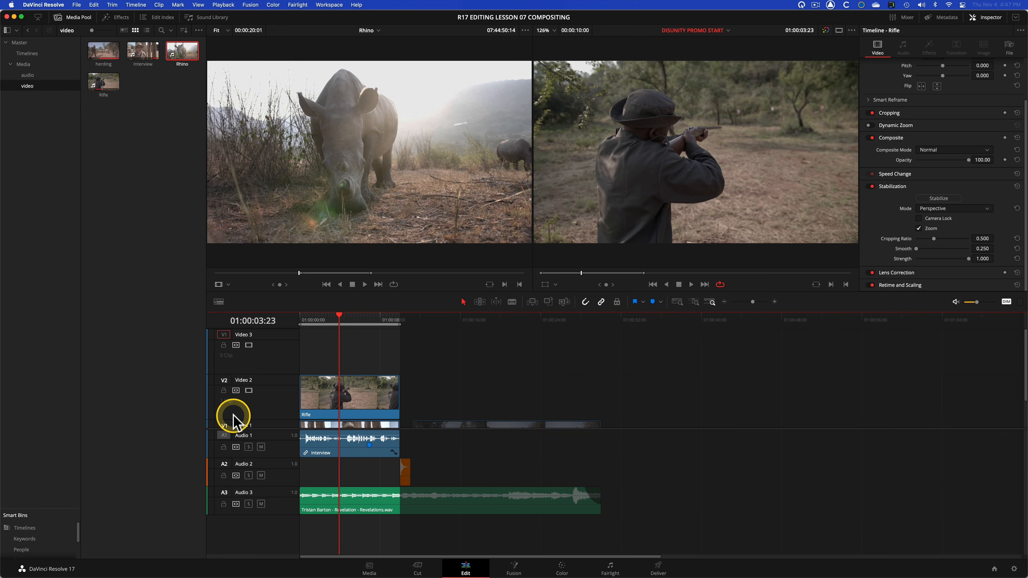
Step: Switch the source video's destination between Video 1, Video 2 and Video 3, finishing on Video 3
key("alt+1")
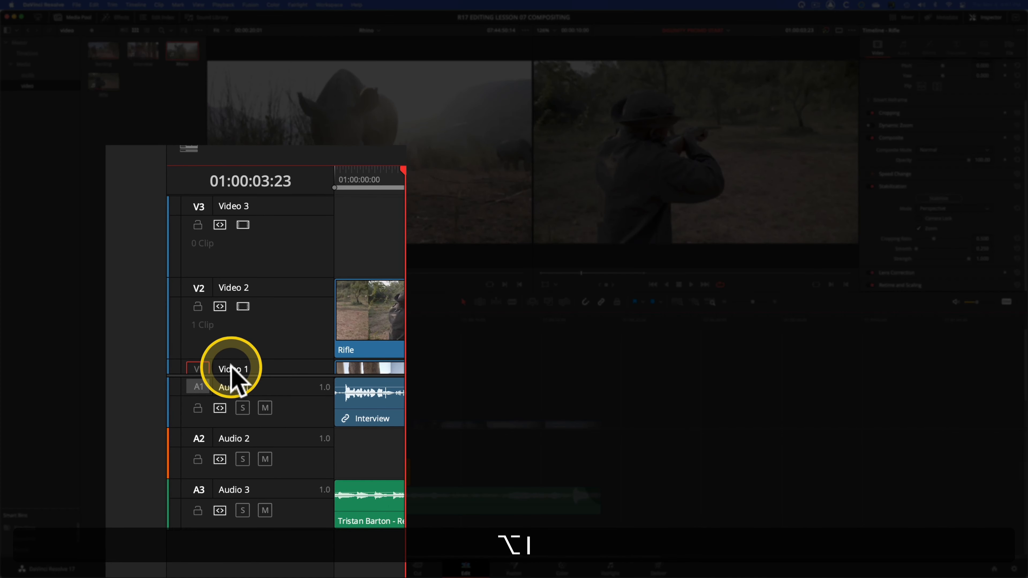
key("alt+2")
key("alt+3")
key("alt+2")
key("alt+3")
key("alt+2")
key("alt+3")
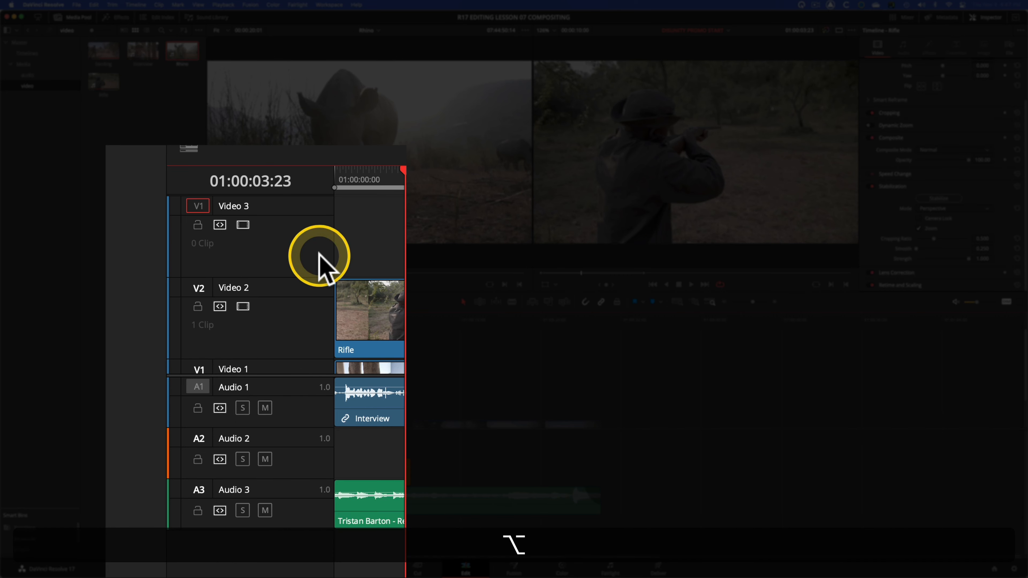
key("alt+3")
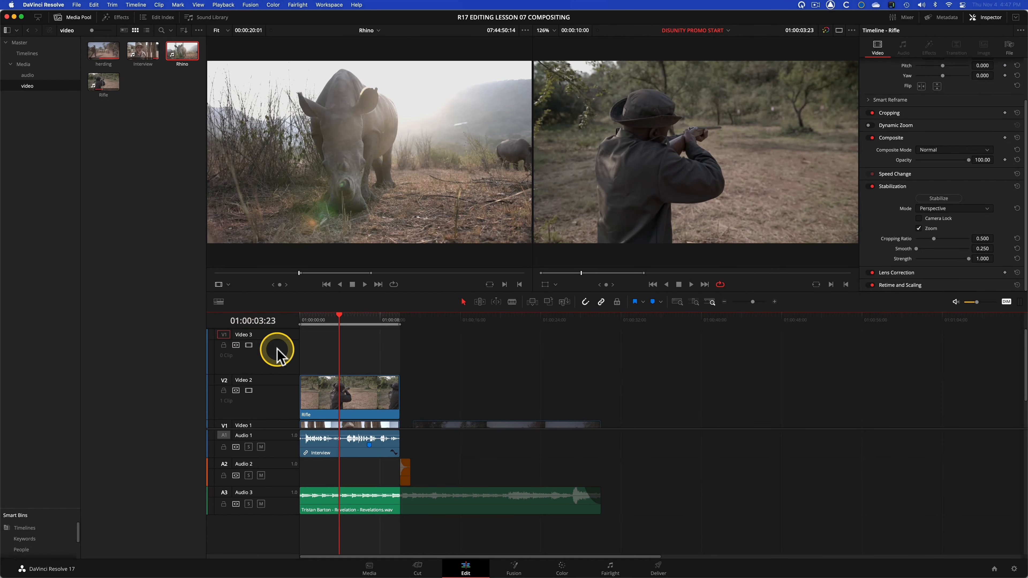
key("alt")
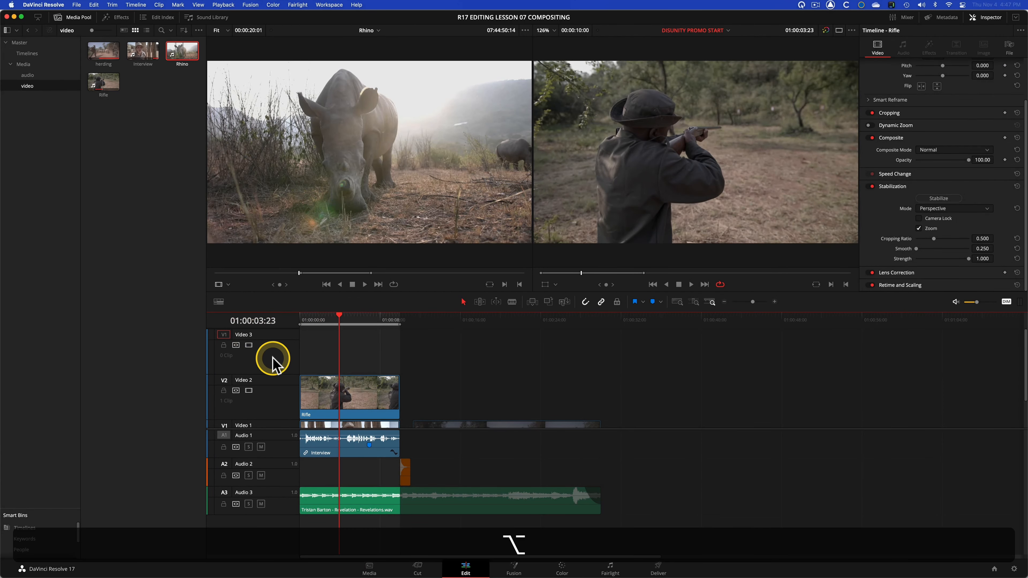
Step: Place the Rhino clip on Video 3 with Fit to Fill across the marked range, and check its clip speed without changing it
left_click_drag(385, 162, 811, 155)
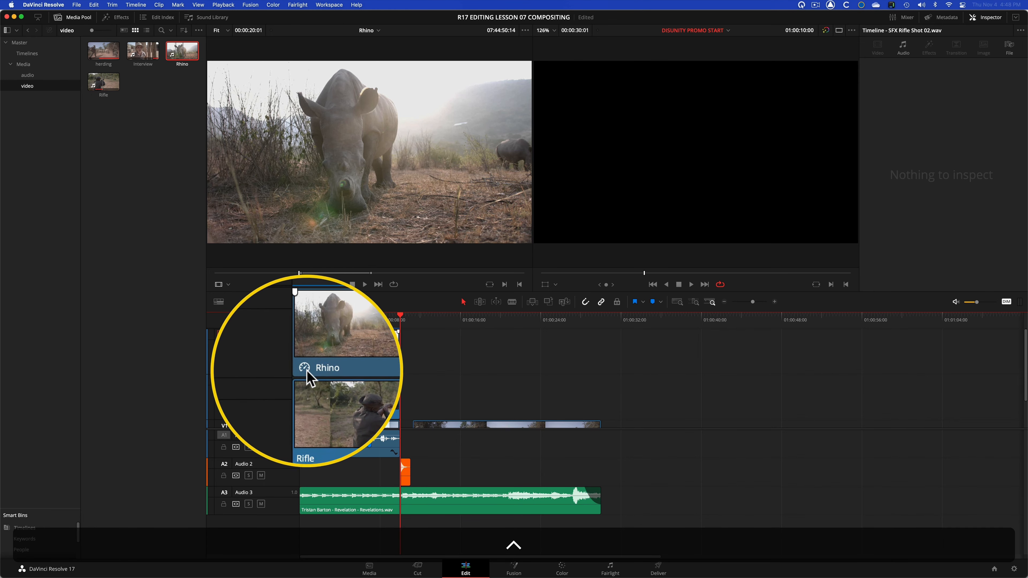
left_click(336, 357)
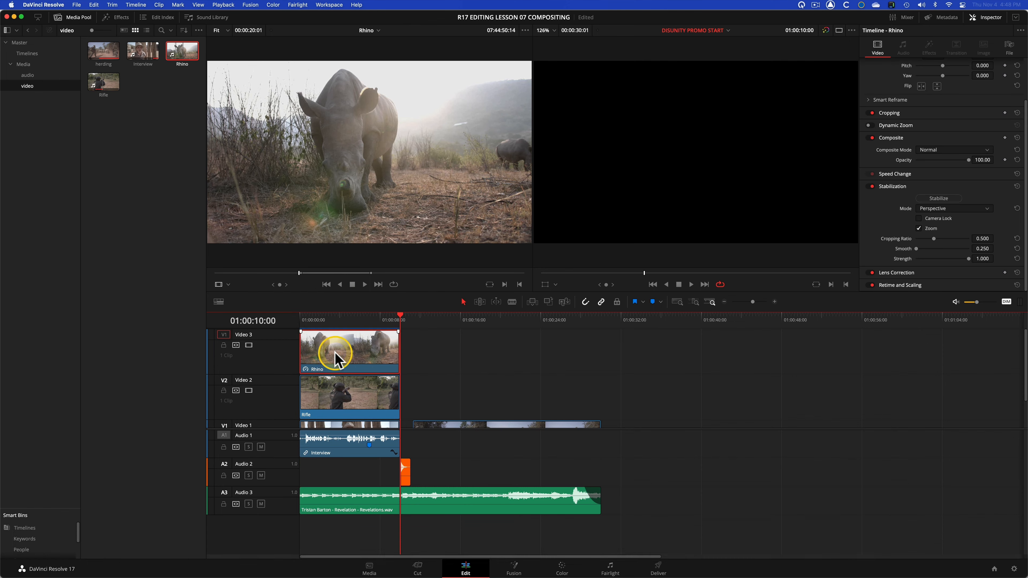
right_click(335, 357)
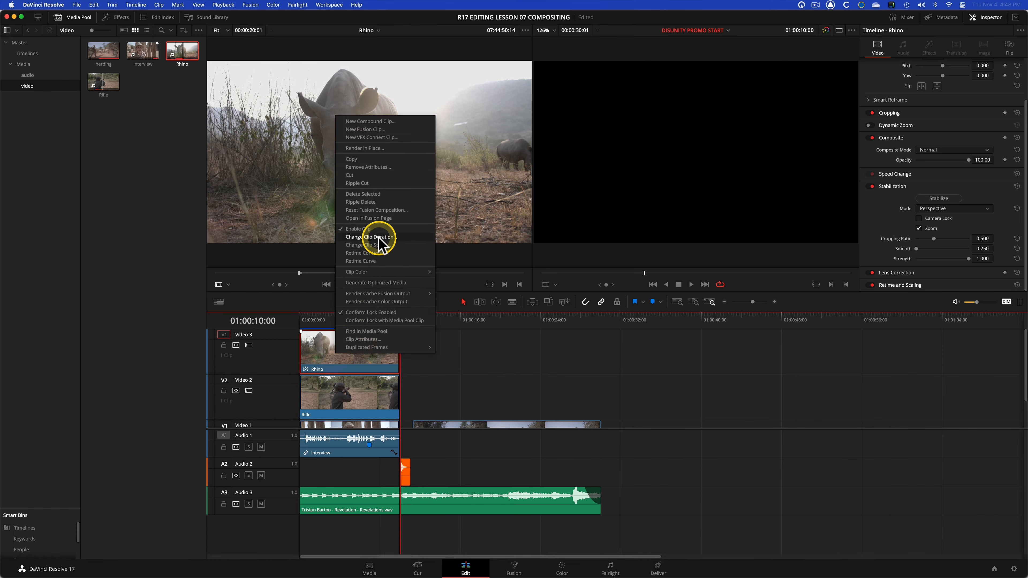
left_click(378, 245)
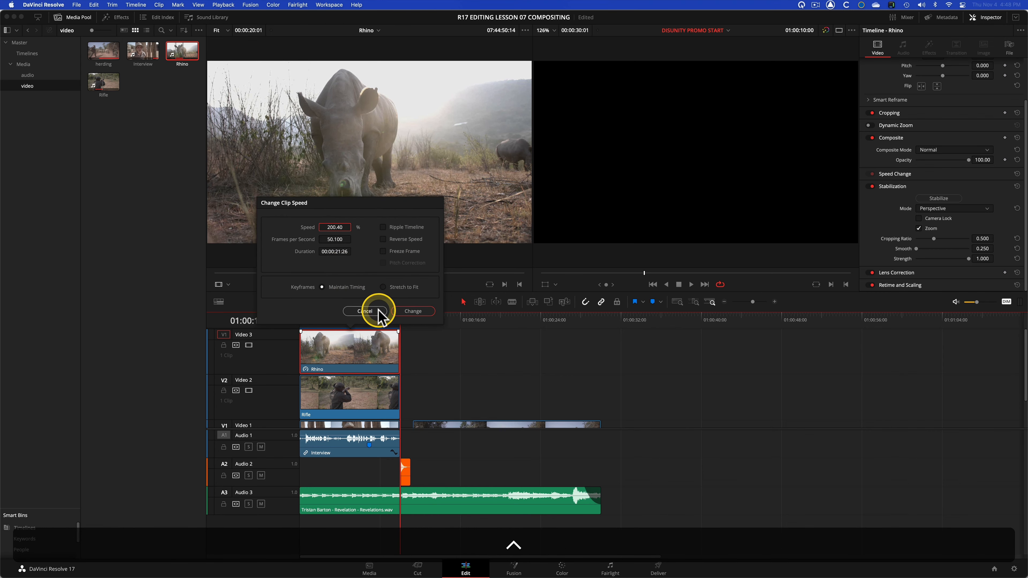
left_click(379, 311)
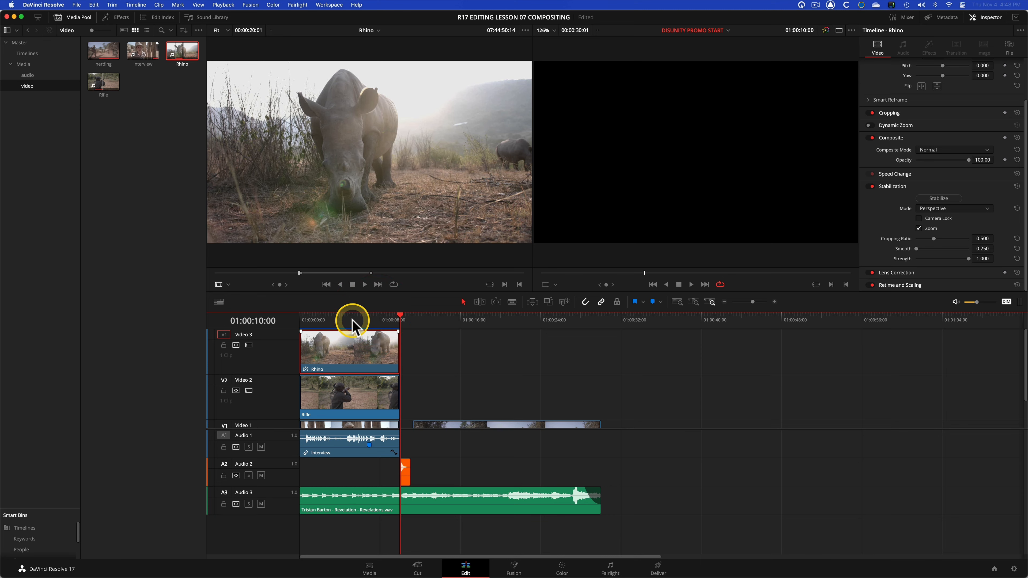
Step: Play the timeline from its start, and play the original Rhino source clip to compare their motion speed
key("Home")
key("space")
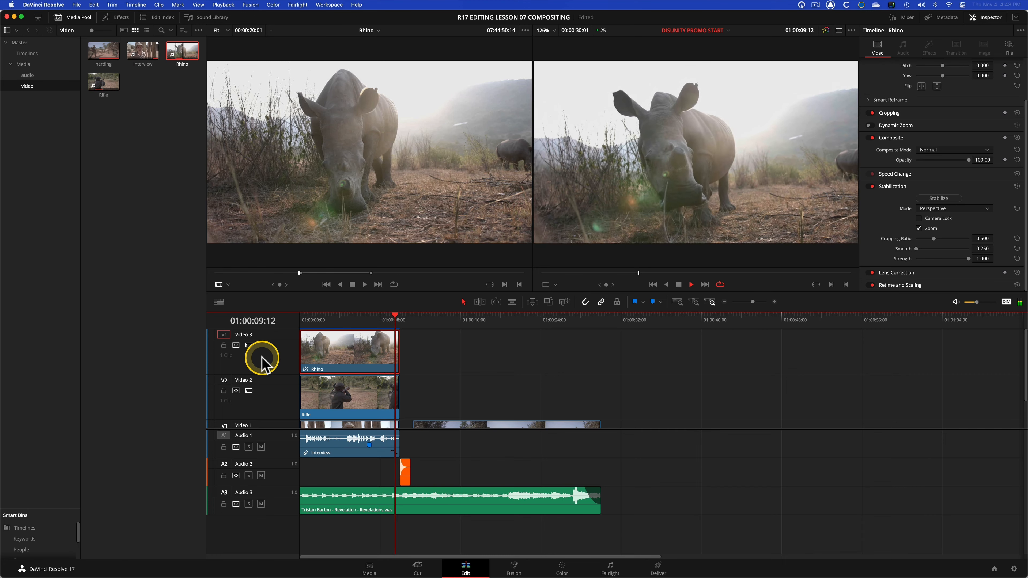
key("Home")
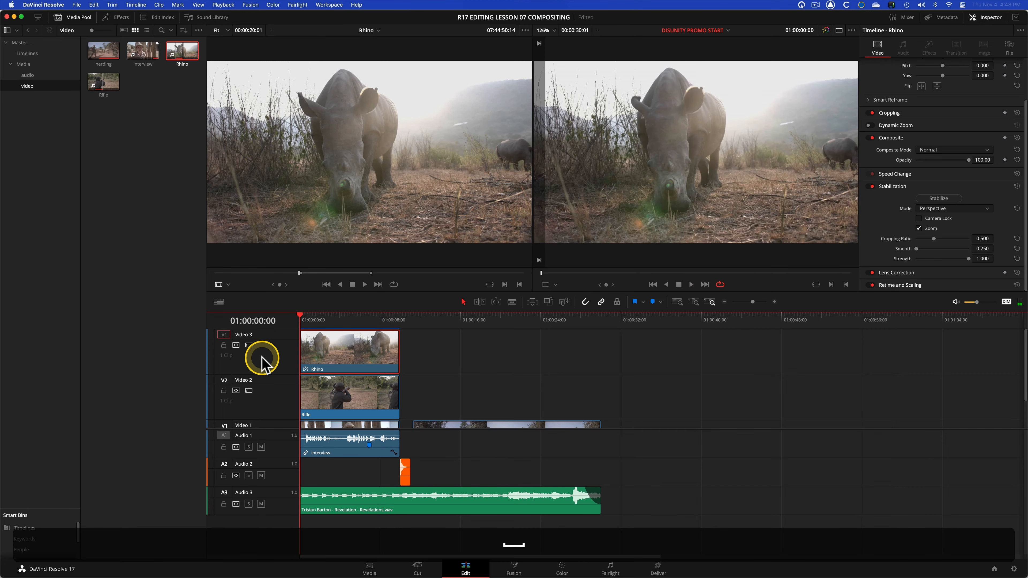
left_click(328, 227)
key("space")
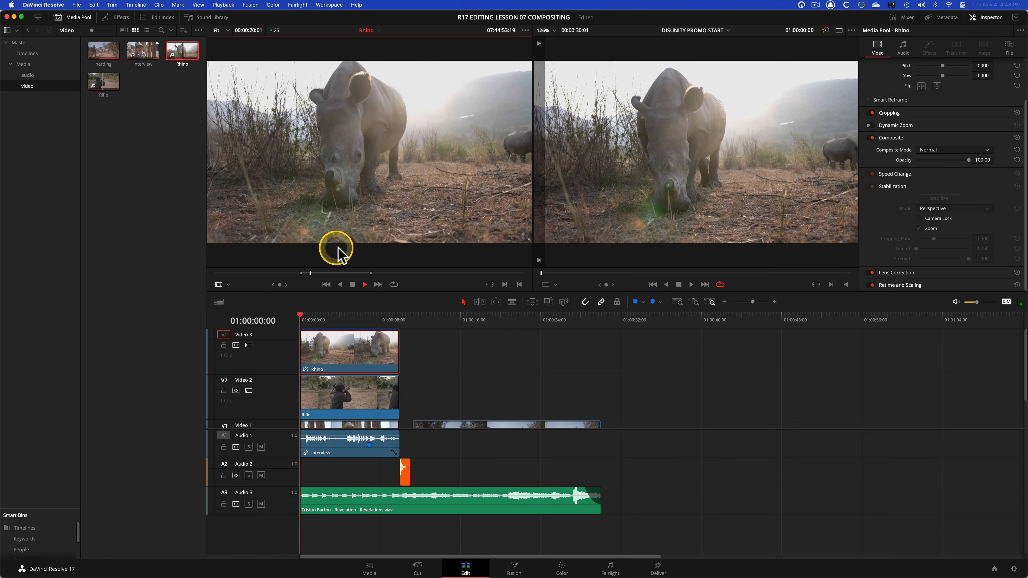
key("space")
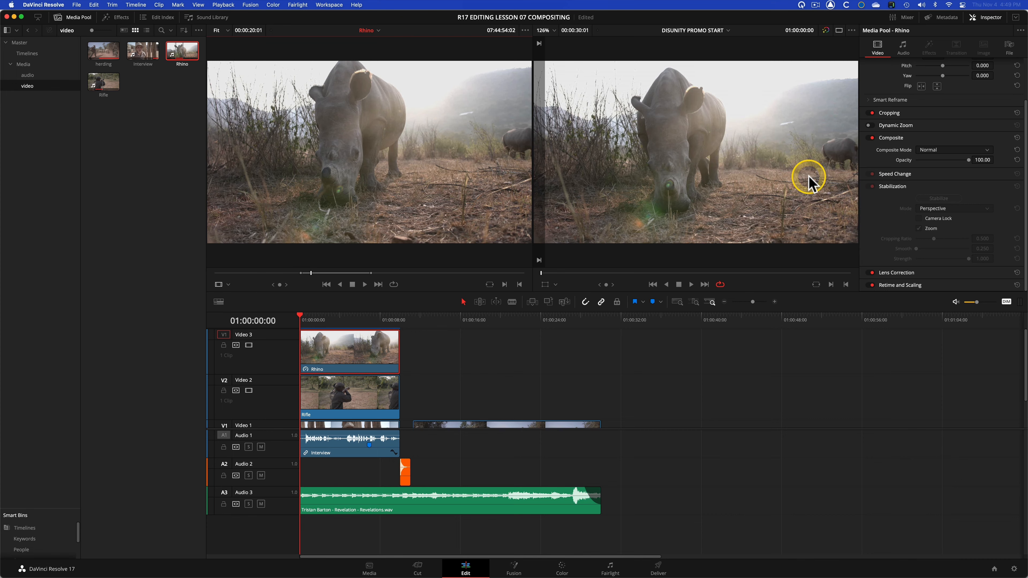
Step: Show Transform handles for the Rhino clip on Video 3 and shrink it to about 0.30 zoom in the frame's lower-right area
left_click(351, 362)
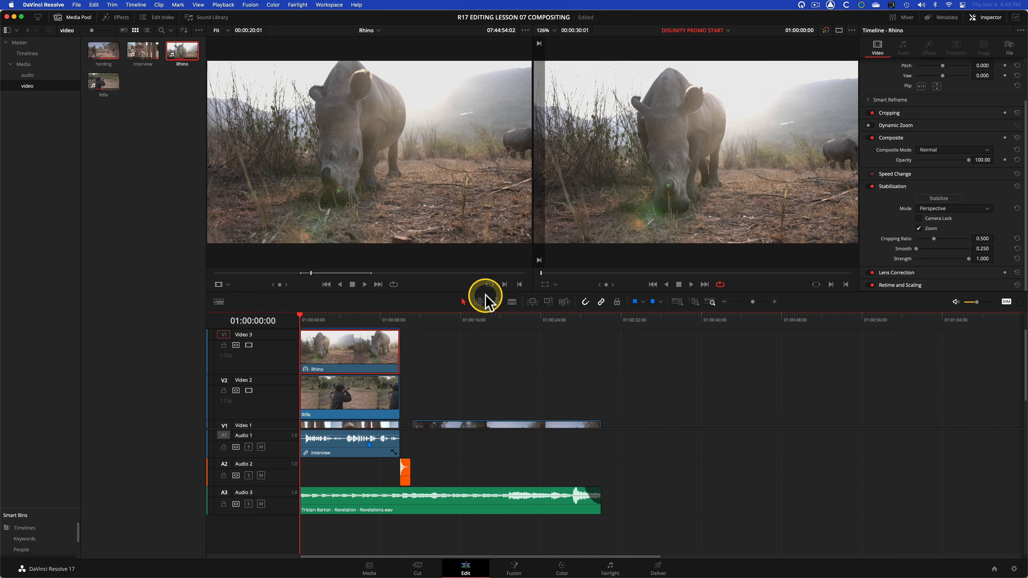
left_click(544, 284)
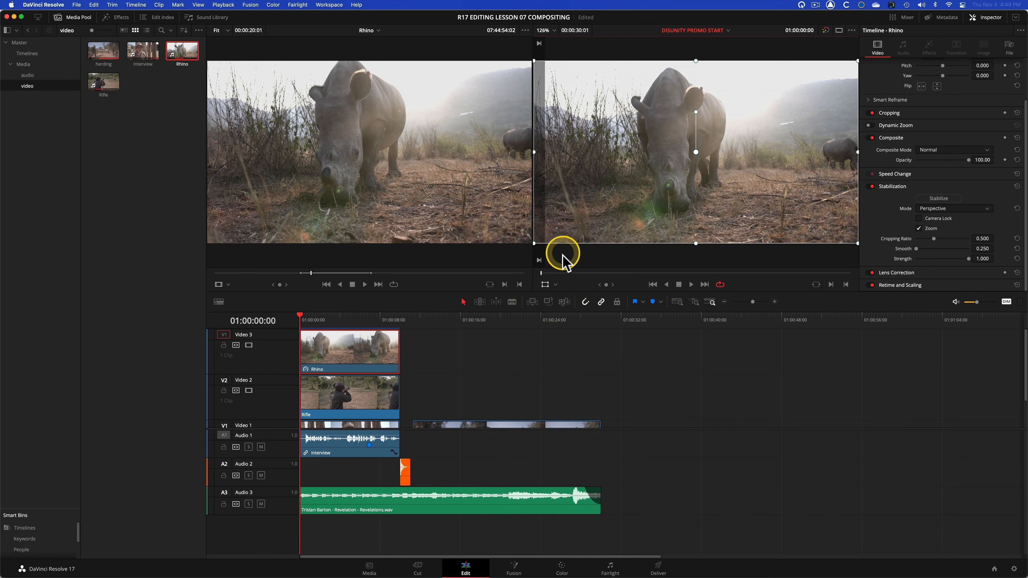
left_click(556, 285)
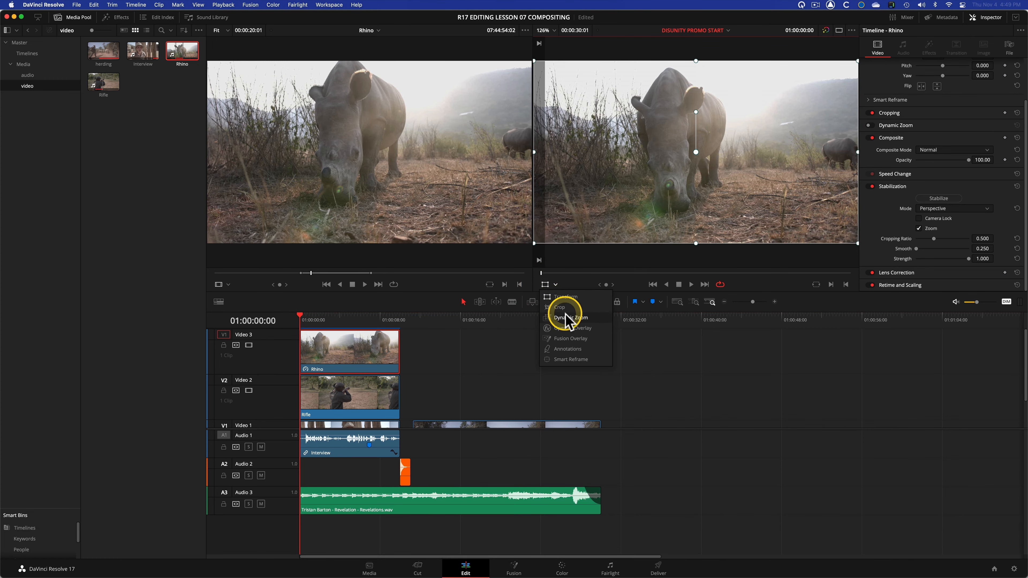
left_click(556, 284)
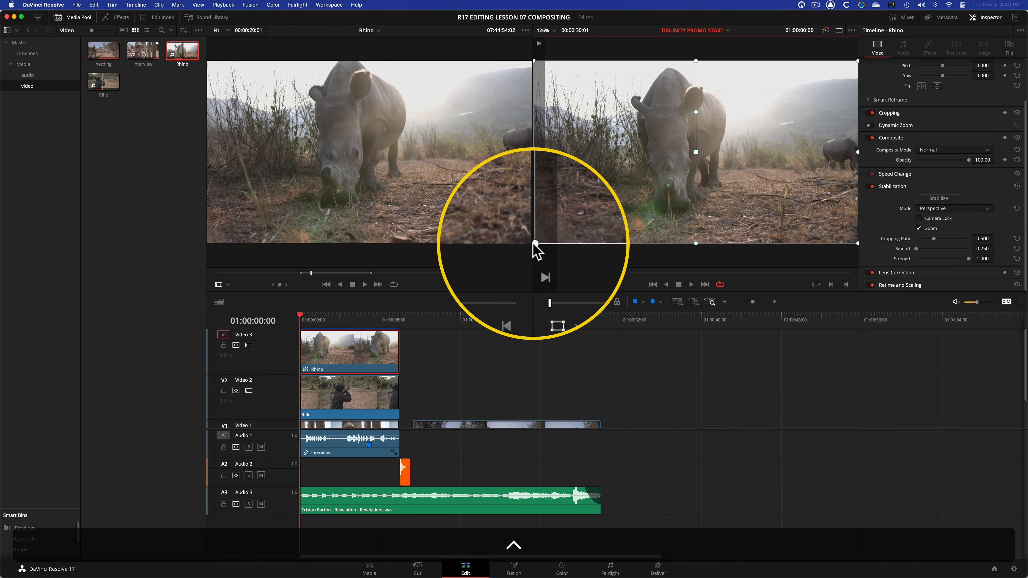
left_click_drag(534, 243, 763, 207)
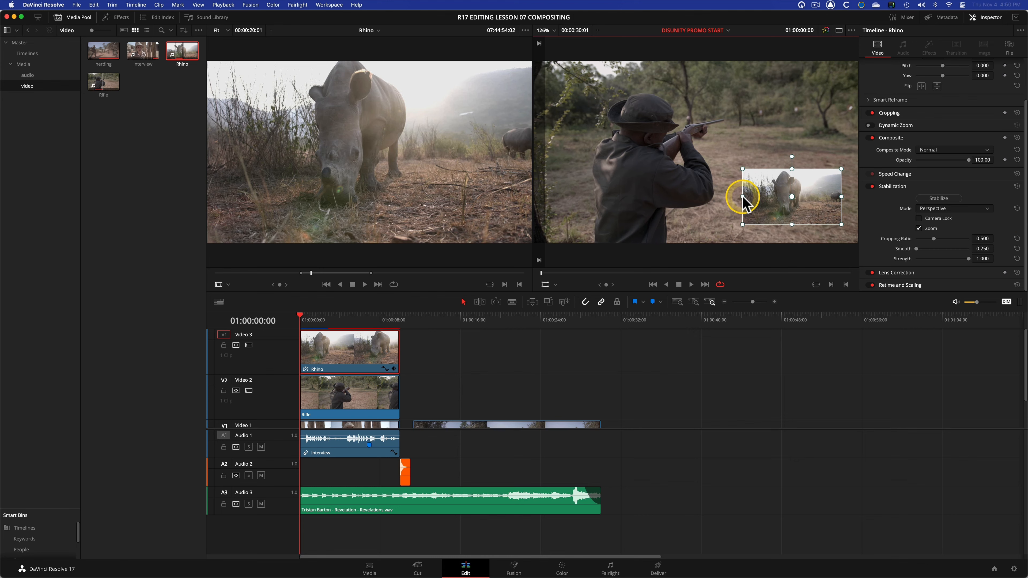
Step: Try squeezing the Rhino inset's width and rotating it with the transform handles, and undo those changes
left_click_drag(743, 197, 849, 200)
left_click_drag(792, 164, 794, 138)
key("super+z")
key("super+z")
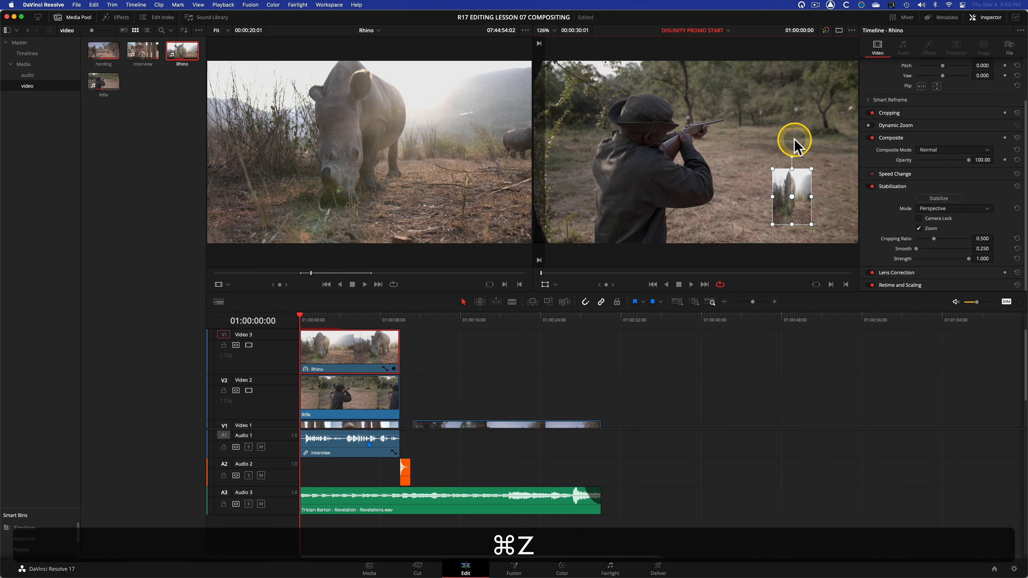
key("super+z")
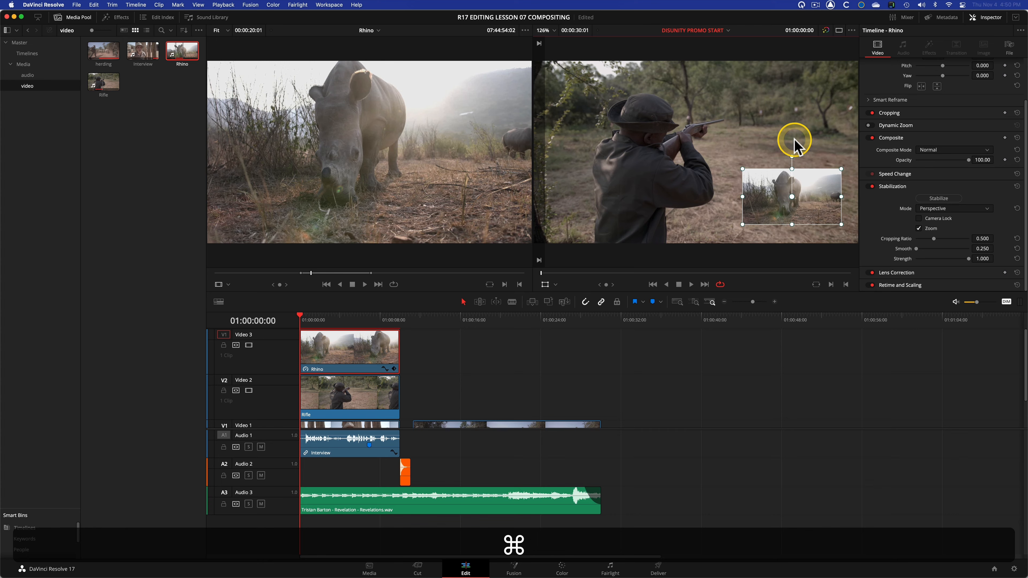
Step: Unlink the Rhino clip's zoom axes and widen the inset to a Zoom X of 0.370
scroll(883, 149, "up", 3)
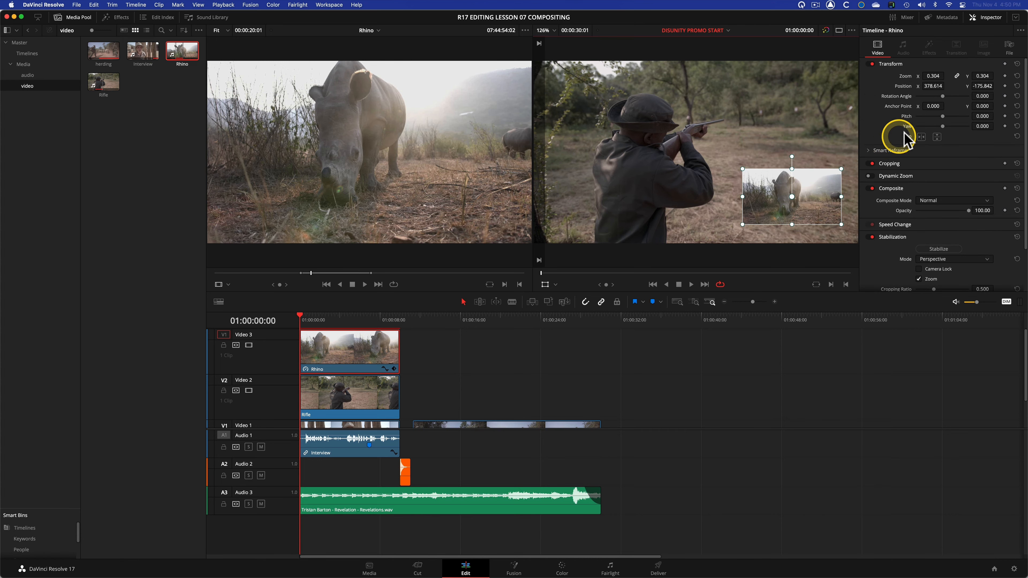
key("ctrl")
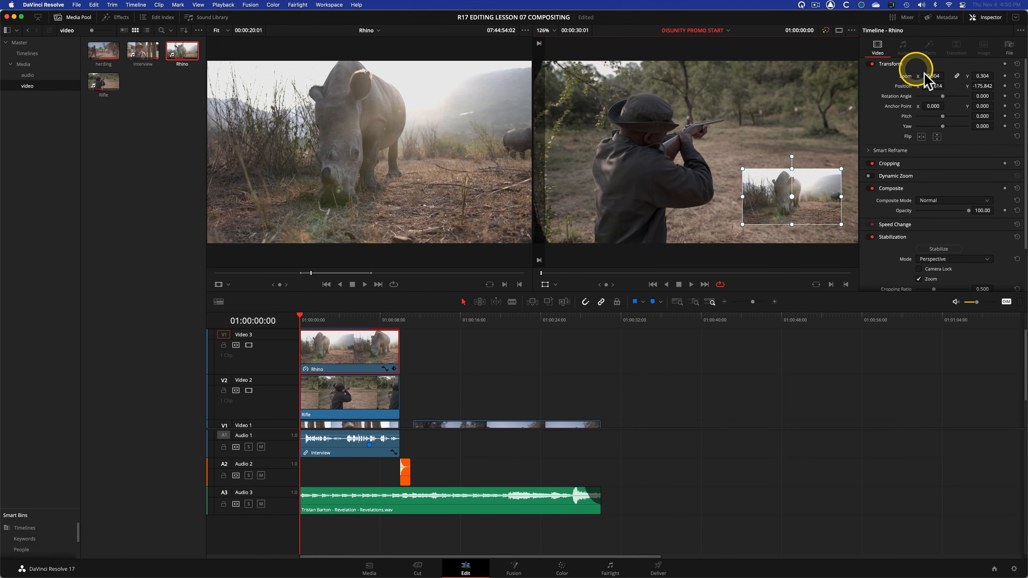
left_click_drag(935, 75, 935, 76)
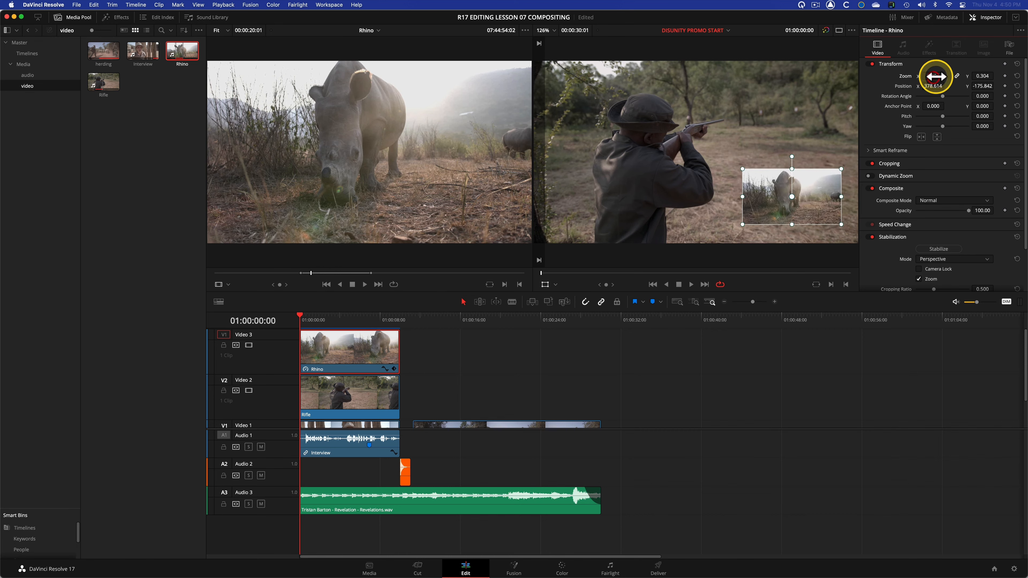
left_click(957, 76)
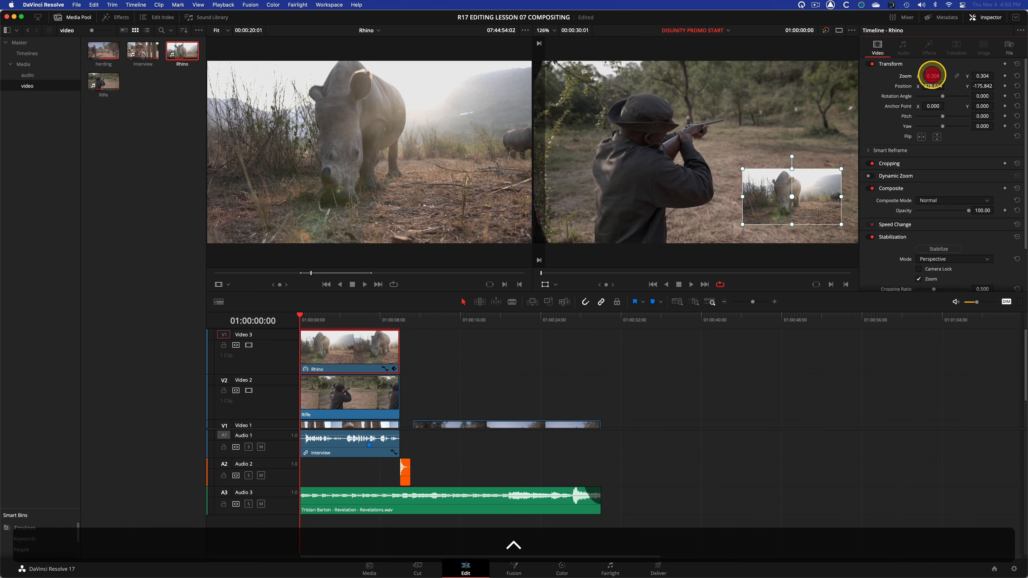
mouse_move(934, 76)
left_mouse_down()
mouse_move(951, 76)
mouse_move(930, 75)
left_mouse_up()
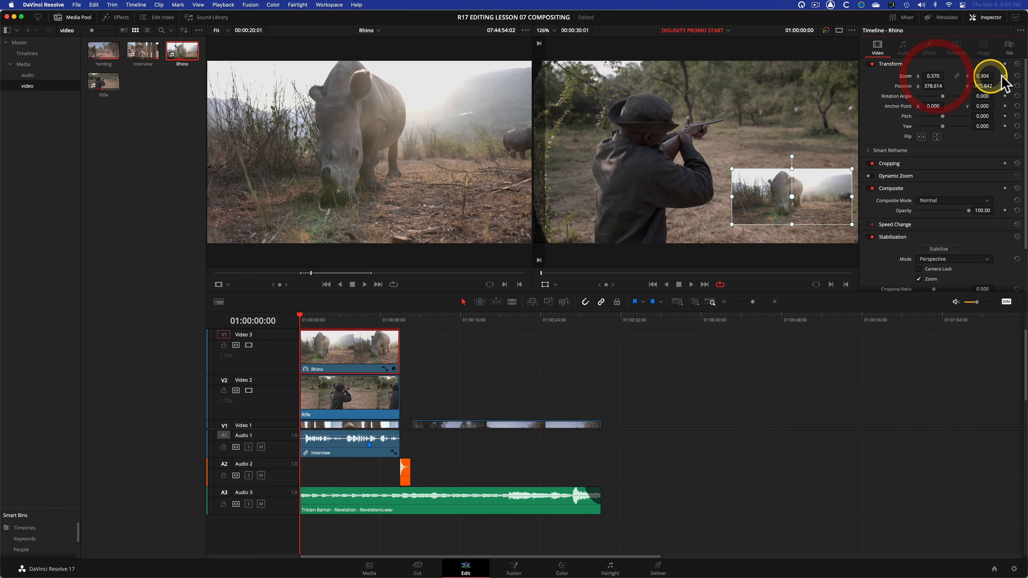
Step: Reset the Rhino clip's zoom and scale it back down proportionally to about 0.29
left_click(1017, 76)
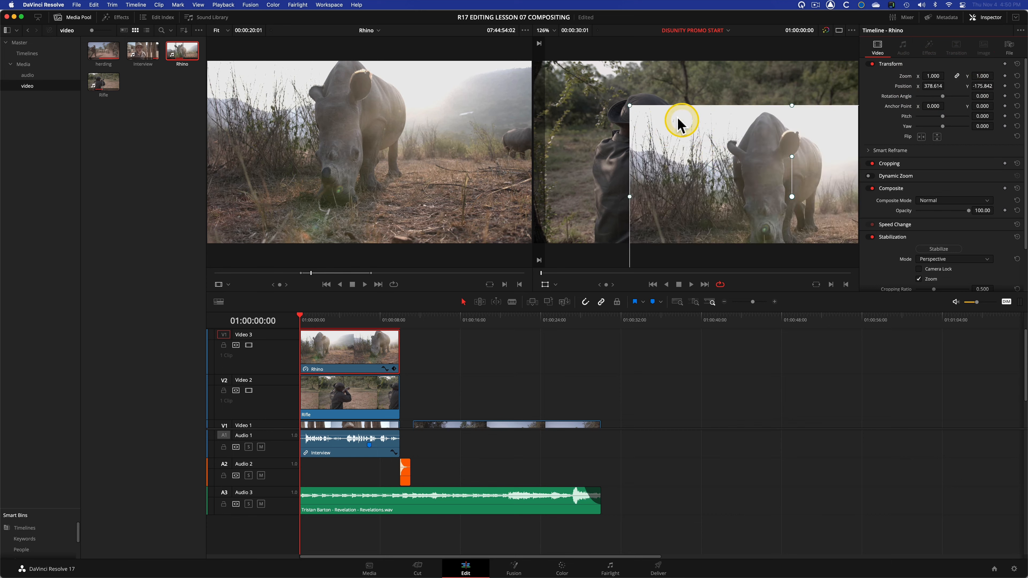
left_click_drag(630, 107, 731, 170)
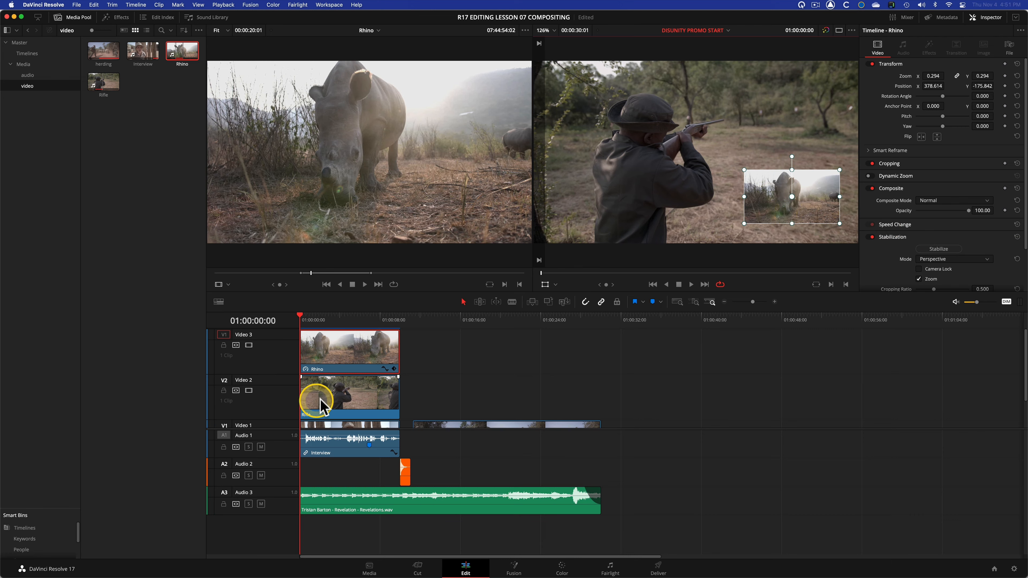
Step: Disable the Rifle clip on Video 2, play the Rhino inset over the Interview clip, and park the playhead at 01:00:02:20
left_click(335, 398)
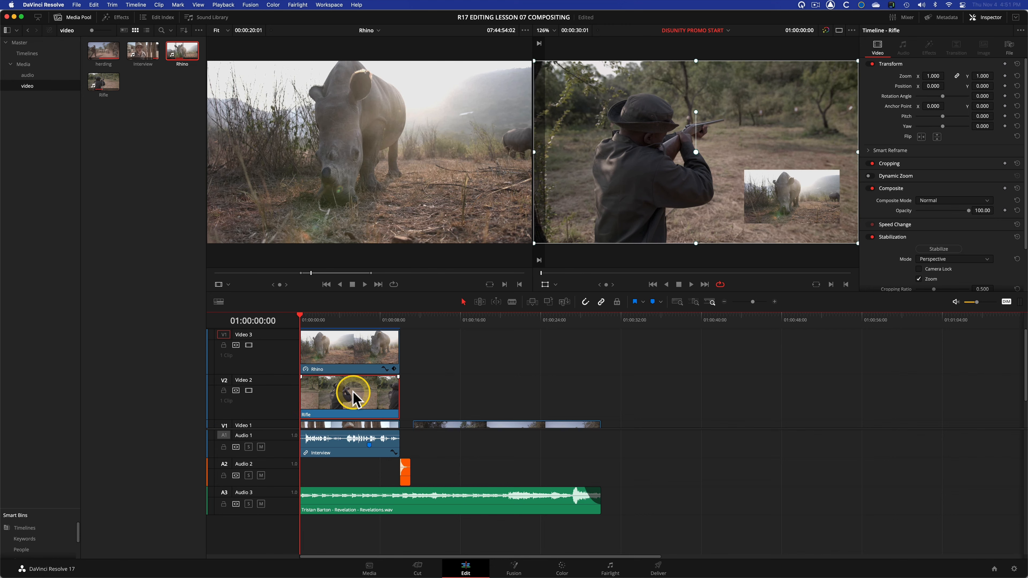
key("d")
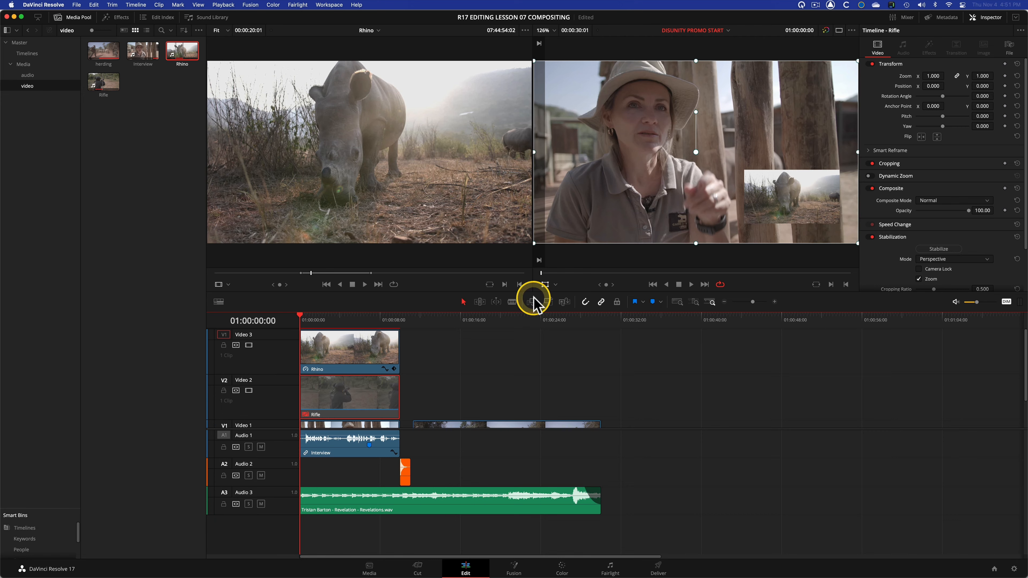
key("space")
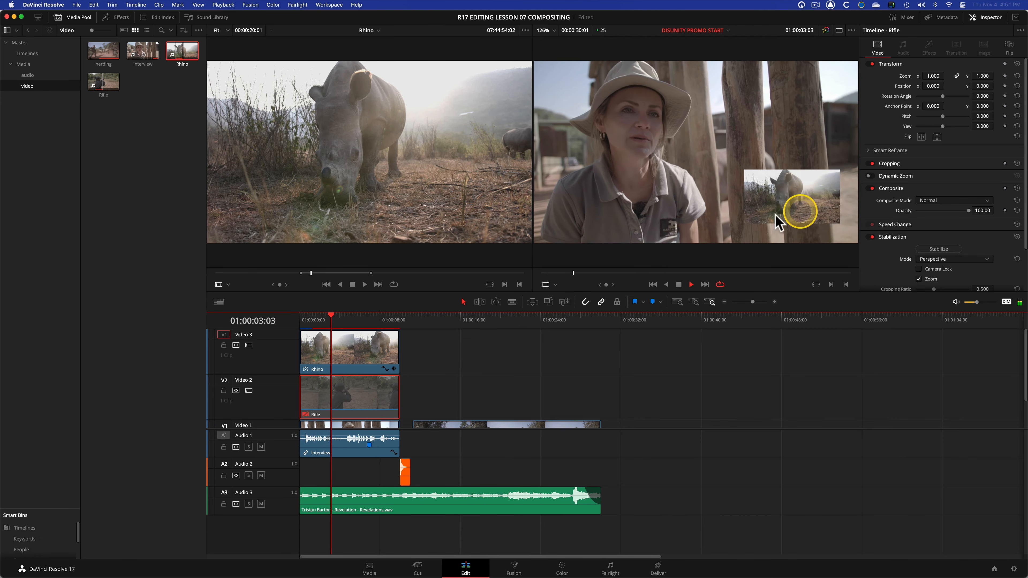
key("space")
left_click_drag(336, 319, 328, 316)
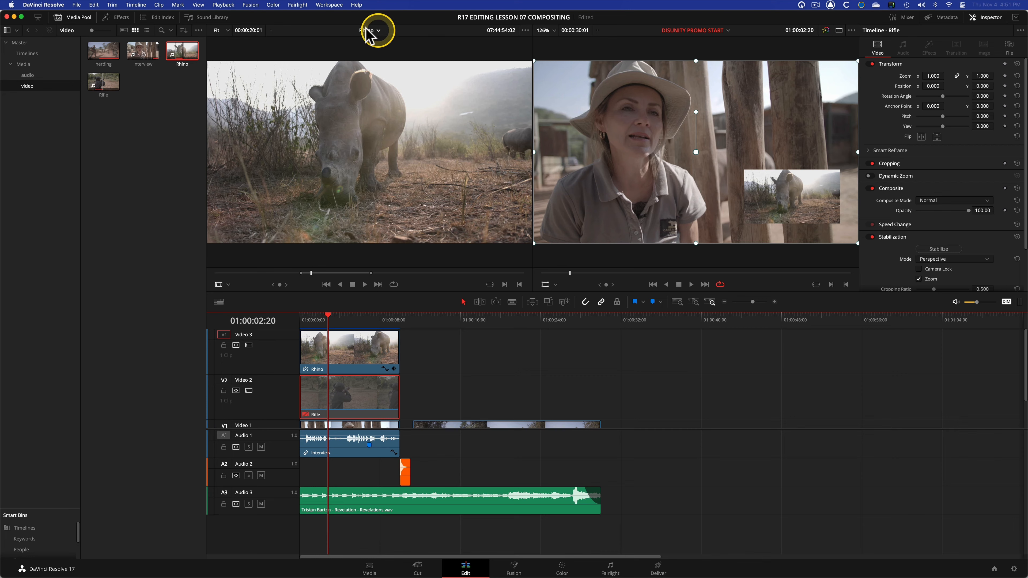
Step: Turn on the safe area guides in the timeline viewer and select the Rhino clip on Video 3
left_click(200, 6)
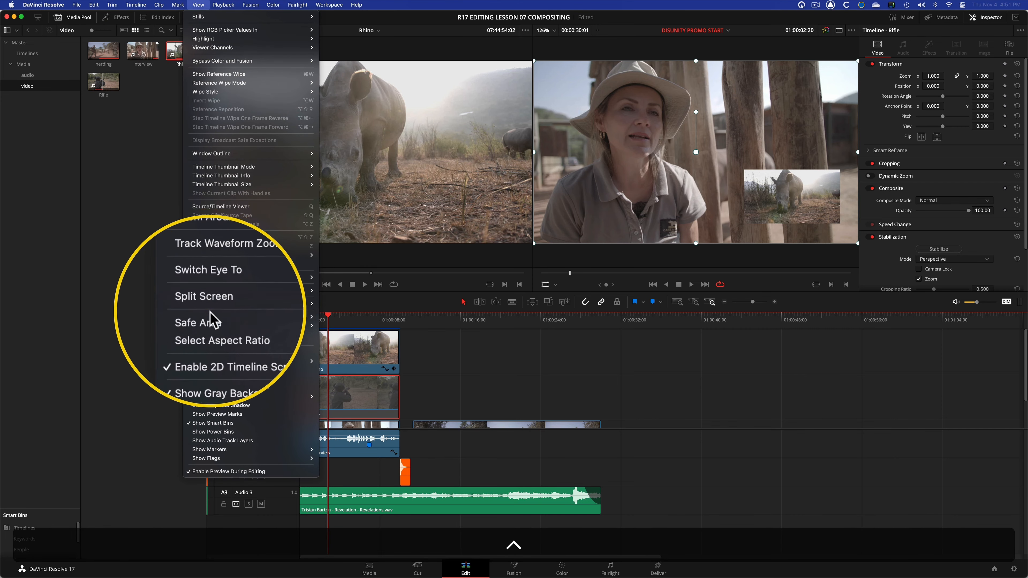
mouse_move(211, 317)
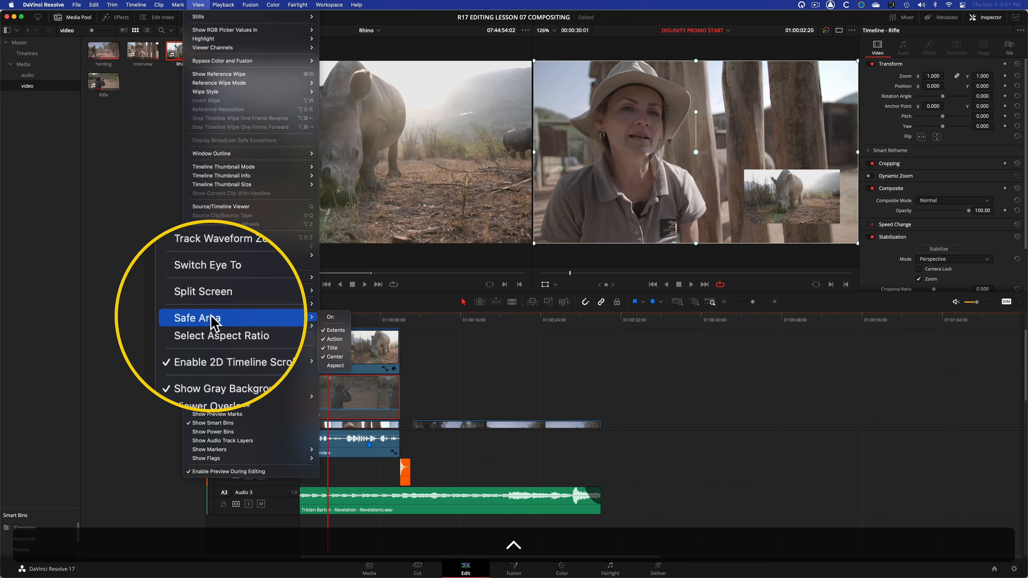
left_click(331, 317)
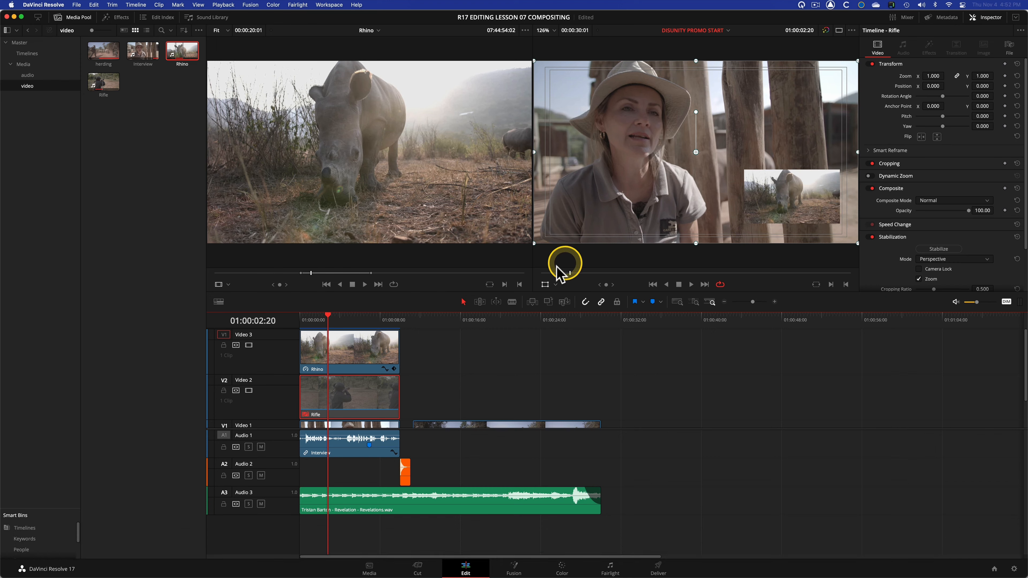
left_click(341, 367)
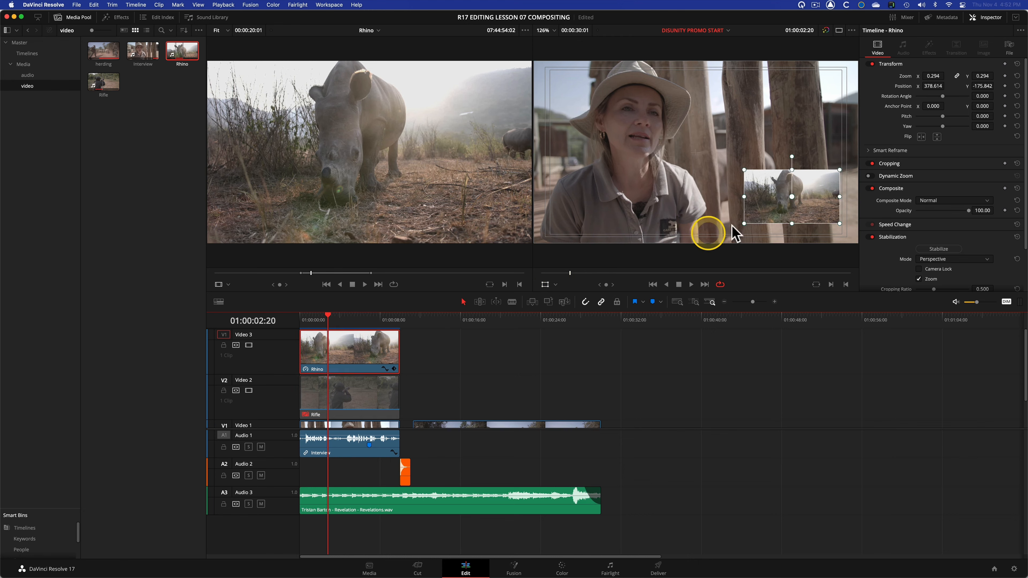
Step: Move the Rhino inset down within the safe area guides to about Position X 372, Y -204, and inspect its edges up close
left_click_drag(794, 199, 798, 205)
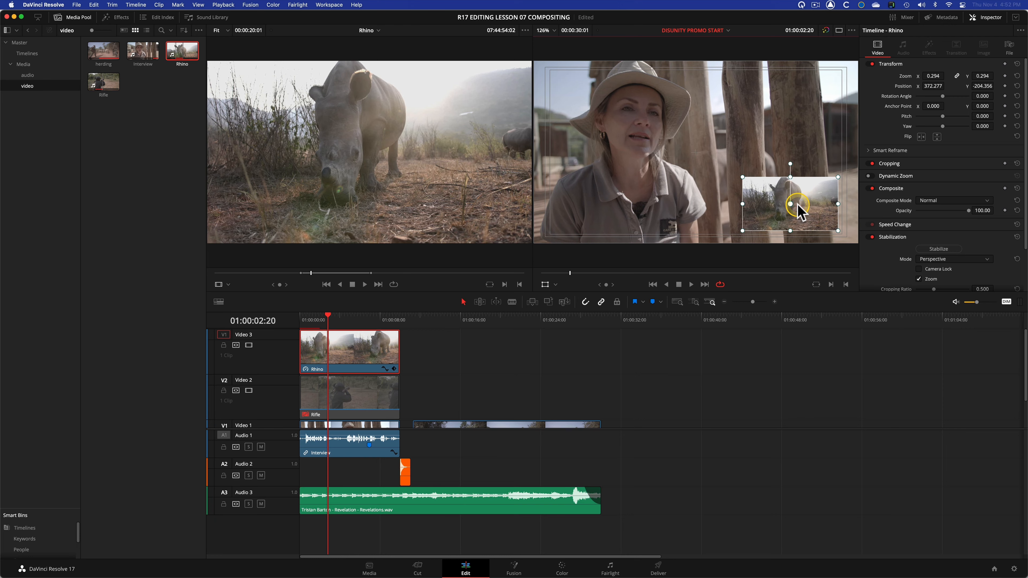
scroll(819, 229, "down", 1)
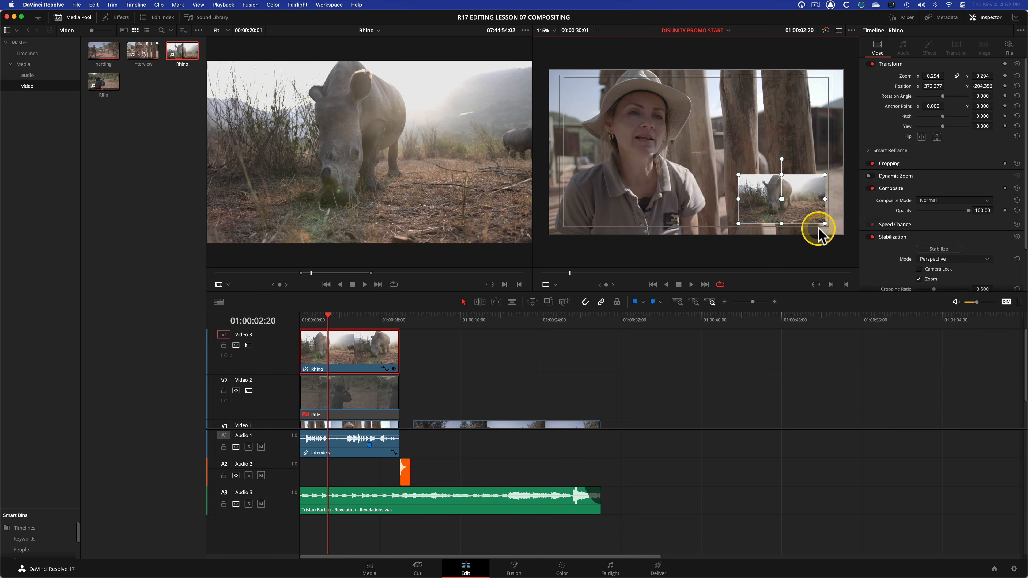
scroll(819, 229, "up", 6)
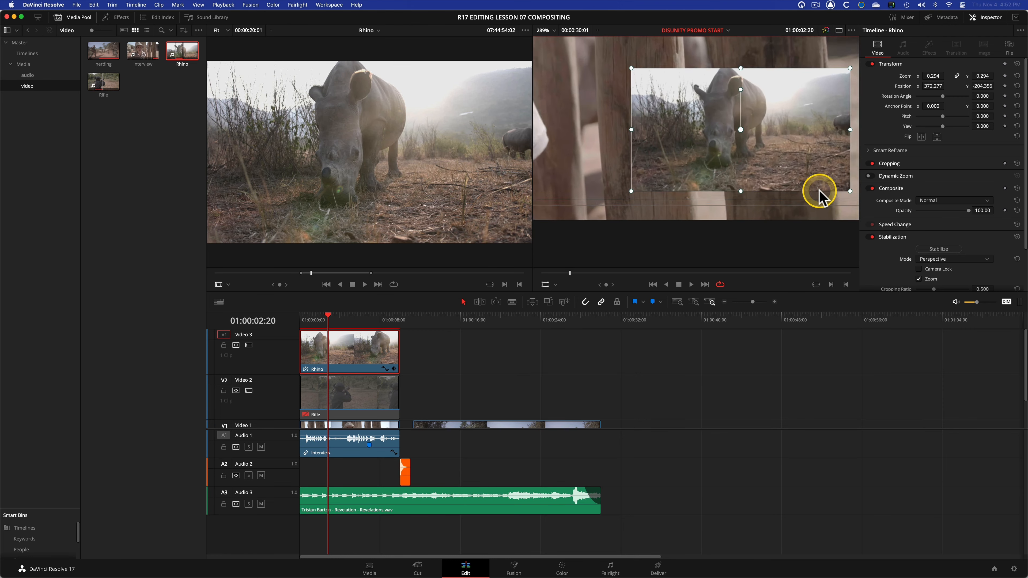
scroll(819, 189, "up", 2)
left_click_drag(820, 190, 688, 196)
scroll(730, 163, "down", 2)
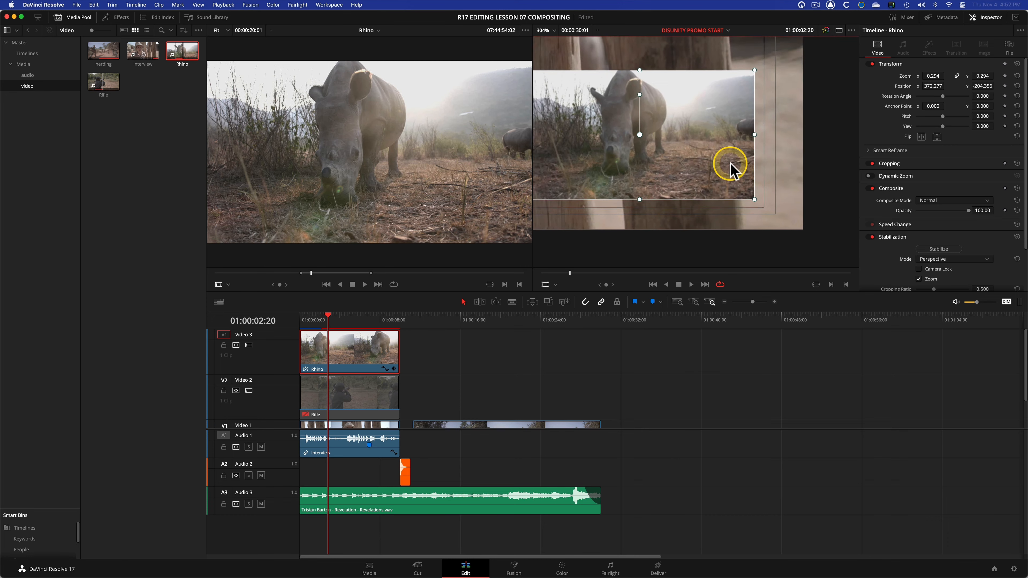
scroll(730, 163, "down", 4)
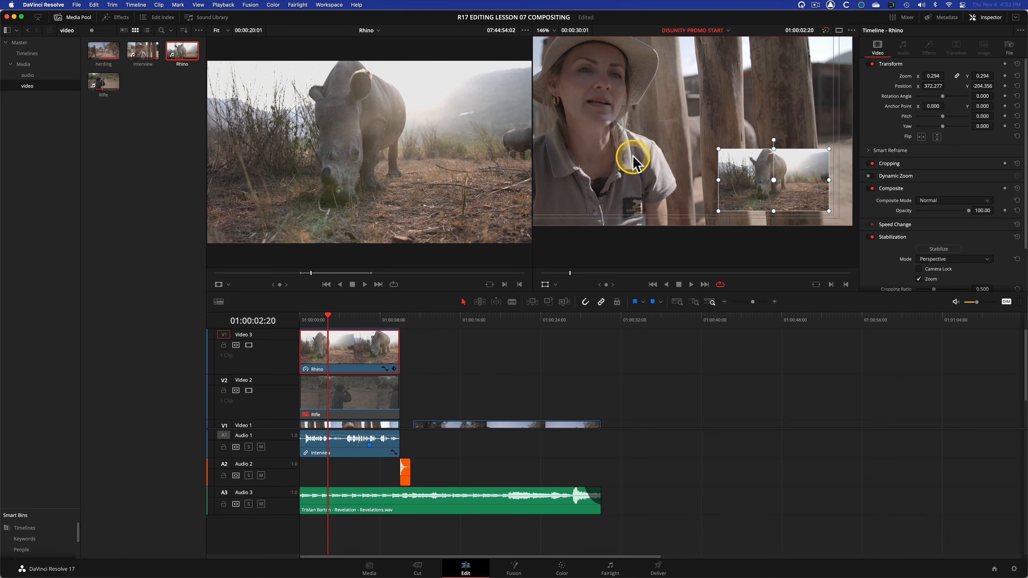
key("z")
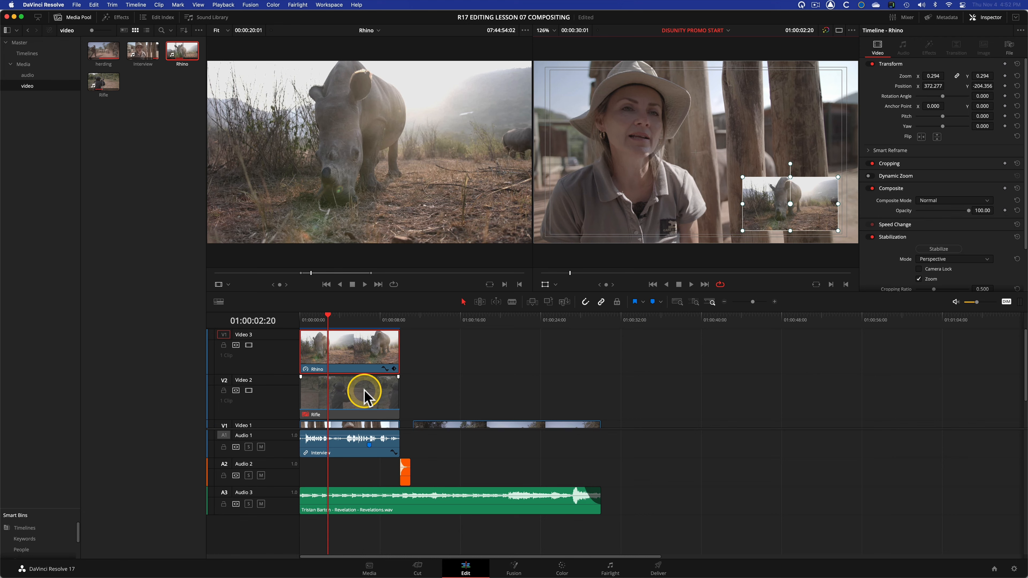
Step: Re-enable the Rifle clip on Video 2 and copy the Rhino clip on Video 3
left_click(364, 397)
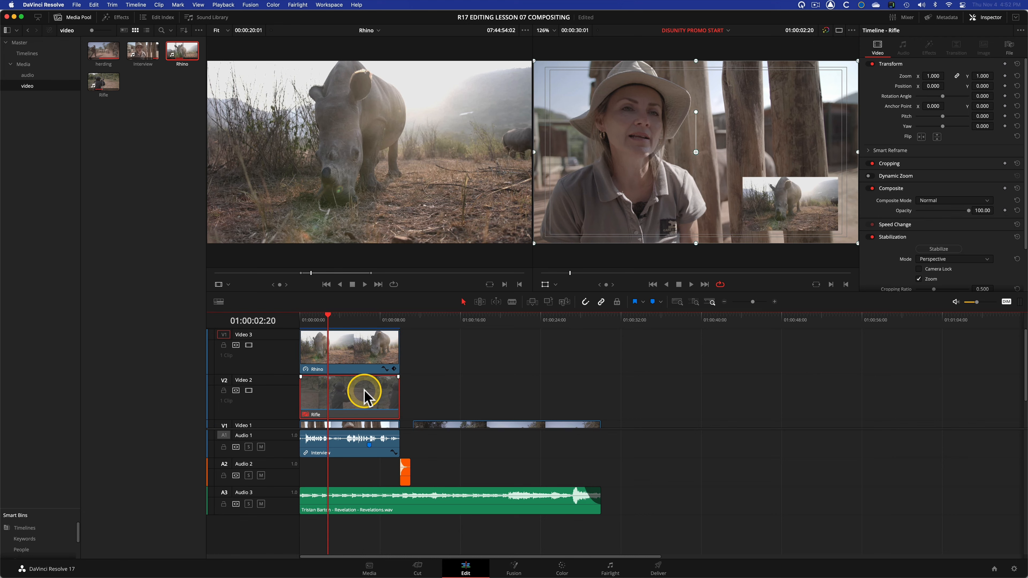
key("d")
left_click(347, 348)
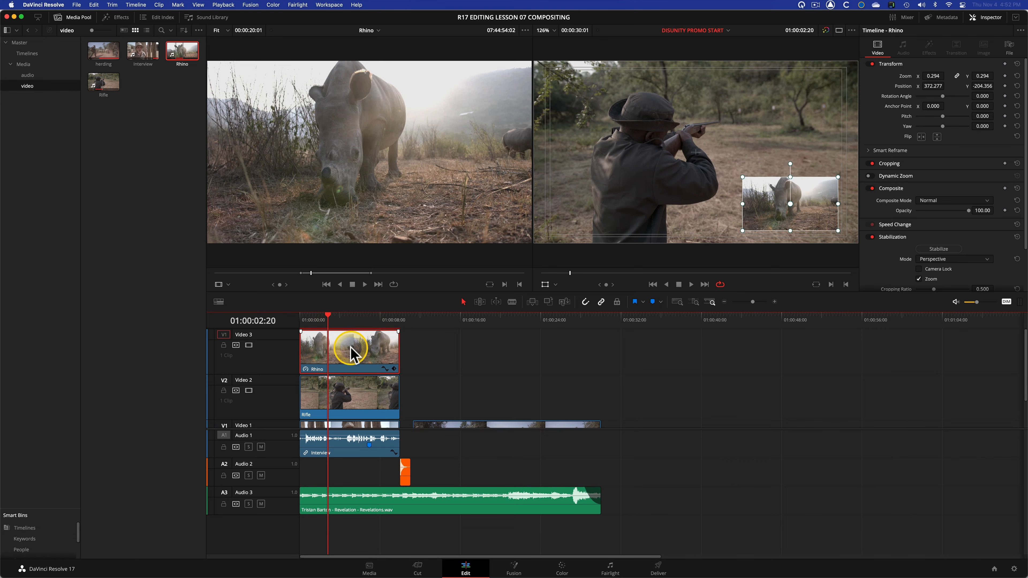
key("super")
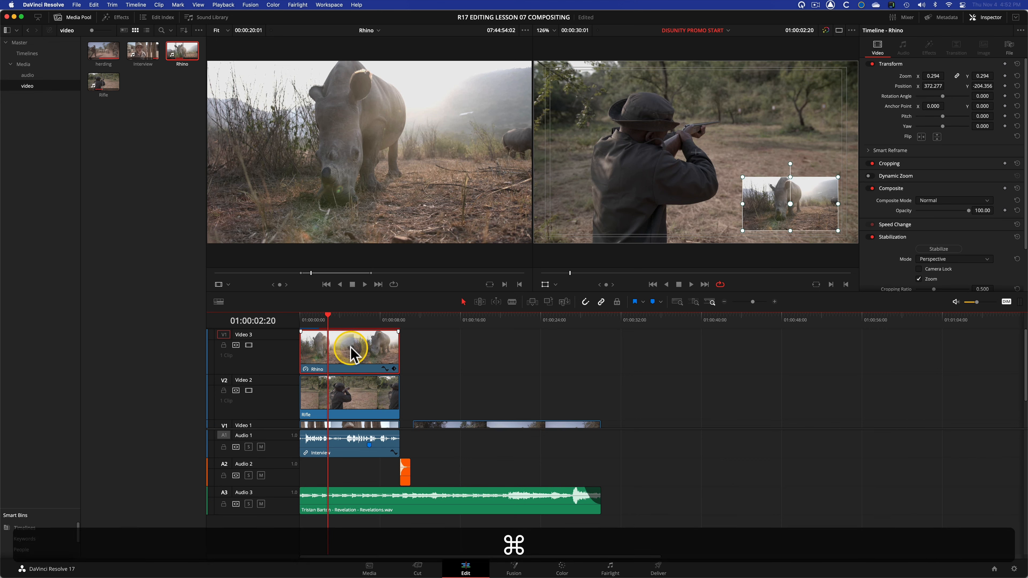
right_click(350, 354)
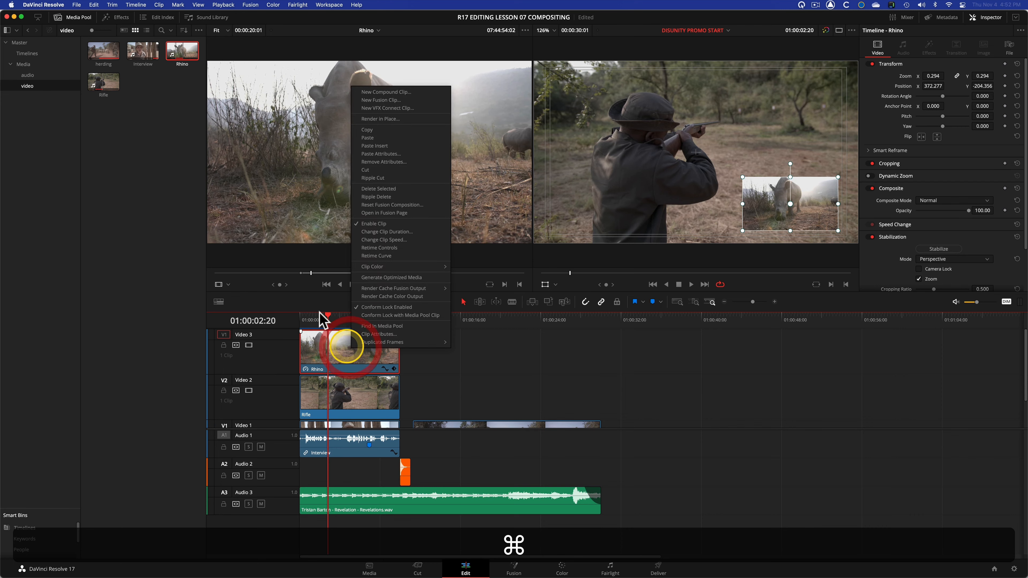
left_click(368, 129)
Step: Paste the Rhino clip's Position, Zoom, Scale X and Scale Y attributes onto the Rifle clip on Video 2
left_click(350, 409)
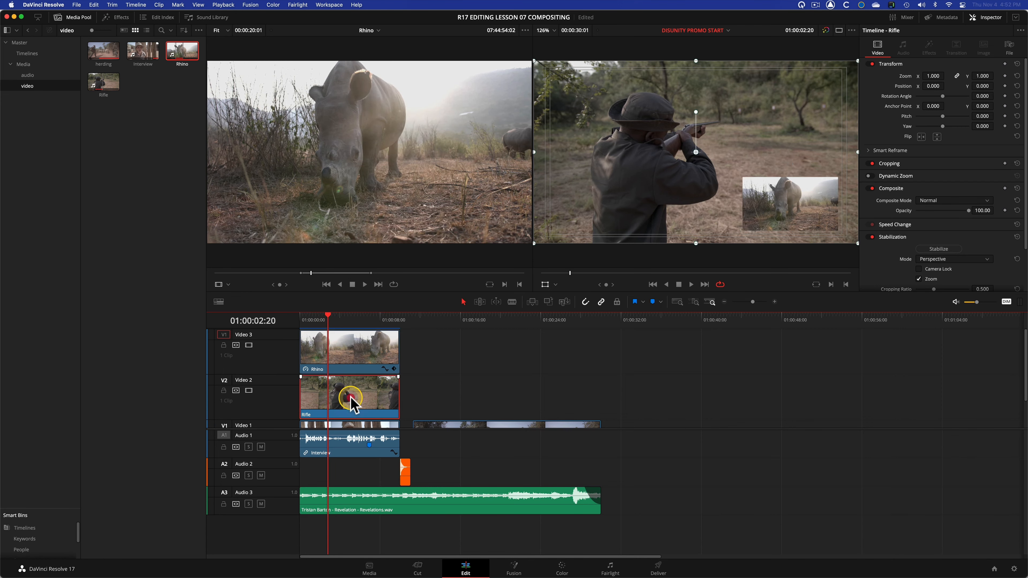
right_click(351, 399)
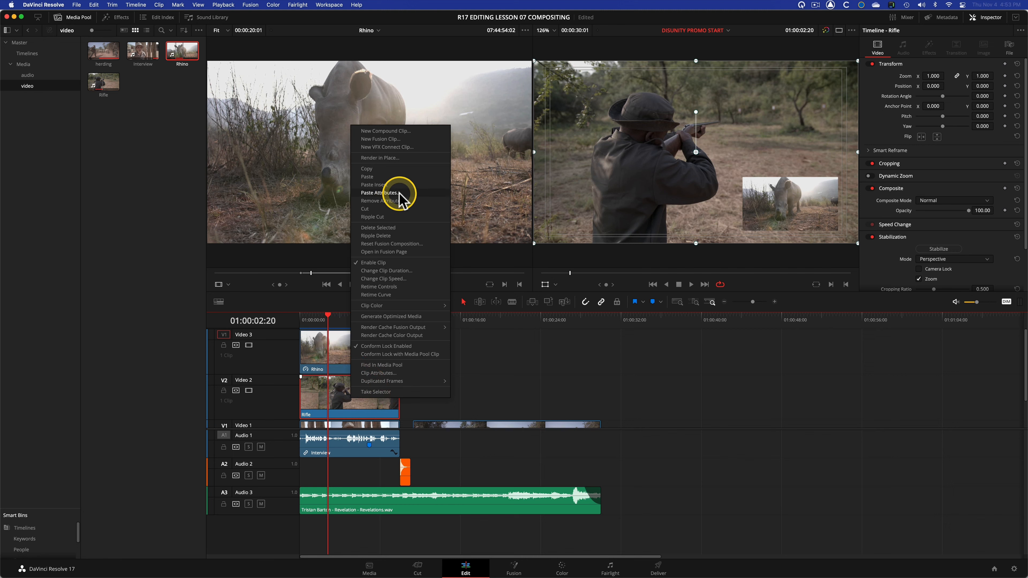
left_click(338, 399)
key("alt+v")
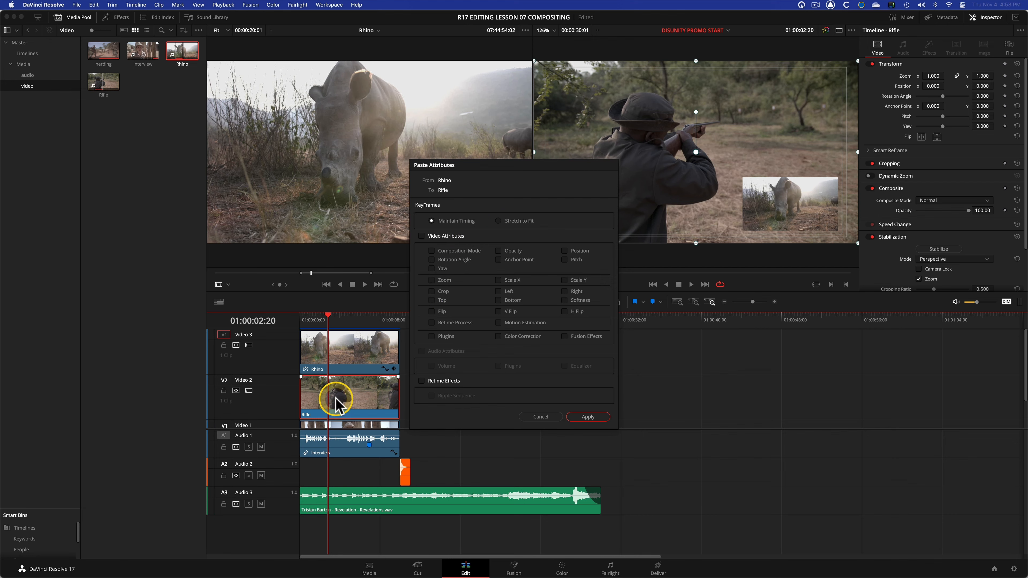
left_click(444, 281)
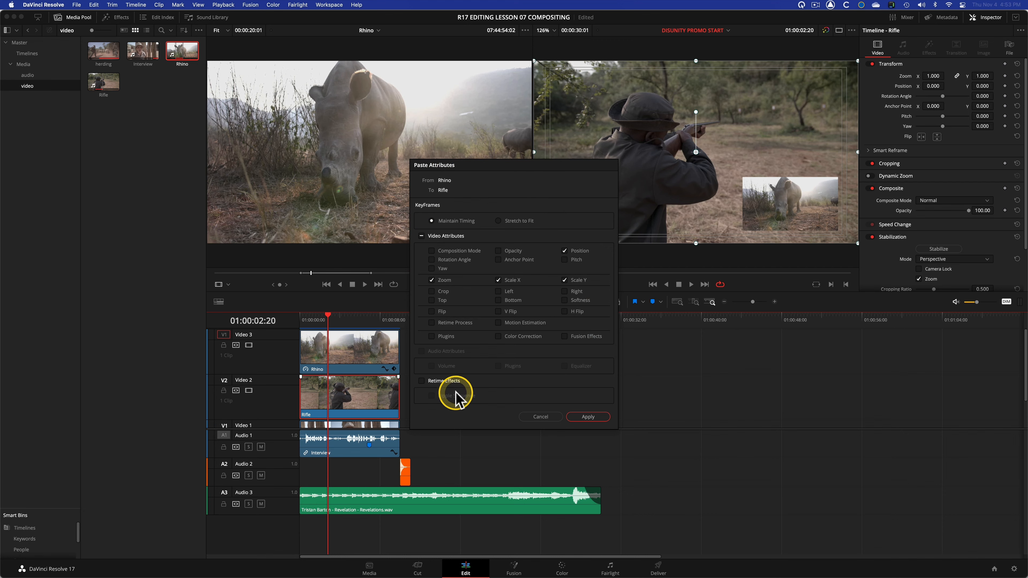
left_click(587, 417)
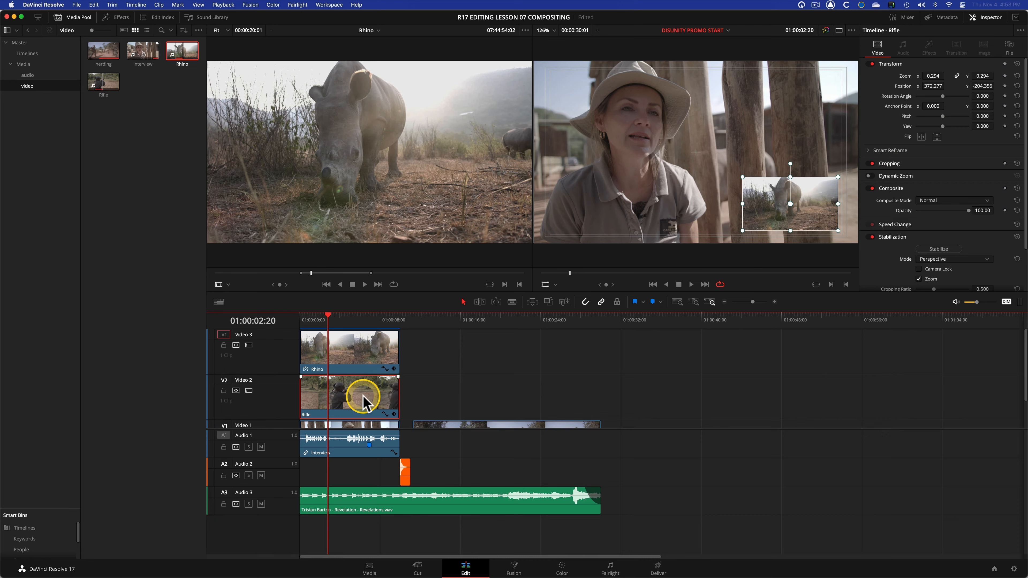
Step: Move the Rifle inset up above the Rhino inset, to about Position X 371, Y 193
left_click_drag(992, 91, 585, 305)
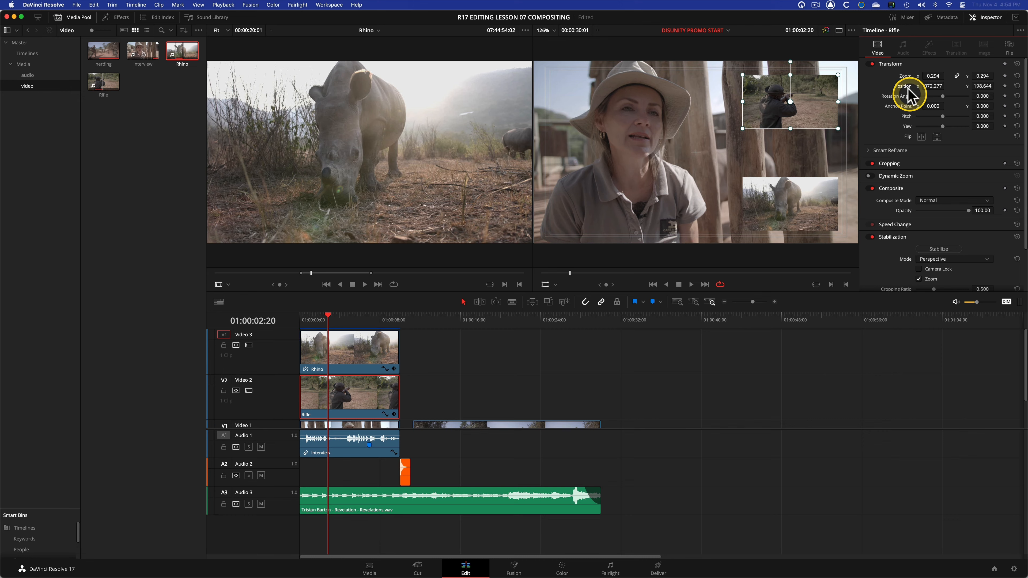
key("super+z")
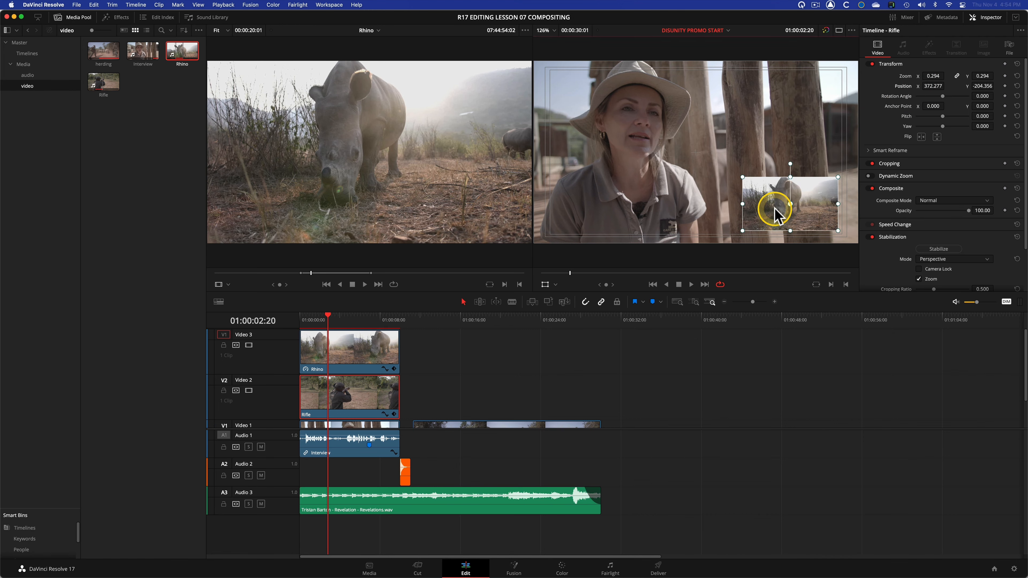
key("shift")
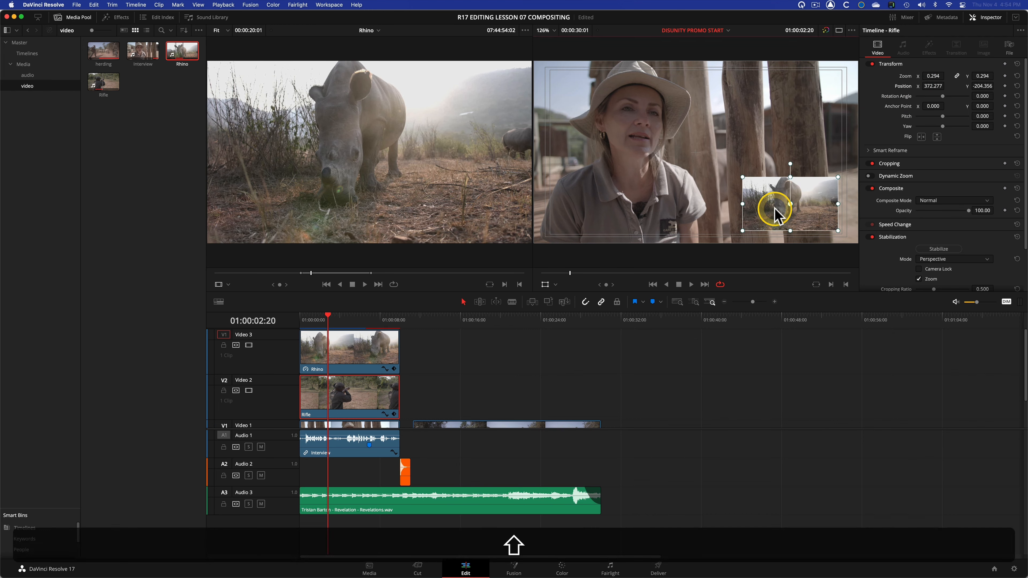
left_click_drag(777, 215, 770, 106)
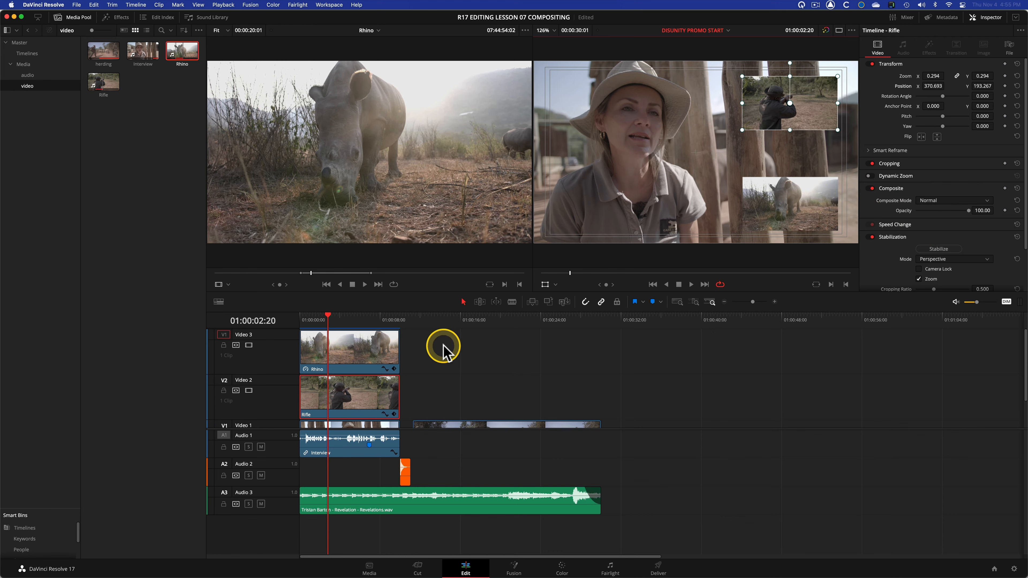
Step: Combine the Rhino and Rifle clips into a new compound clip named PIP Comp
left_click_drag(443, 351, 356, 401)
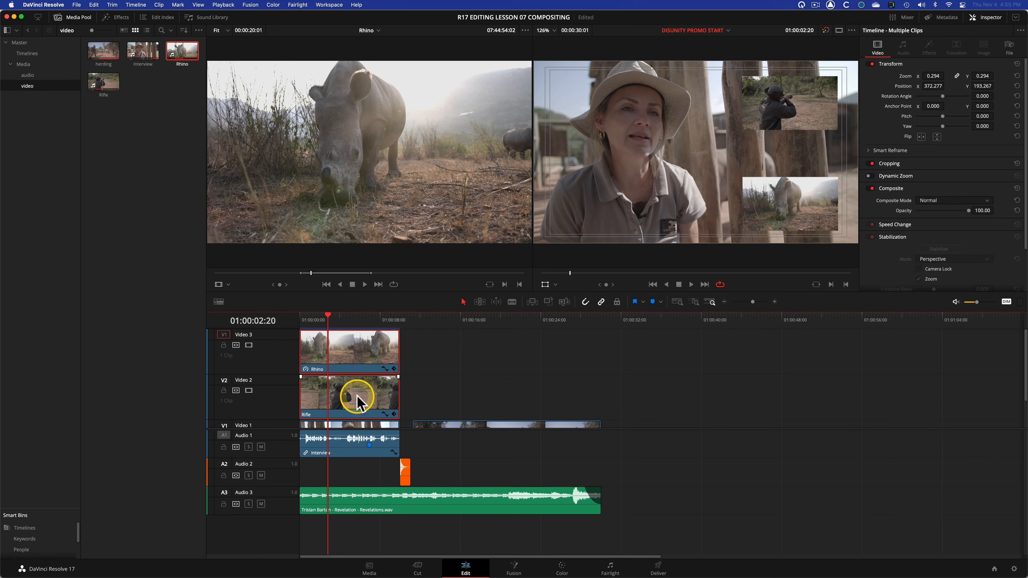
left_click(273, 136)
left_click(159, 5)
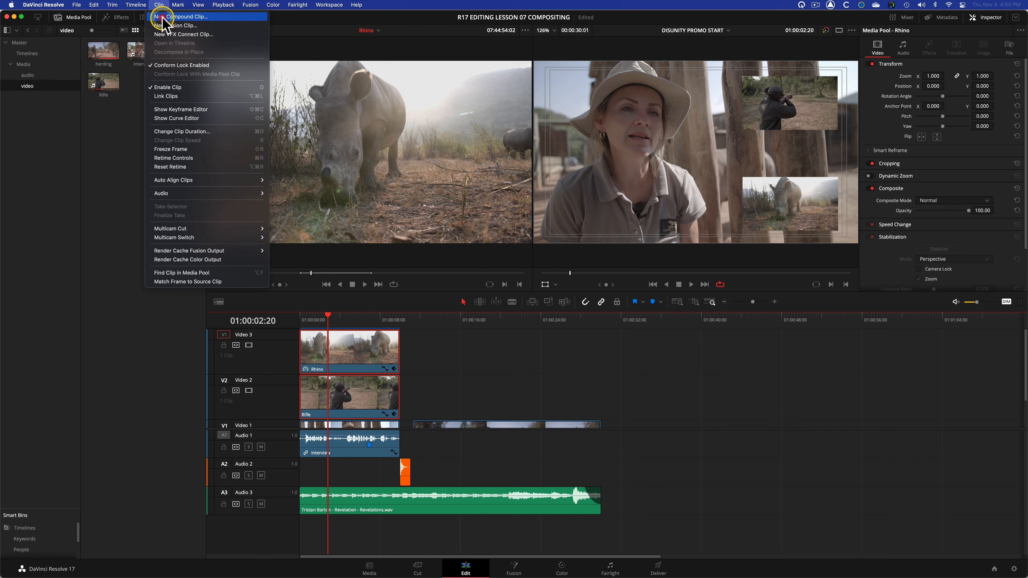
left_click(355, 358)
right_click(354, 353)
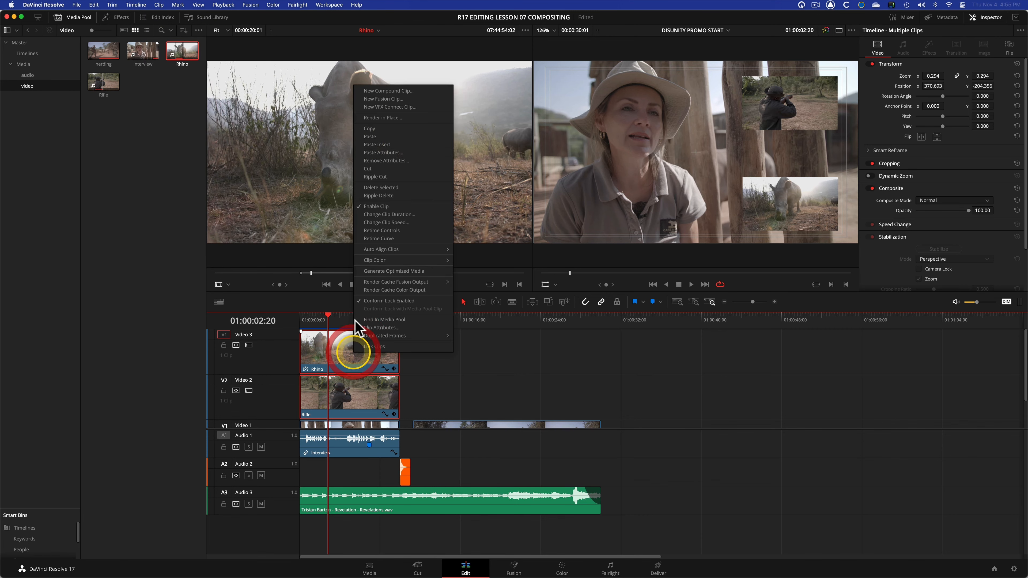
left_click(385, 91)
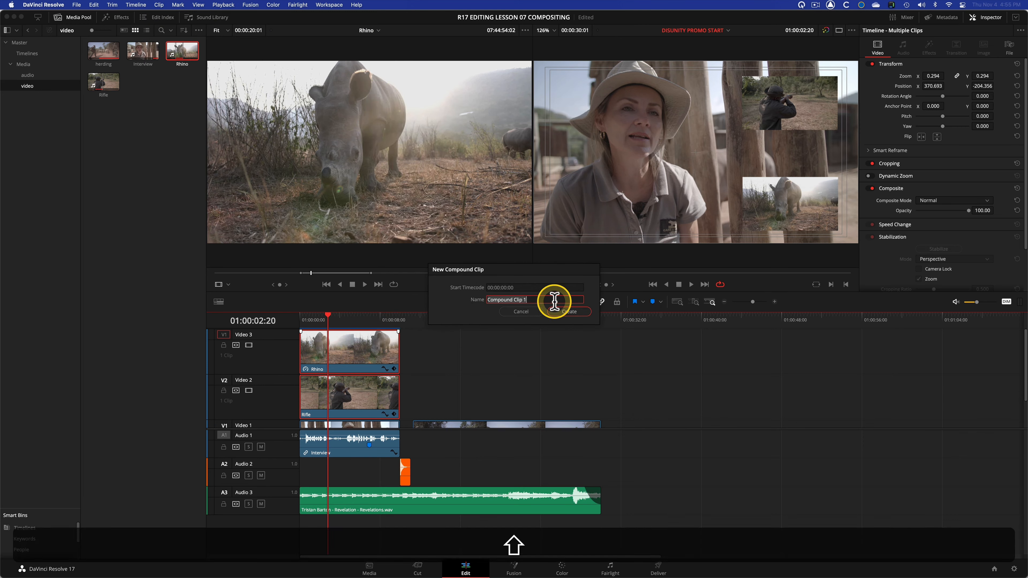
type("PIP ")
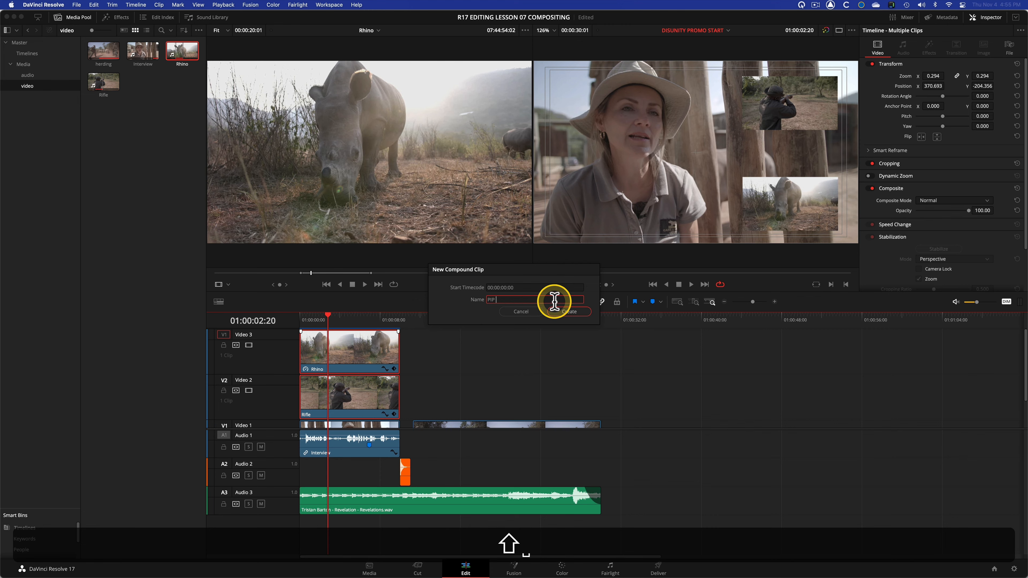
type("Comp")
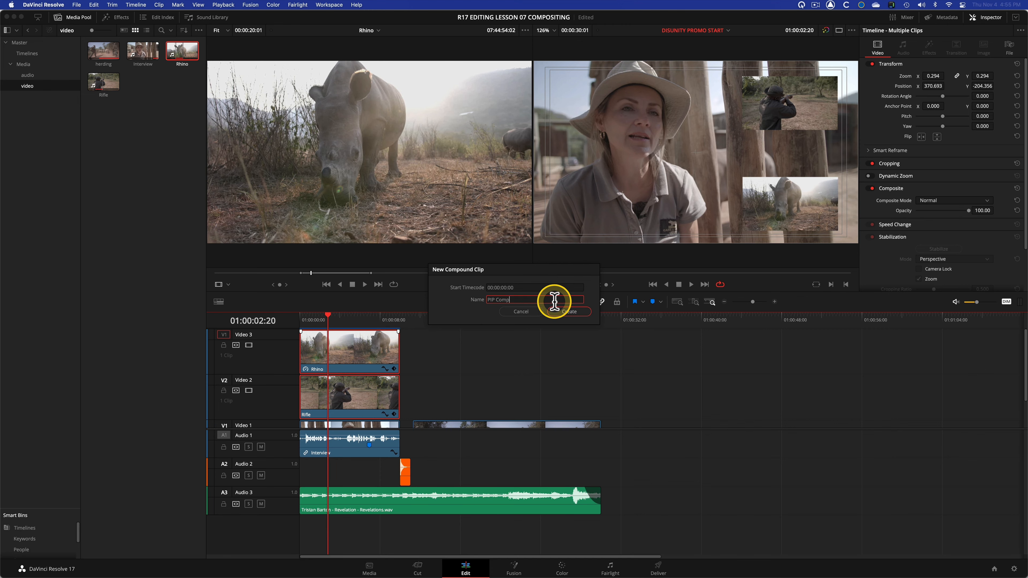
left_click(567, 311)
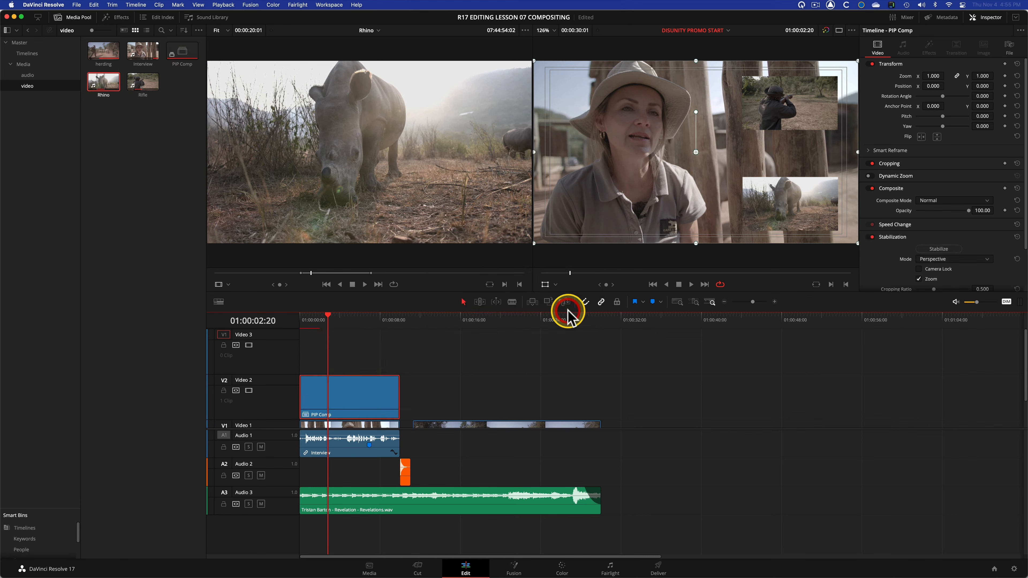
key("ctrl")
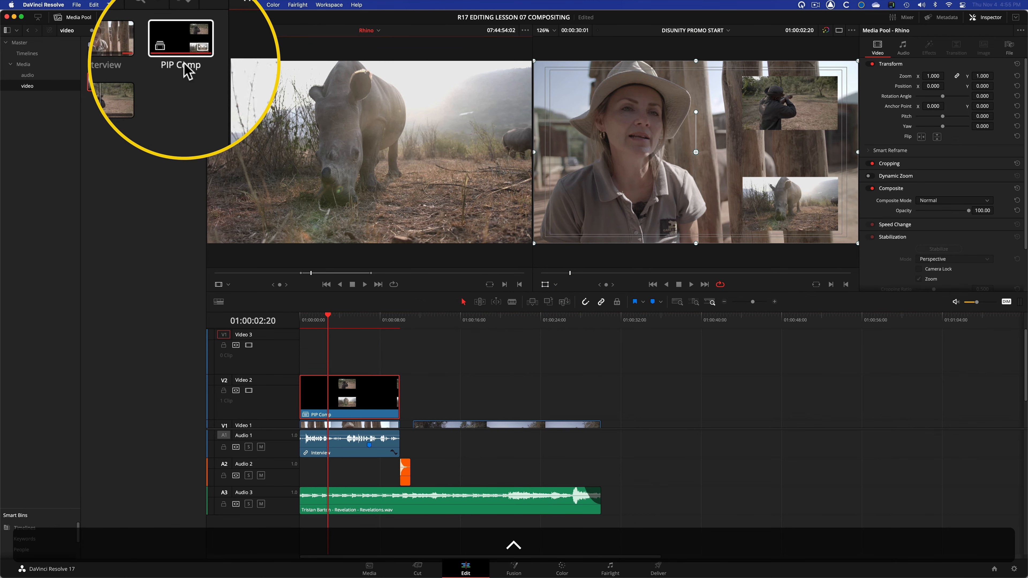
double_click(175, 57)
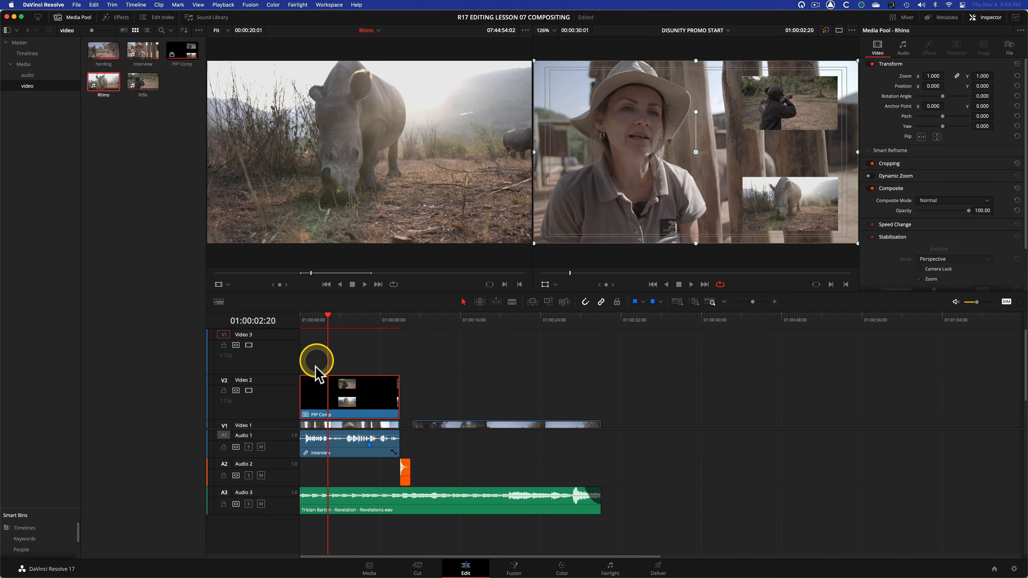
key("ctrl")
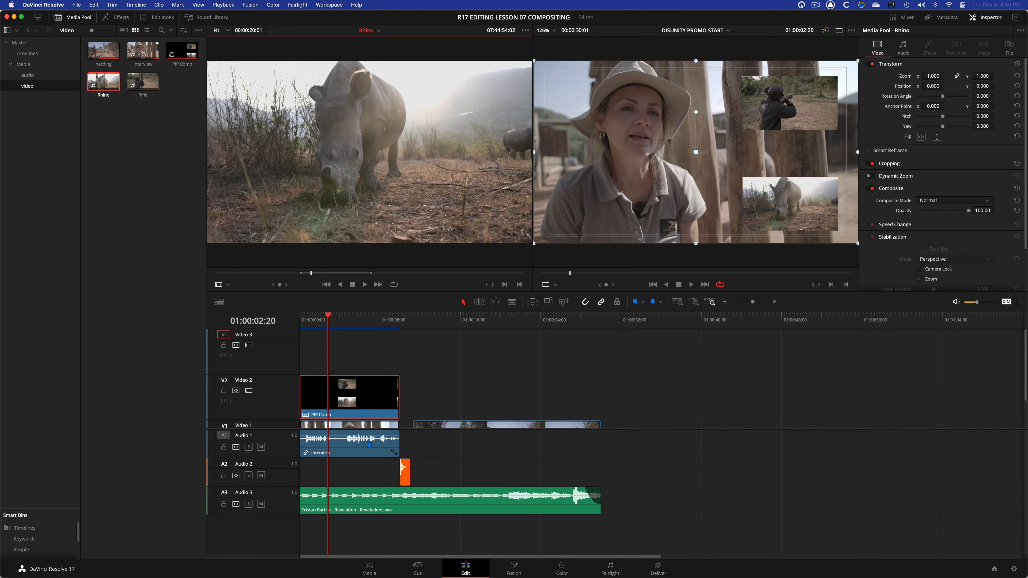
Step: At the timeline start, set the PIP Comp clip's Position X to 505 so the insets sit off-screen, and add a position keyframe
left_click_drag(330, 321, 284, 322)
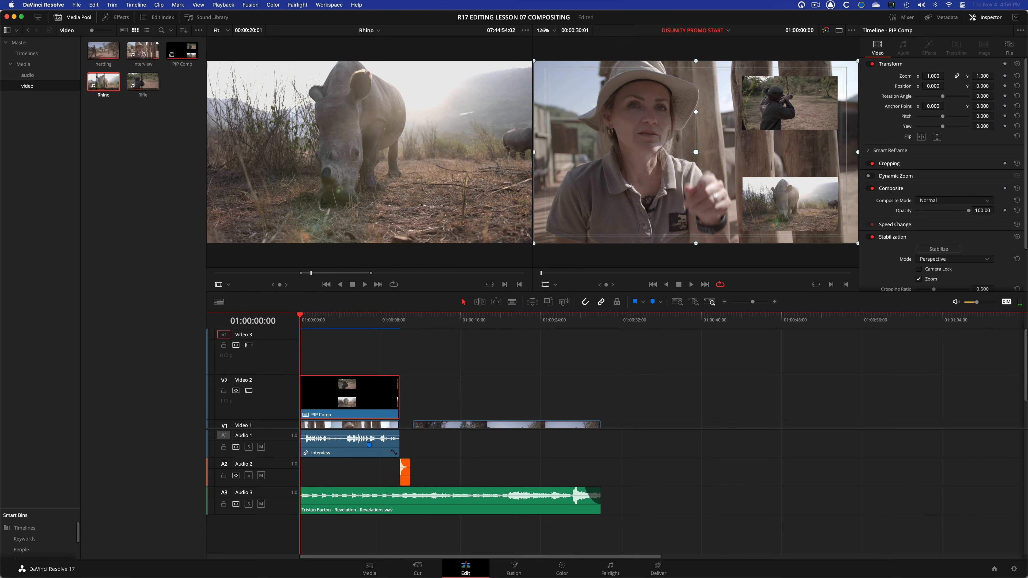
left_click(887, 48)
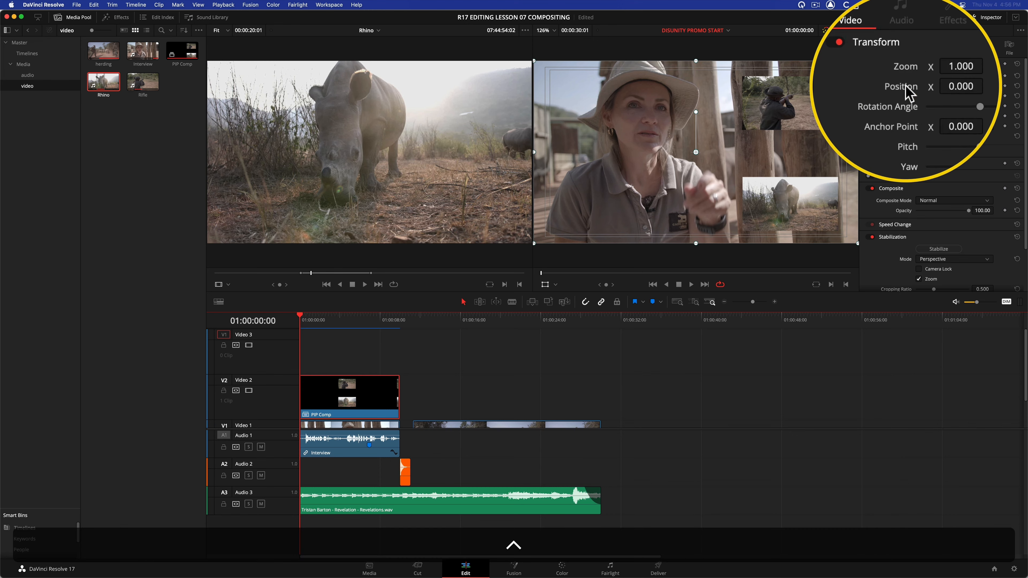
left_click_drag(933, 86, 558, 292)
left_click_drag(934, 87, 991, 88)
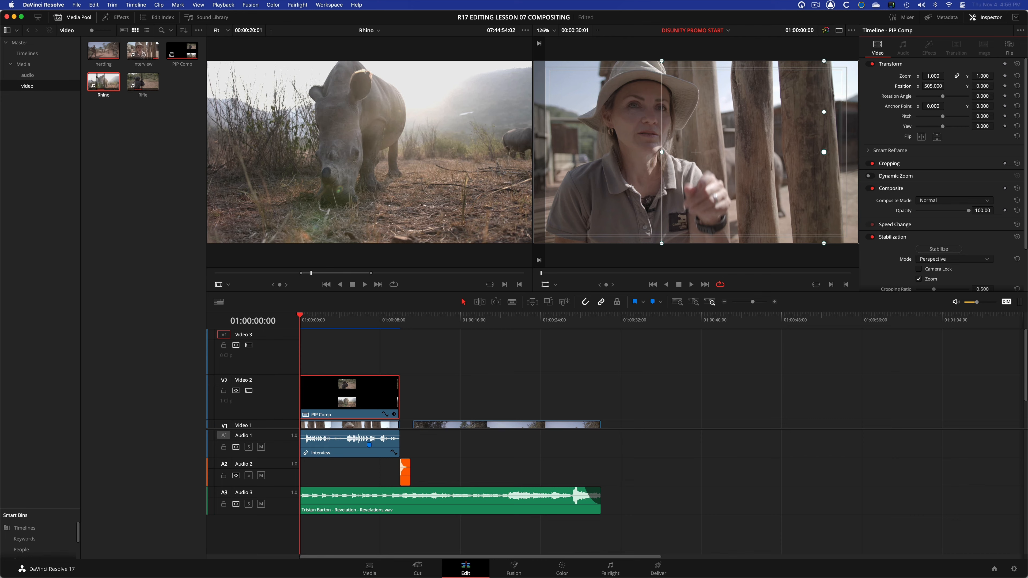
left_click(1005, 86)
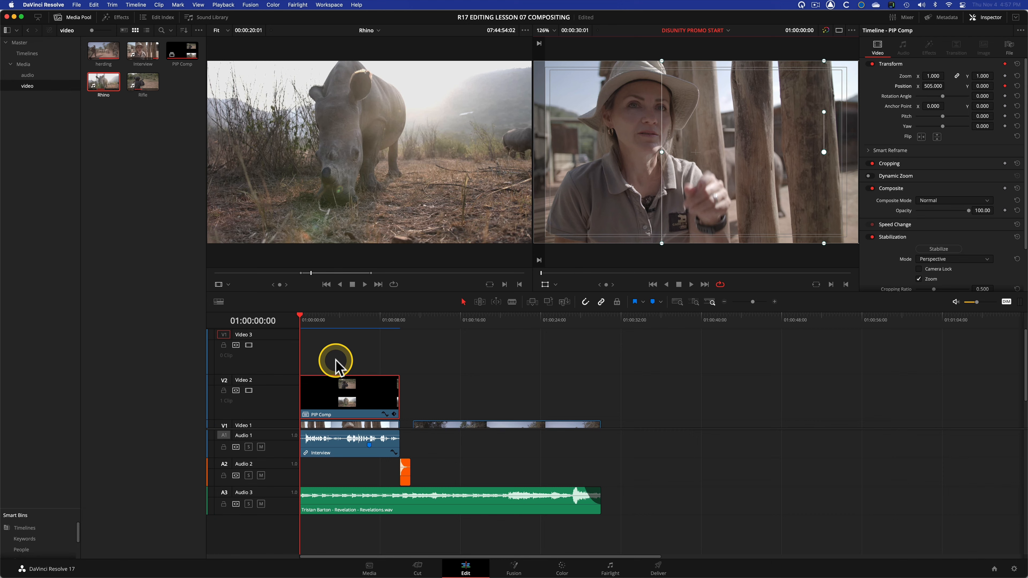
Step: Shift the PIP Comp clip forward on Video 2 by one second
type("+1")
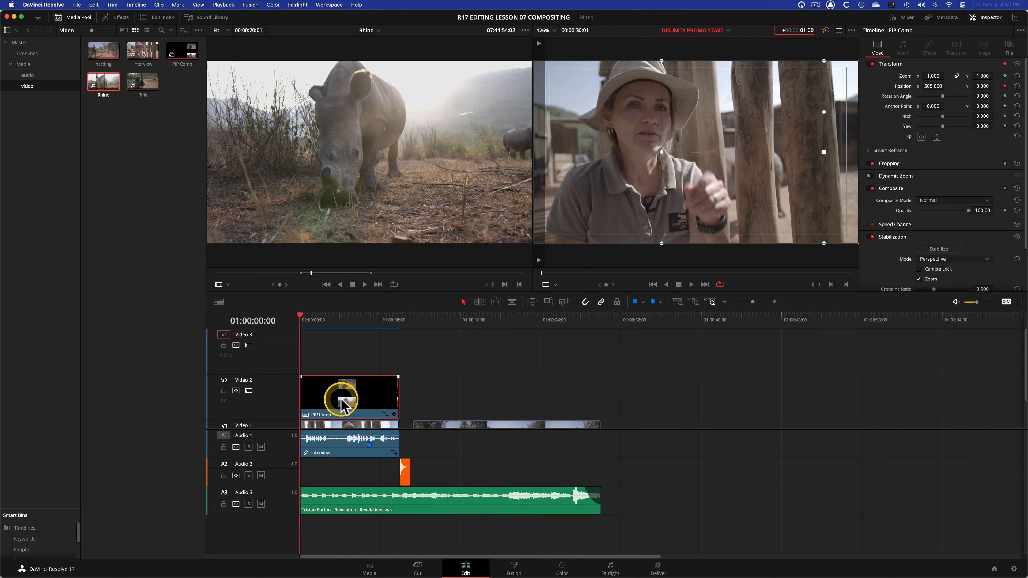
key("Return")
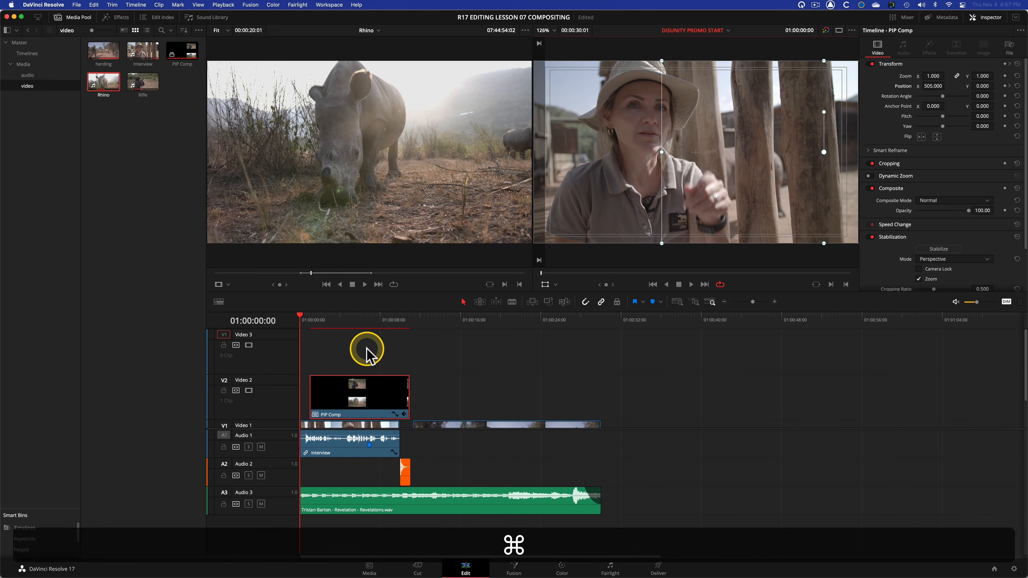
Step: Undo the PIP Comp clip's one-second shift on Video 2
key("super+z")
left_click(367, 349)
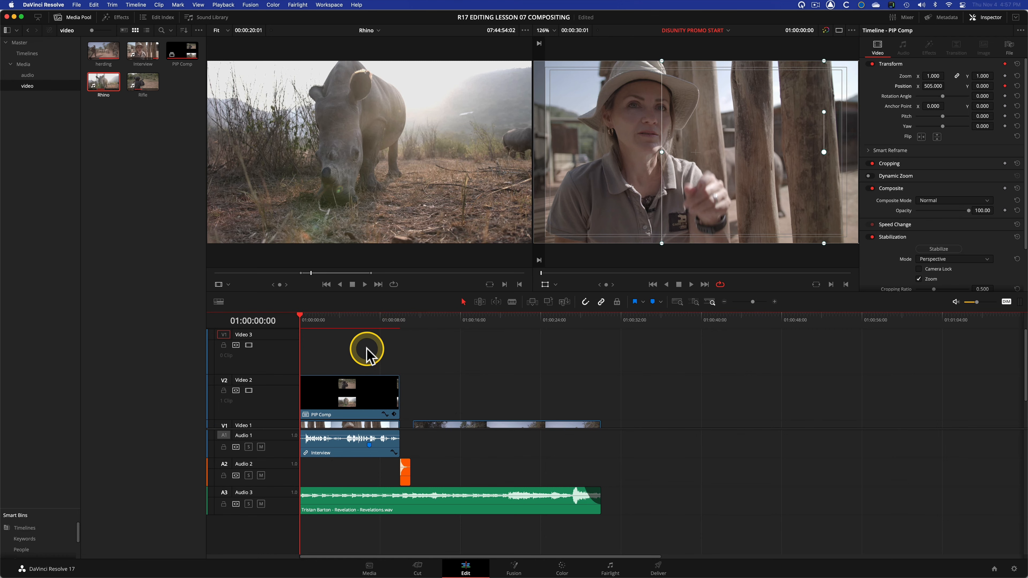
Step: One second into the timeline, set the PIP Comp clip's Position X to 0 to keyframe the insets sliding on-screen
key("plus")
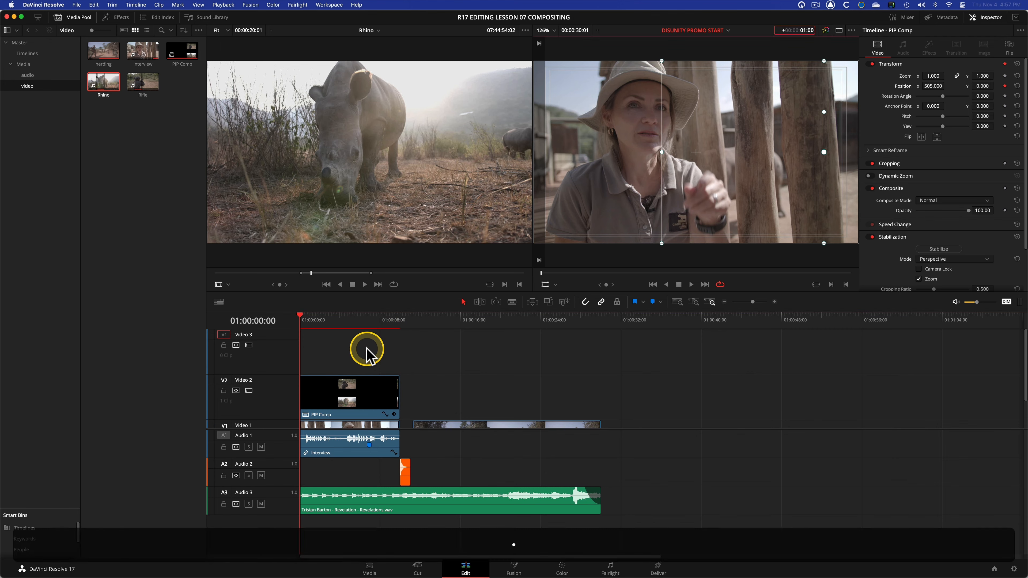
type("1.")
key("Return")
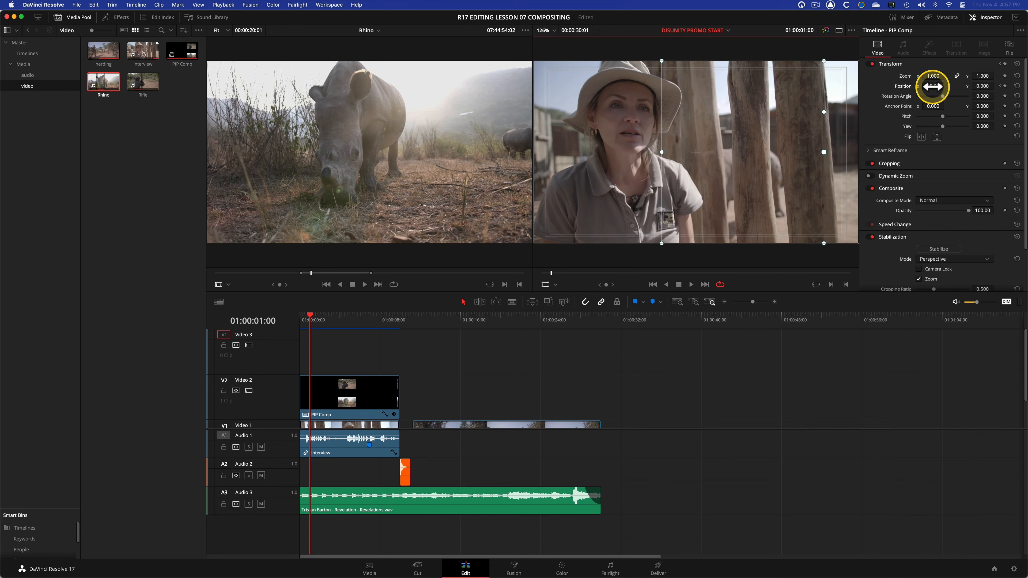
mouse_move(936, 87)
left_mouse_down()
mouse_move(877, 89)
mouse_move(933, 87)
left_mouse_up()
left_click(933, 86)
type("0")
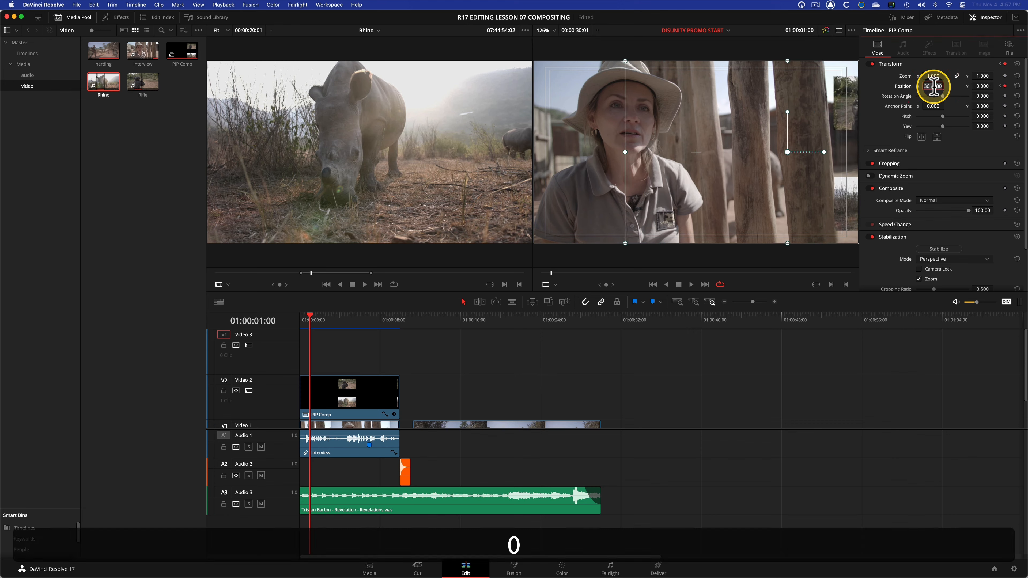
key("Return")
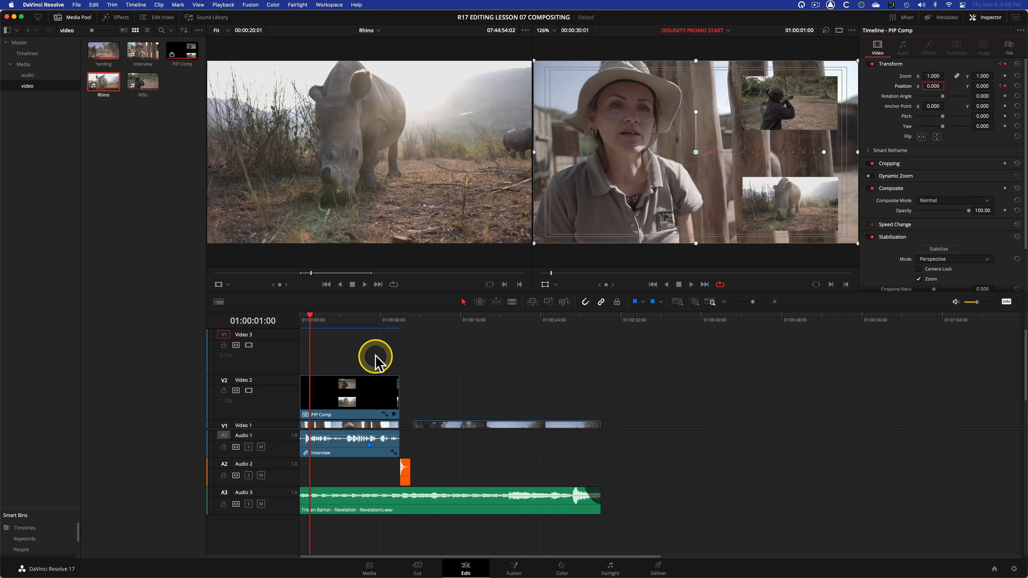
Step: Play the timeline from the start to review the insets sliding in over the interview
left_click_drag(315, 320, 286, 326)
key("super+equal")
key("super+equal")
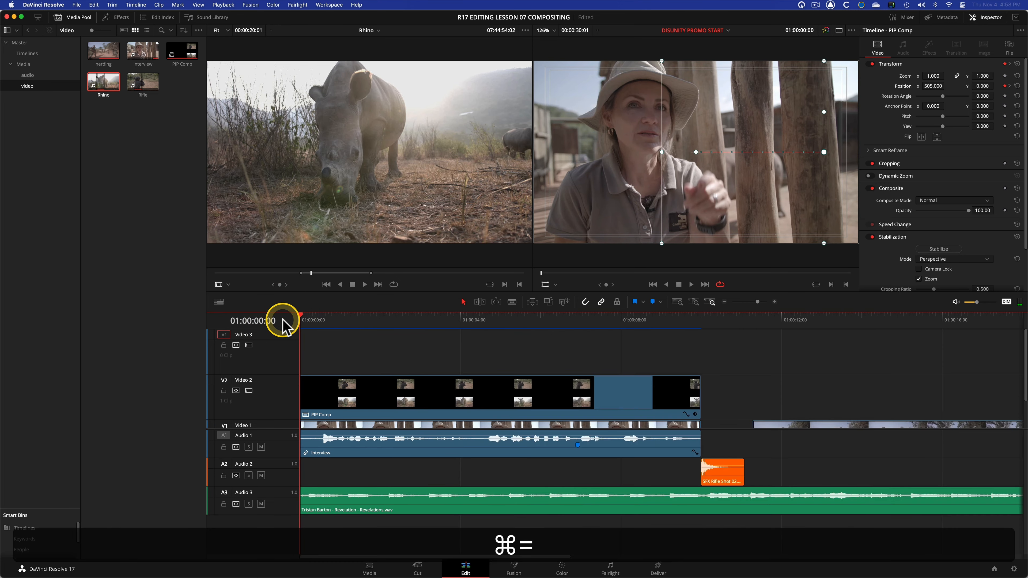
key("space")
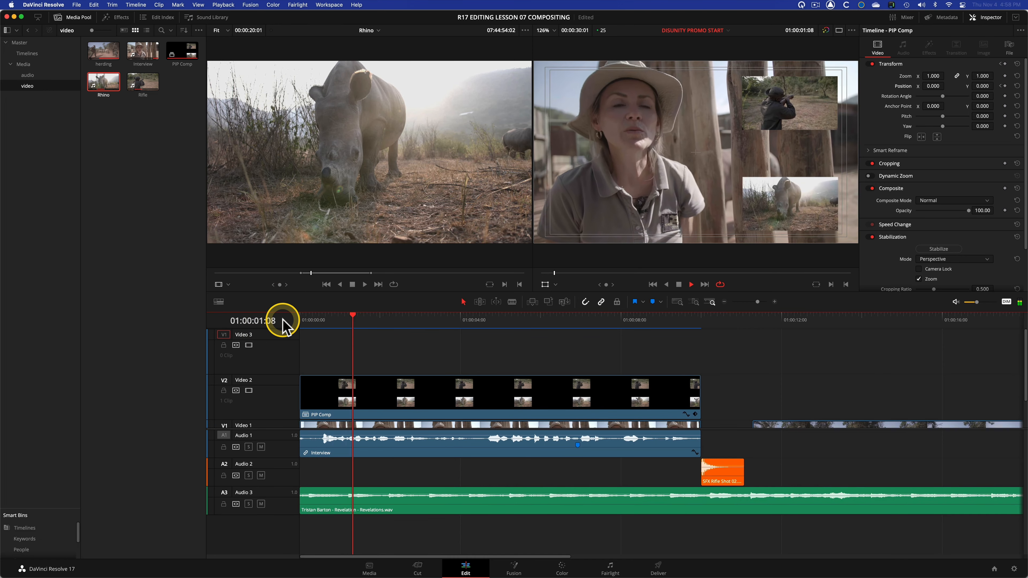
key("space")
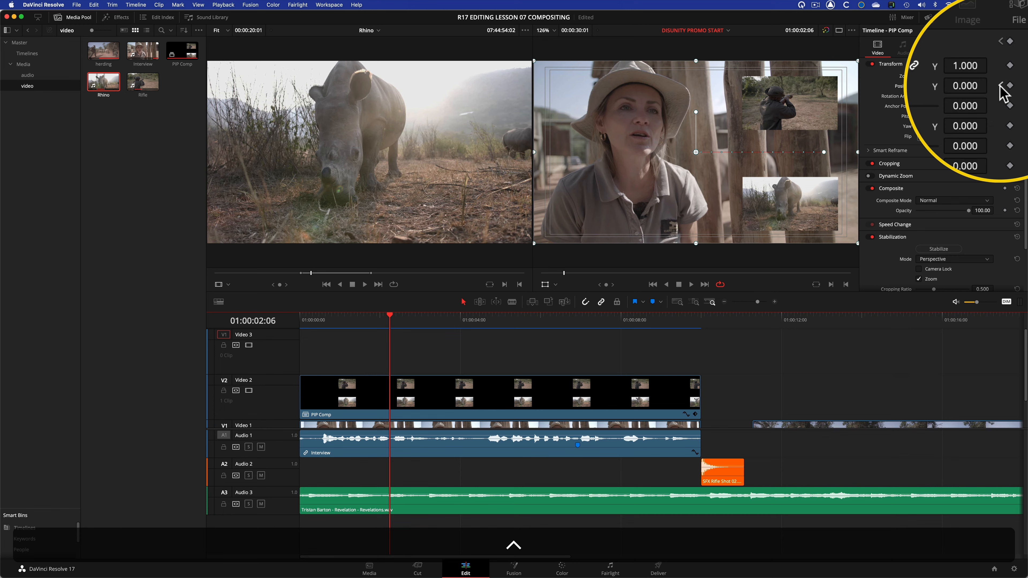
Step: Step back and forth between the PIP Comp clip's position keyframes to check the off-screen and on-screen positions
key("bracketleft")
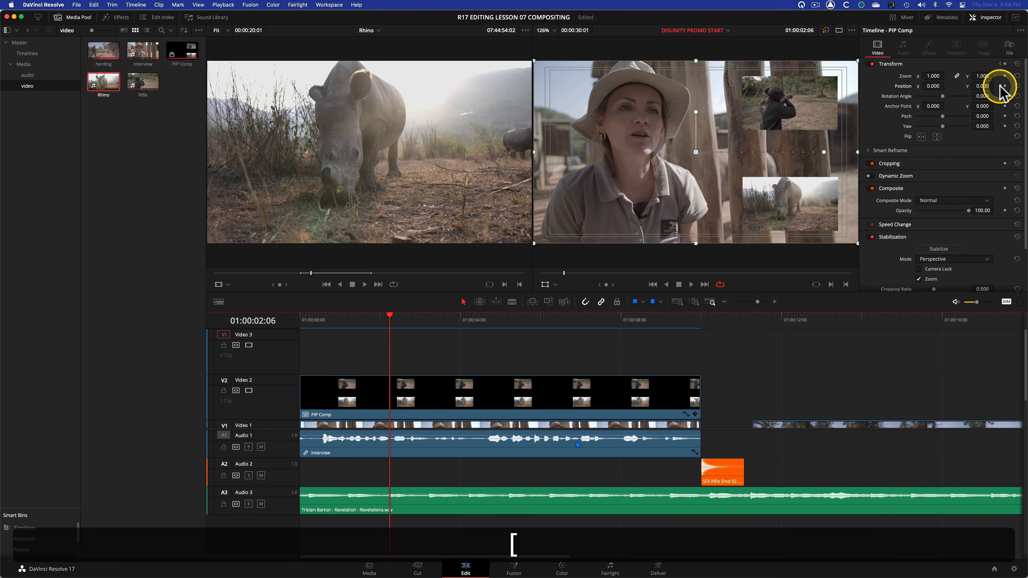
key("bracketleft")
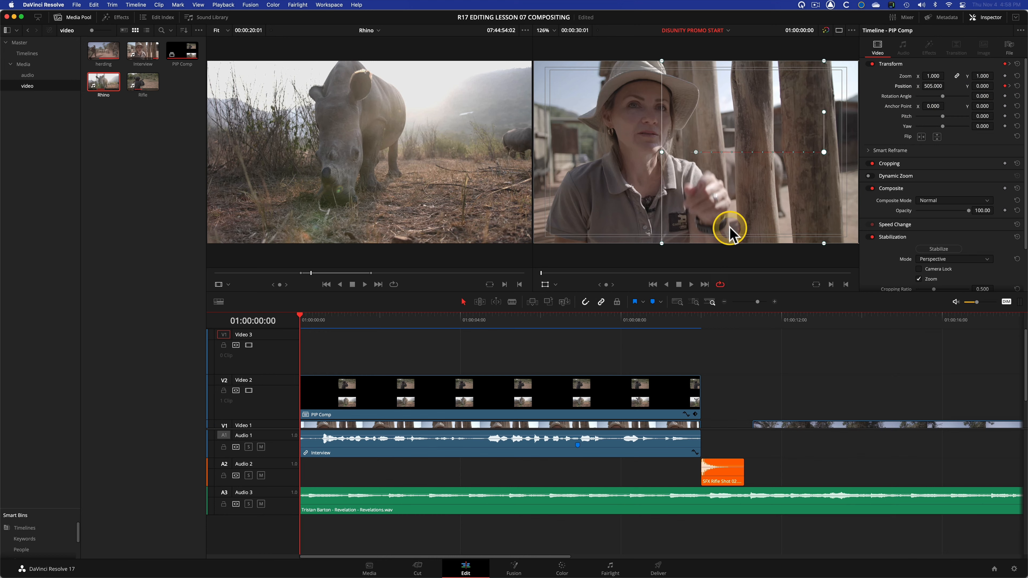
key("bracketright")
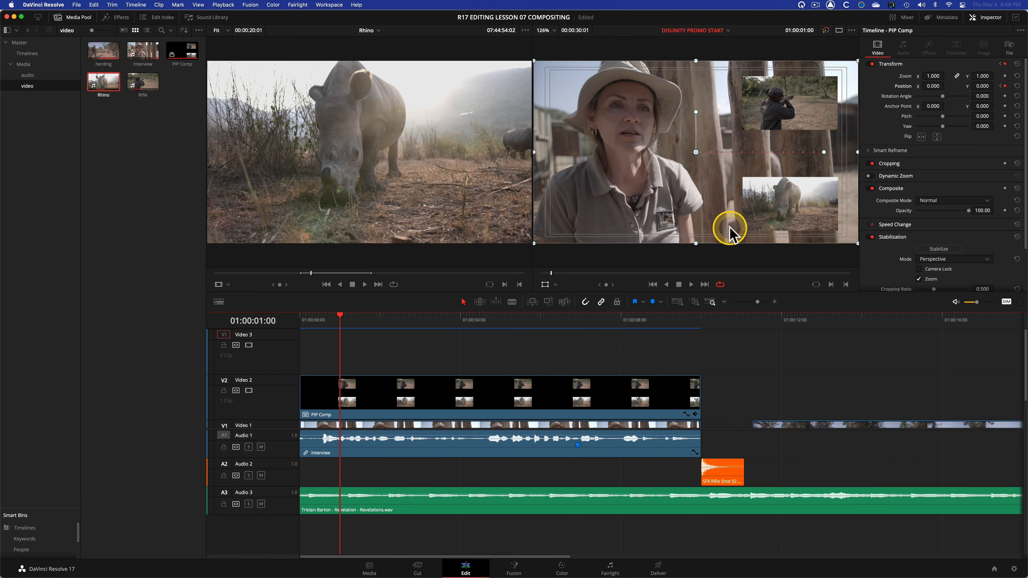
key("bracketleft")
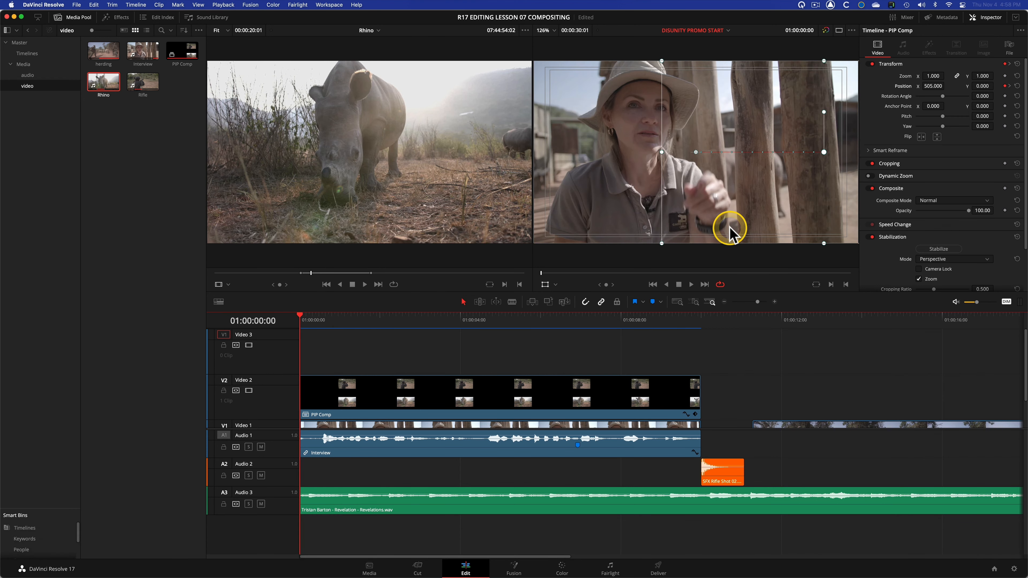
key("bracketright")
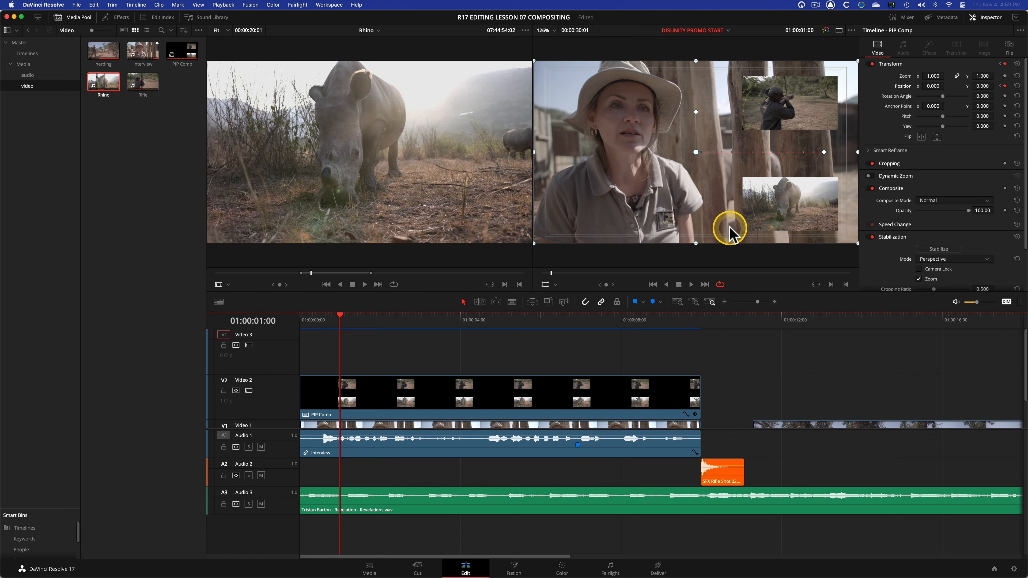
Step: Add a Zoom keyframe to the PIP Comp clip at 01:00:05:00
type("=5.")
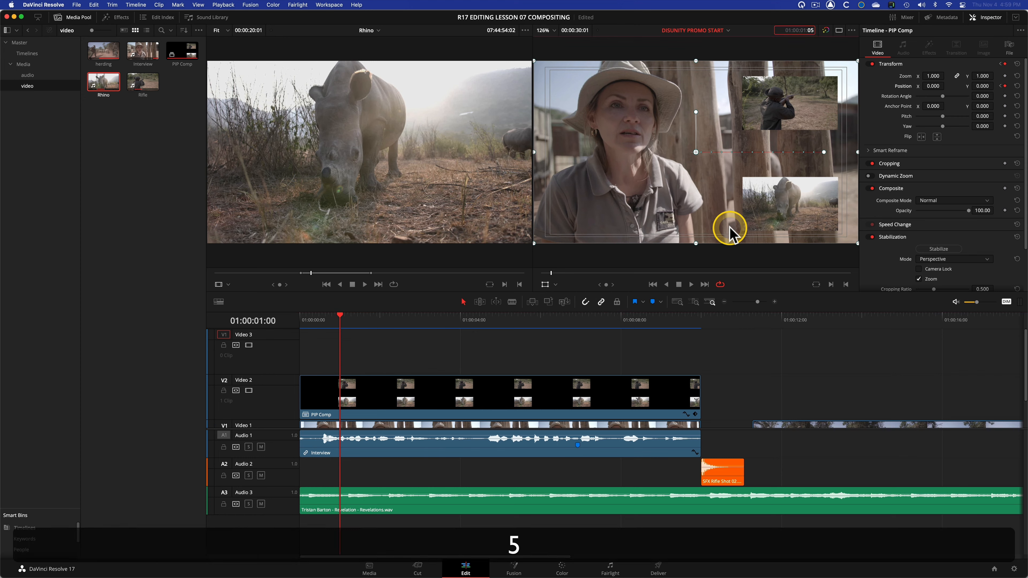
key("Return")
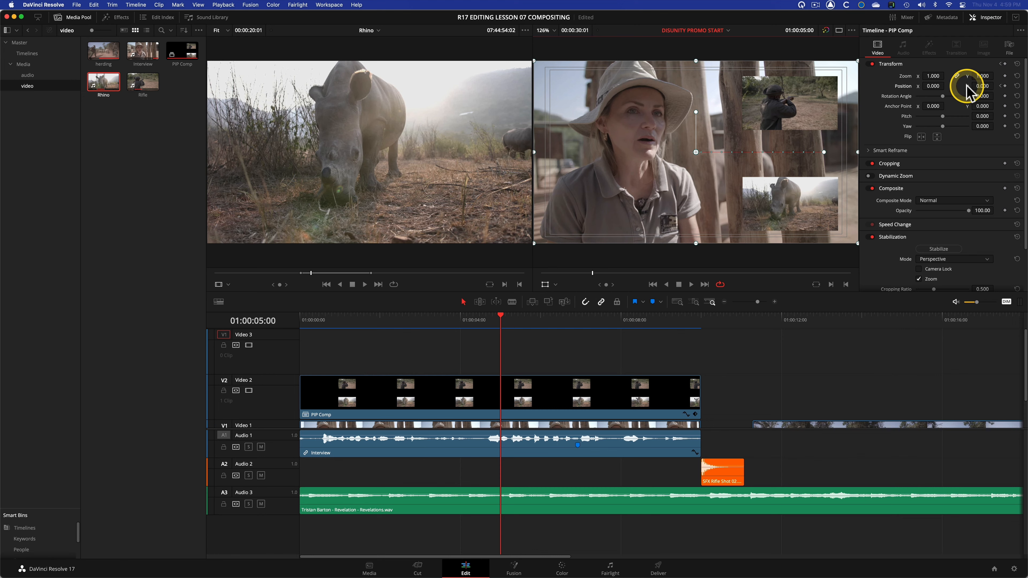
key("ctrl")
left_click(1005, 76)
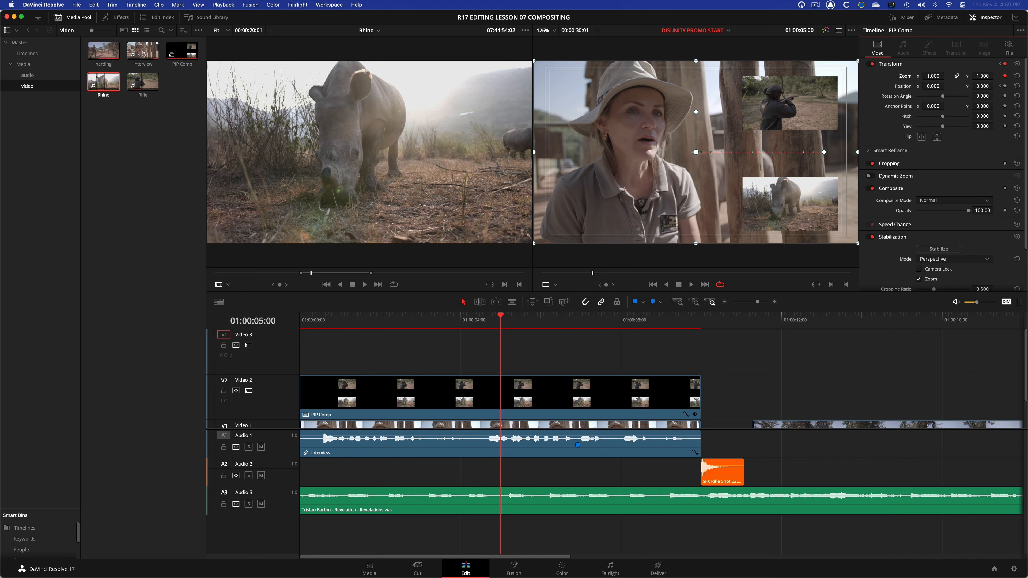
Step: At 01:00:06:00, set the PIP Comp clip's Zoom to 0 so the insets shrink away
key("shift+Right")
key("ctrl")
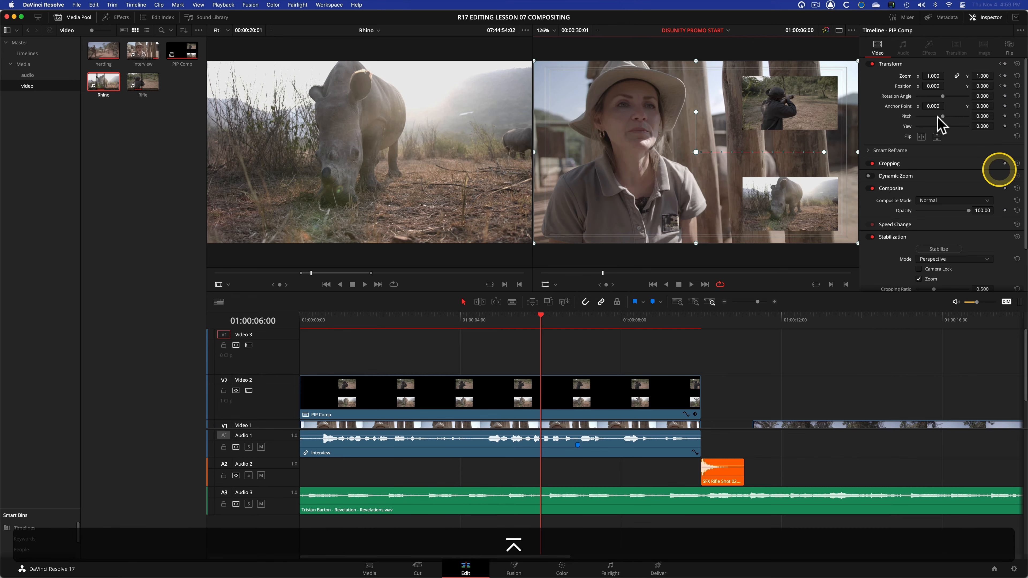
double_click(977, 77)
type("0")
key("Return")
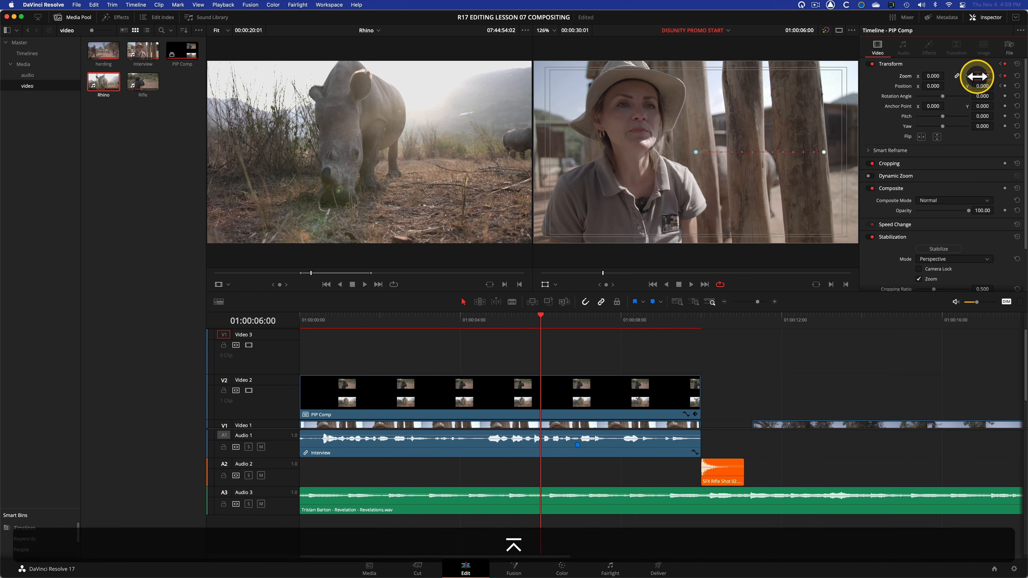
Step: Play the timeline from the start to review the slide-in and shrinking animation, and raise the monitoring volume
key("Home")
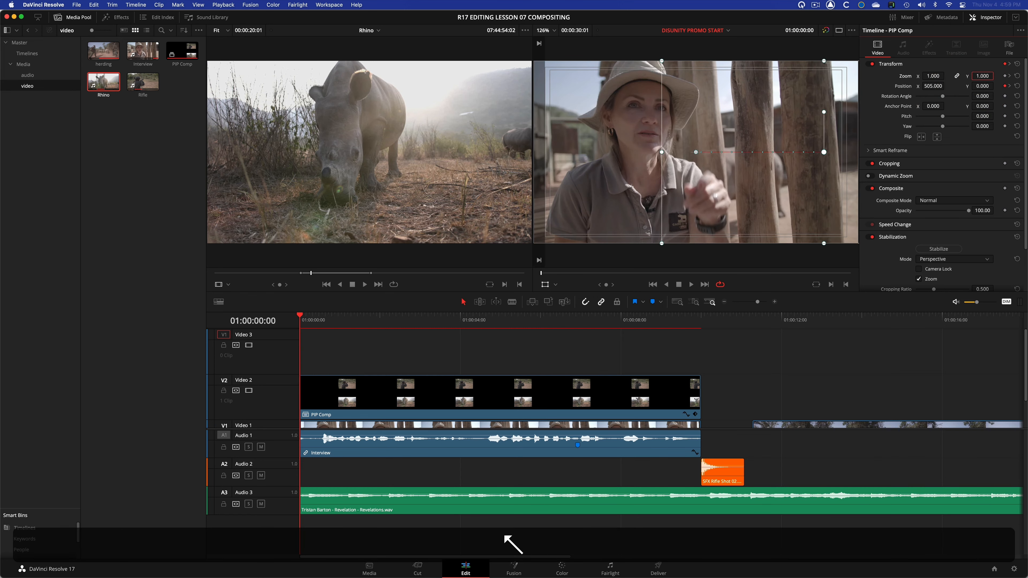
key("space")
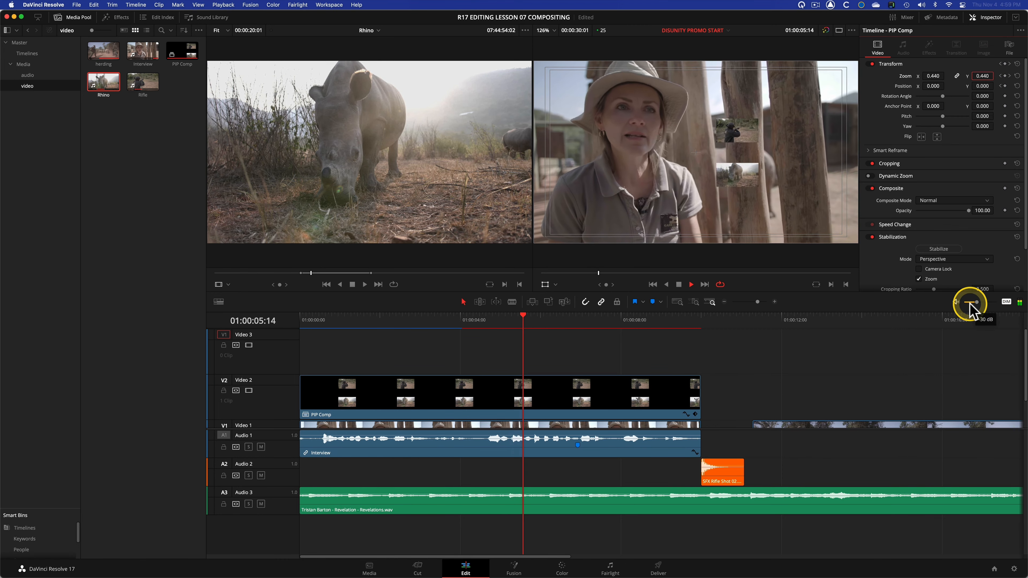
key("space")
left_click_drag(990, 300, 993, 302)
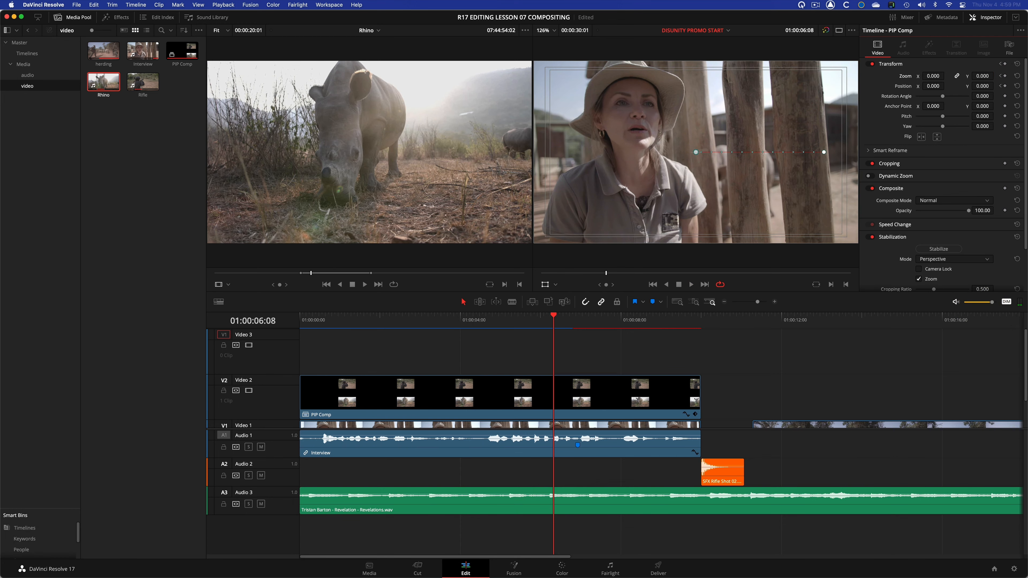
Step: At 01:00:04:22, try rotating the PIP Comp clip to about -13° around its anchor point, and reset the rotation angle
left_click_drag(549, 317, 496, 326)
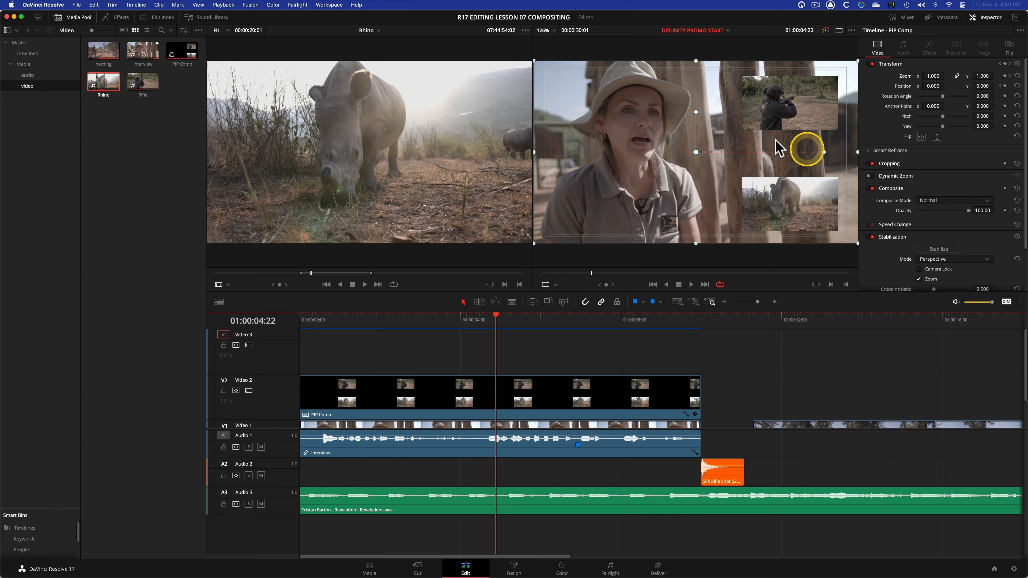
mouse_move(696, 112)
left_mouse_down()
mouse_move(731, 112)
mouse_move(684, 134)
mouse_move(651, 119)
mouse_move(706, 115)
mouse_move(702, 130)
left_mouse_up()
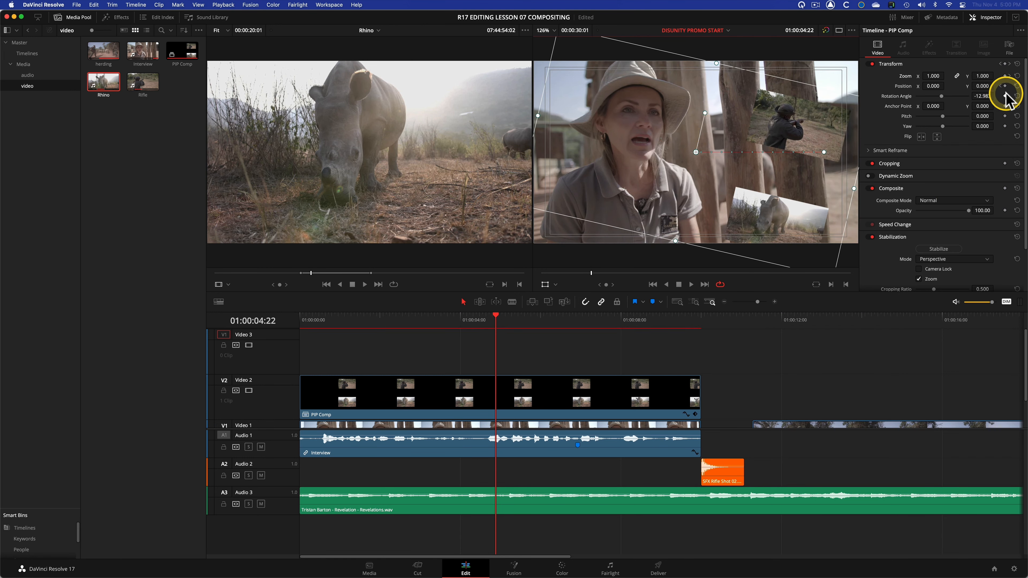
double_click(897, 96)
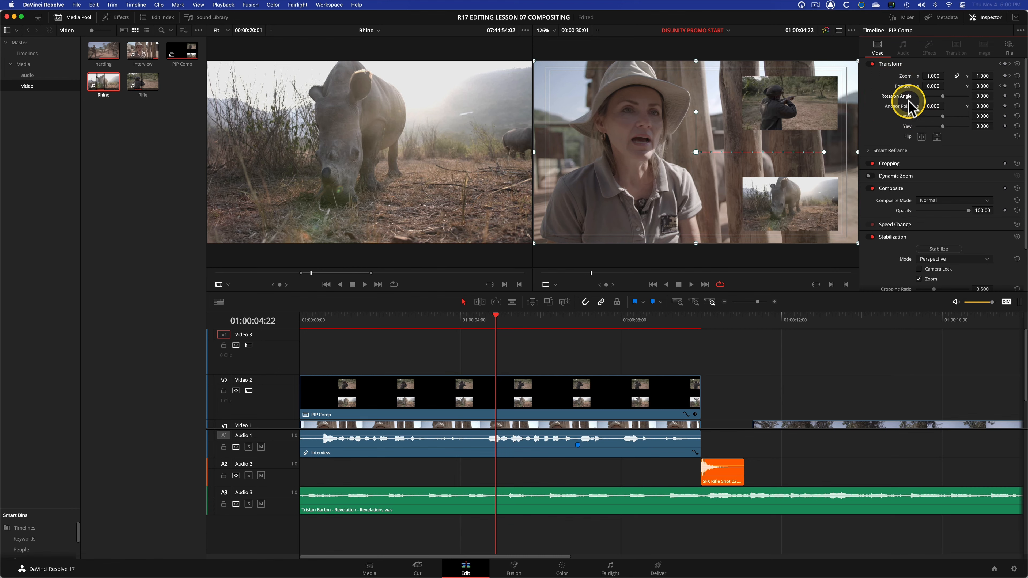
Step: Set the PIP Comp clip's Anchor Point X to 364 so it is centred between the two insets
left_click(453, 387)
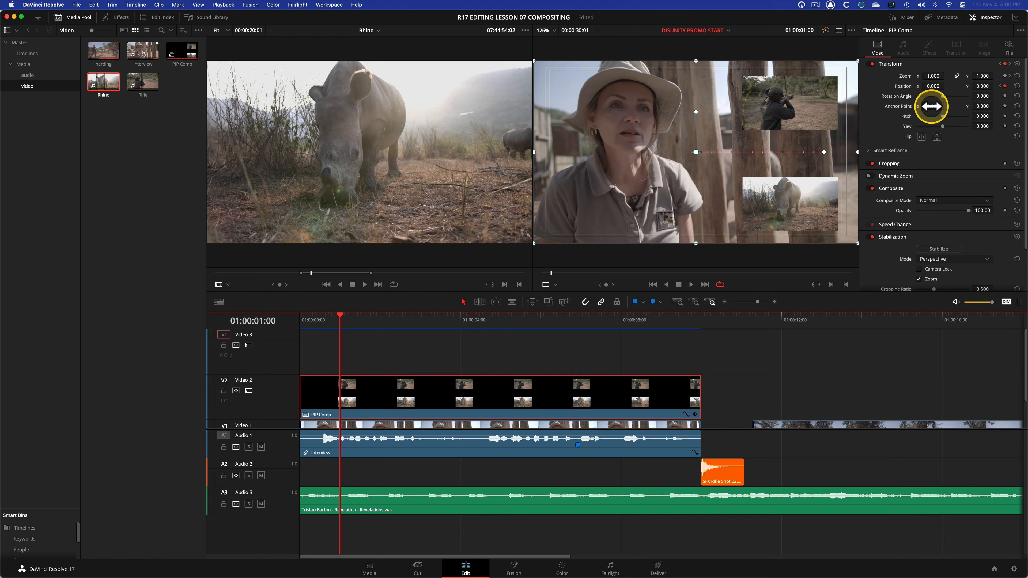
left_click_drag(930, 106, 931, 106)
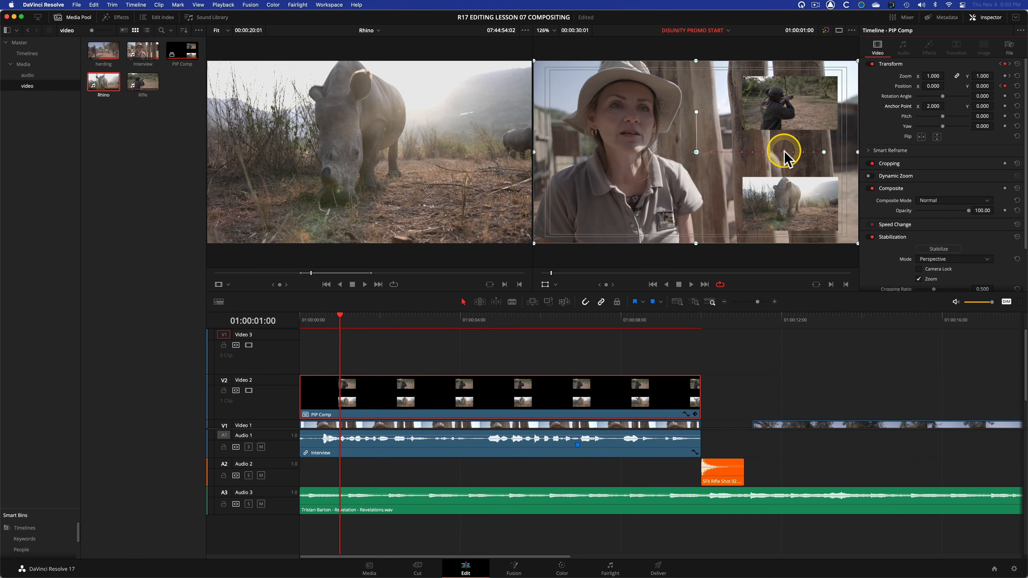
left_click_drag(930, 106, 958, 106)
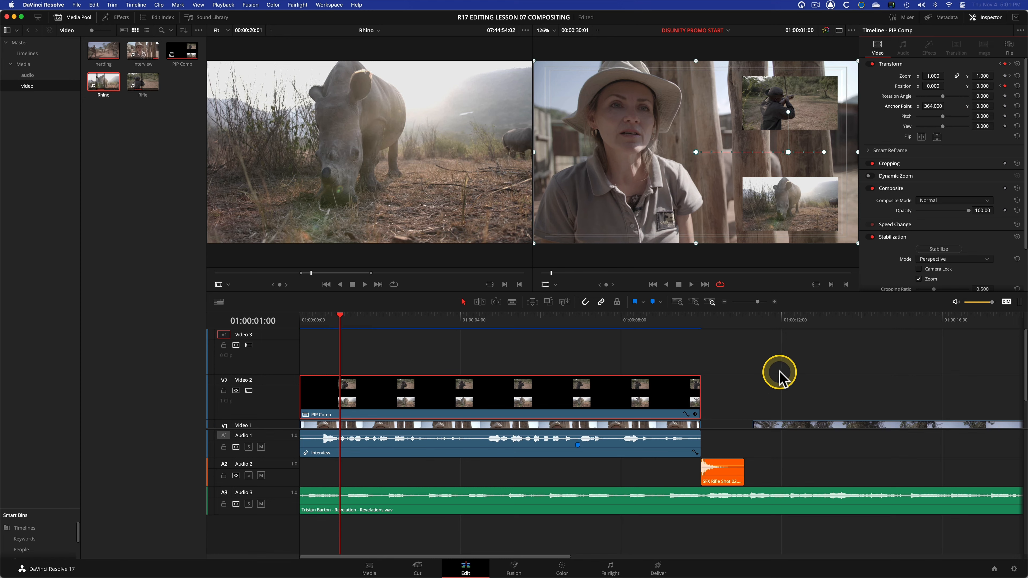
Step: Play back the PIP Comp animation, including from the timeline start, to review how the insets shrink around the new anchor point
key("bracketright")
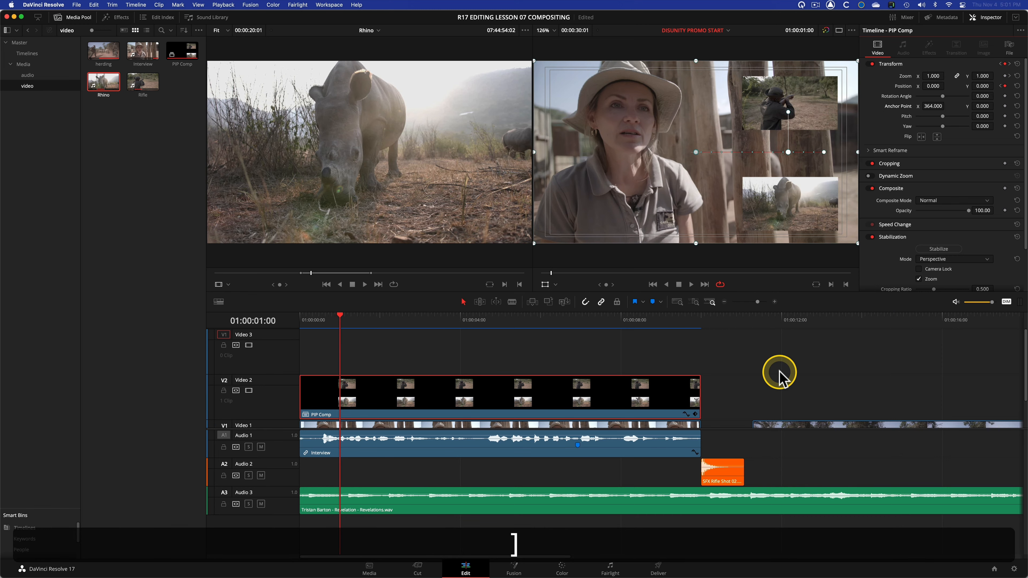
key("space")
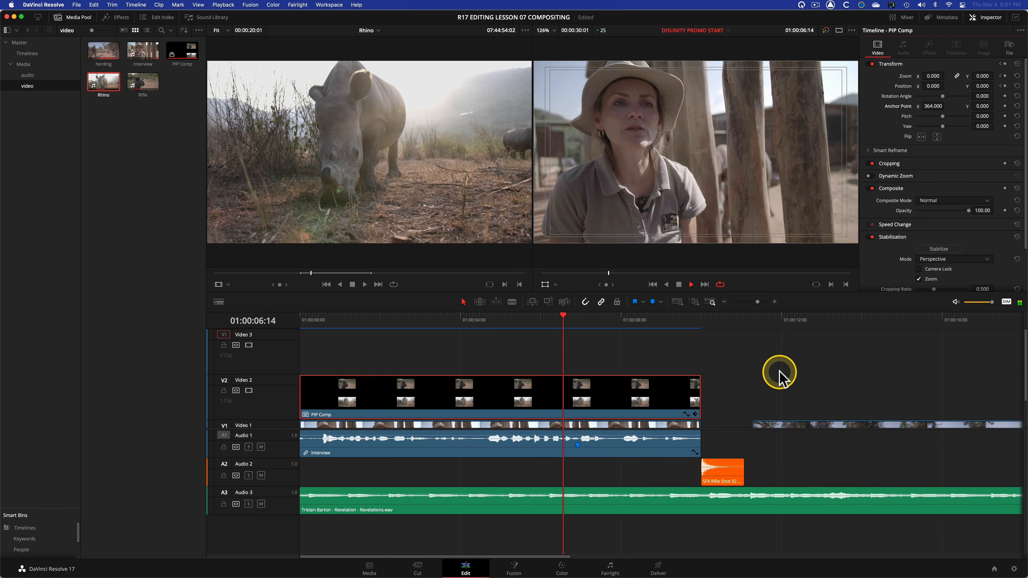
key("space")
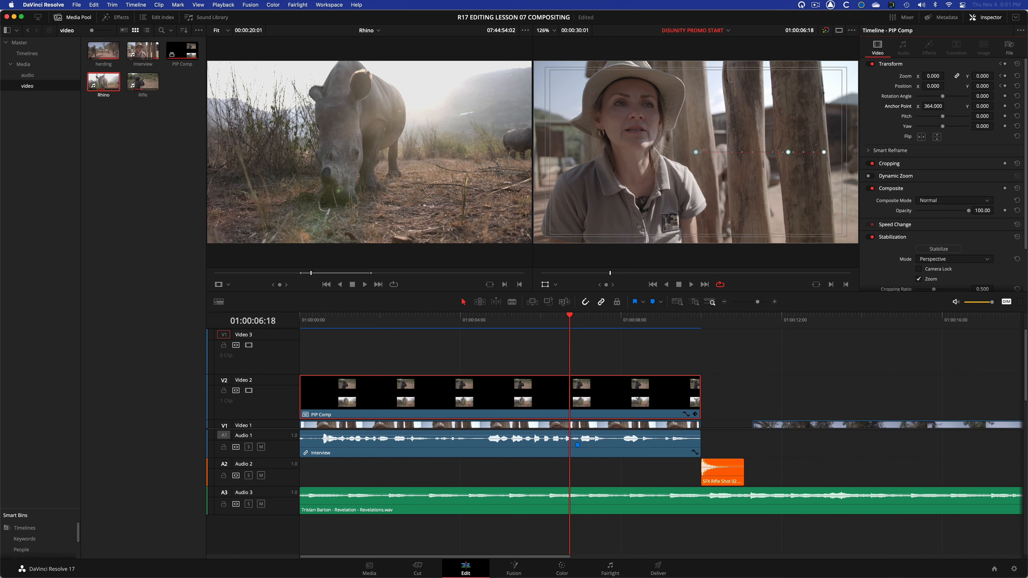
left_click_drag(551, 318, 283, 340)
key("space")
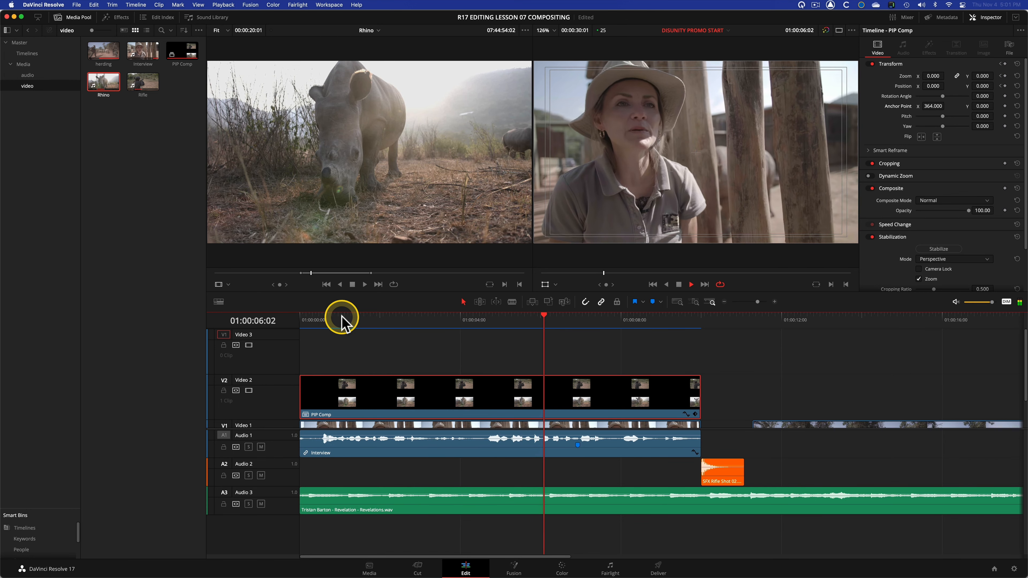
key("space")
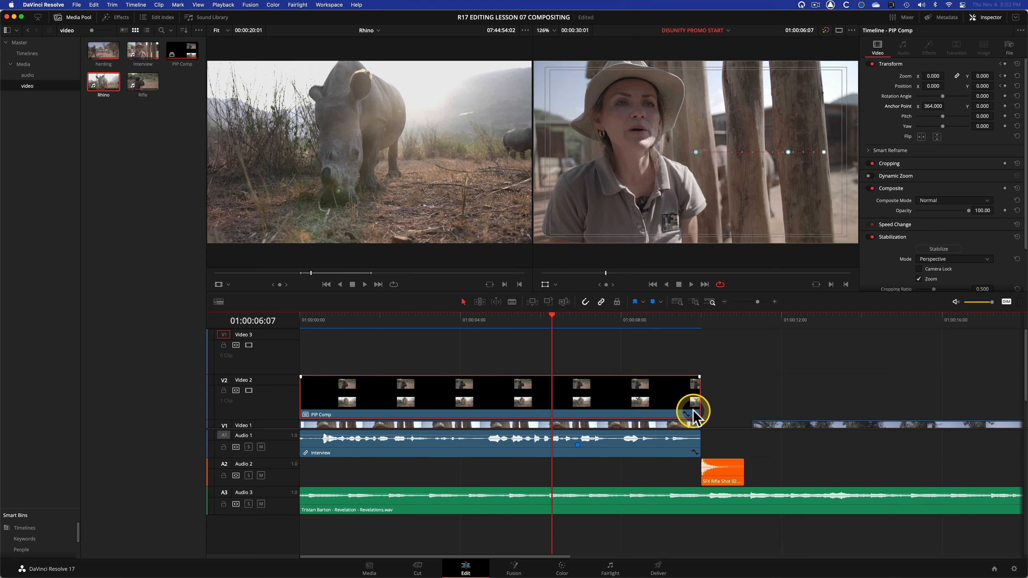
Step: Show the PIP Comp clip's Transform keyframe track beneath the clip in the timeline
key("ctrl")
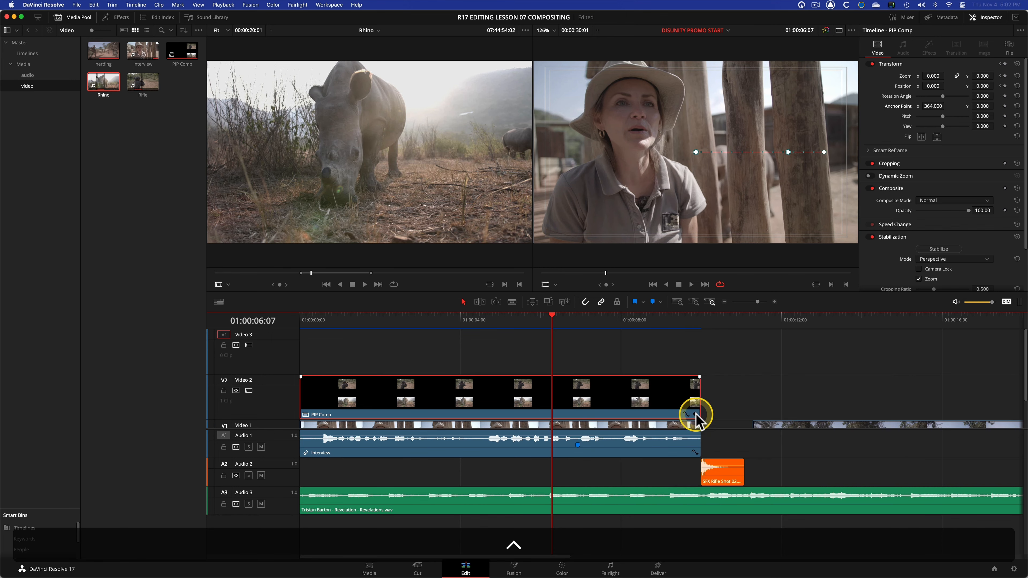
left_click(695, 414)
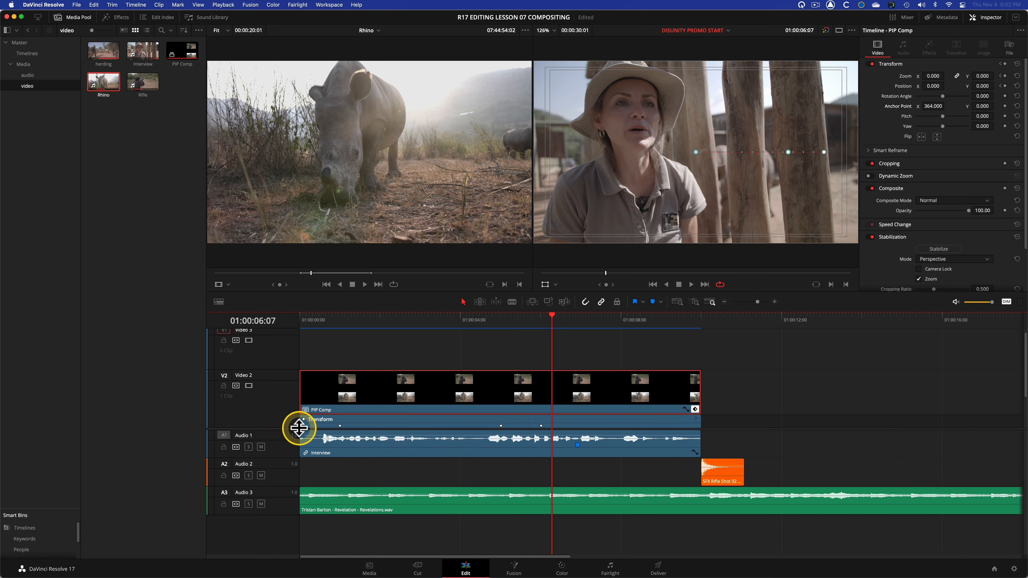
key("ctrl")
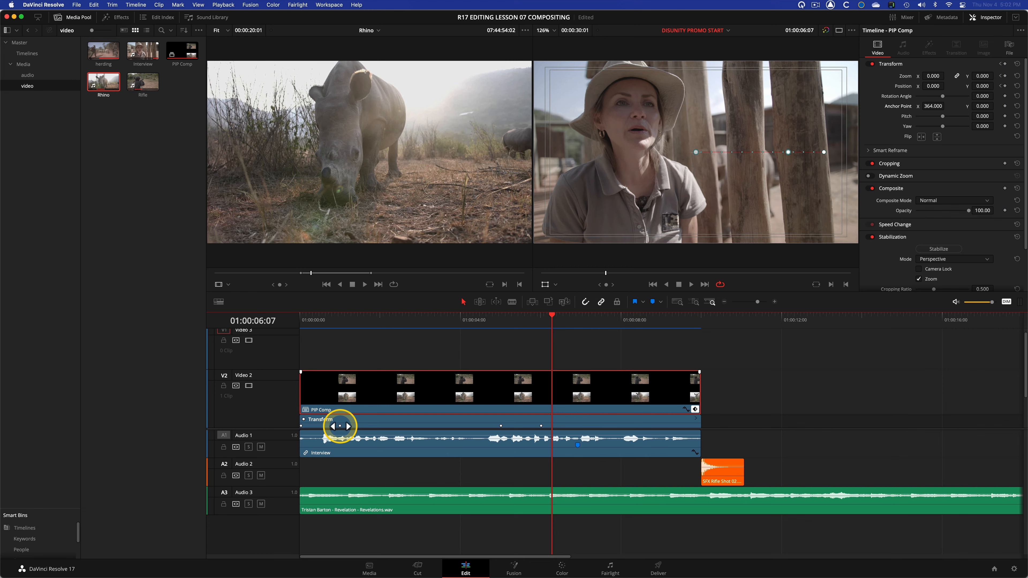
Step: Move the PIP Comp clip's second Transform keyframe to 01:00:02:00 and play back the slower slide-in from the timeline start
left_click(340, 426)
left_click_drag(340, 426, 380, 426)
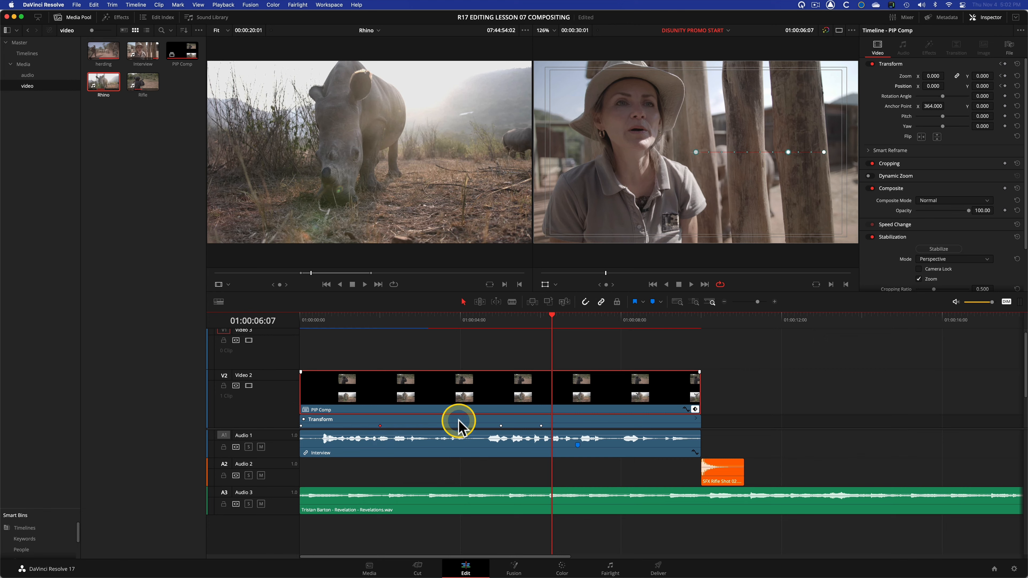
key("Home")
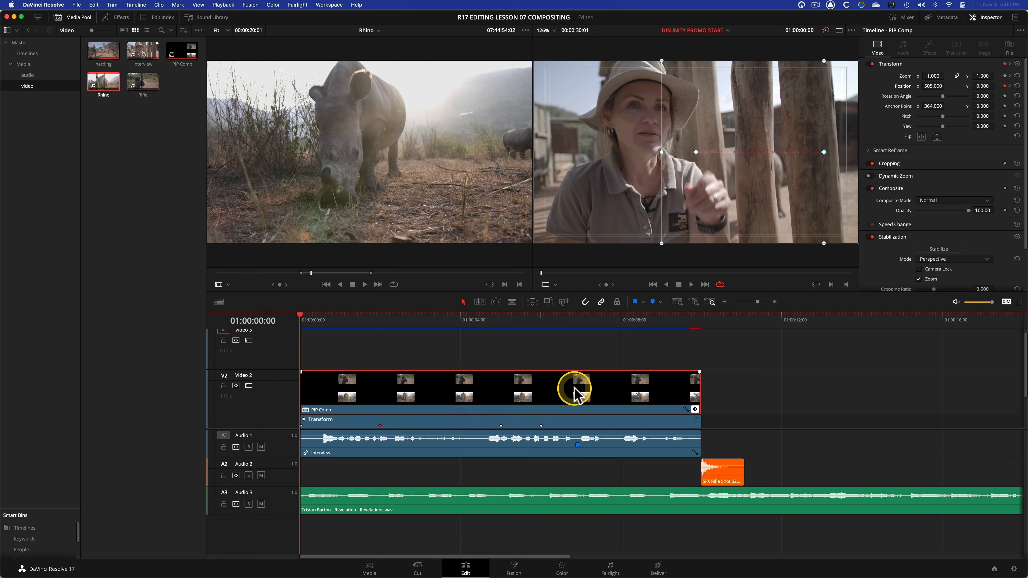
key("space")
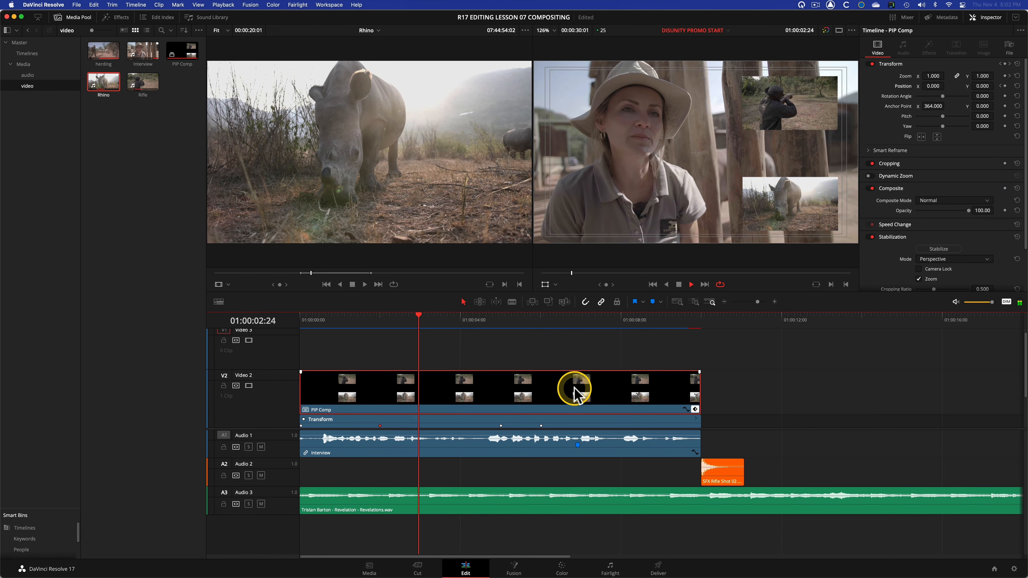
key("space")
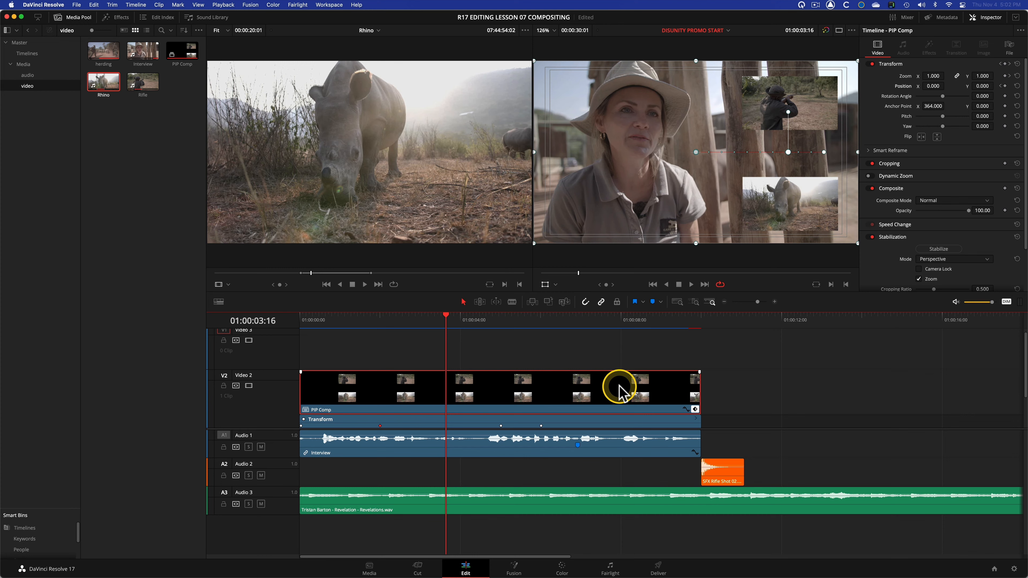
Step: Move the last two Transform keyframes together so the shrink begins at the Interview audio marker, and delete the marker
mouse_move(494, 420)
left_mouse_down()
mouse_move(627, 428)
mouse_move(616, 432)
left_mouse_up()
left_click(542, 425)
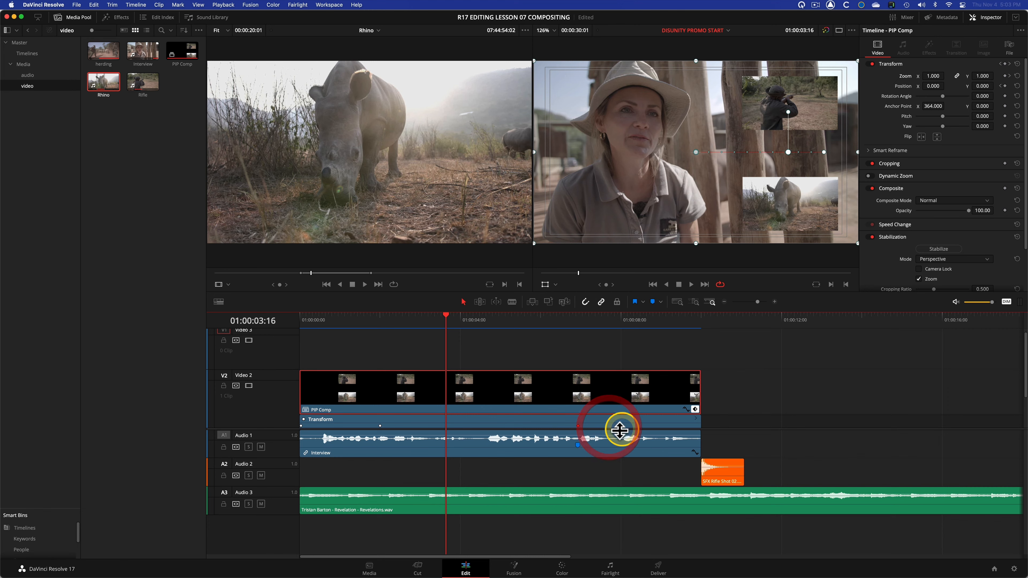
left_click(578, 445)
key("BackSpace")
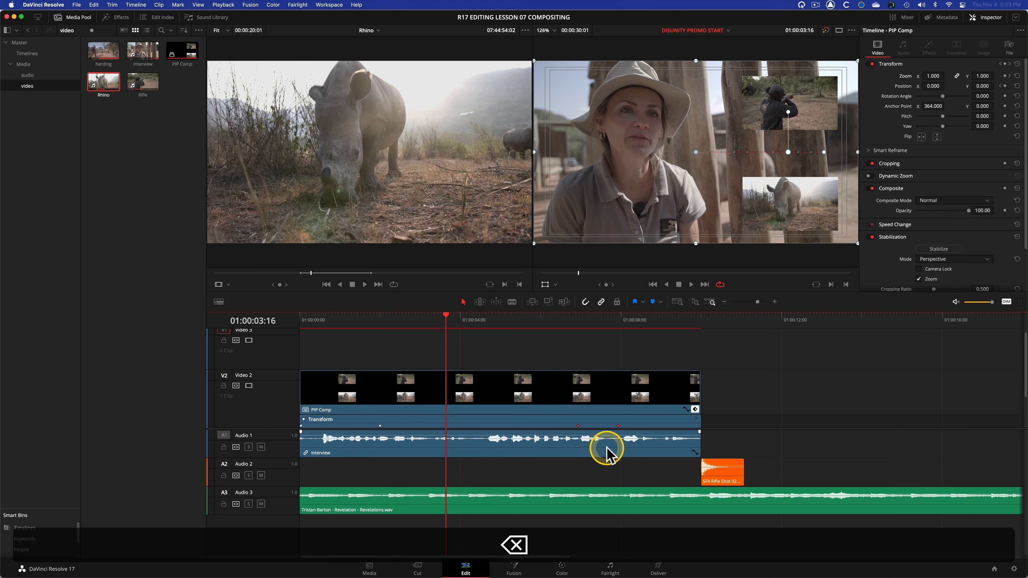
Step: Move the last Transform keyframe to about 01:00:09:00, about two seconds after the previous keyframe, and play back the shrink animation
left_click(619, 426)
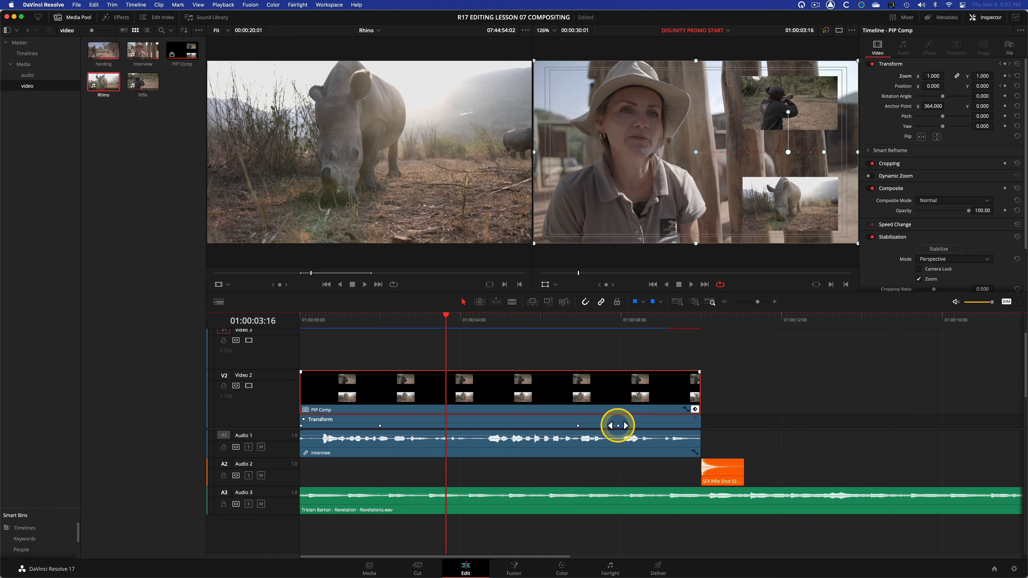
left_click_drag(618, 425, 659, 425)
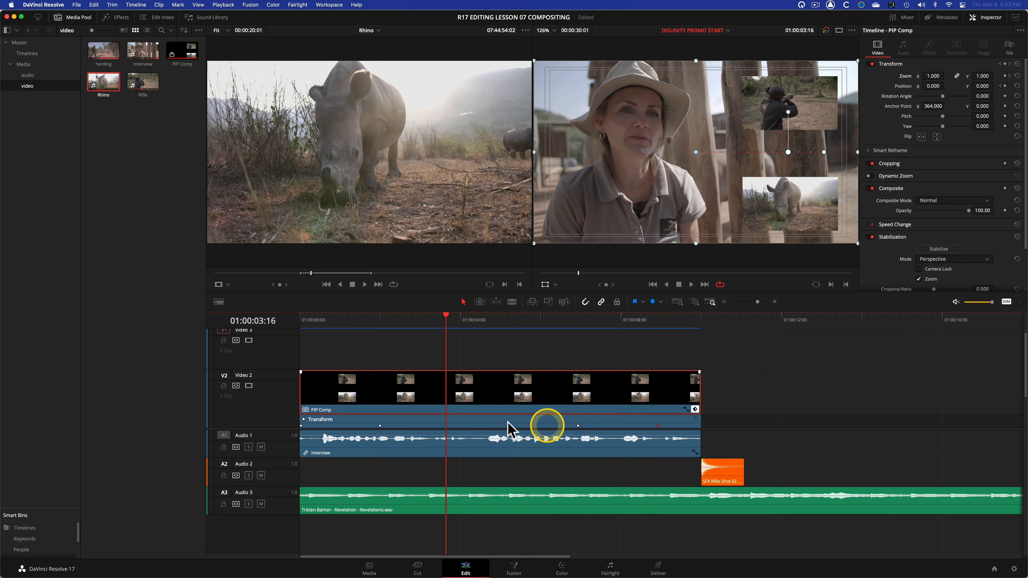
key("space")
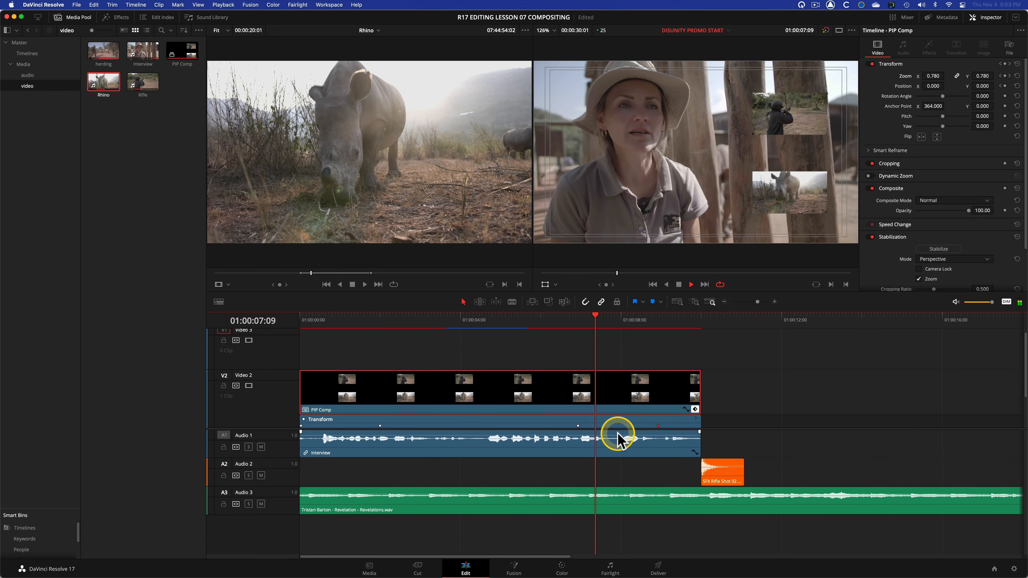
key("space")
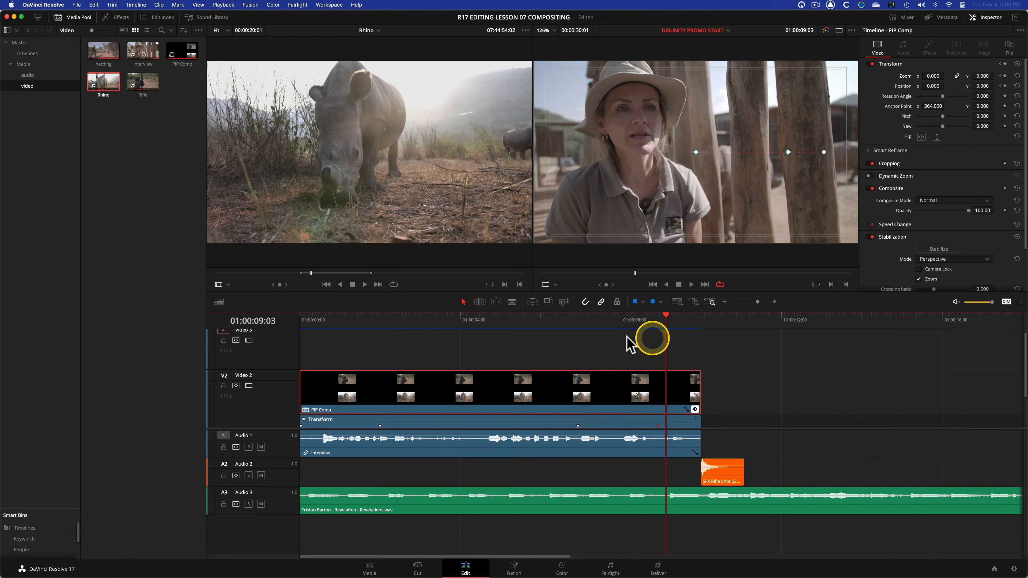
left_click(570, 324)
left_click_drag(570, 324, 550, 332)
key("space")
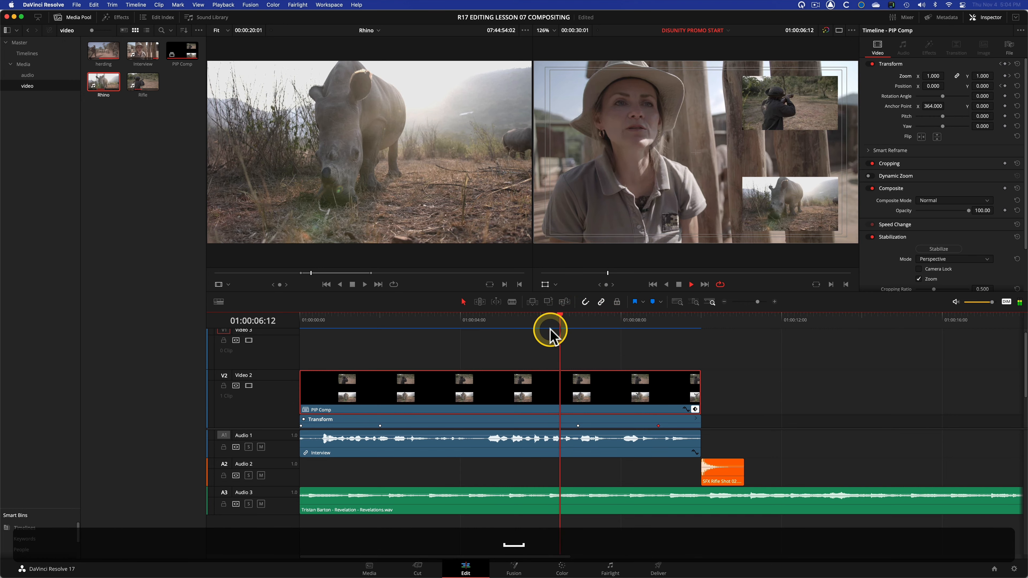
key("space")
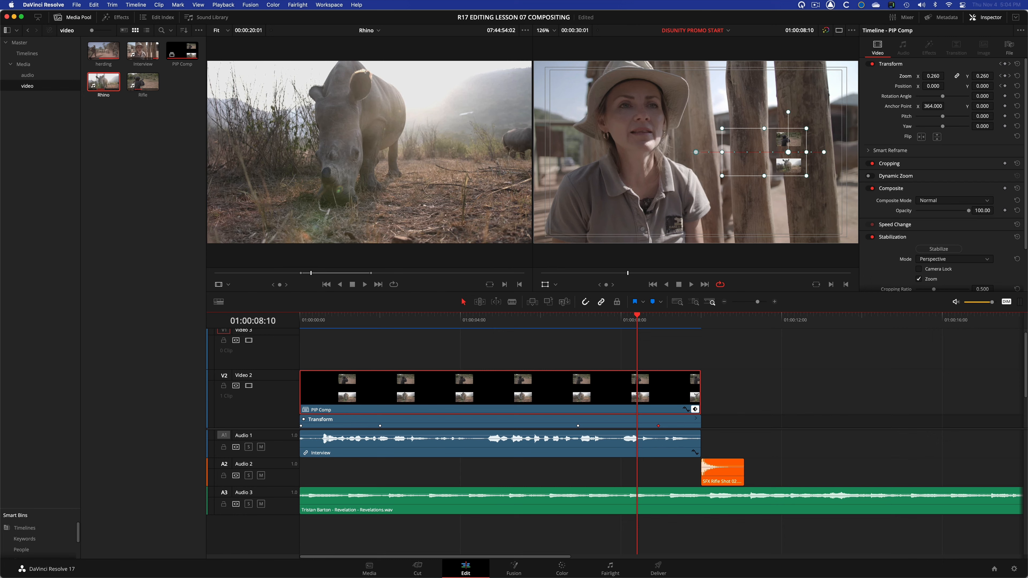
Step: Go to the Position keyframe at 01:00:02:00 and change its interpolation from Linear to Ease In
key("Home")
left_click(278, 322)
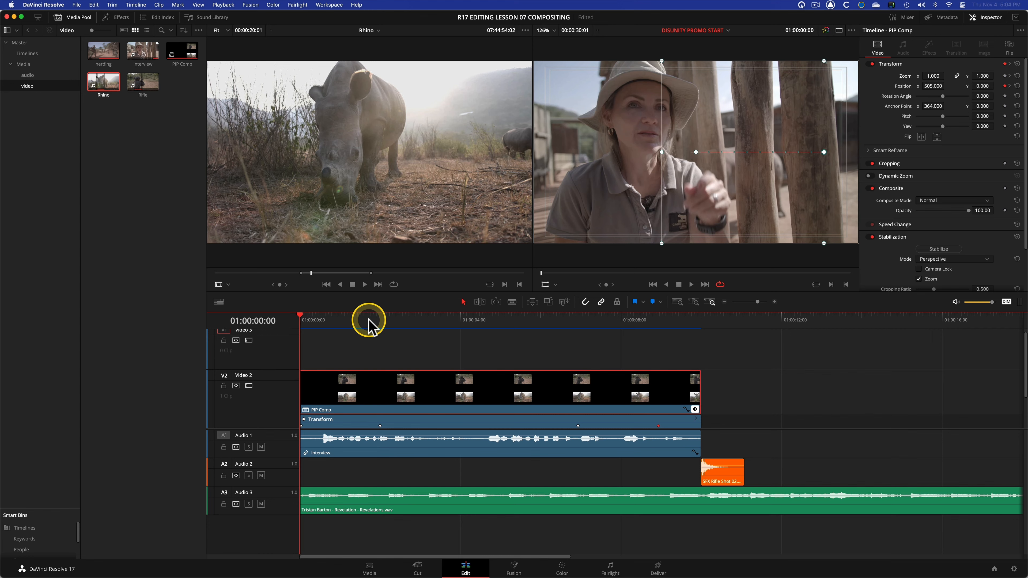
left_click(1009, 86)
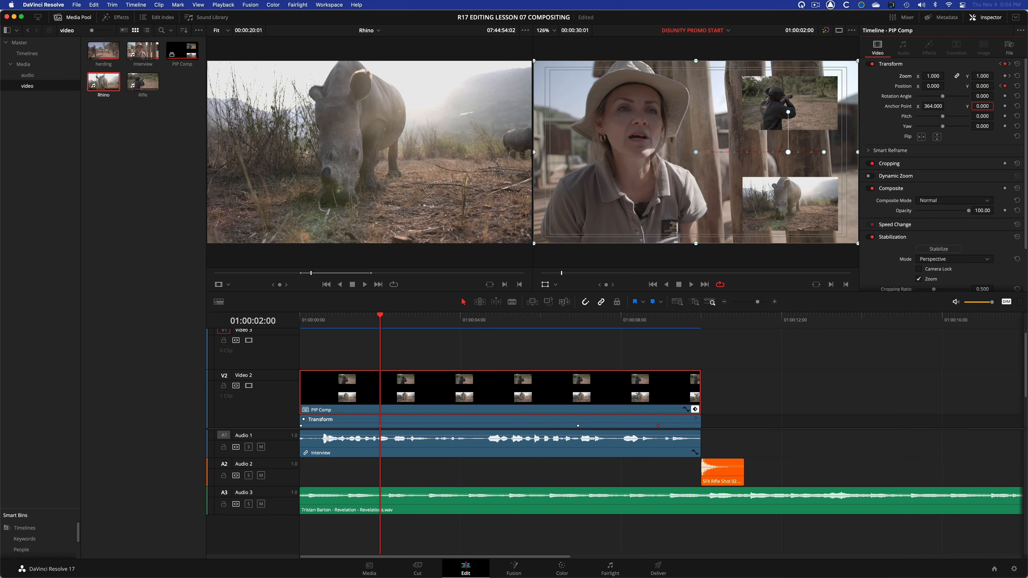
right_click(1006, 86)
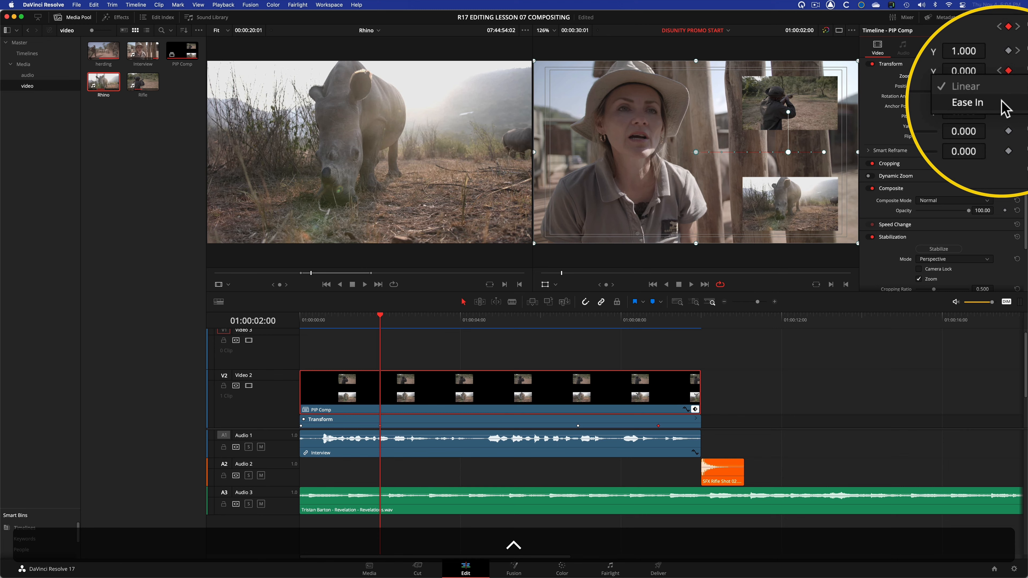
left_click(1001, 101)
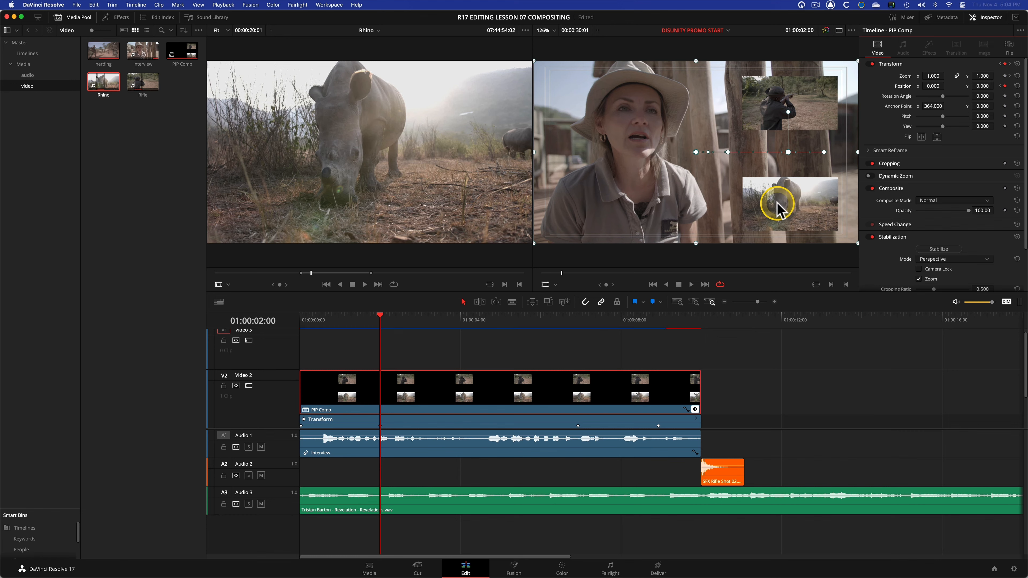
Step: Play back the eased slide-in, undo the Ease In change, and play back the linear slide-in for comparison
left_click_drag(369, 319, 317, 322)
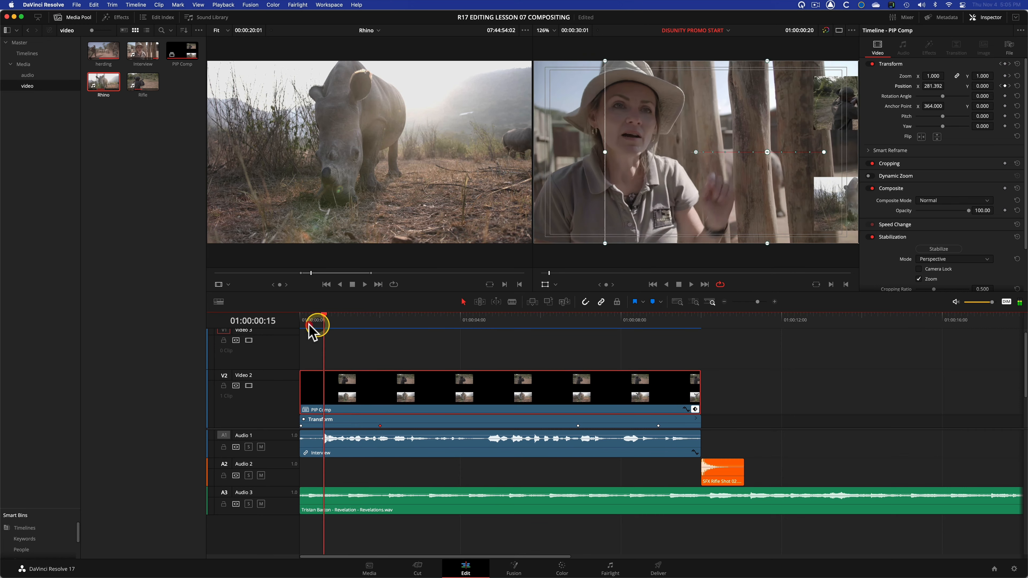
key("space")
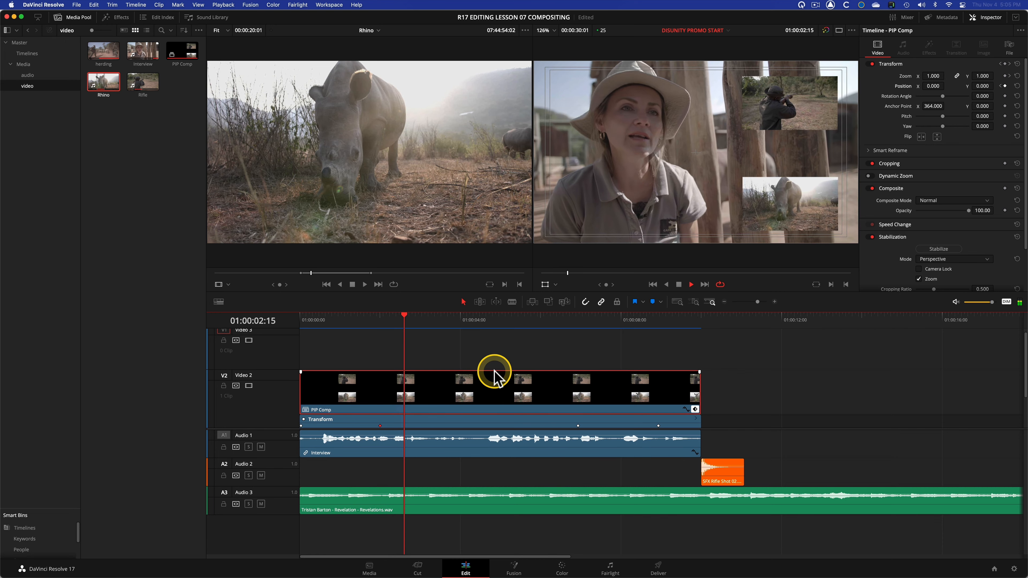
key("space")
left_click_drag(358, 318, 275, 324)
key("super+z")
key("space")
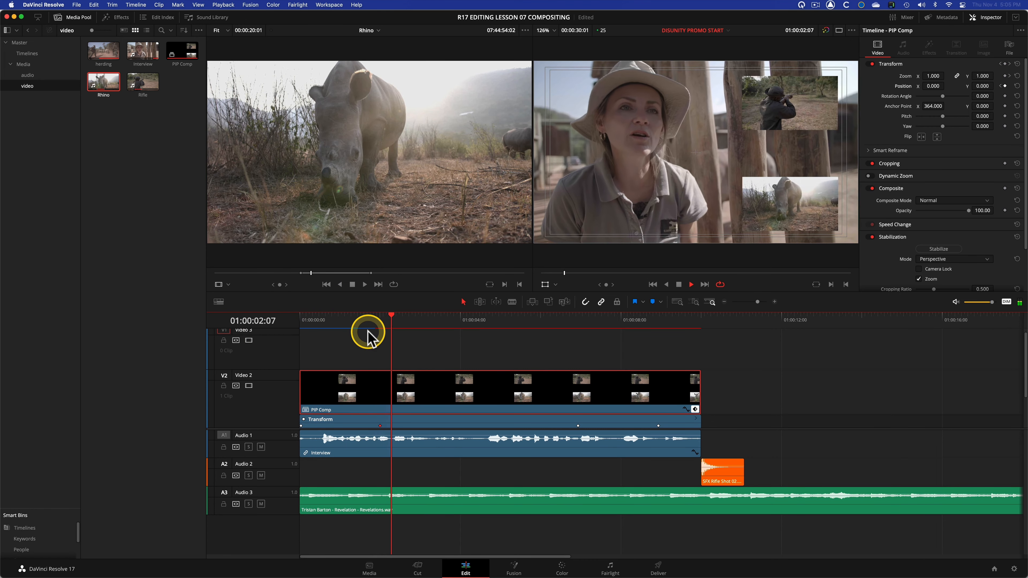
key("space")
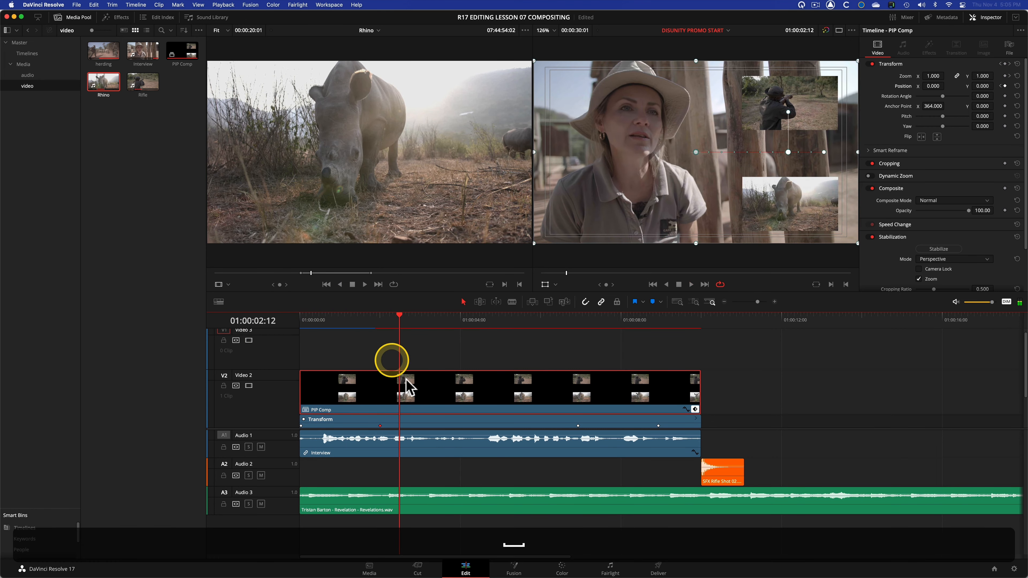
Step: Reapply Ease In to the Position keyframe at 01:00:02:00 and play back the slide-in from the timeline start
right_click(1005, 86)
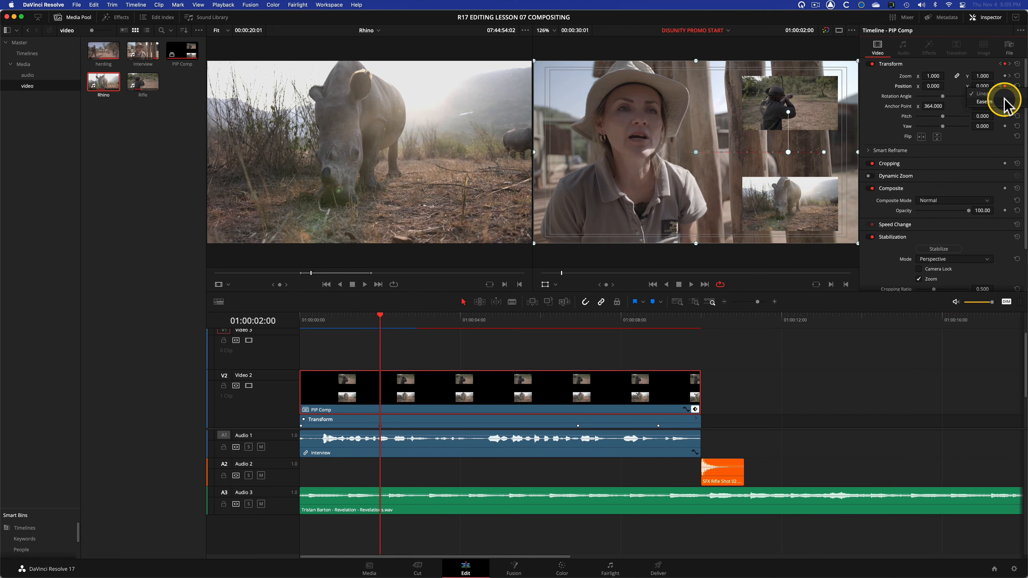
left_click(1003, 100)
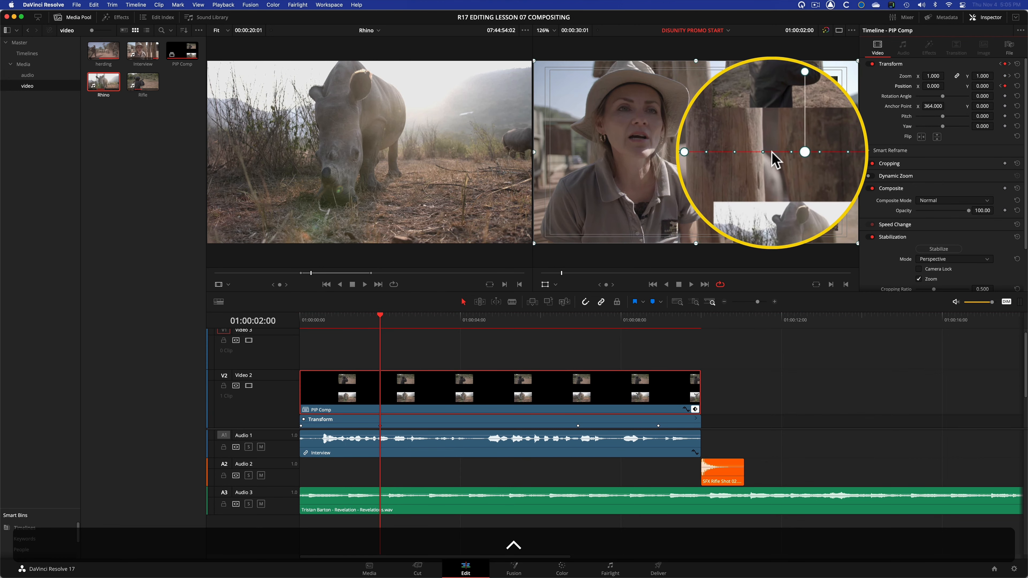
left_click_drag(363, 322, 292, 328)
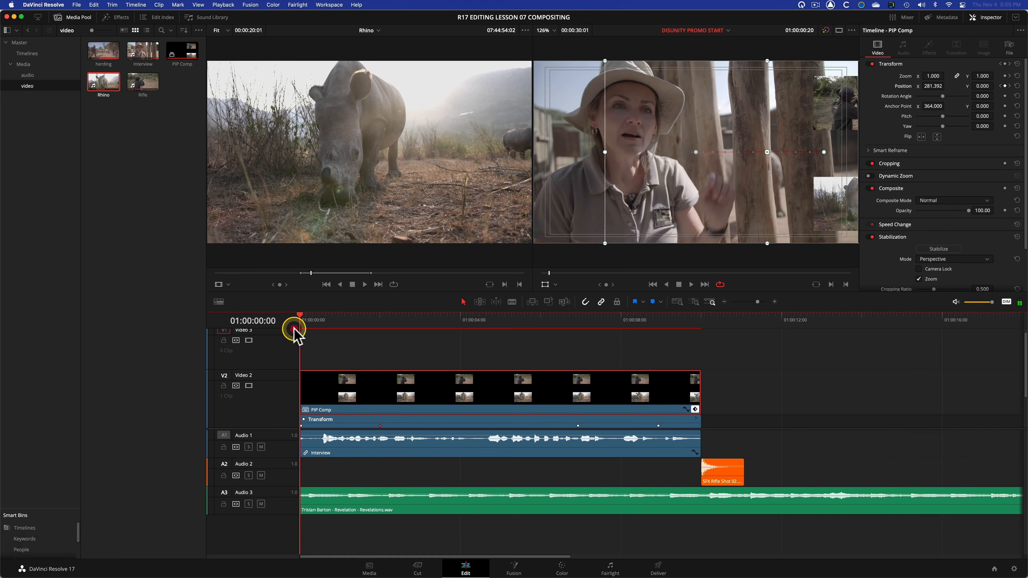
key("space")
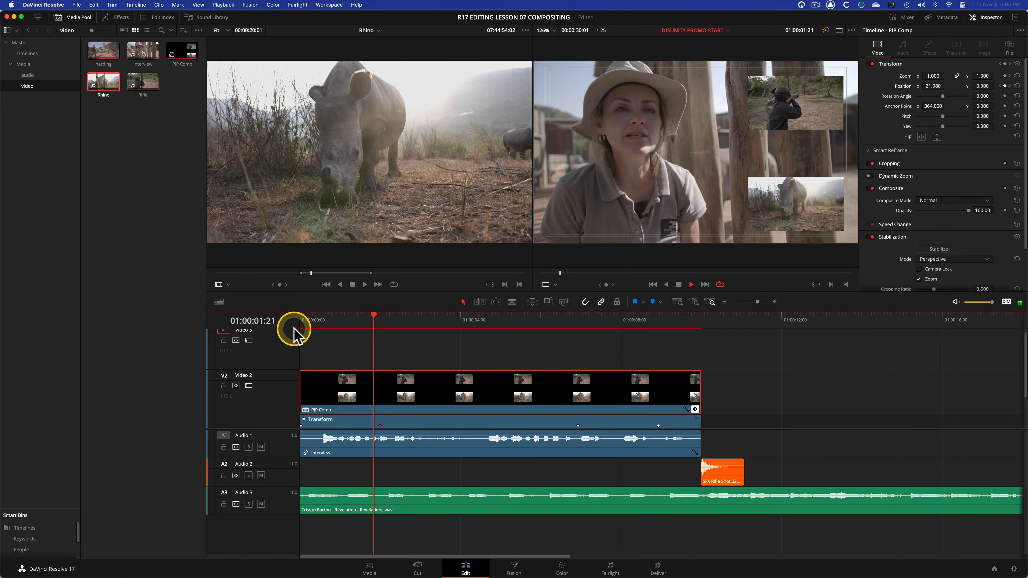
key("space")
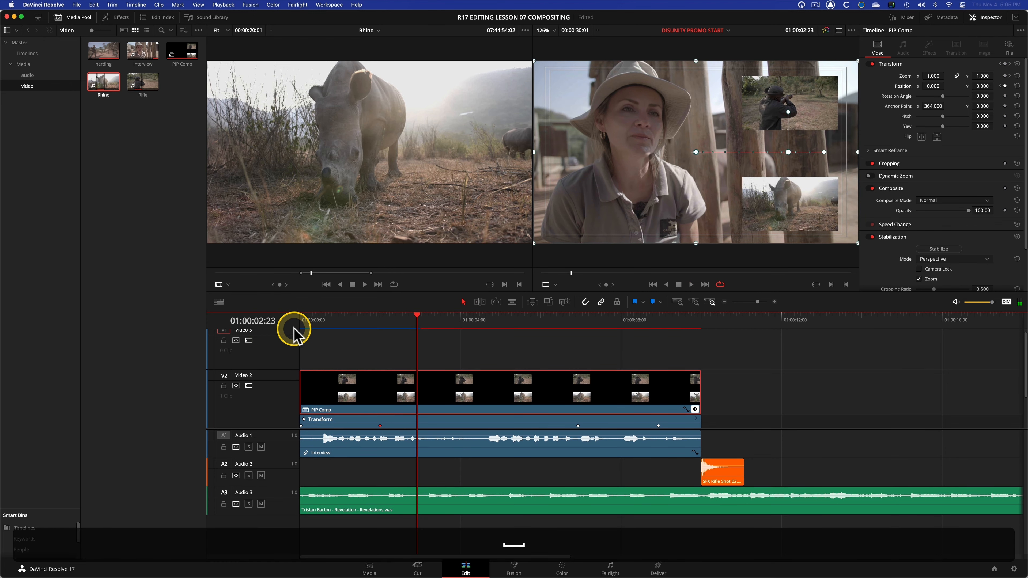
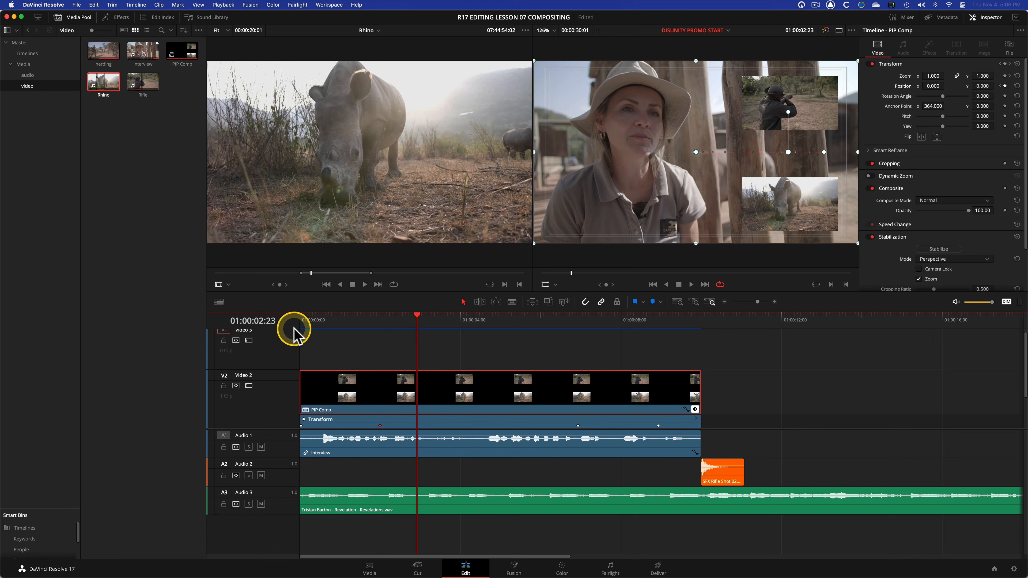
Step: Play the timeline from the start once more to review how the insets ease into place
key("[")
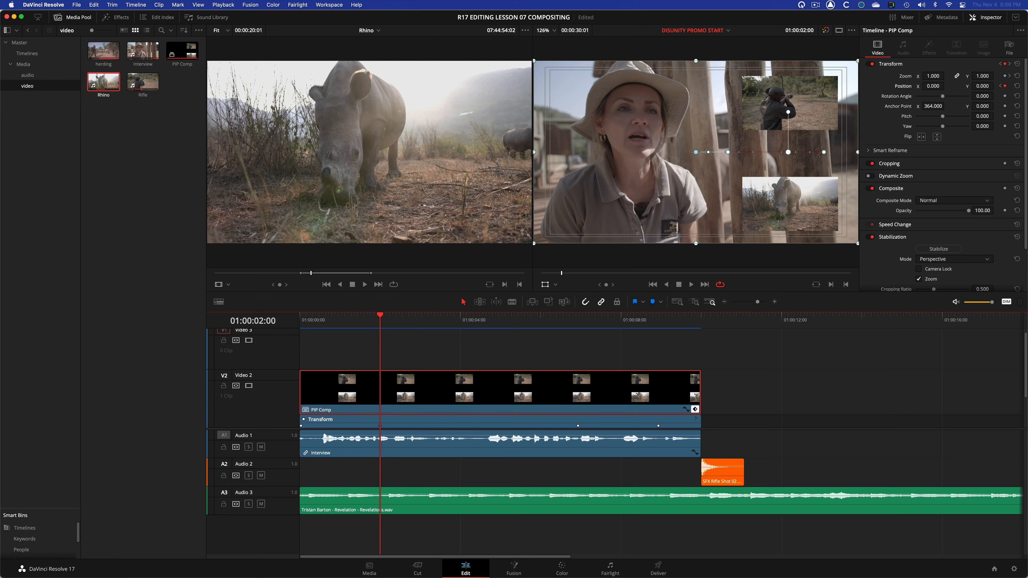
key("Home")
key("space")
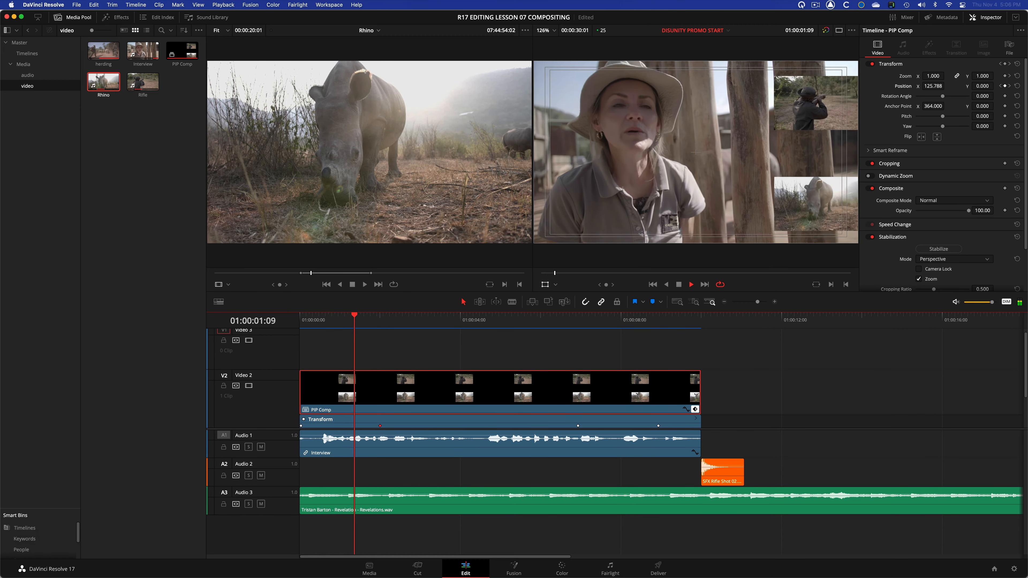
key("space")
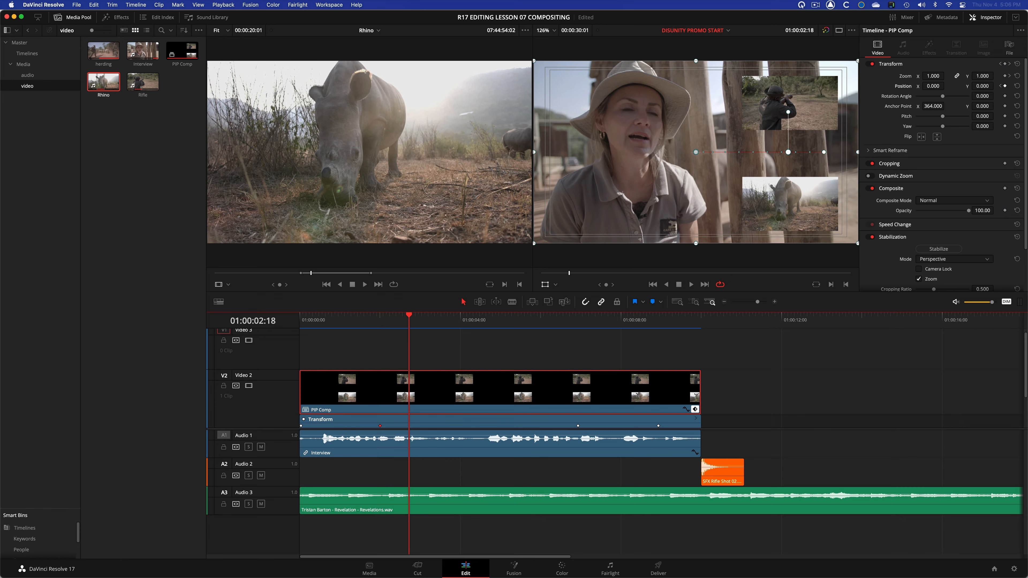
Step: At the 01:00:02:00 keyframe, try to curve the PIP Comp motion path by pulling its Bezier handle downward, and undo the curve
key("[")
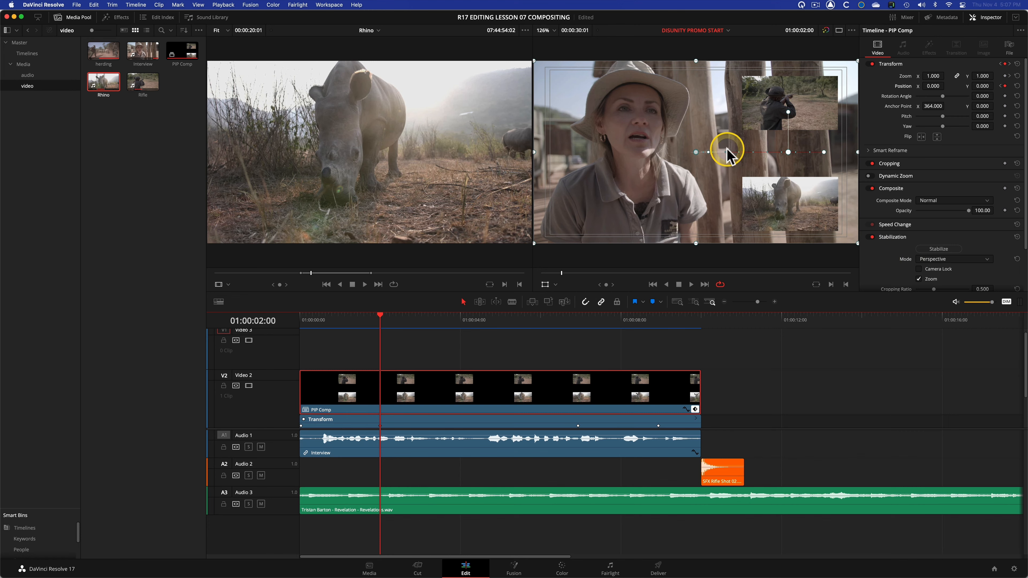
key("ctrl")
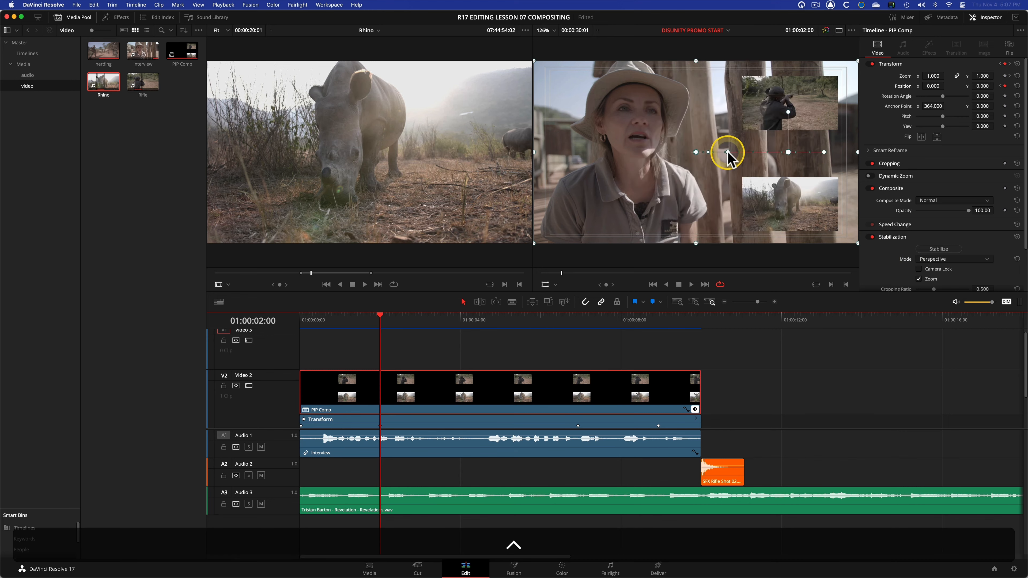
left_click_drag(727, 153, 725, 195)
key("ctrl")
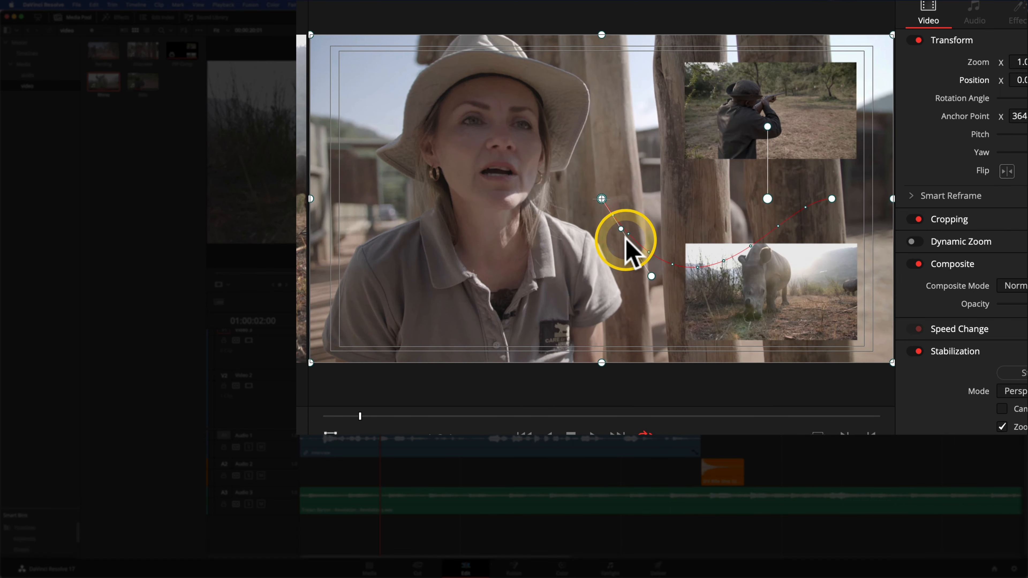
key("super+z")
key("ctrl+super+z")
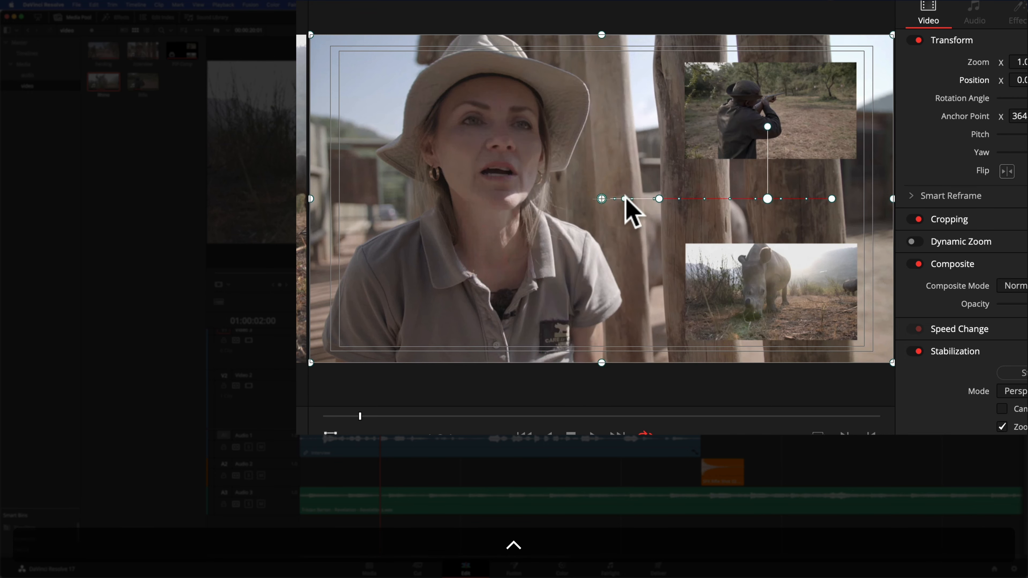
Step: Slide the small speed point on the motion path's Bezier handle inward, almost to the 01:00:02:00 keyframe point
mouse_move(625, 198)
left_mouse_down()
mouse_move(680, 199)
mouse_move(592, 198)
mouse_move(653, 198)
mouse_move(622, 200)
left_mouse_up()
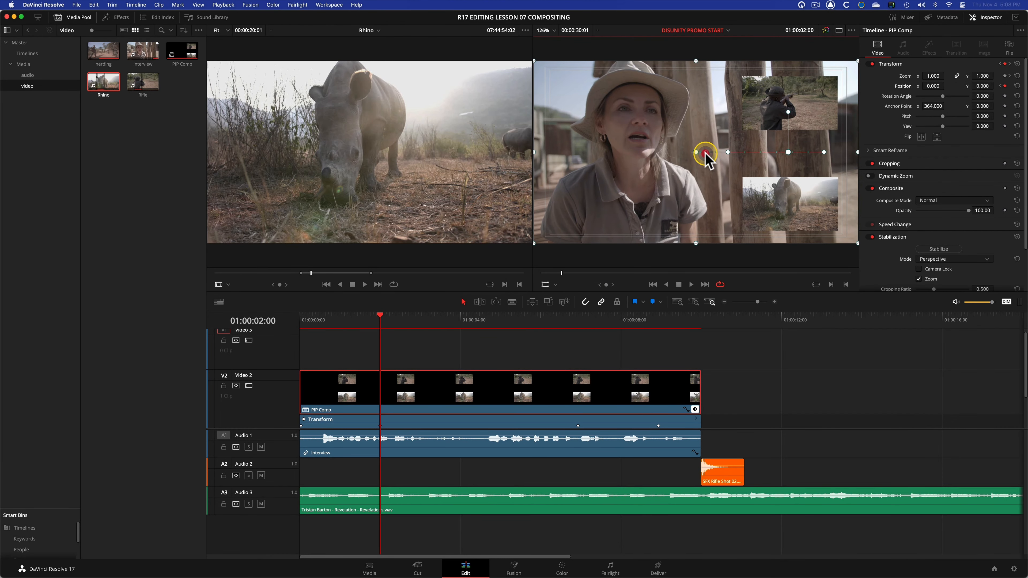
left_click_drag(704, 153, 698, 154)
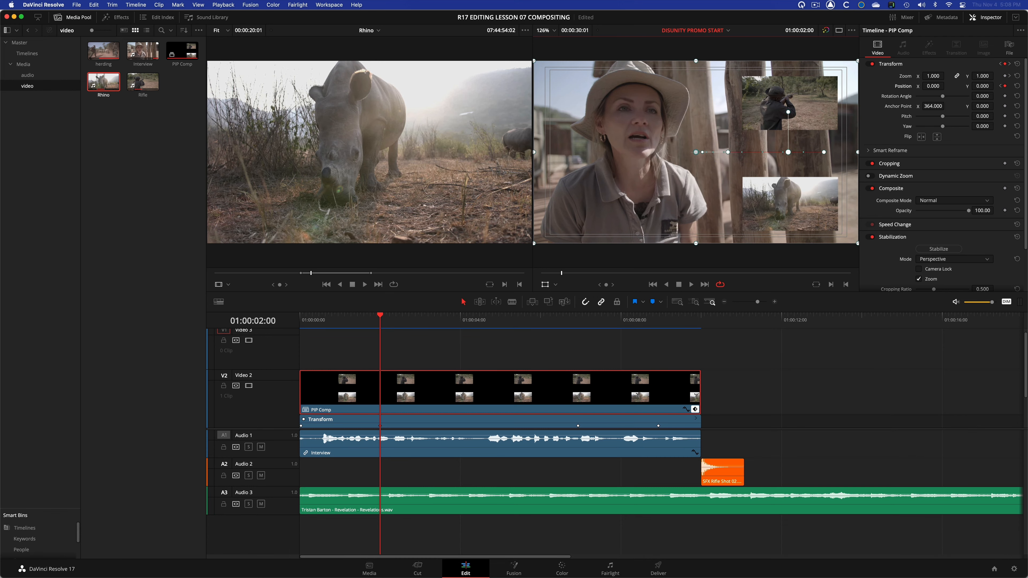
Step: Play the opening from the timeline start to check the slide-in with the adjusted speed point
key("Home")
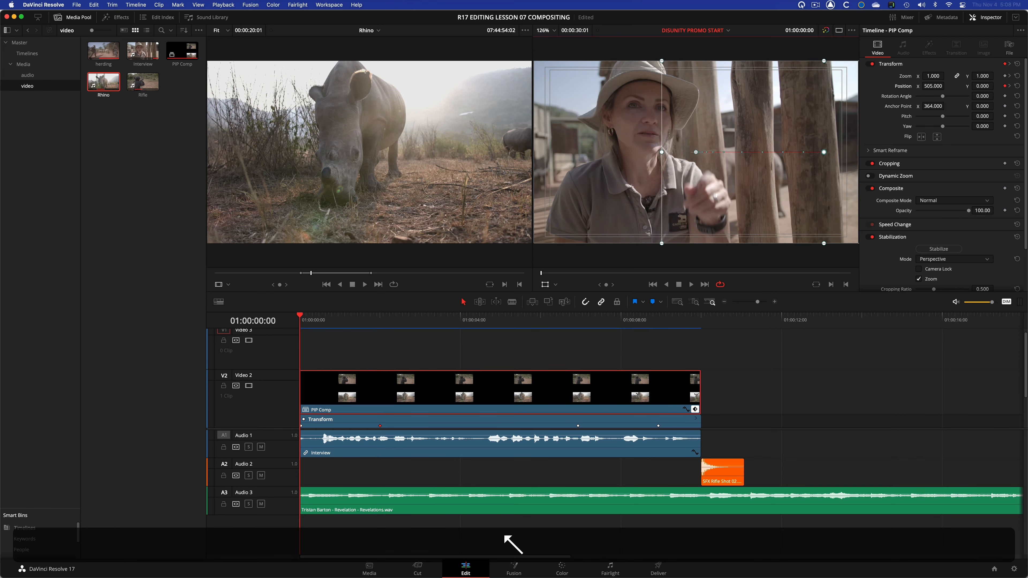
key("space")
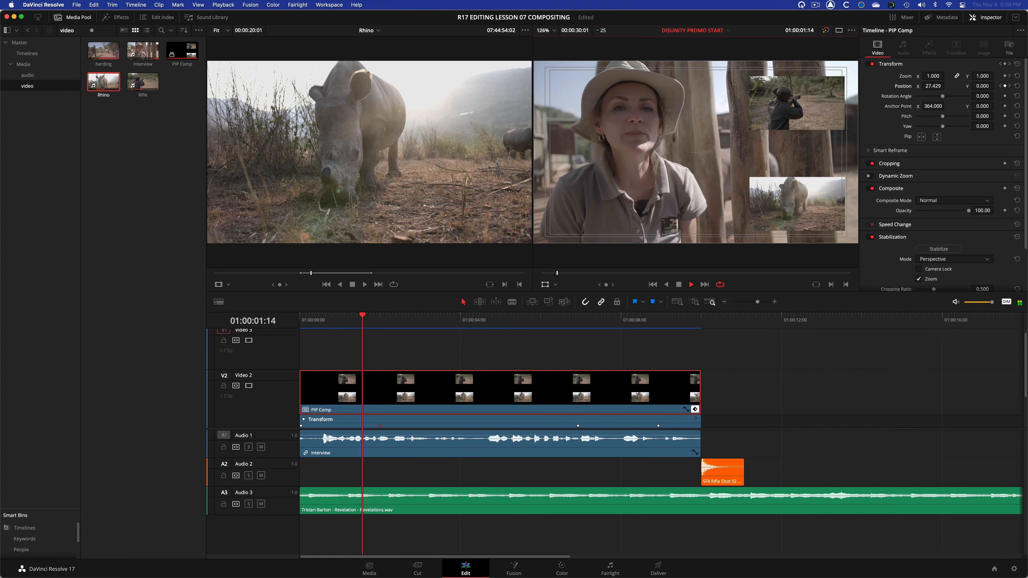
key("space")
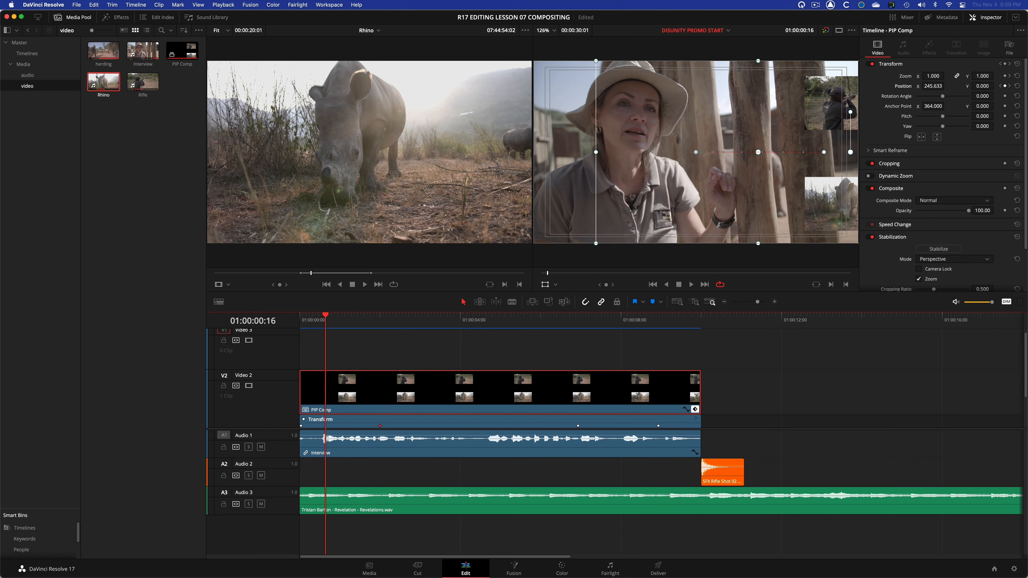
Step: Go to the 01:00:06:23 keyframe and show only the Zoom X curve in PIP Comp's curve editor
key("]")
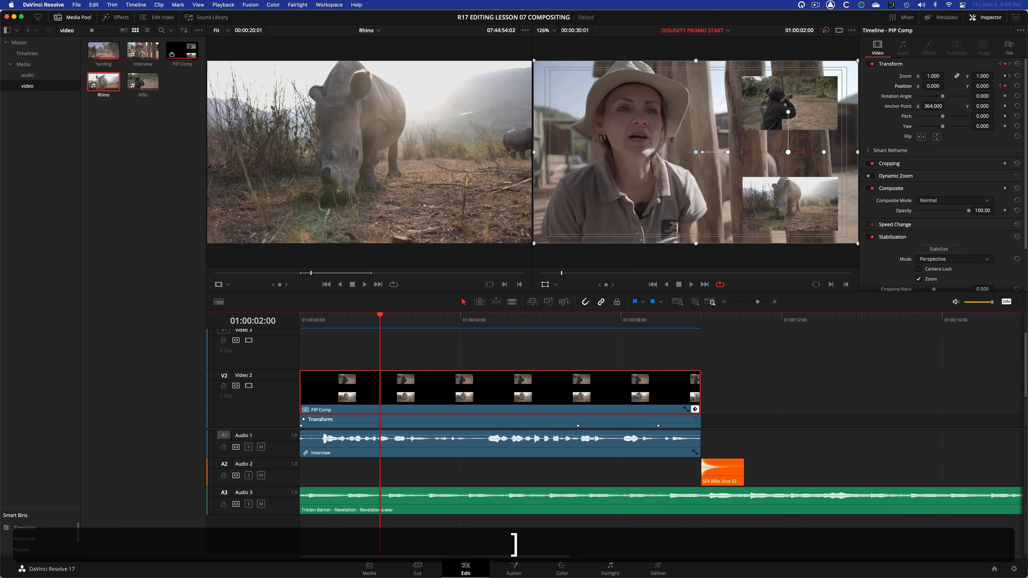
key("]")
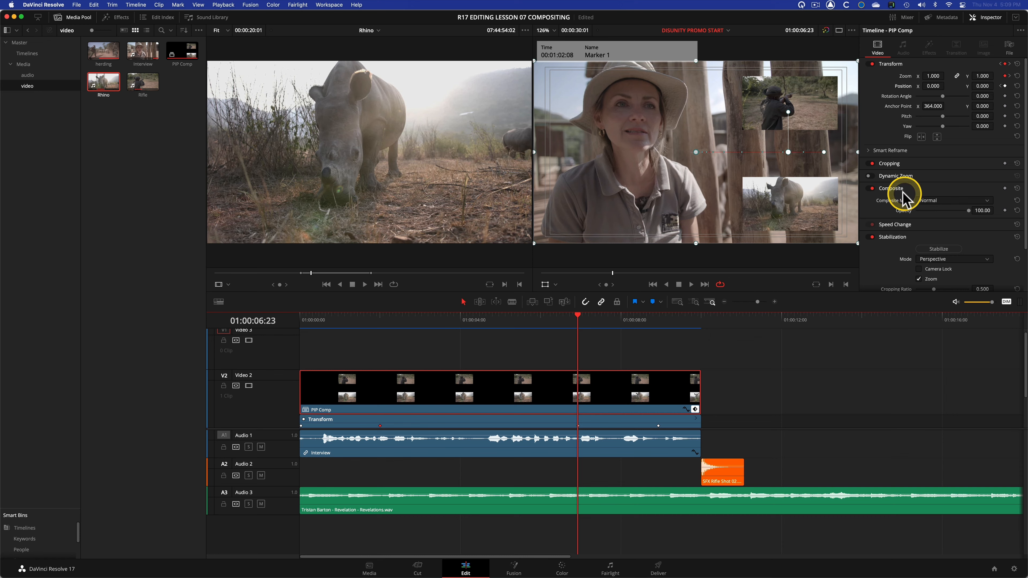
left_click(685, 409)
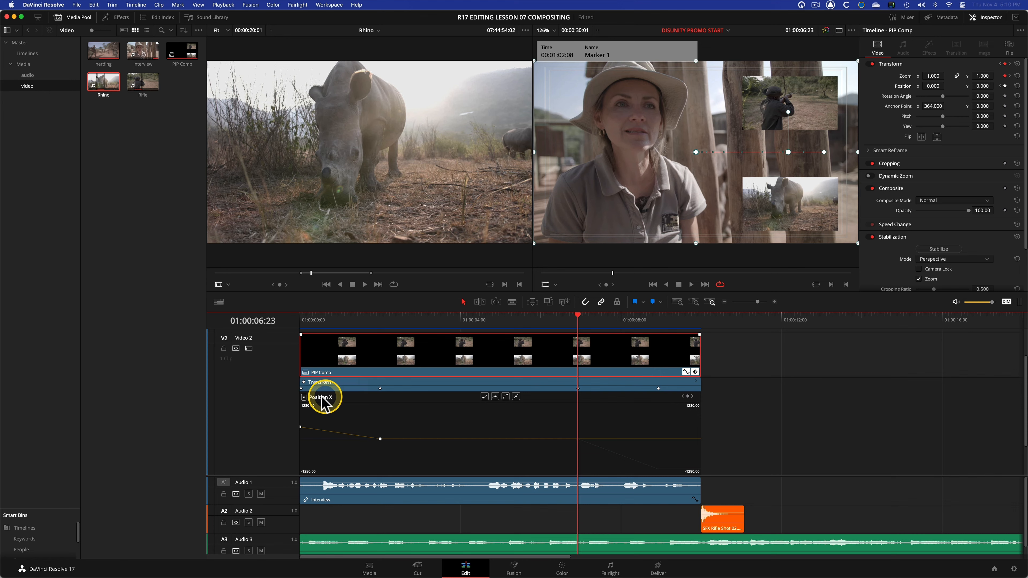
left_click(304, 397)
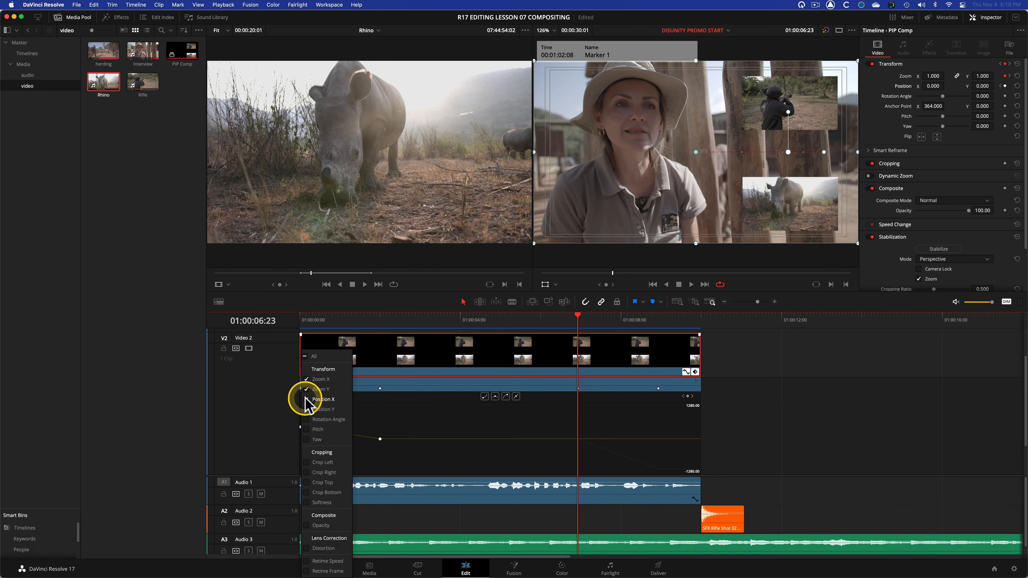
left_click(307, 380)
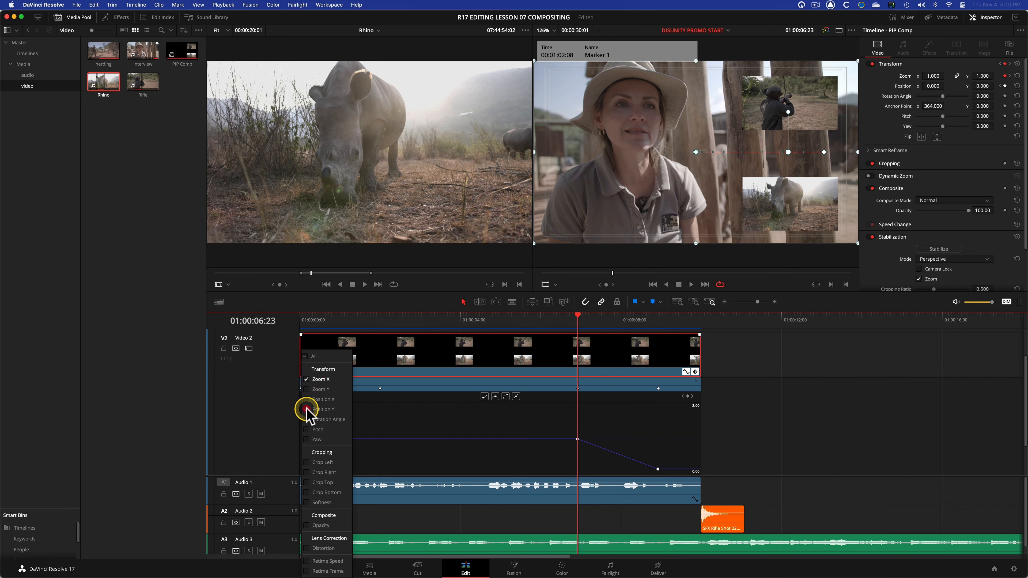
left_click(307, 380)
left_click(307, 379)
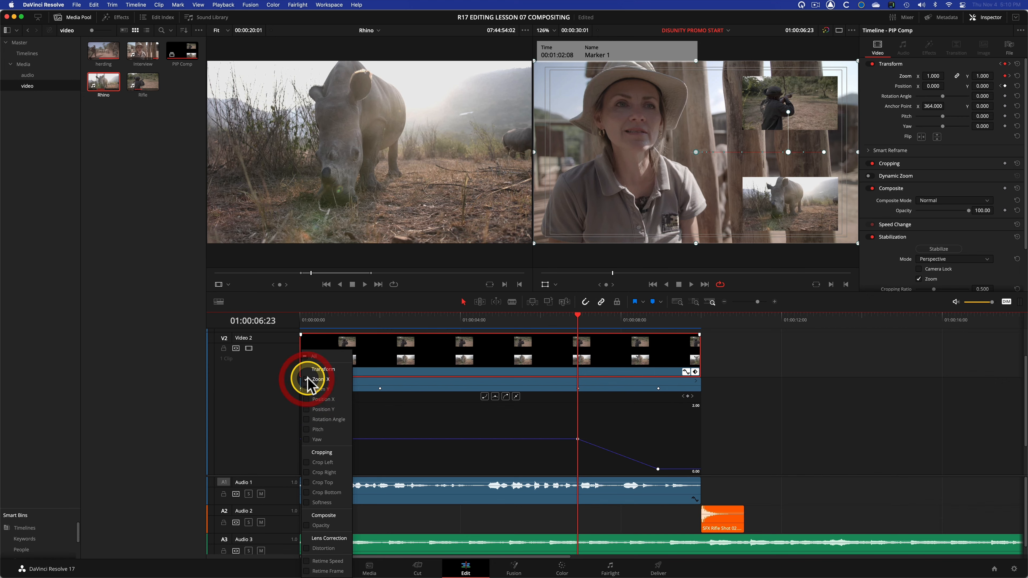
left_click(415, 402)
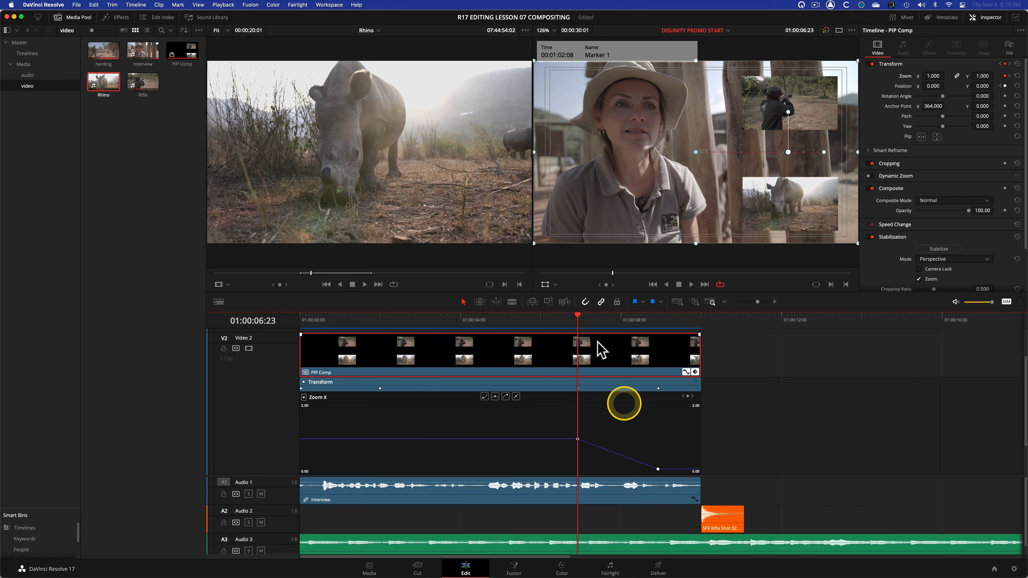
Step: Apply a Bezier ease to the Zoom X keyframe at 01:00:06:23 and lengthen its handle horizontally toward the final keyframe
left_click(560, 315)
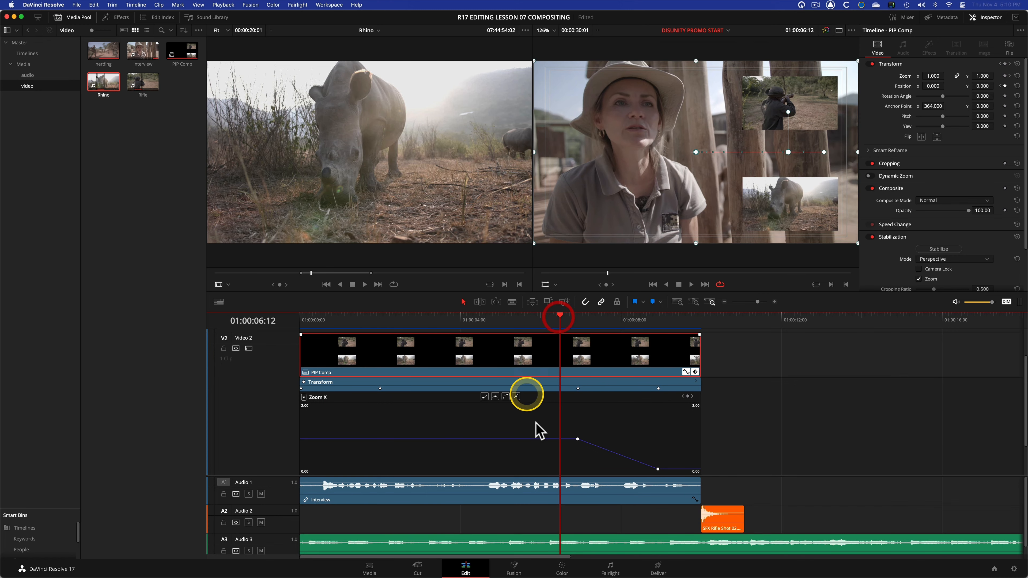
left_click(578, 439)
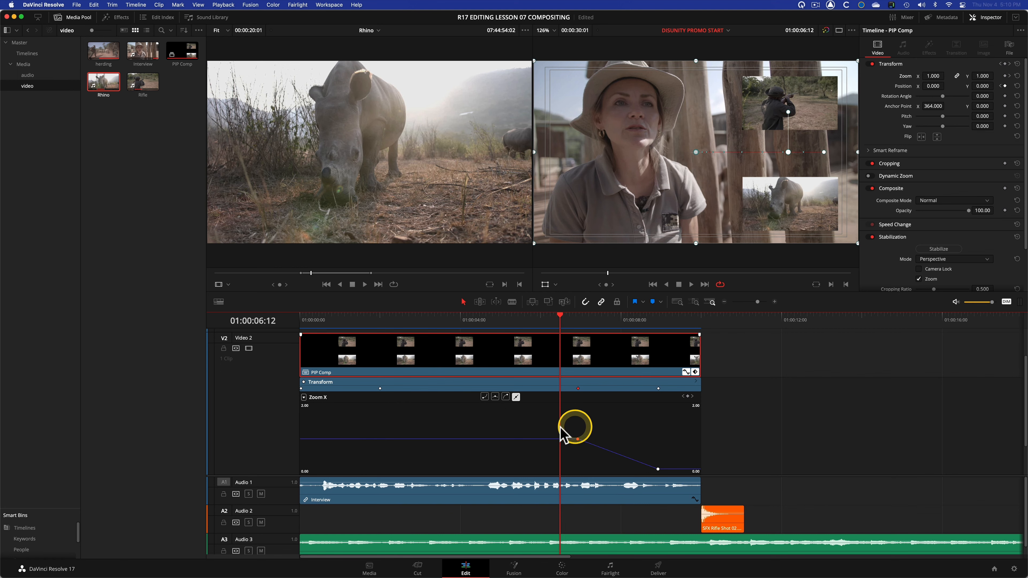
left_click(483, 397)
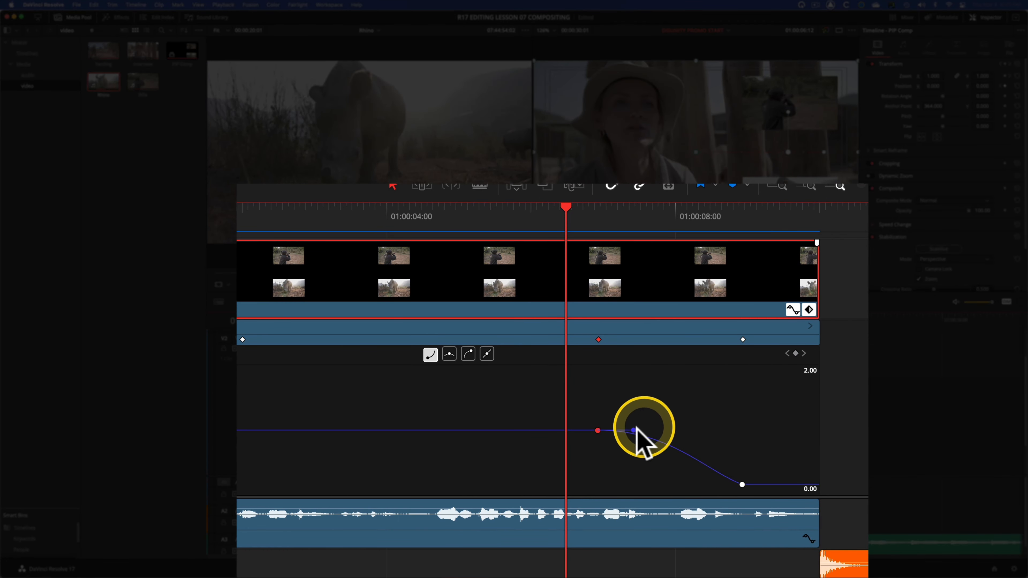
left_click_drag(634, 430, 656, 430)
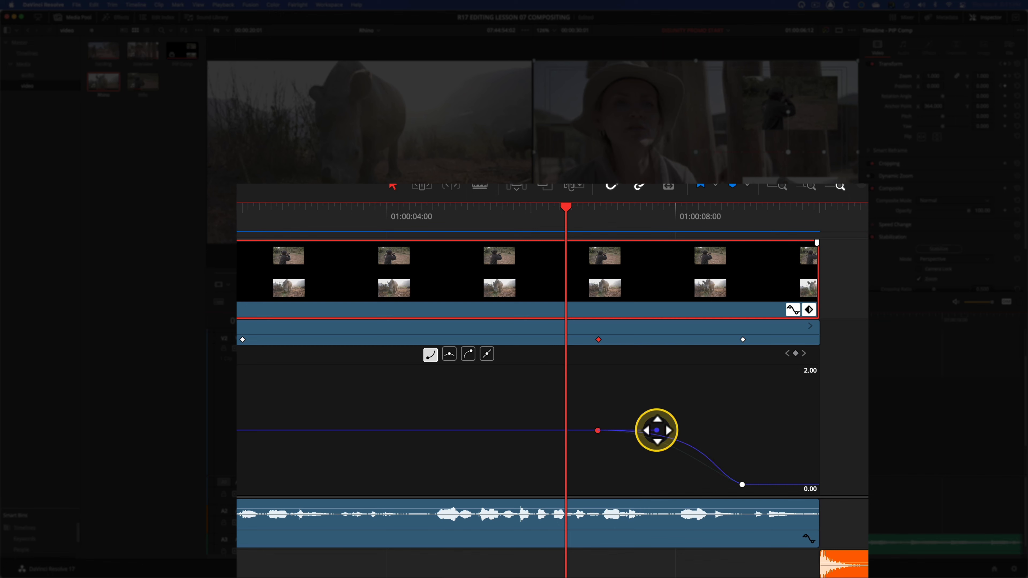
mouse_move(656, 430)
left_mouse_down()
mouse_move(665, 430)
mouse_move(642, 429)
mouse_move(663, 425)
mouse_move(661, 411)
mouse_move(668, 430)
left_mouse_up()
key("super+z")
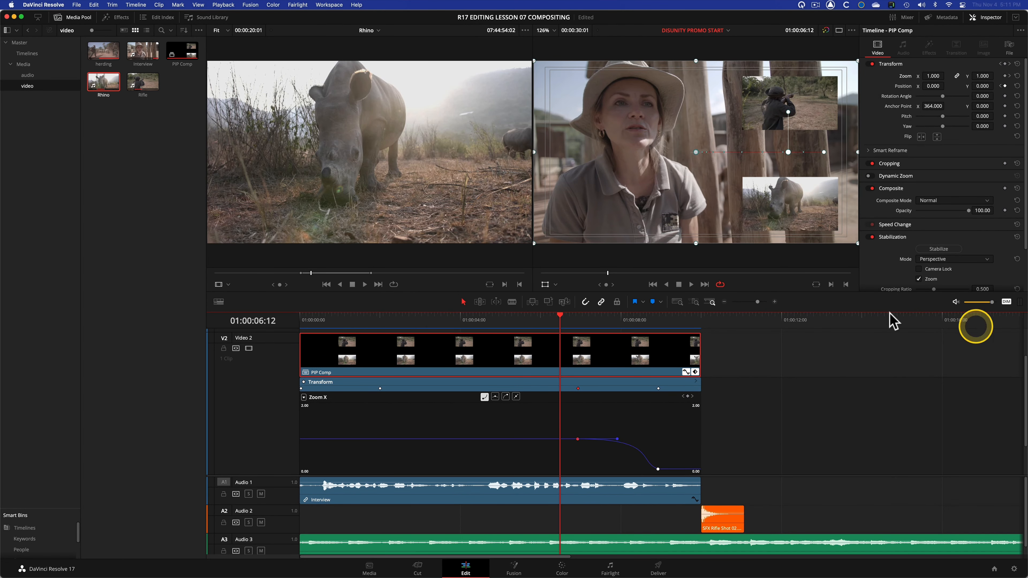
Step: Play the shrink-out from just before the 01:00:06:23 keyframe to review the eased zoom
left_click(691, 285)
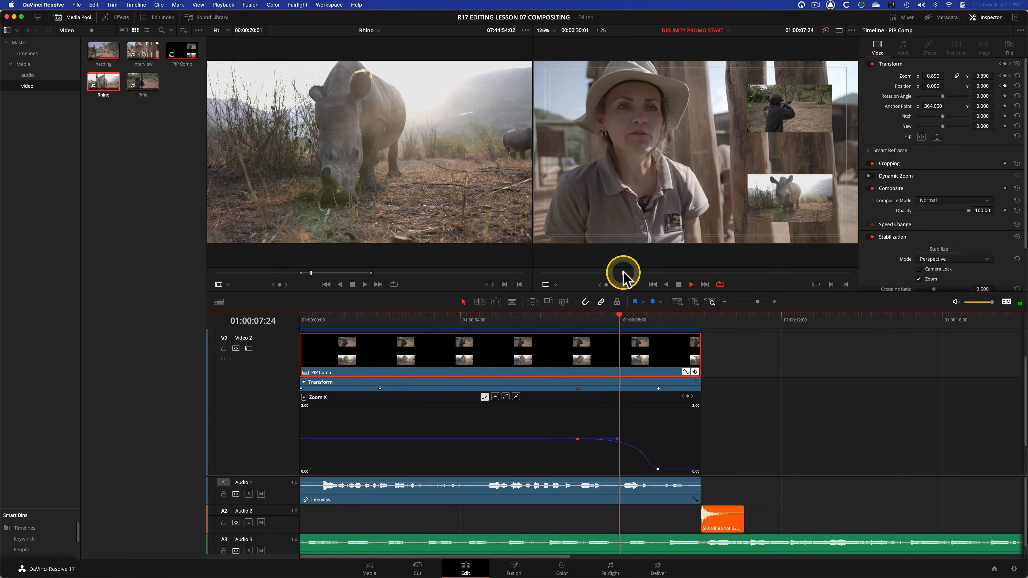
key("space")
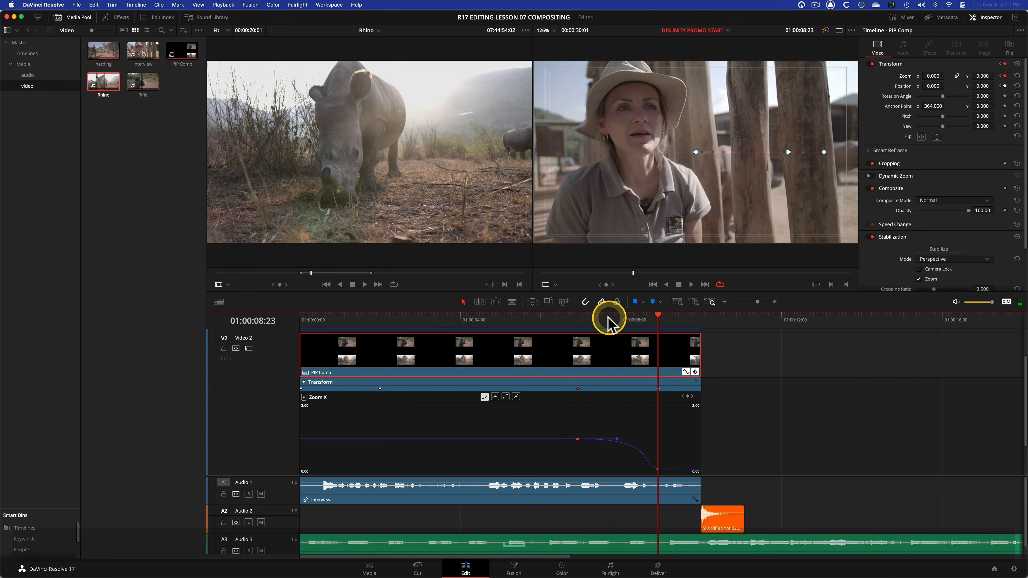
left_click_drag(609, 320, 551, 320)
key("space")
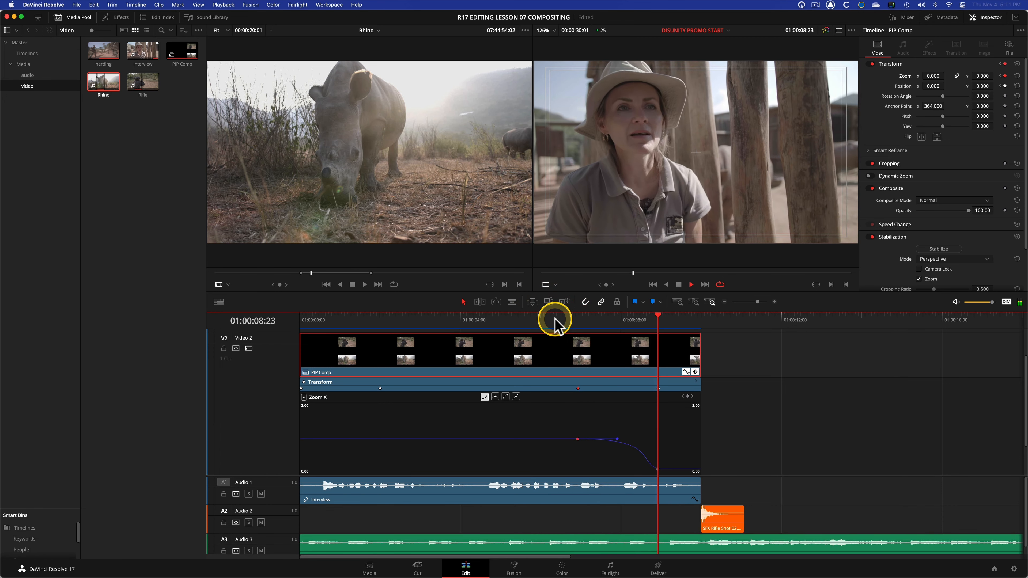
left_click(554, 320)
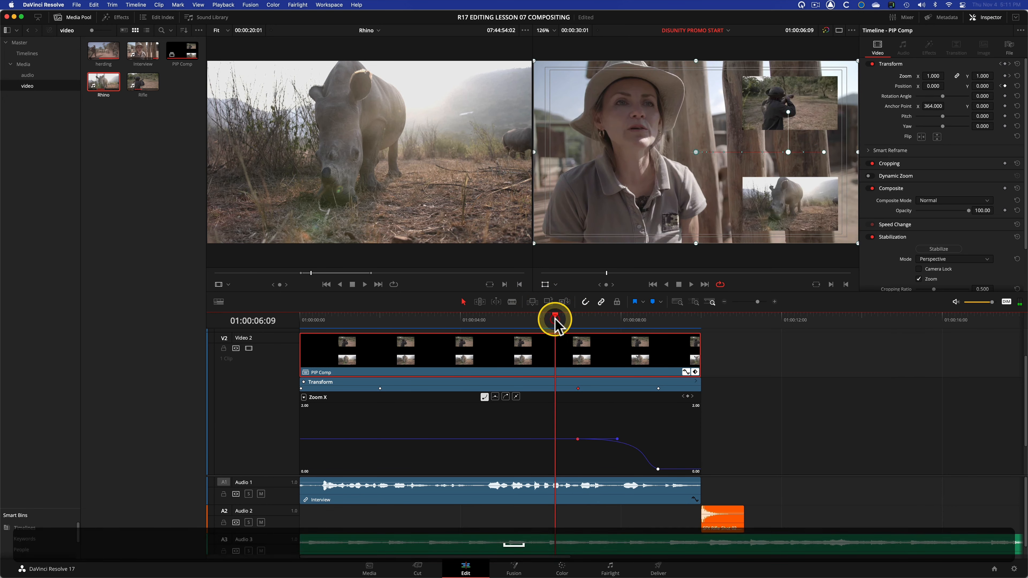
key("space")
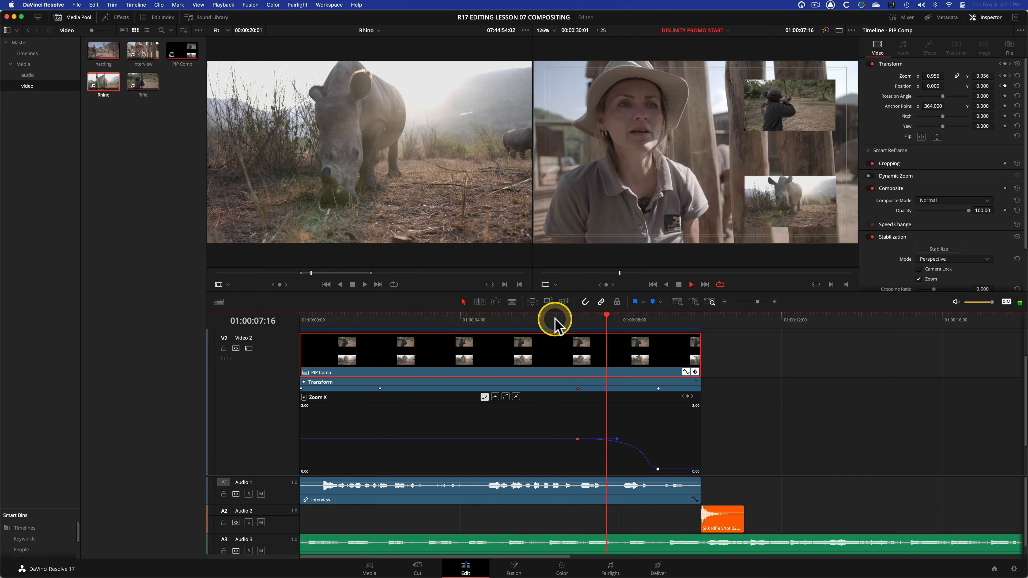
key("space")
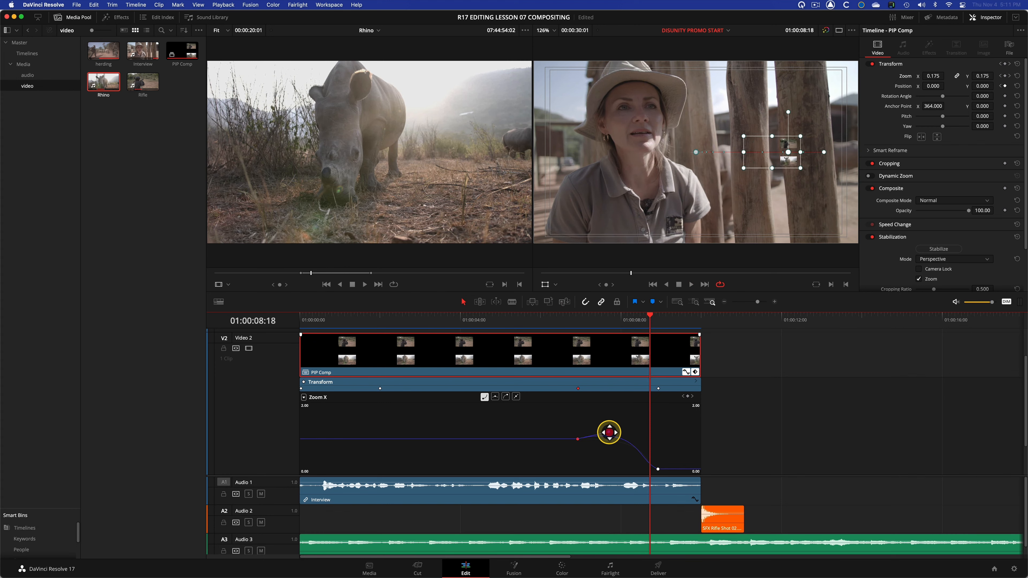
Step: Shorten the Zoom X keyframe's Bezier handle for a gentler curve, keeping it level, and play back the shrink
mouse_move(609, 432)
left_mouse_down()
mouse_move(614, 425)
mouse_move(618, 441)
left_mouse_up()
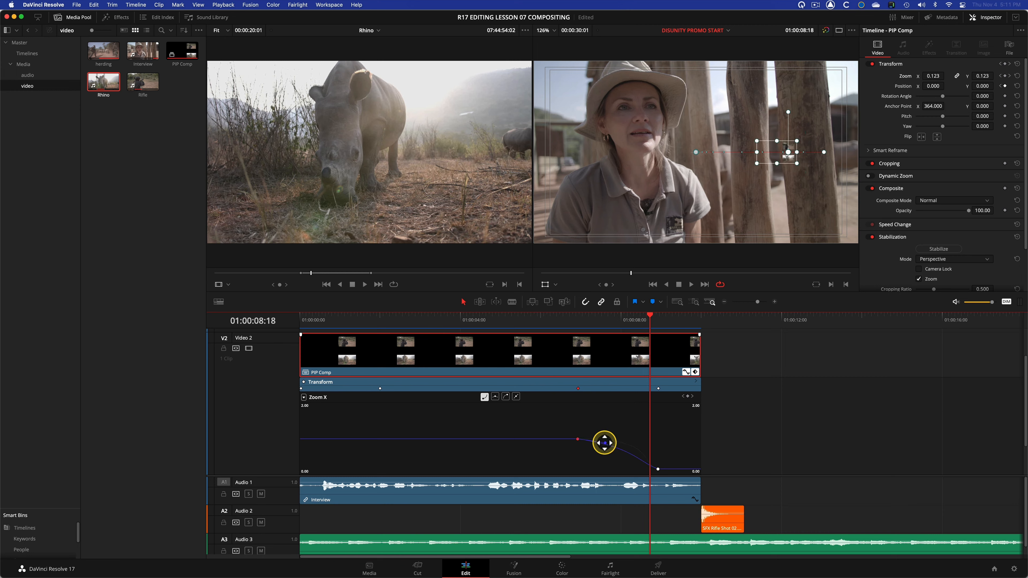
left_click(555, 320)
key("space")
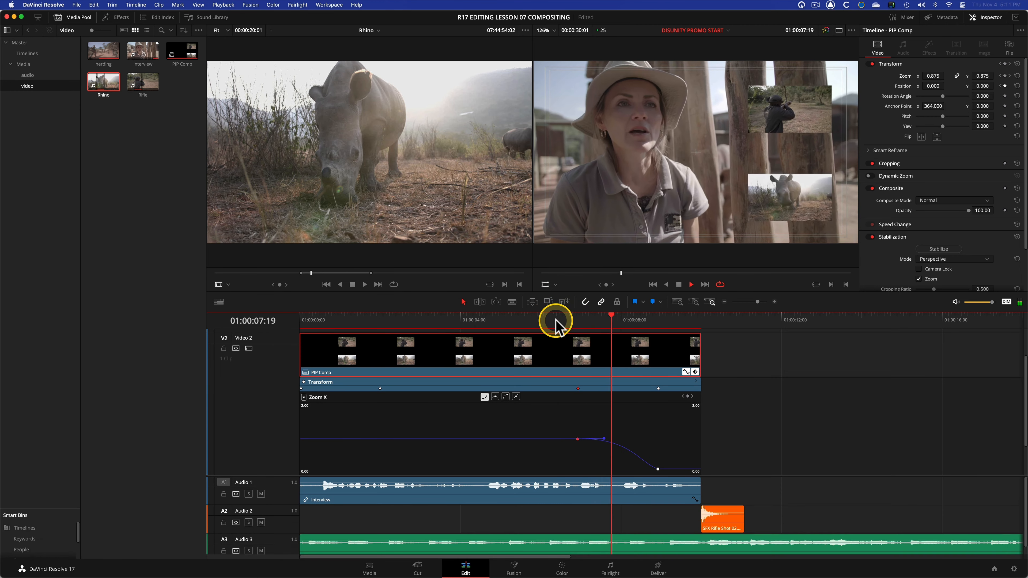
key("space")
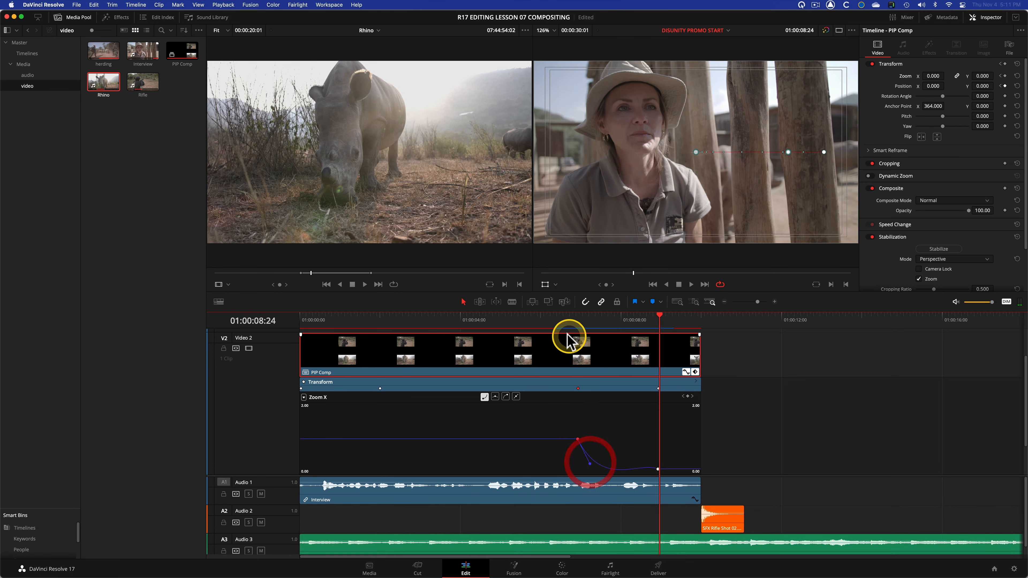
Step: Try a steep downward Bezier handle on the first Zoom X shrink keyframe, preview it, and undo the change
left_click(558, 319)
key("space")
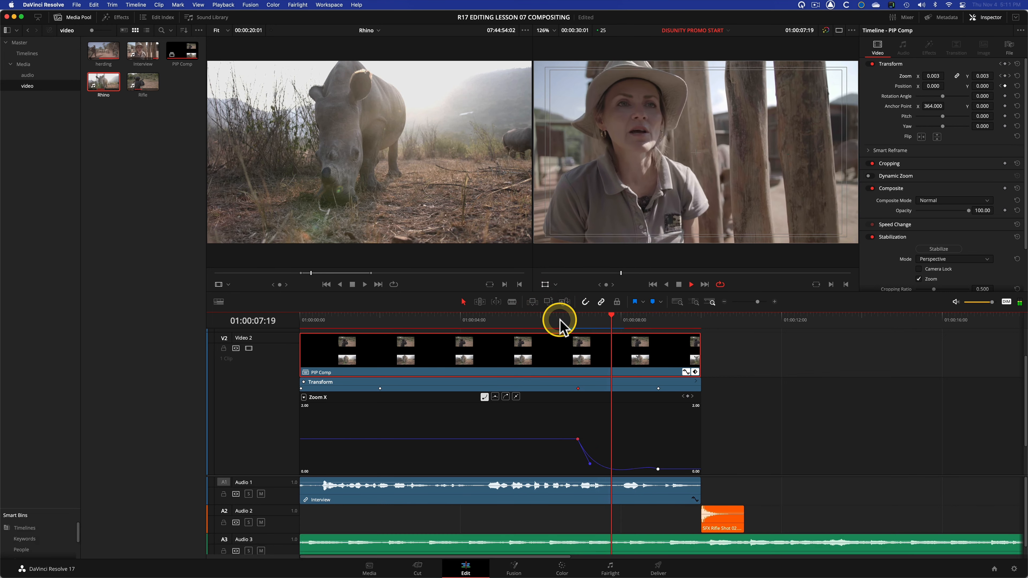
key("space")
key("cmd+z")
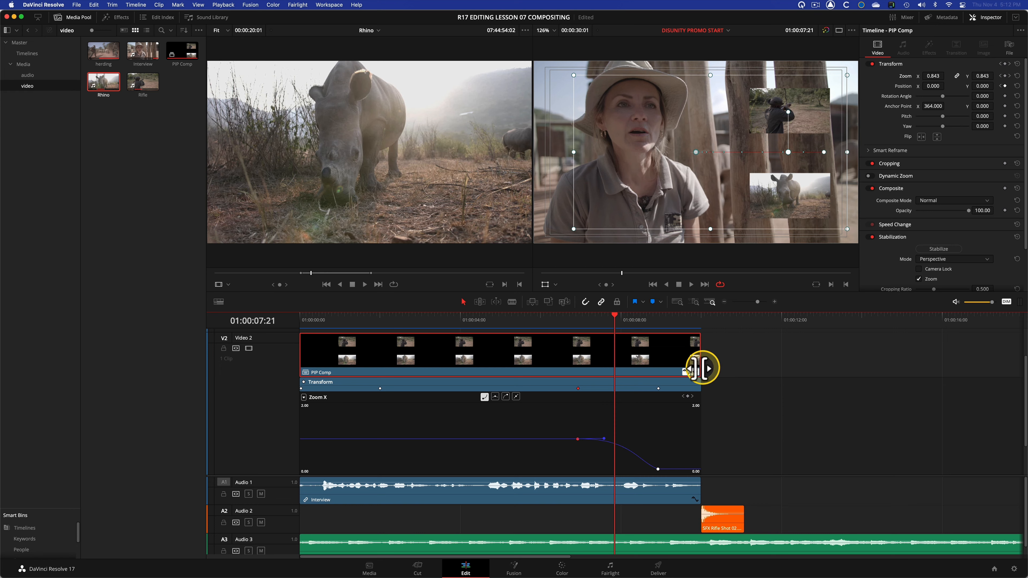
Step: Close PIP Comp's curve and keyframe editors, and turn off the on-screen Transform controls in the timeline viewer
left_click(686, 372)
left_click(695, 411)
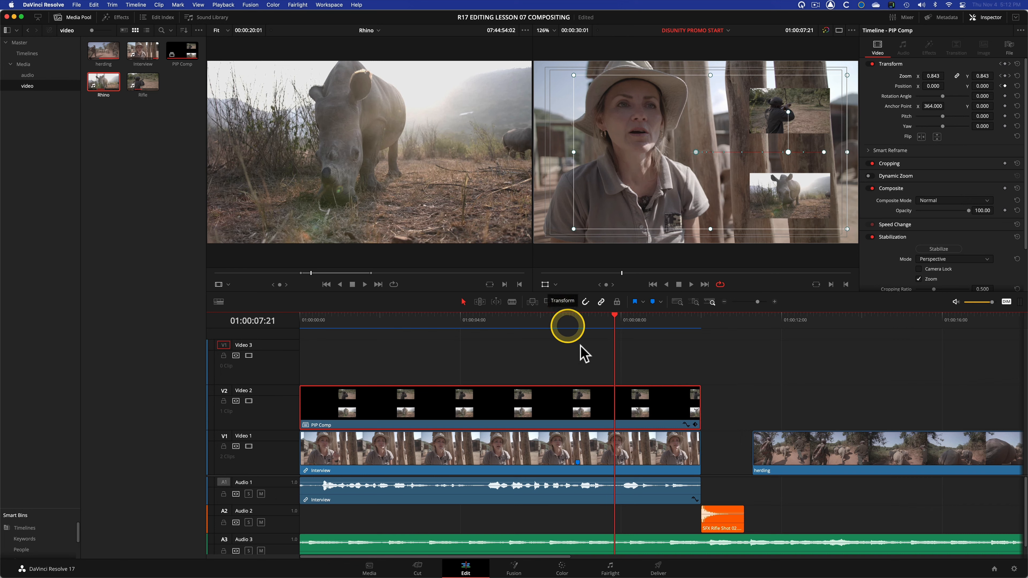
key("shift")
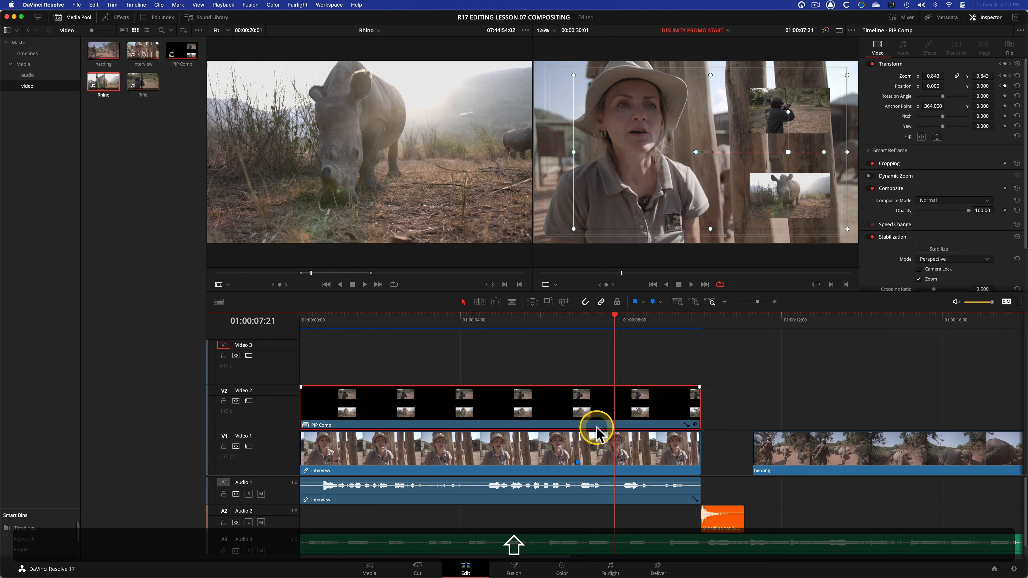
key("shift+grave")
key("shift+grave")
key("shift+grave")
key("shift+grave")
key("shift+grave")
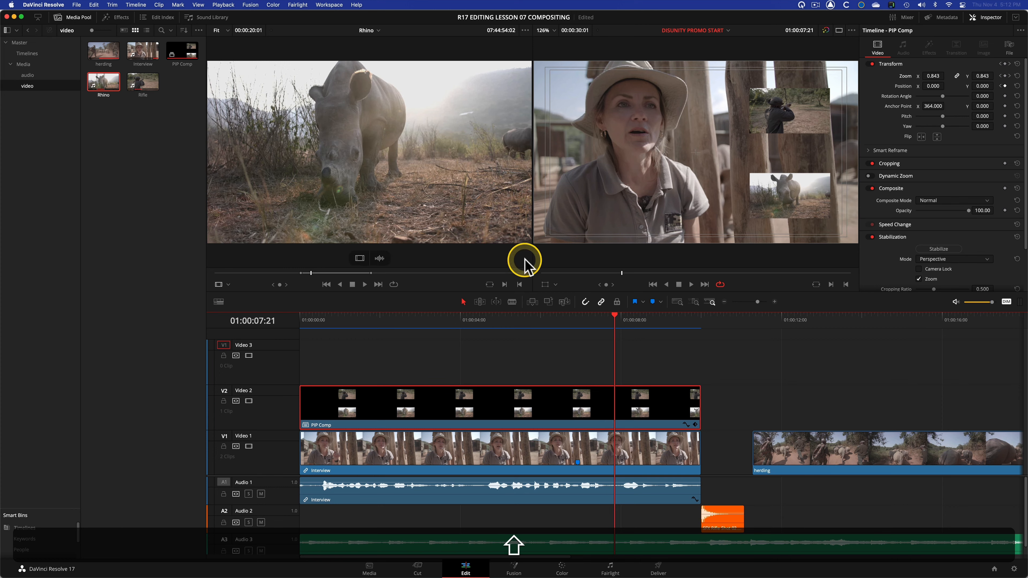
Step: Enable stacked timelines and open the PIP Comp compound clip in its own timeline
key("ctrl")
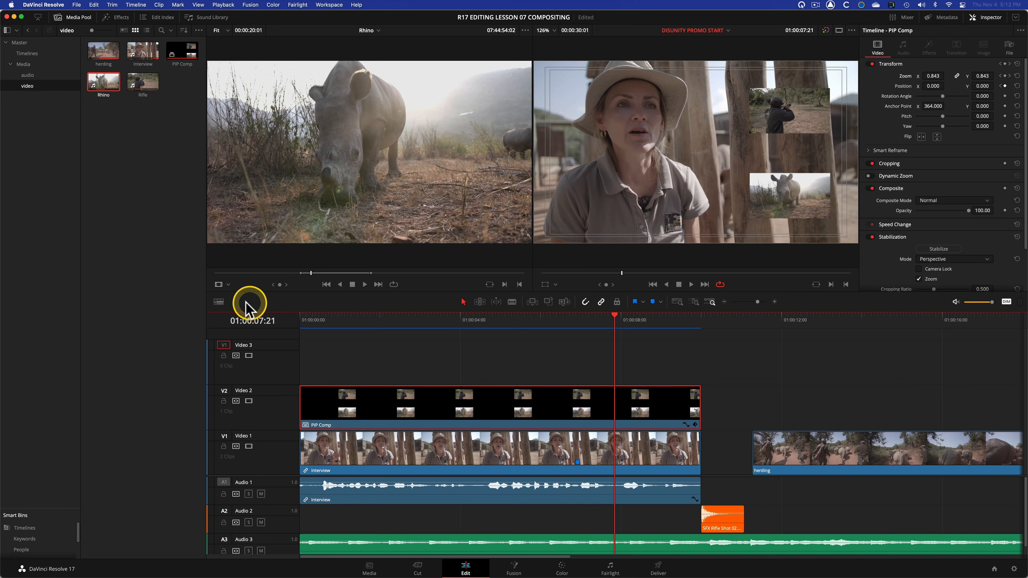
left_click(219, 303)
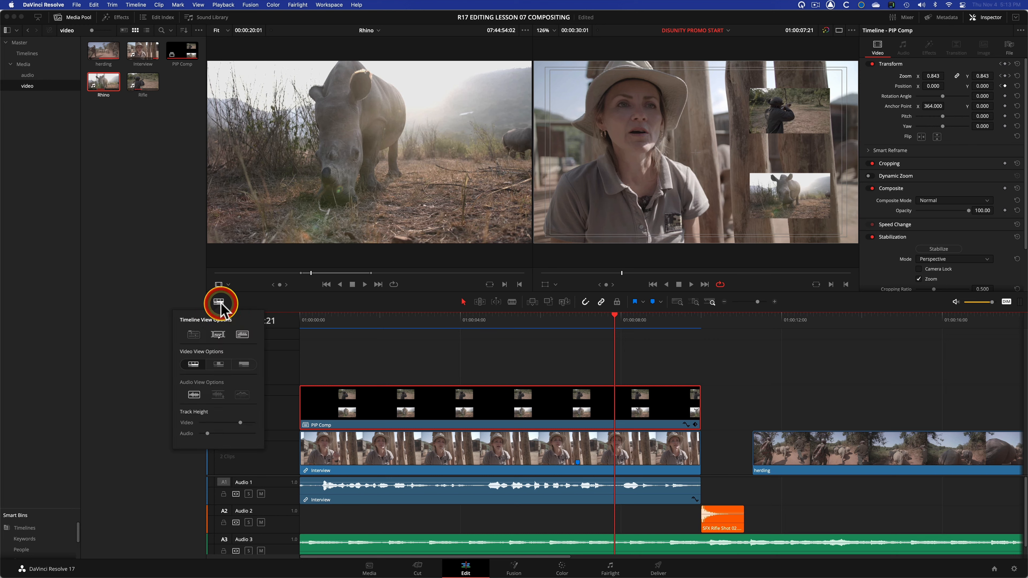
left_click(190, 334)
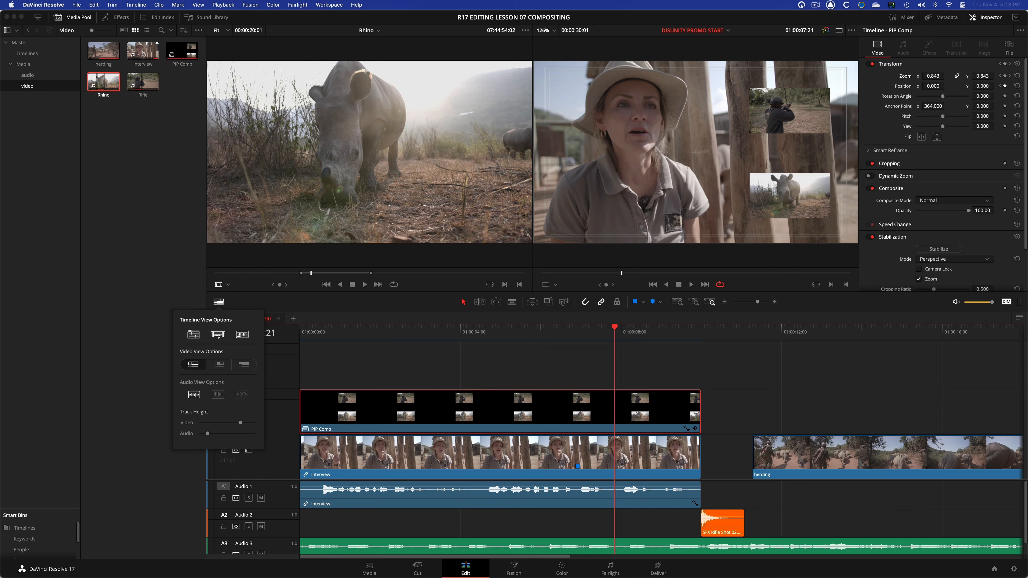
left_click(160, 5)
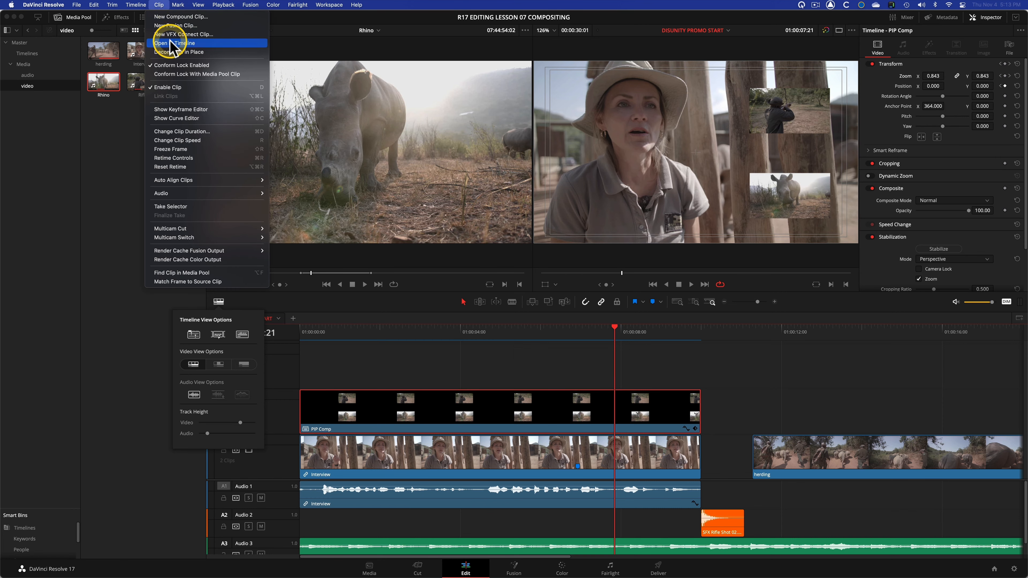
right_click(426, 394)
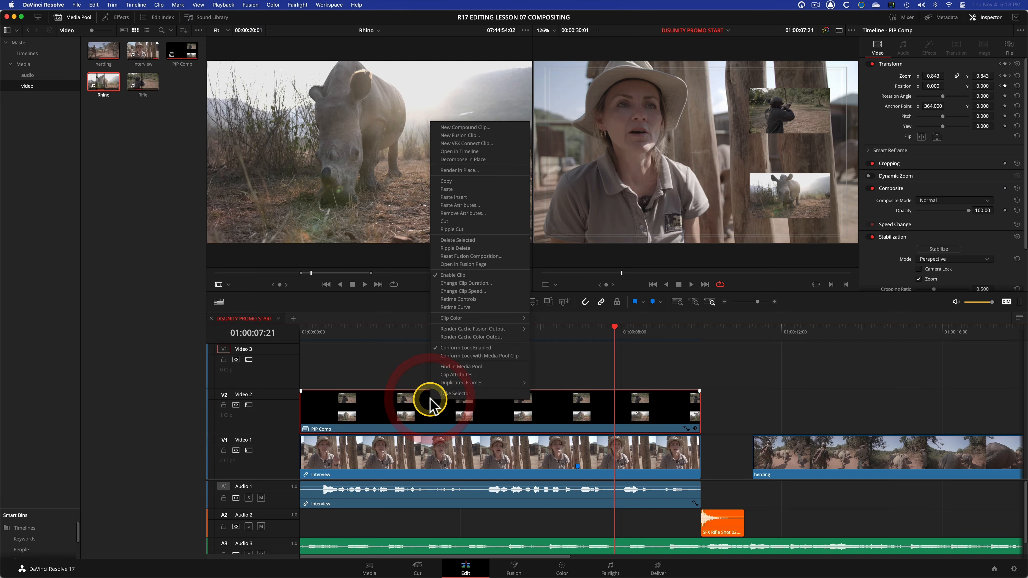
left_click(467, 152)
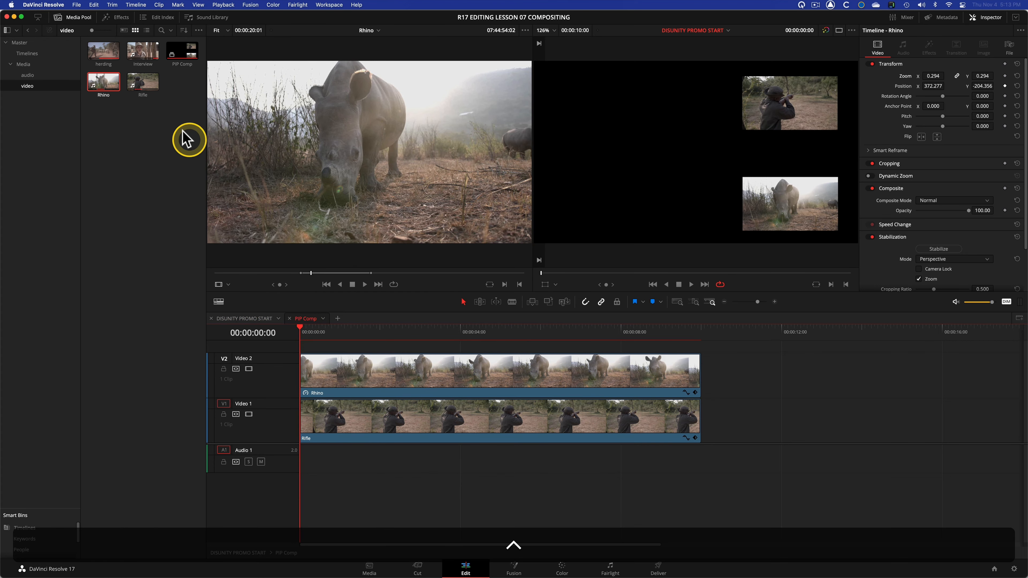
Step: Play the PIP Comp timeline from its start to check the stability of the Rifle and Rhino insets
double_click(181, 52)
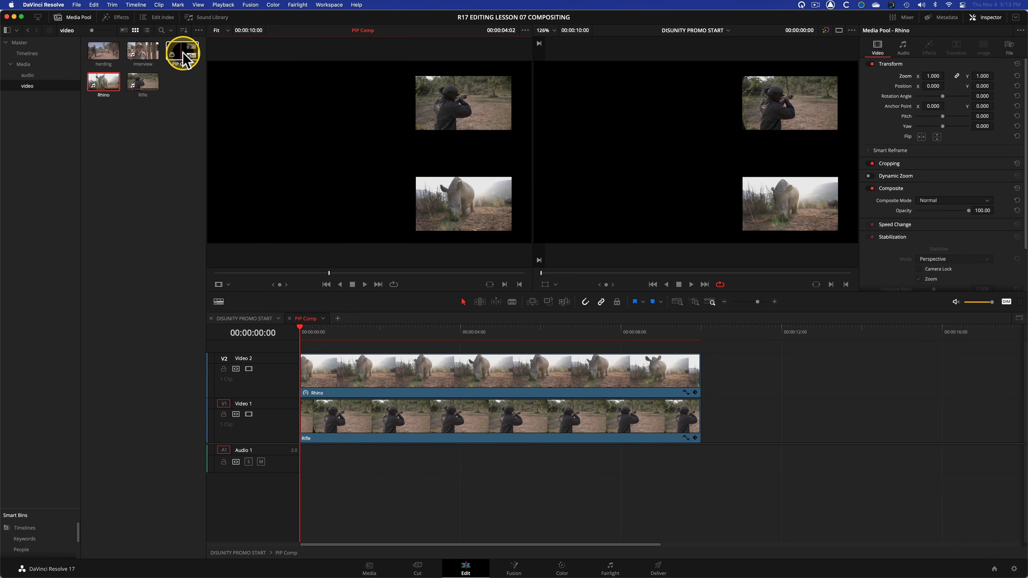
double_click(388, 364)
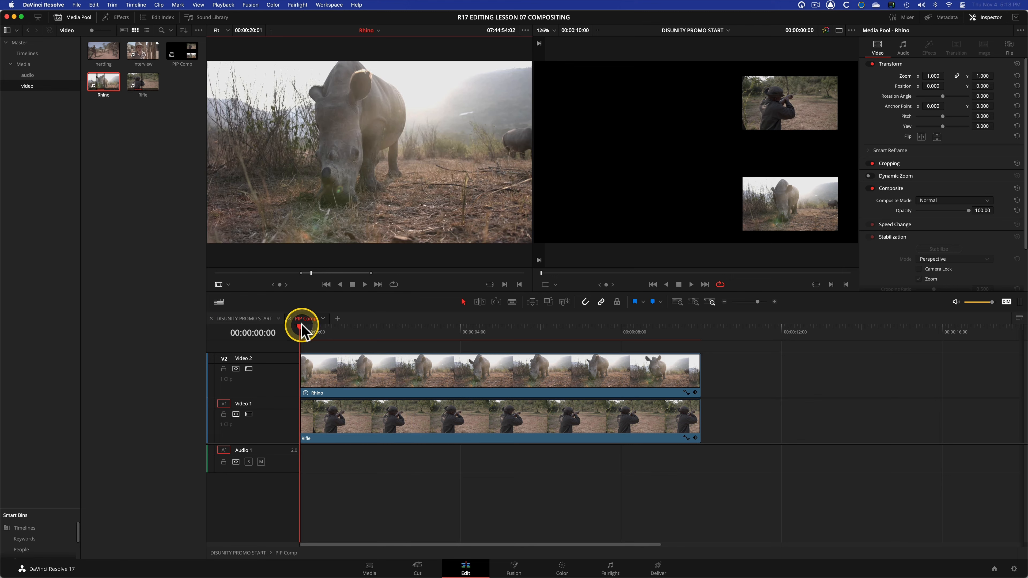
left_click_drag(307, 327, 300, 349)
key("space")
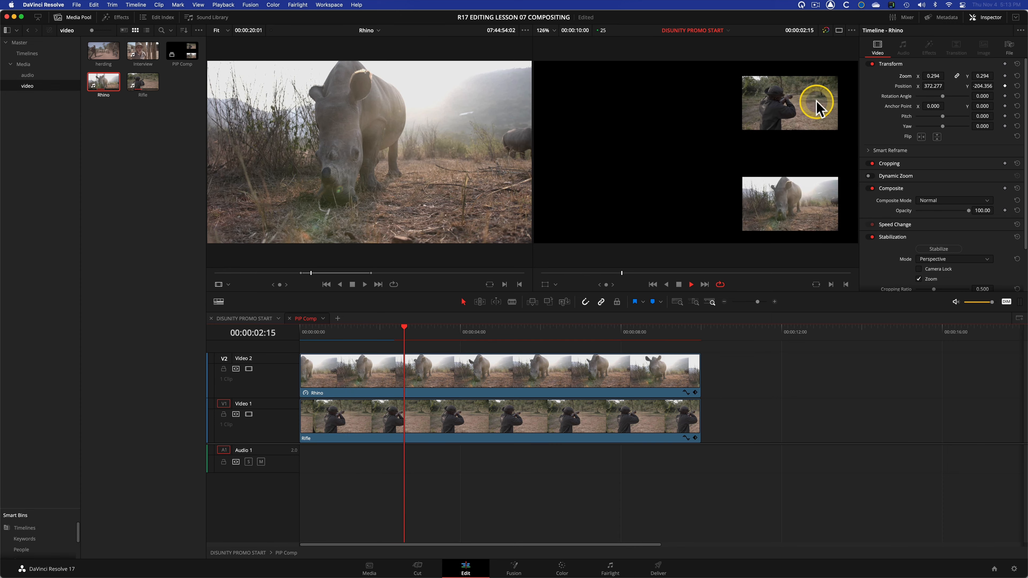
Step: Stabilize the Rifle clip in Perspective mode with Camera Lock enabled, and play back the inset
left_click(544, 395)
left_click_drag(395, 326, 251, 344)
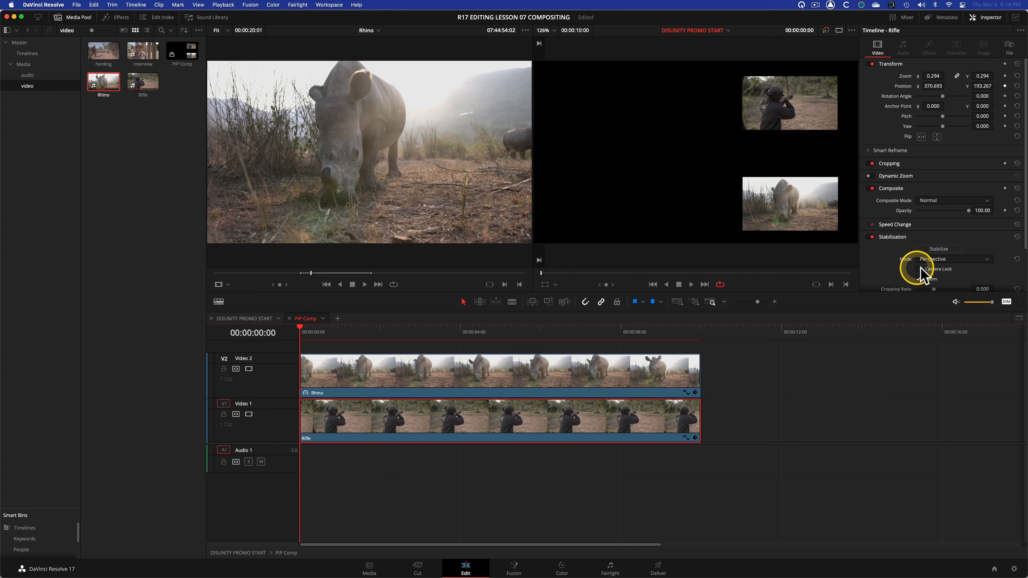
scroll(916, 276, "down", 3)
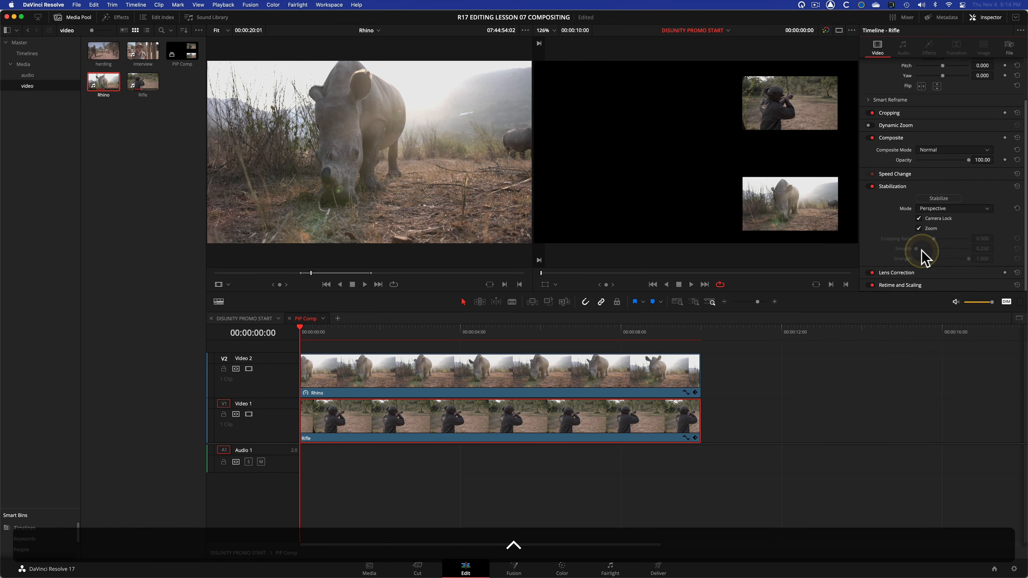
left_click(934, 197)
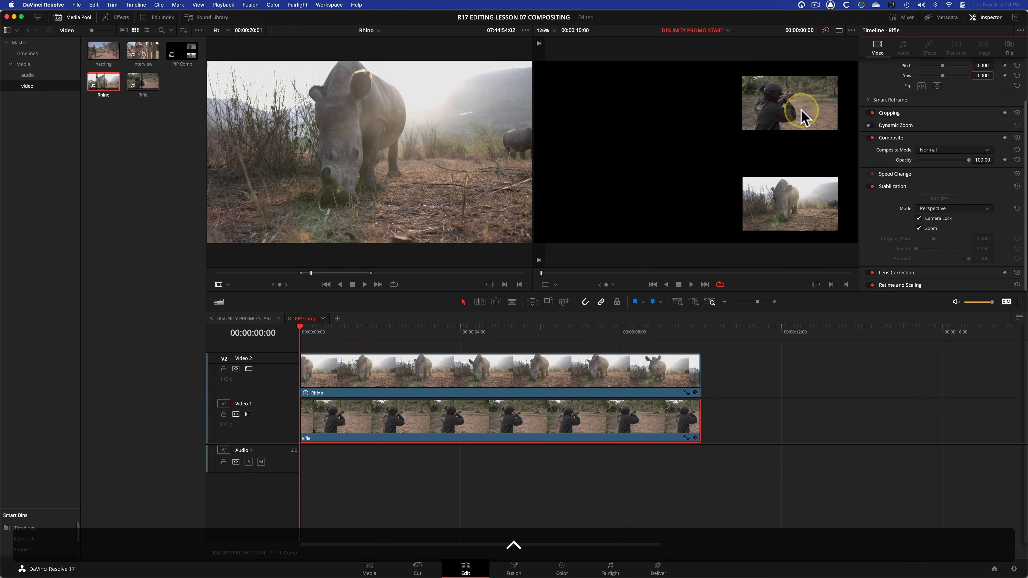
key("space")
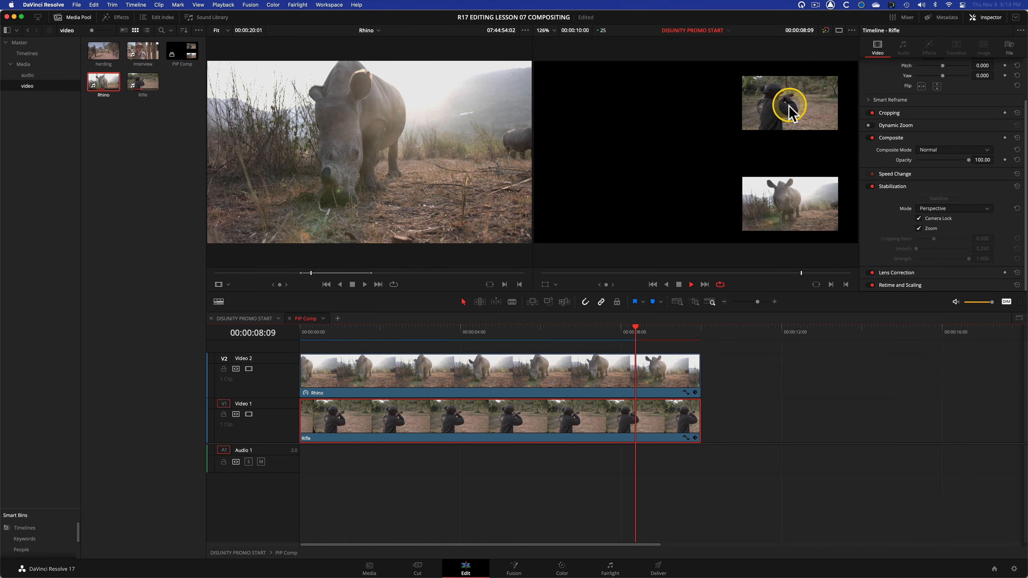
left_click(489, 330)
left_click(423, 330)
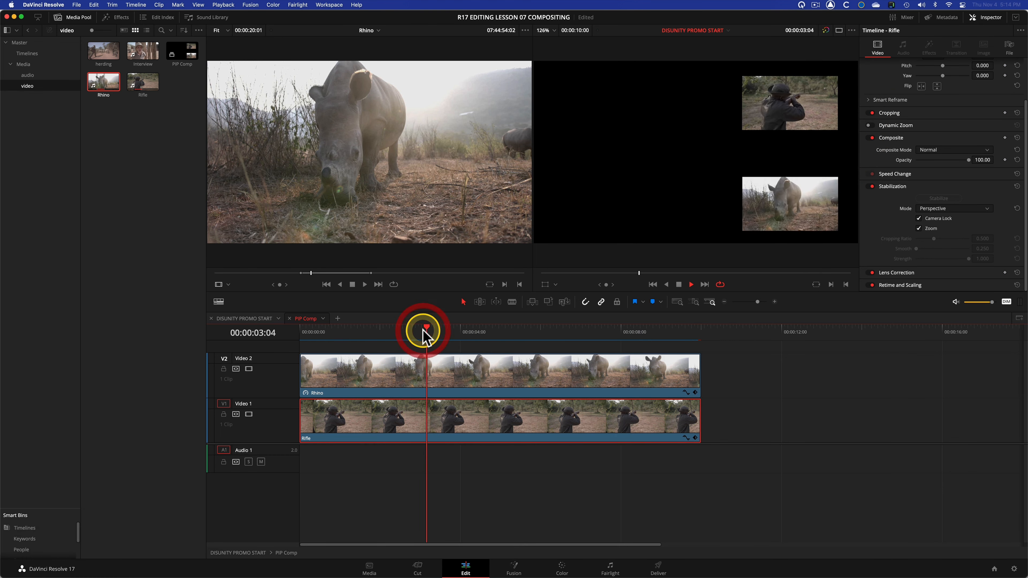
key("space")
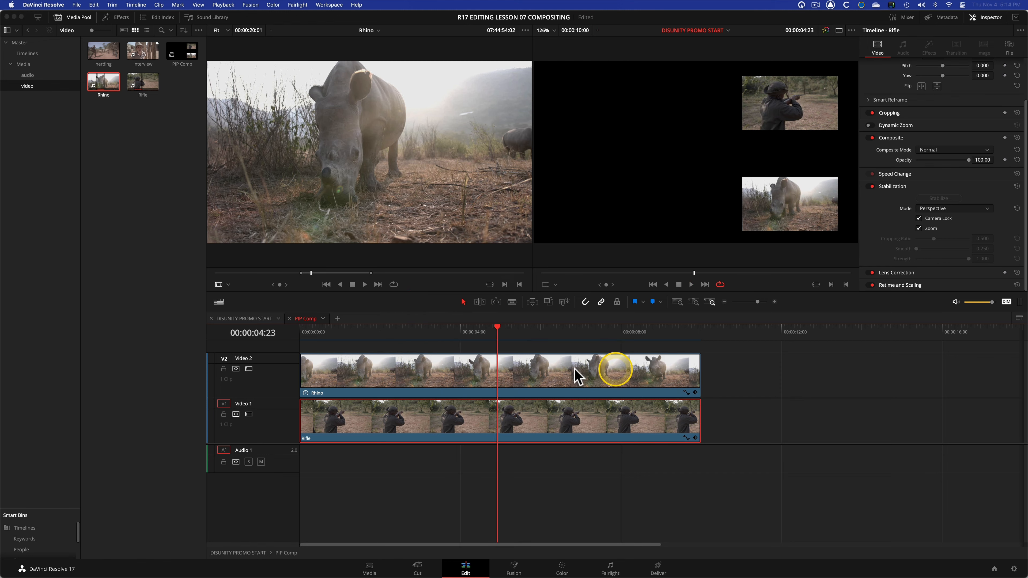
Step: Try stabilizing the Rhino clip in Perspective mode, and compare its playback with stabilization turned off and on
left_click(562, 369)
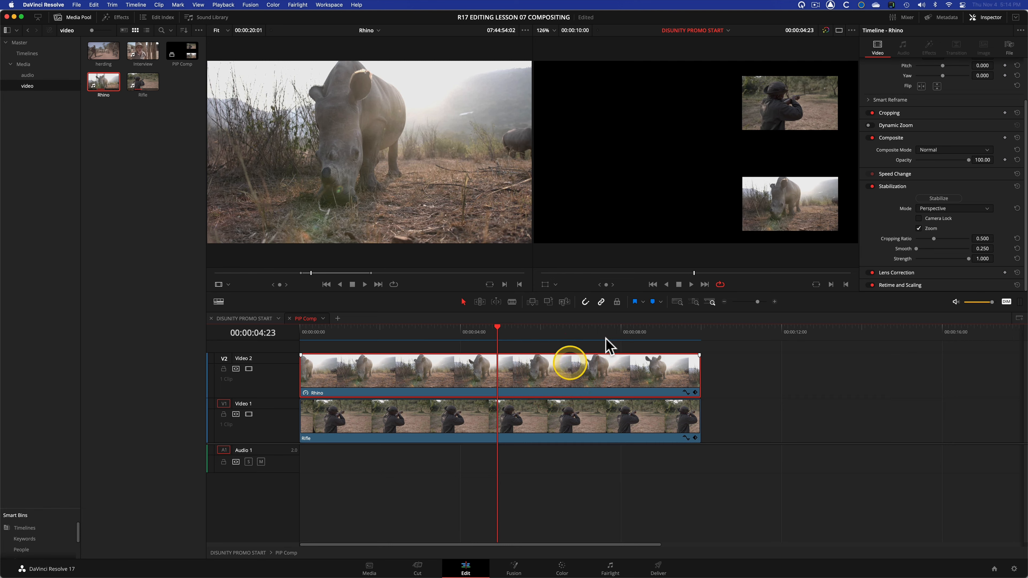
left_click(938, 198)
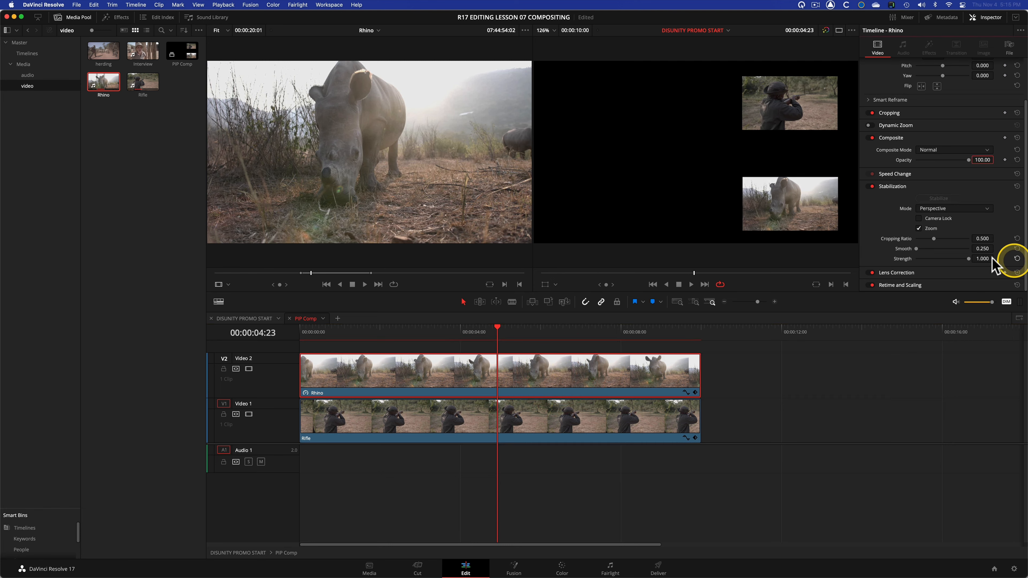
left_click(872, 186)
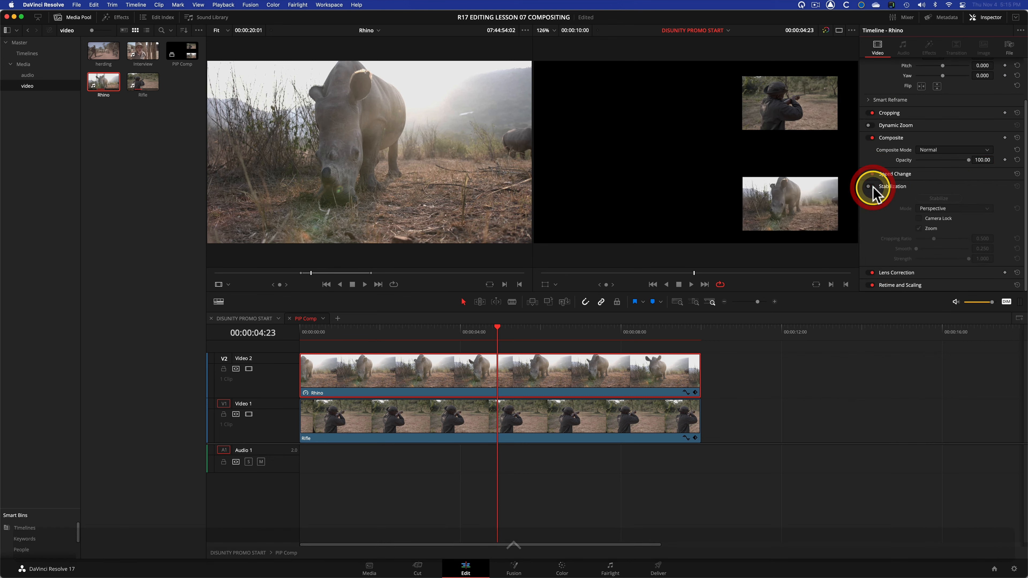
left_click(379, 337)
key("space")
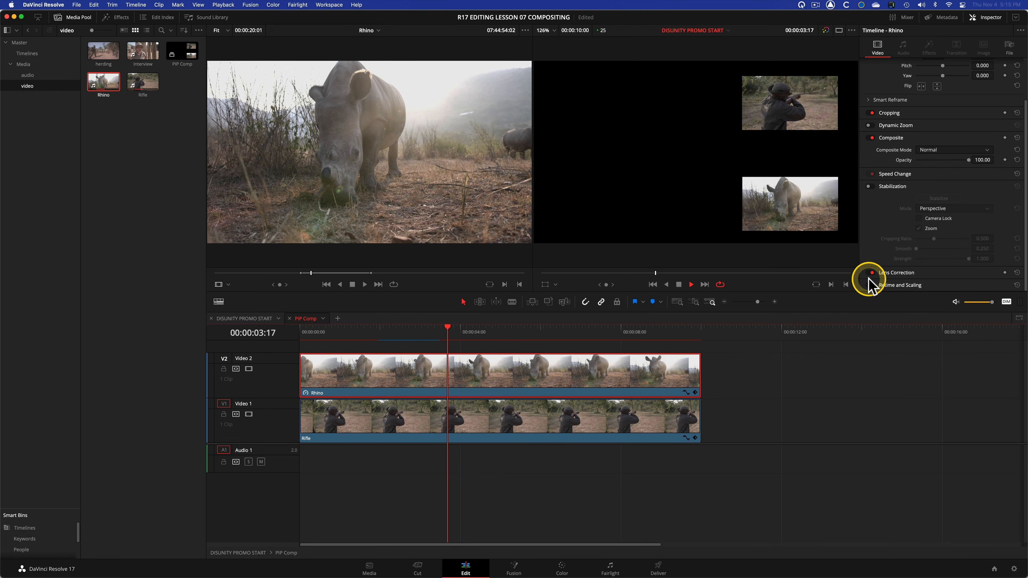
key("space")
left_click(871, 187)
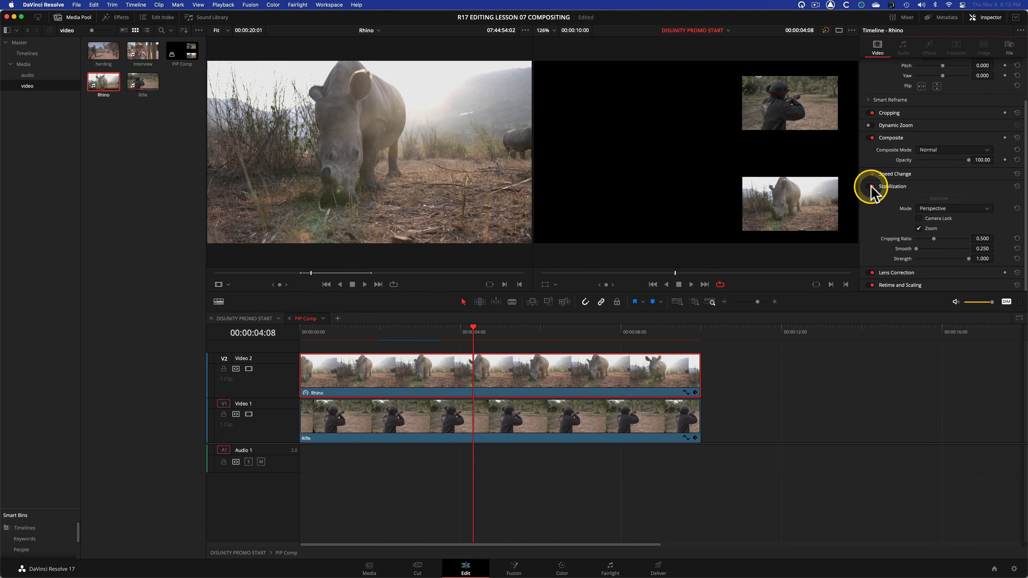
key("space")
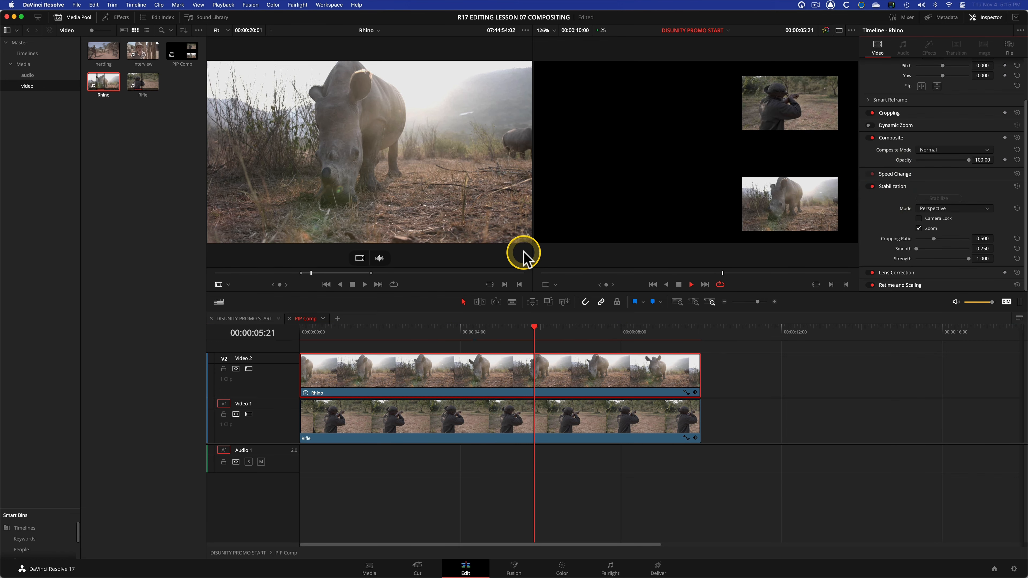
key("space")
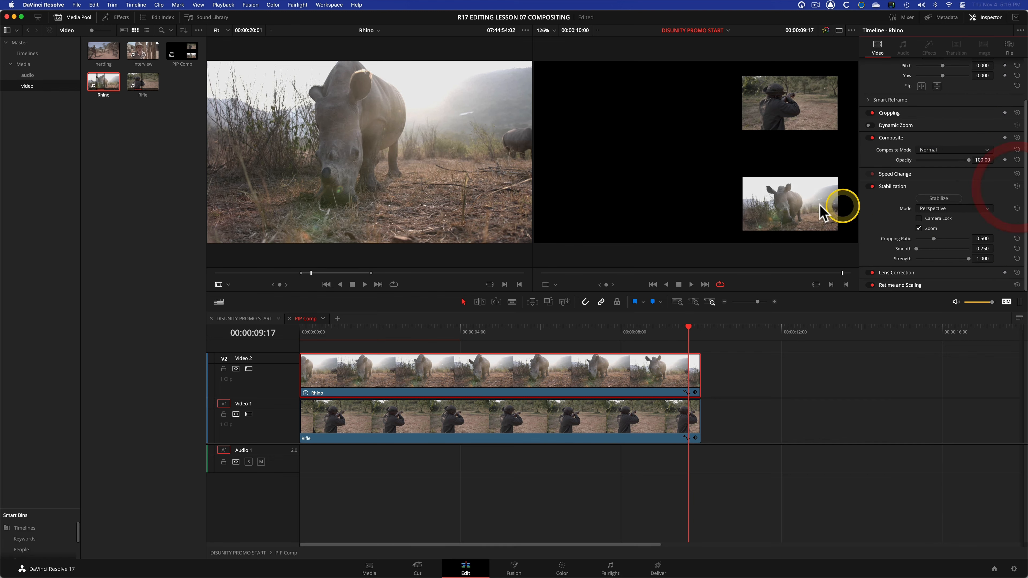
Step: Stabilize the Rhino clip again in Translation mode with Smooth at 0.588, and play back the inset
left_click(939, 208)
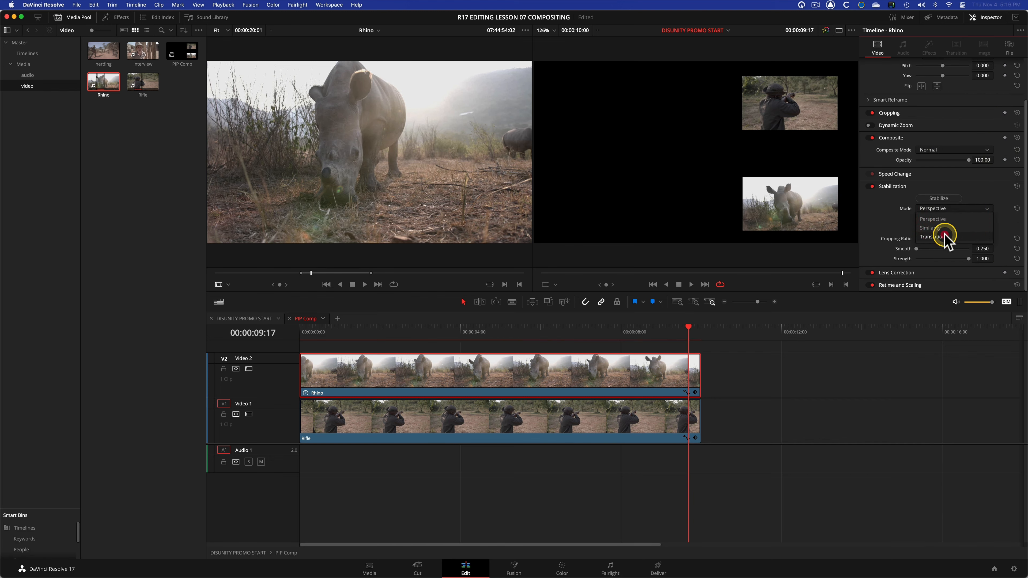
left_click(939, 241)
left_click(938, 249)
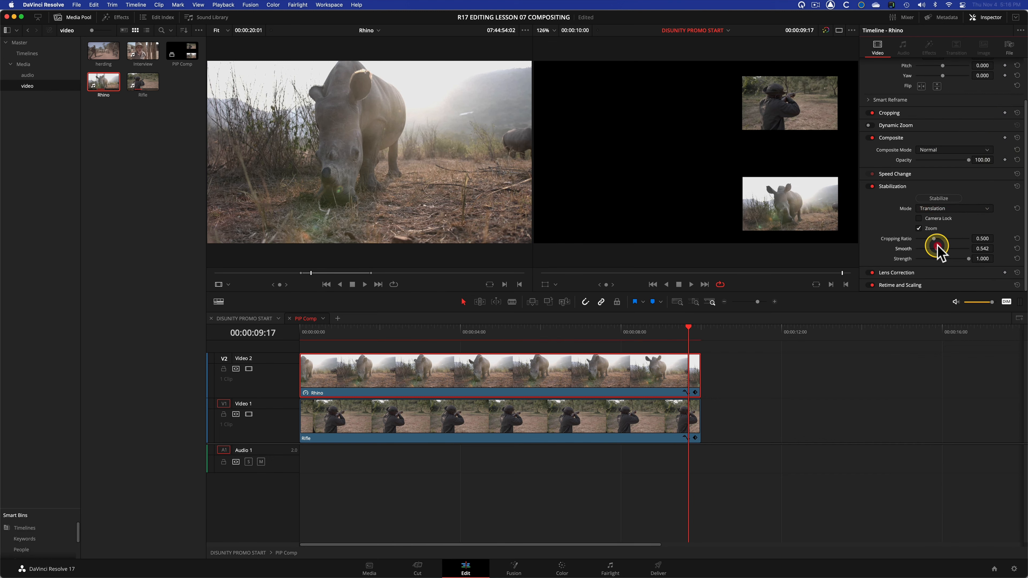
left_click(939, 198)
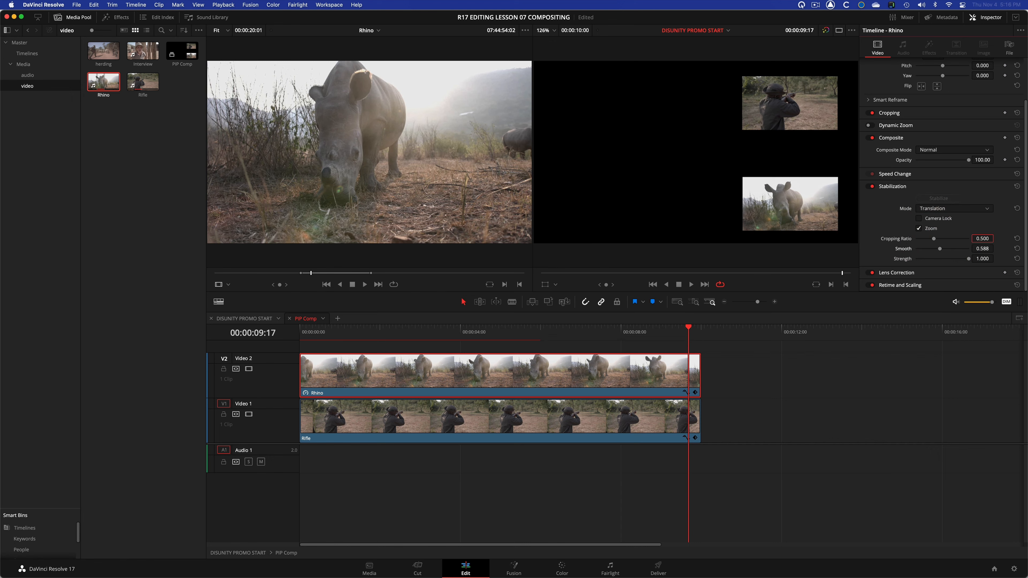
left_click(418, 338)
key("space")
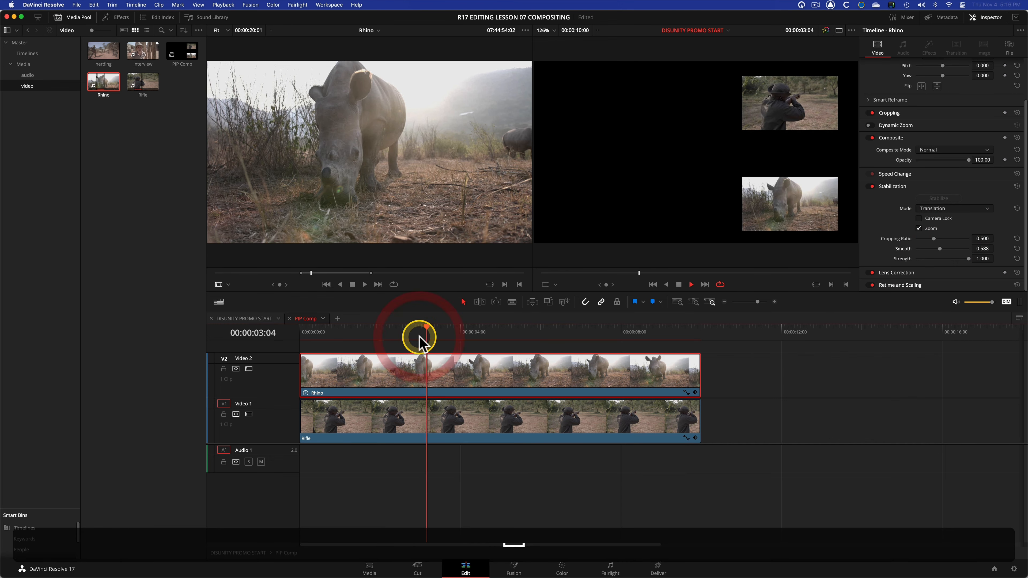
key("space")
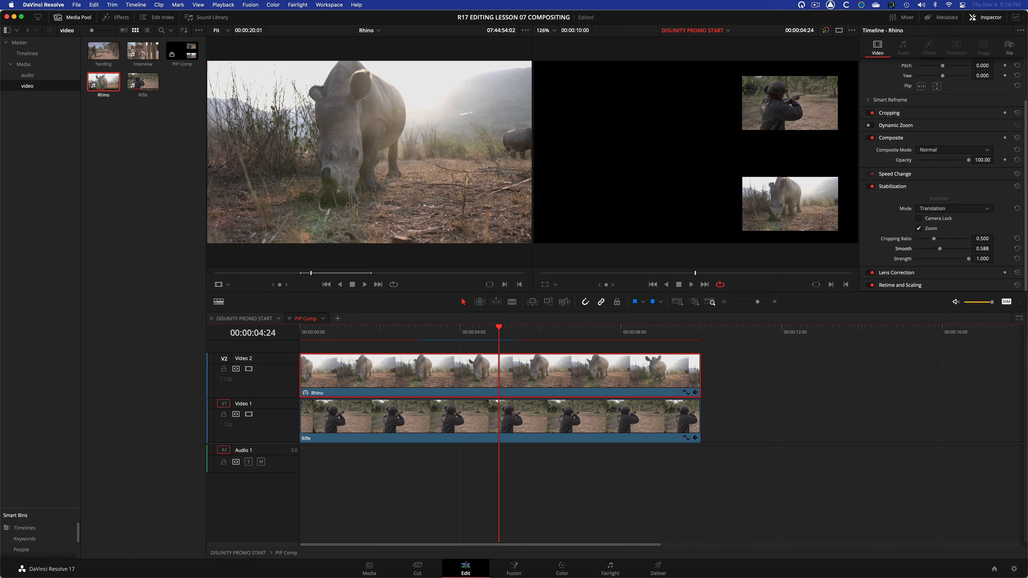
Step: Close the PIP Comp timeline and play back the stabilized insets over the interview in DISUNITY PROMO START
left_click(289, 318)
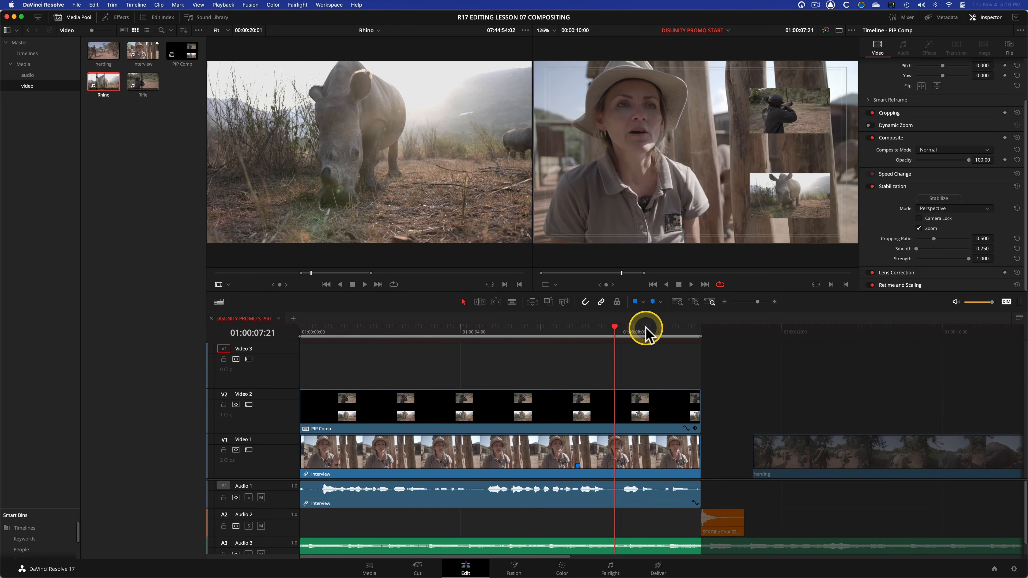
left_click(631, 328)
left_click_drag(631, 328, 420, 339)
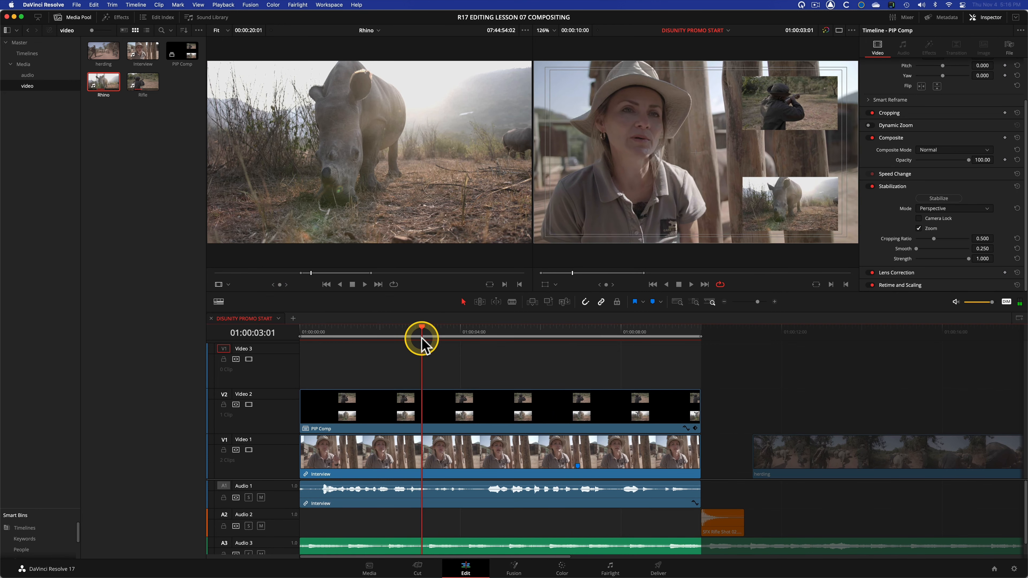
key("space")
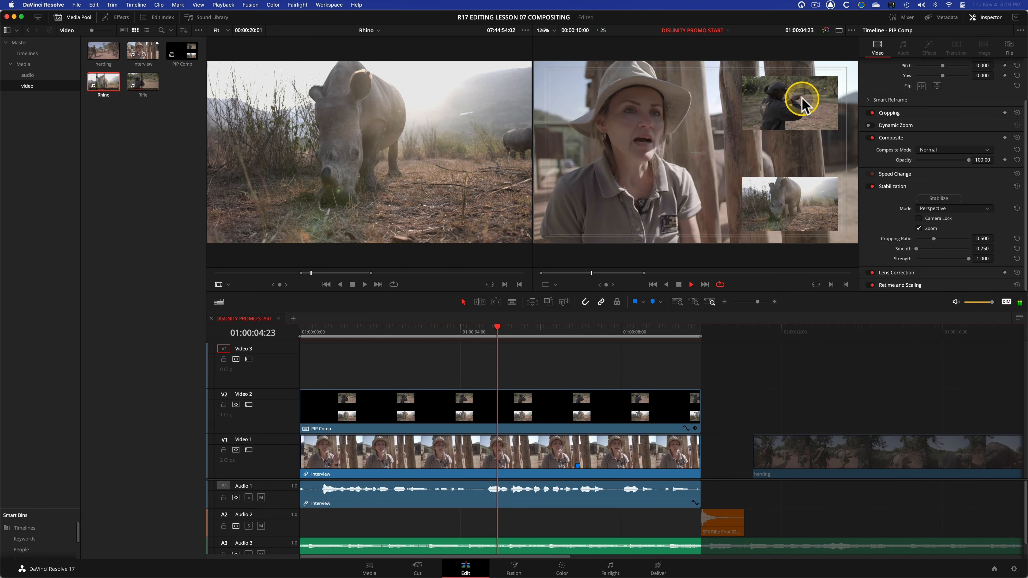
key("space")
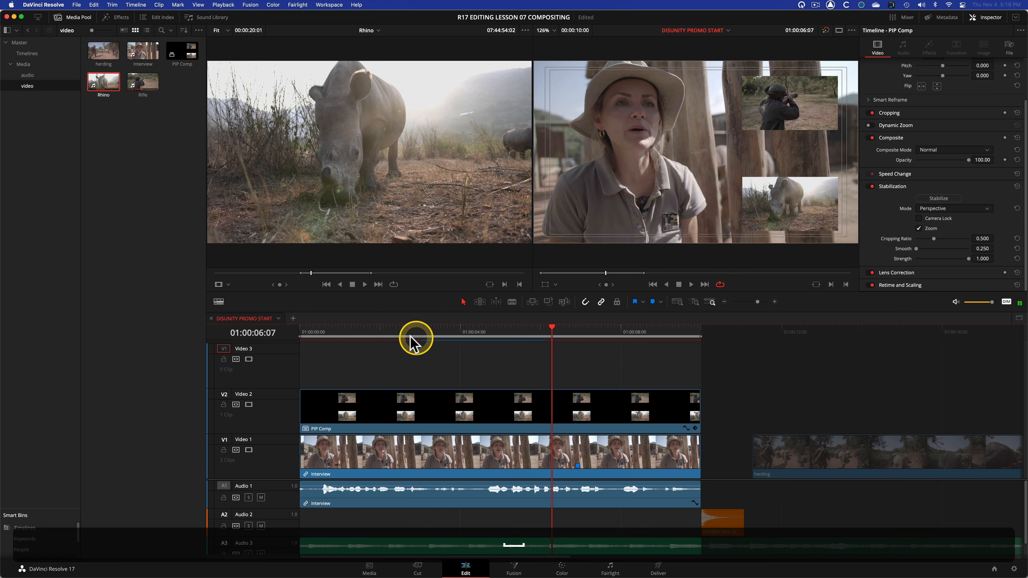
left_click(395, 332)
key("space")
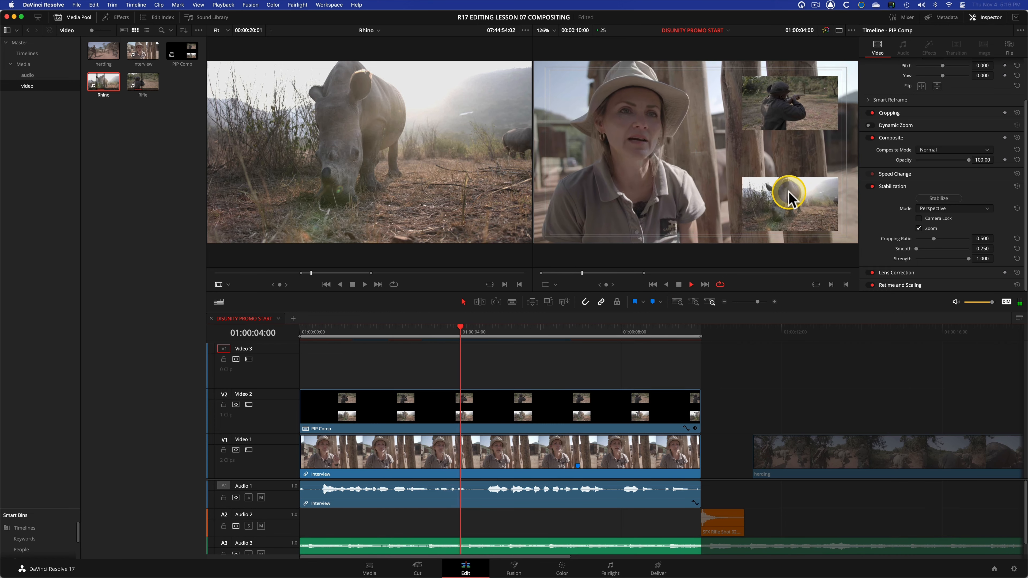
key("space")
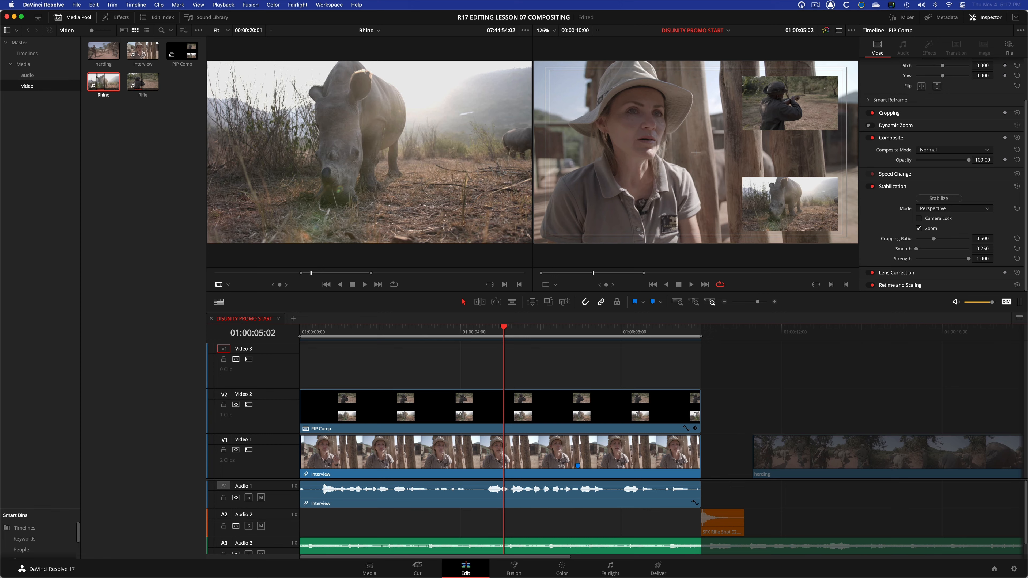
Step: Select the Interview clip on Video 1 and turn on the on-screen Crop controls in the timeline viewer
left_click(499, 451)
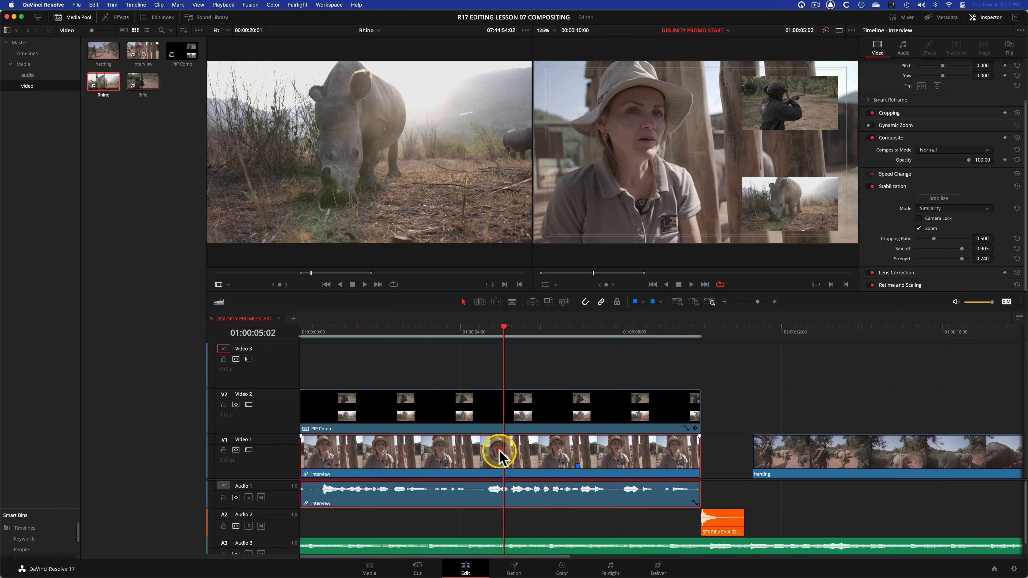
key("shift")
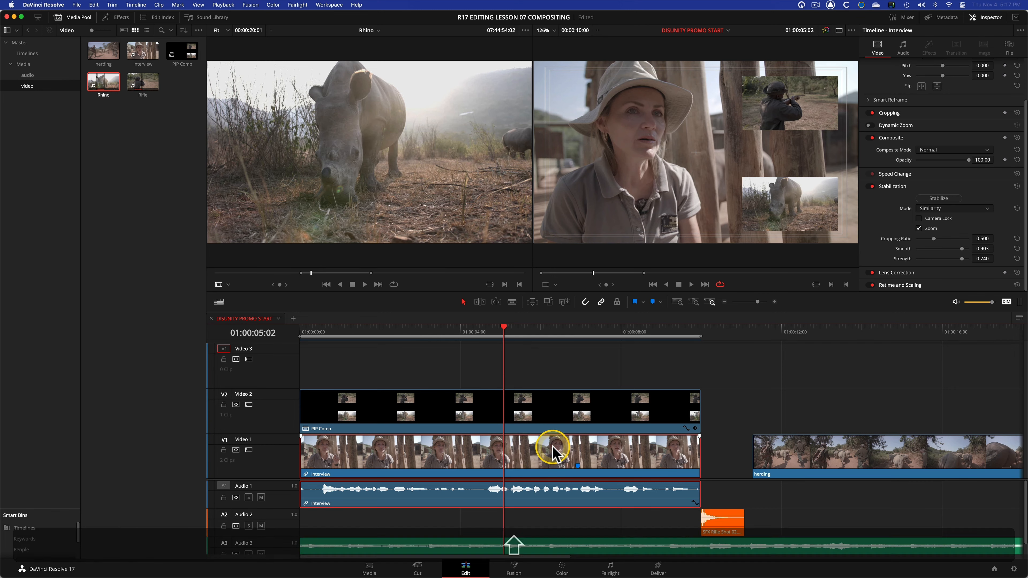
key("shift+grave")
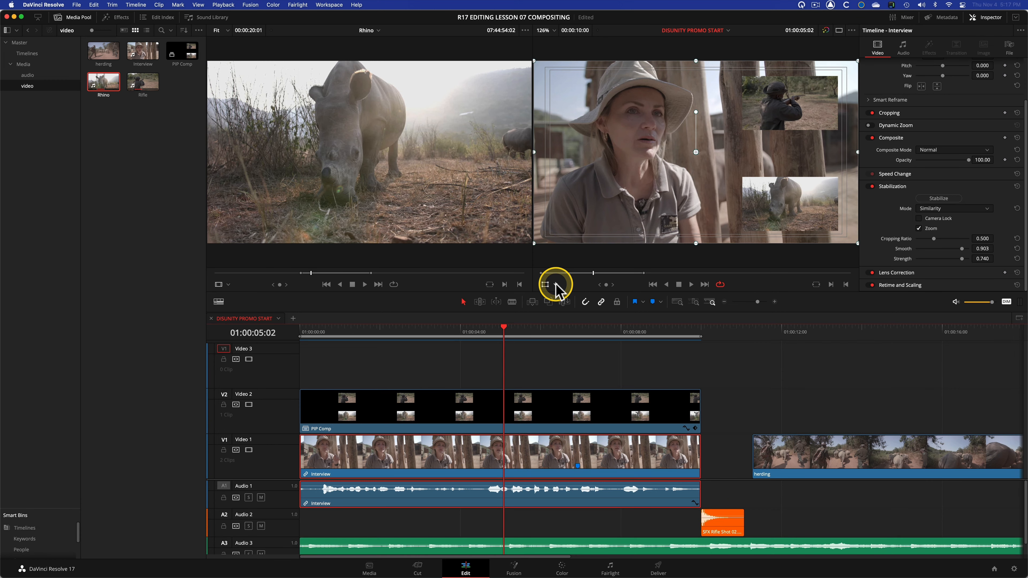
key("ctrl")
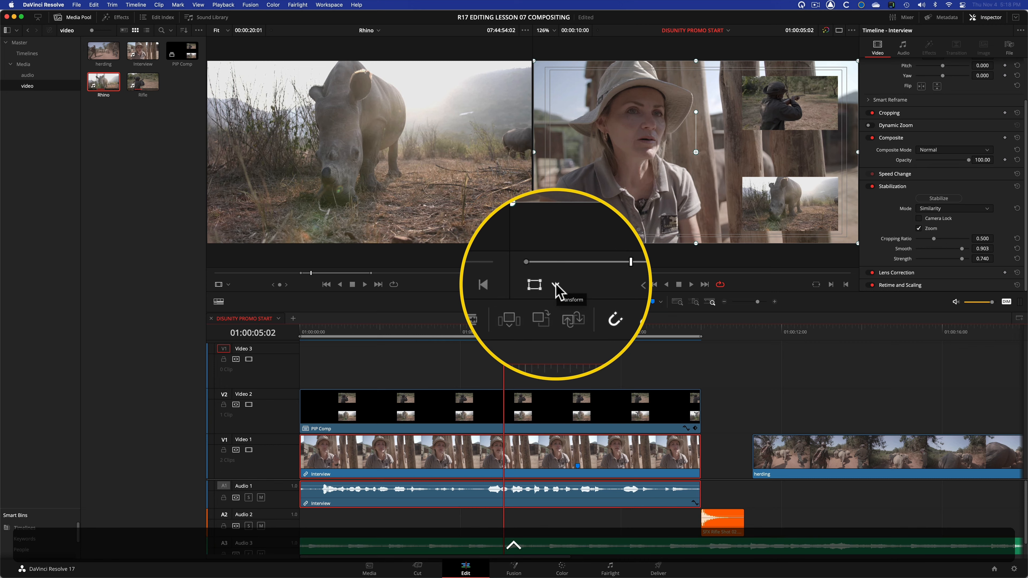
left_click(556, 284)
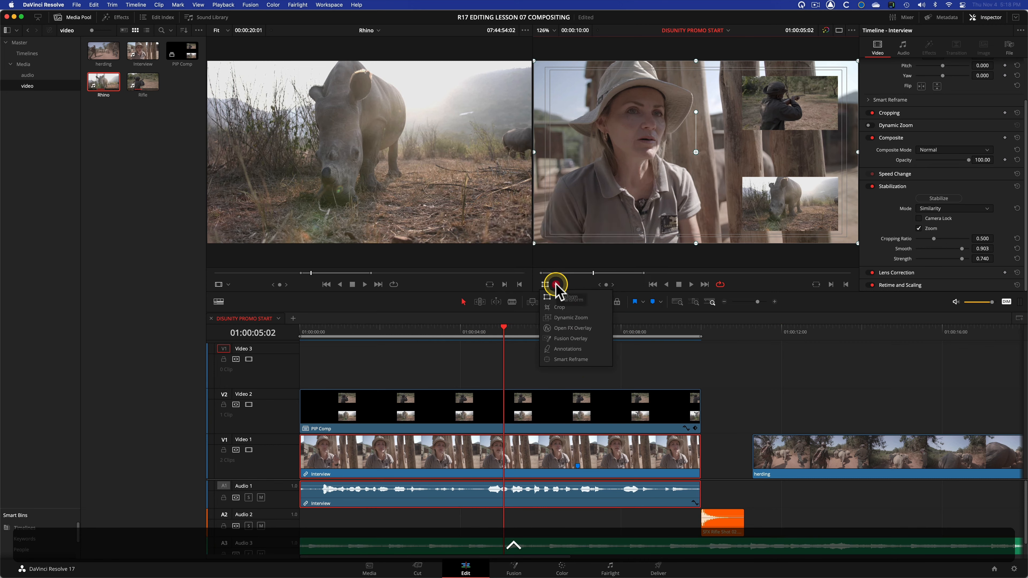
left_click(555, 308)
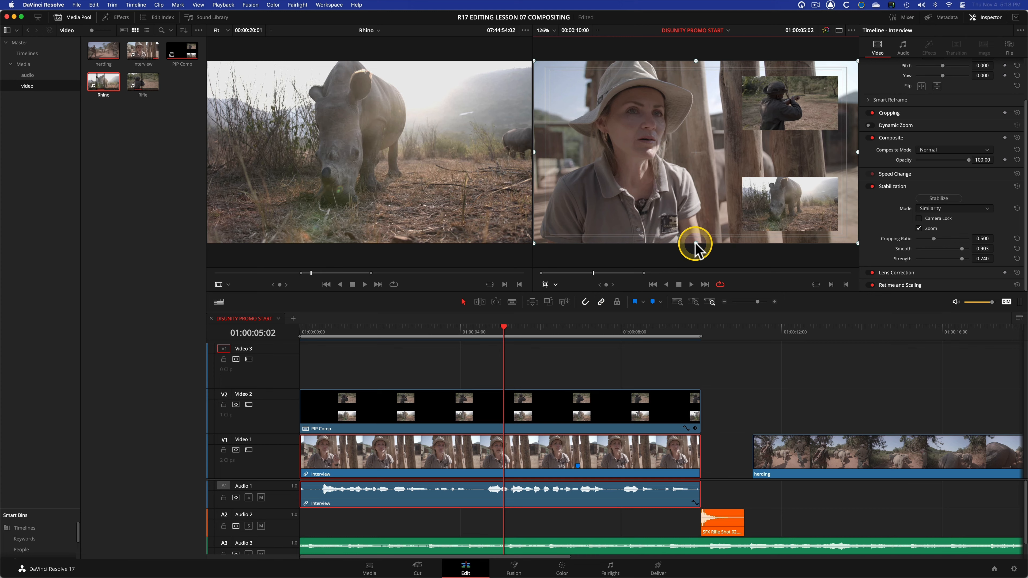
Step: Try cropping the Interview clip from its lower-left corner and its top edge, and undo both crops
left_click_drag(533, 243, 544, 206)
left_click(733, 83)
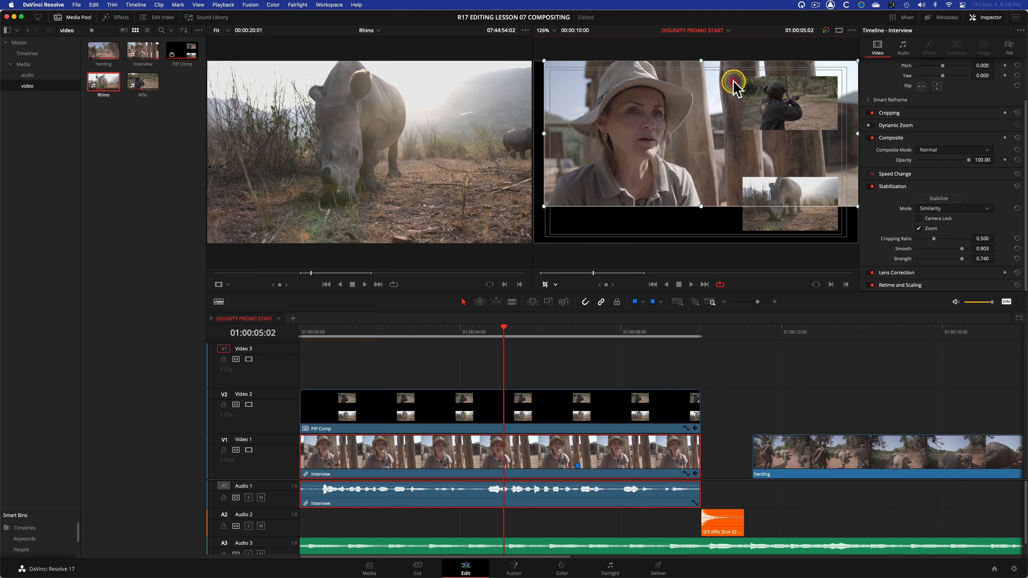
left_click_drag(700, 61, 701, 72)
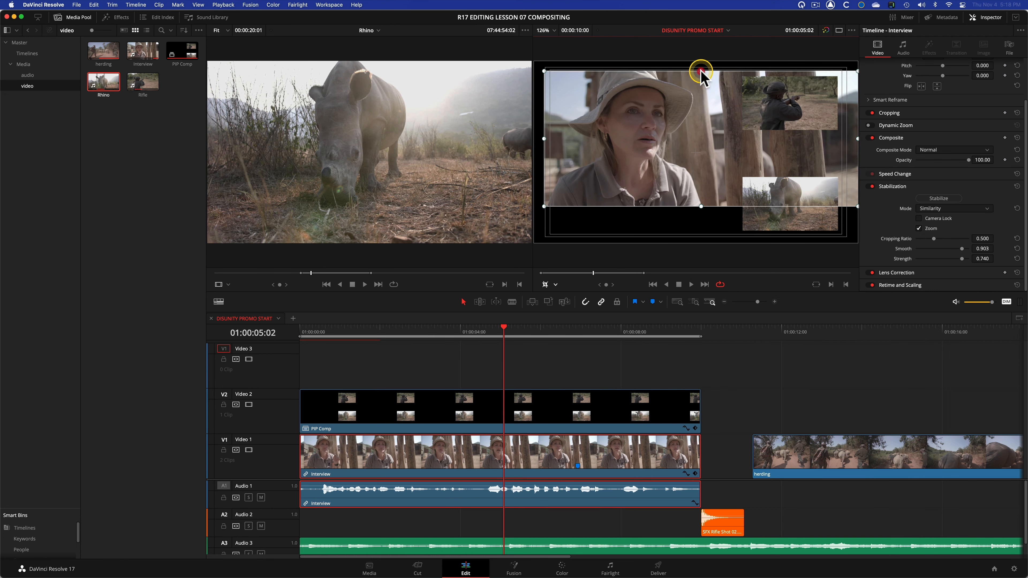
key("super+z")
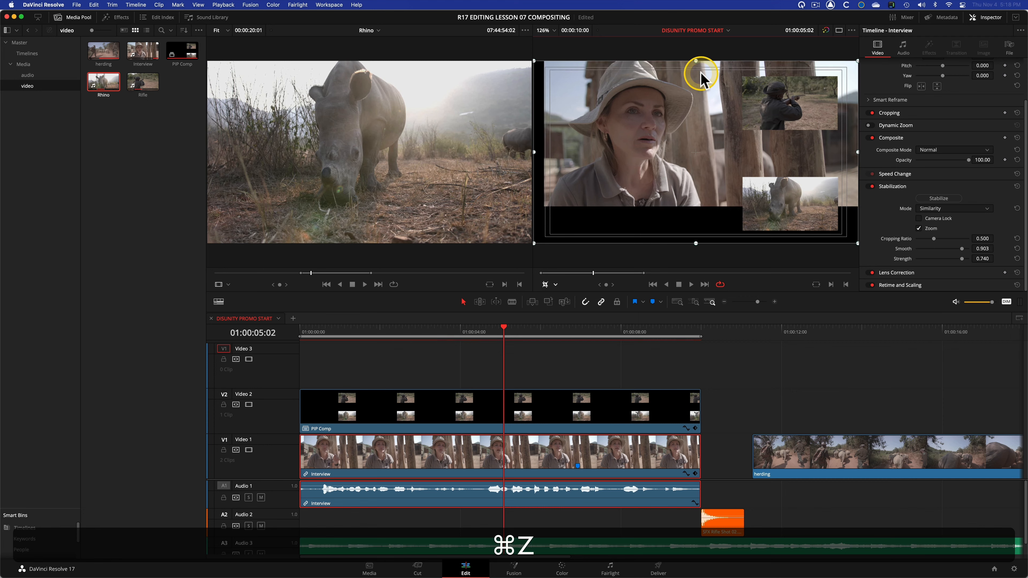
key("super+z")
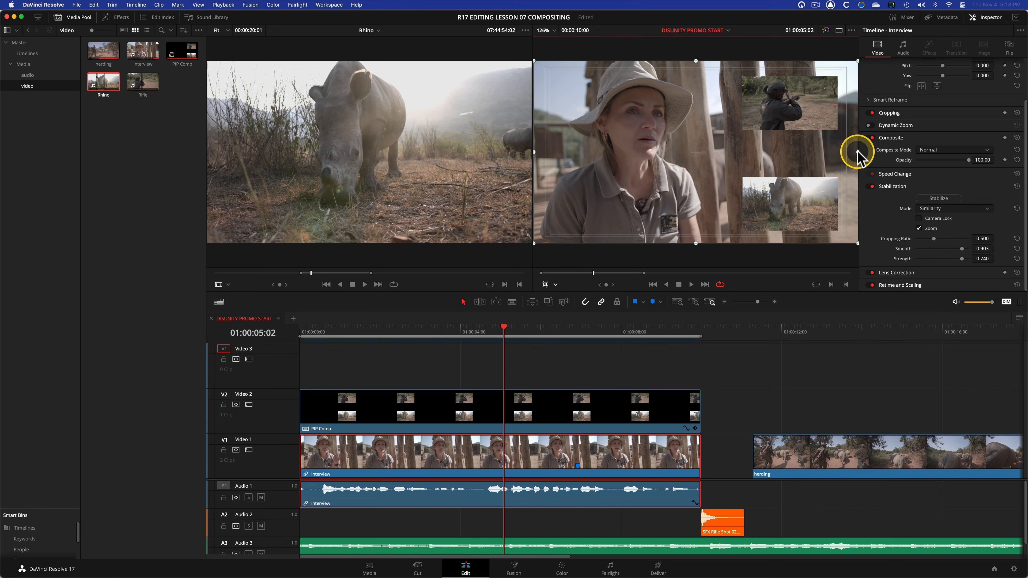
Step: Crop the Interview clip to line up with the insets: about 508 right, 52 bottom, 60 top and 80 left
scroll(823, 153, "down", 1)
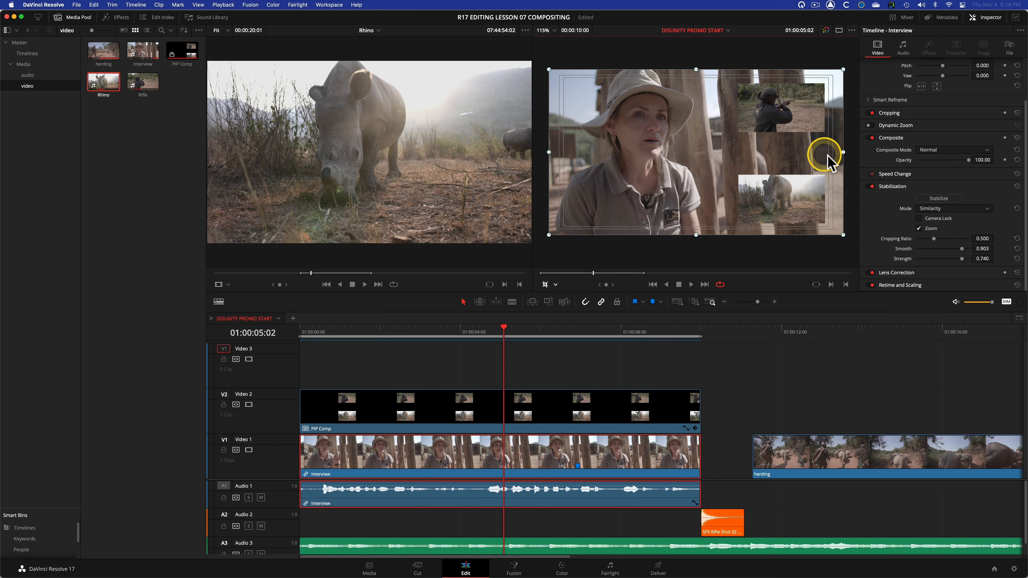
left_click_drag(843, 153, 726, 156)
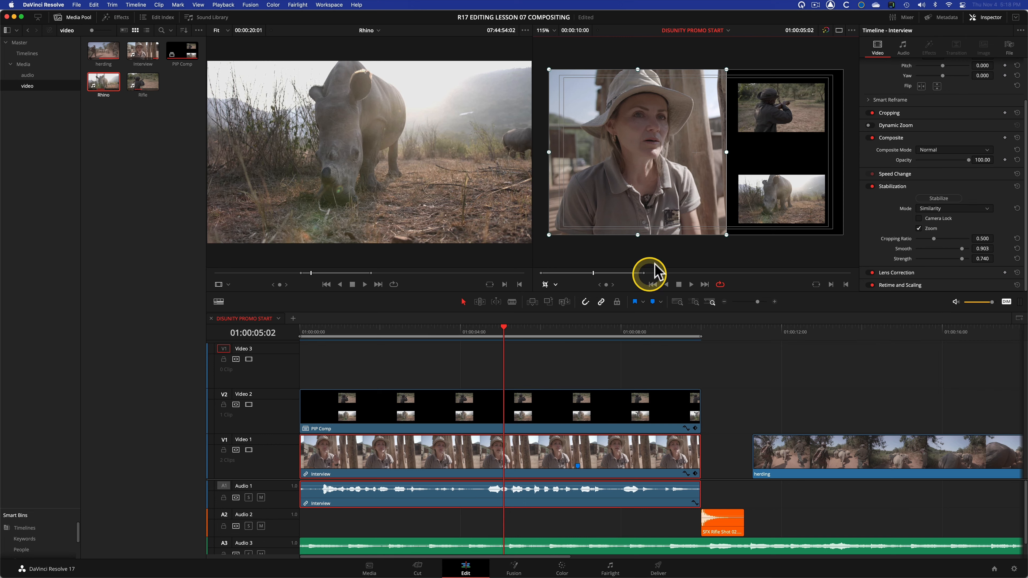
left_click_drag(635, 233, 639, 222)
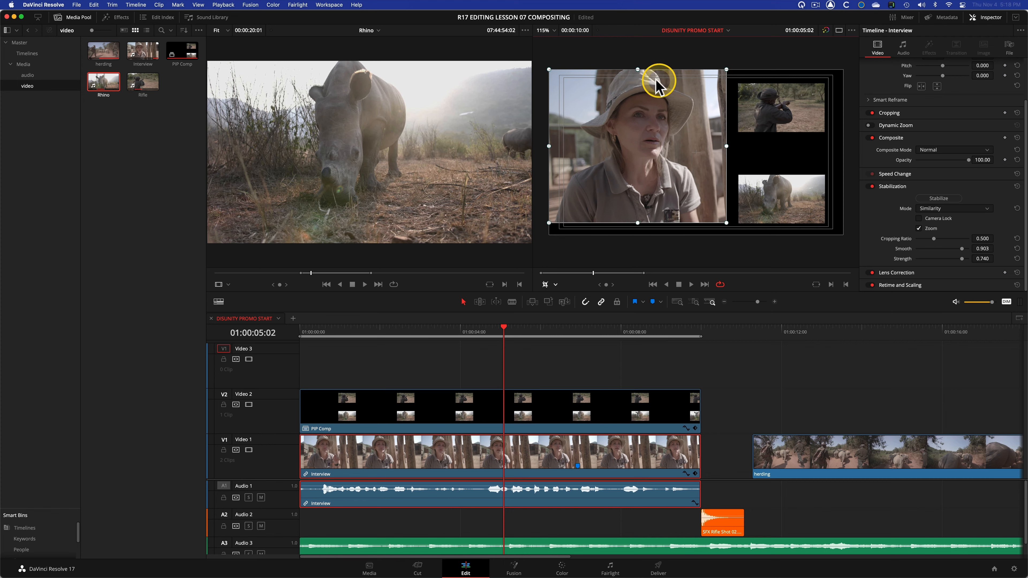
left_click_drag(638, 70, 640, 84)
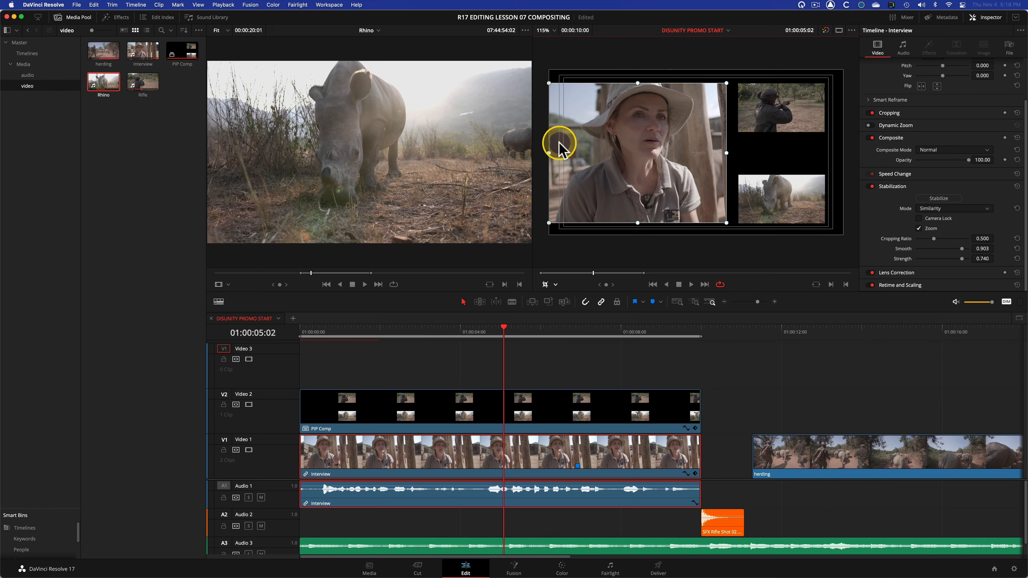
left_click_drag(549, 153, 565, 153)
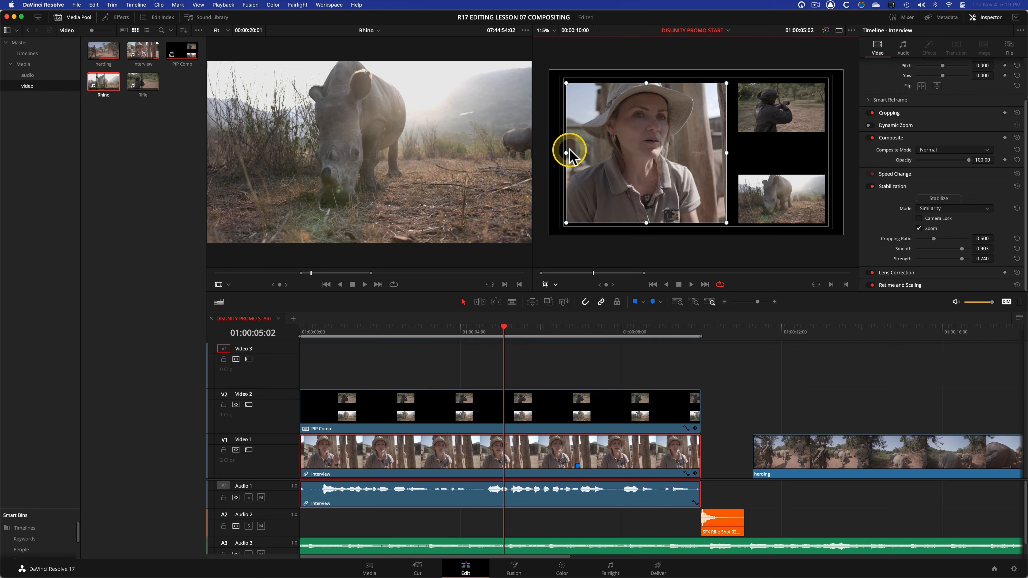
left_click_drag(566, 153, 567, 152)
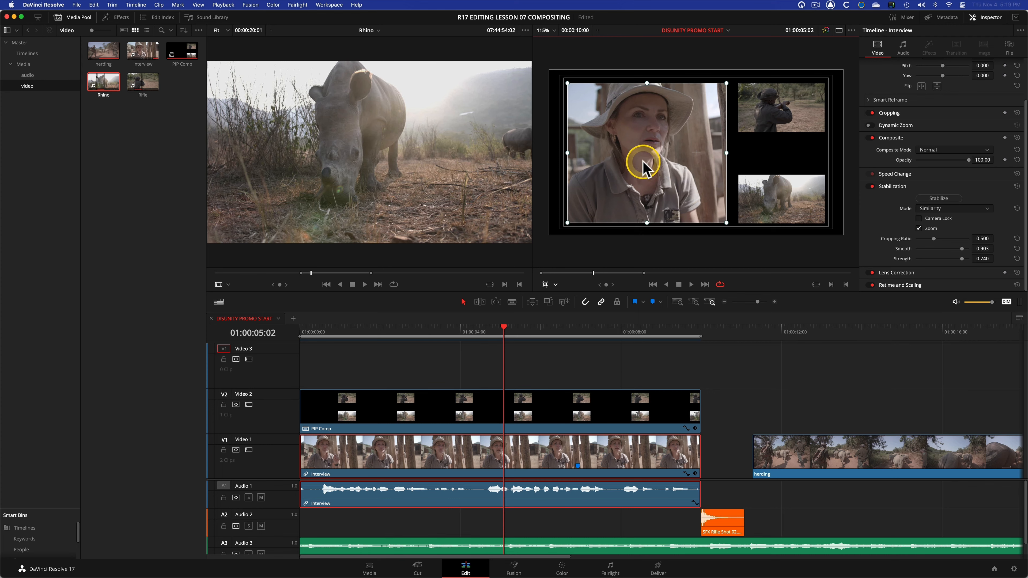
Step: Try lowering the cropped Interview clip to a Position Y of about -41, and reset its position
scroll(975, 85, "up", 2)
left_click_drag(980, 84, 963, 87)
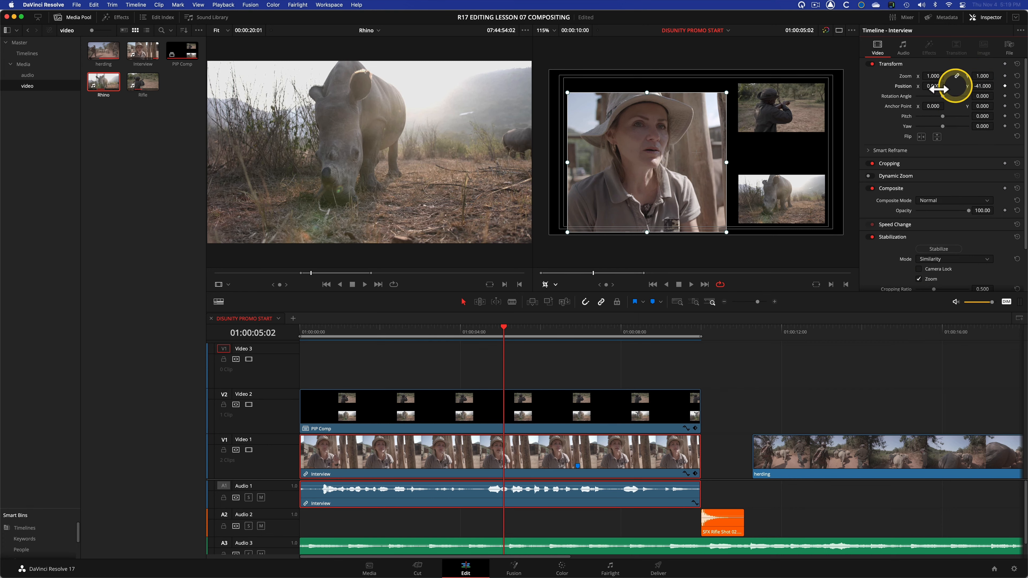
double_click(906, 86)
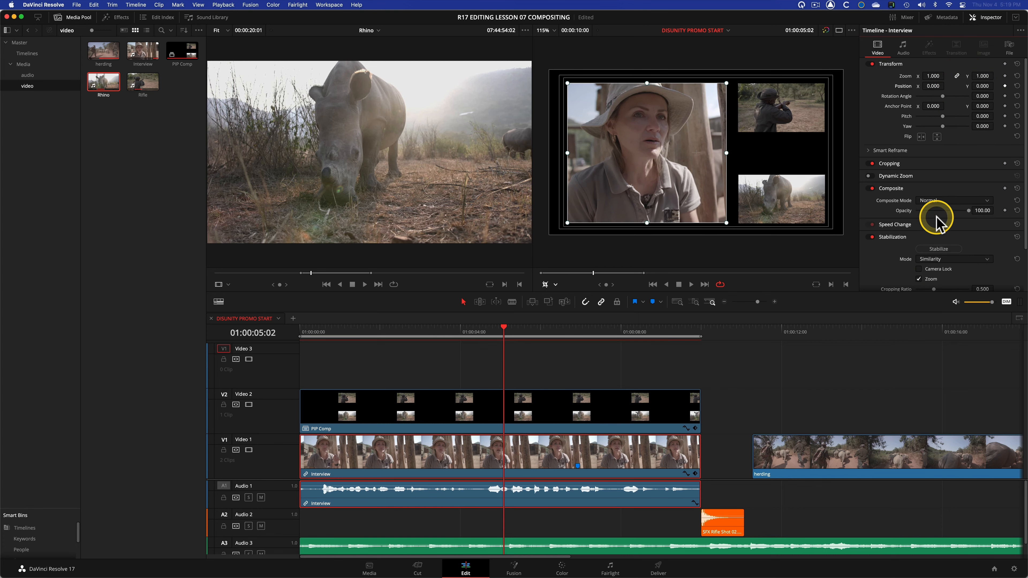
Step: Enable Retain Image Position for the Interview crop, set Position Y to -47, and compare the framing with the option off and on
left_click(900, 166)
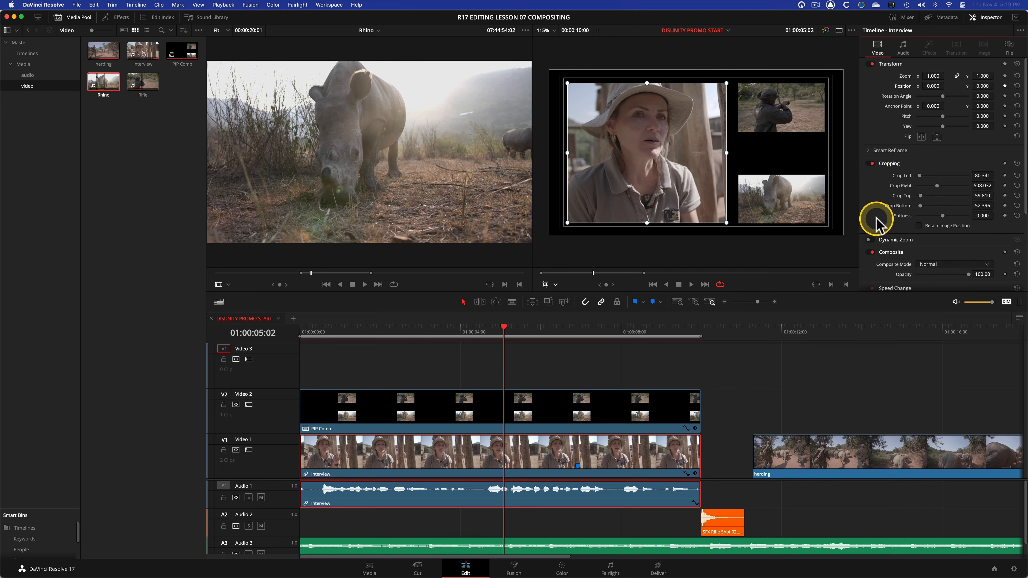
left_click(919, 226)
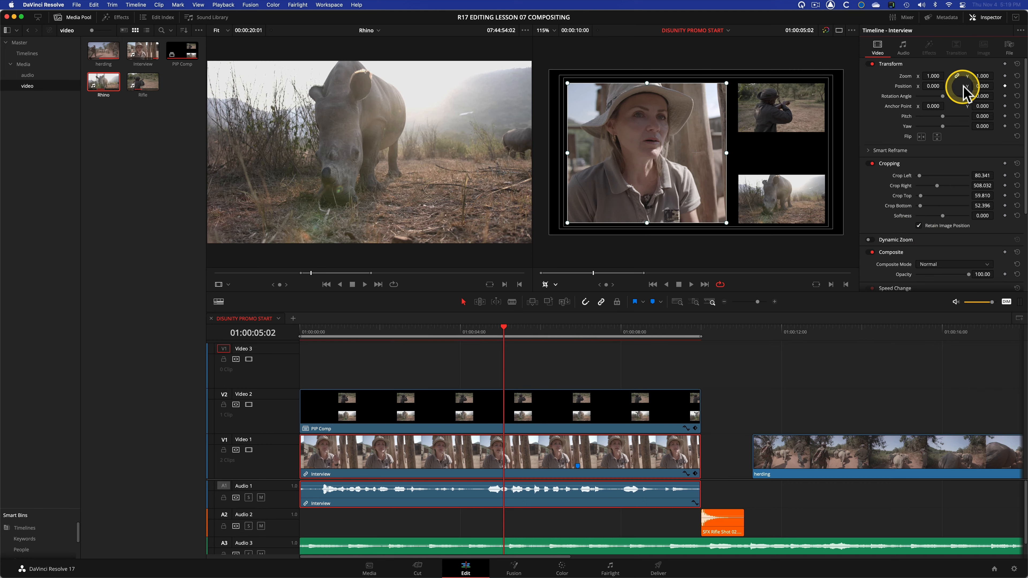
left_click_drag(980, 87, 489, 288)
left_click_drag(464, 289, 456, 287)
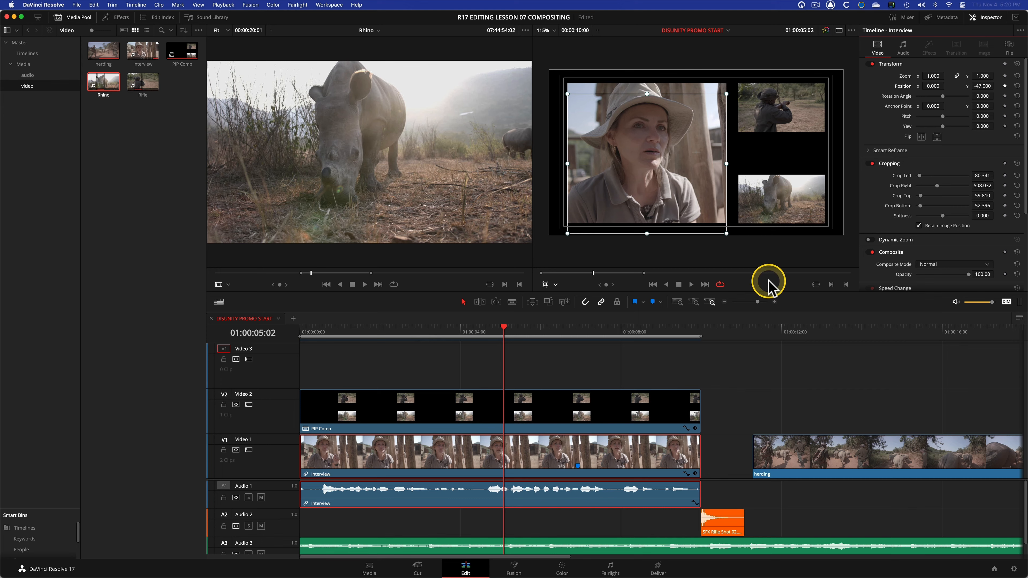
left_click(932, 225)
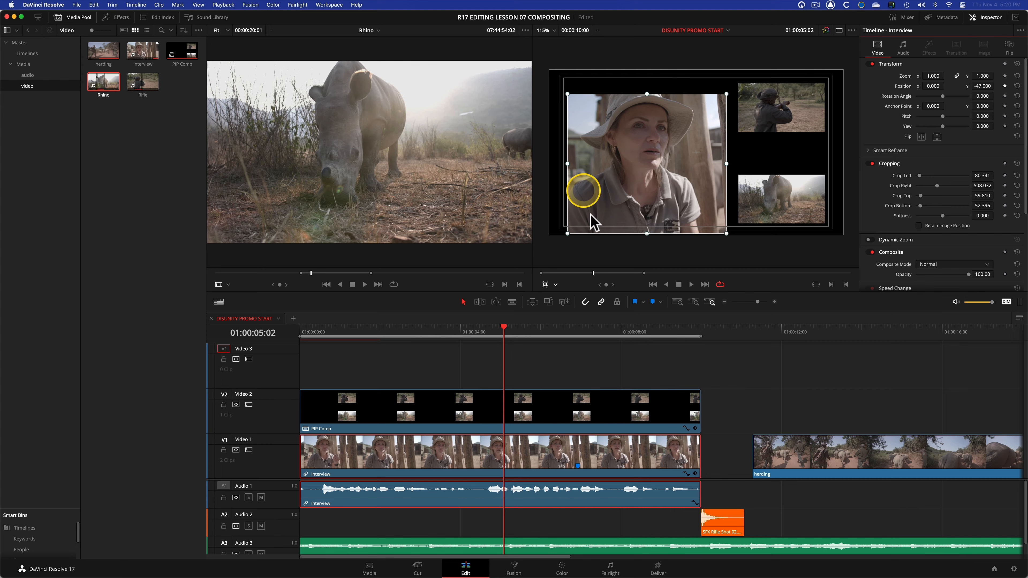
left_click(934, 225)
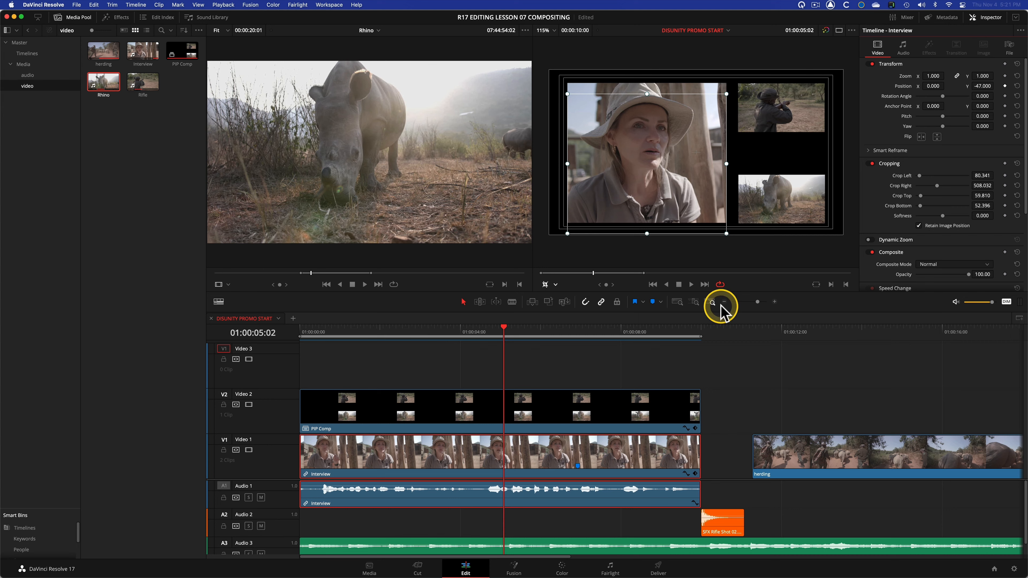
Step: Create a new bin named Textured Background inside the Media bin
left_click(26, 66)
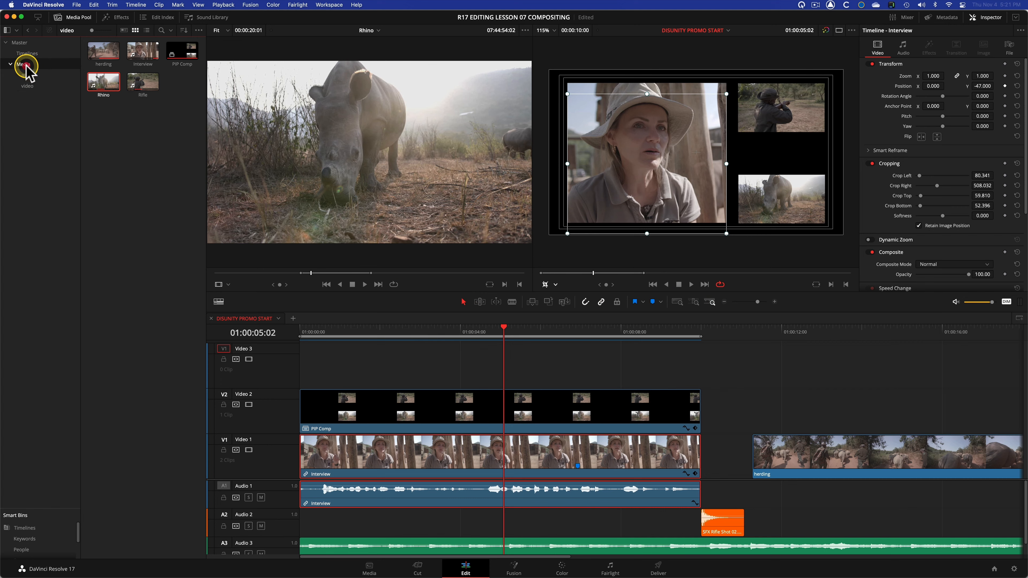
right_click(33, 120)
left_click(43, 128)
key("Return")
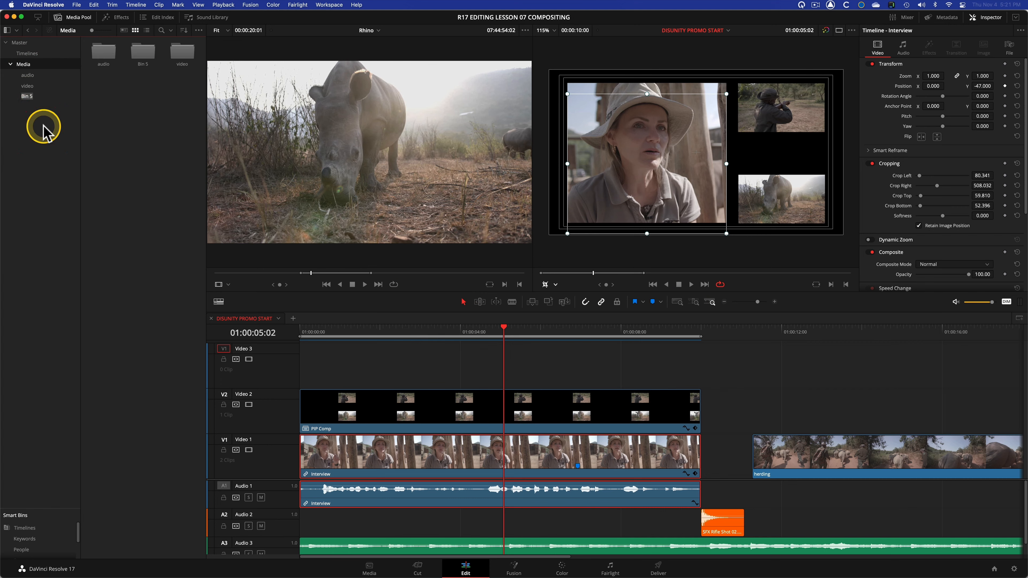
type("Texture")
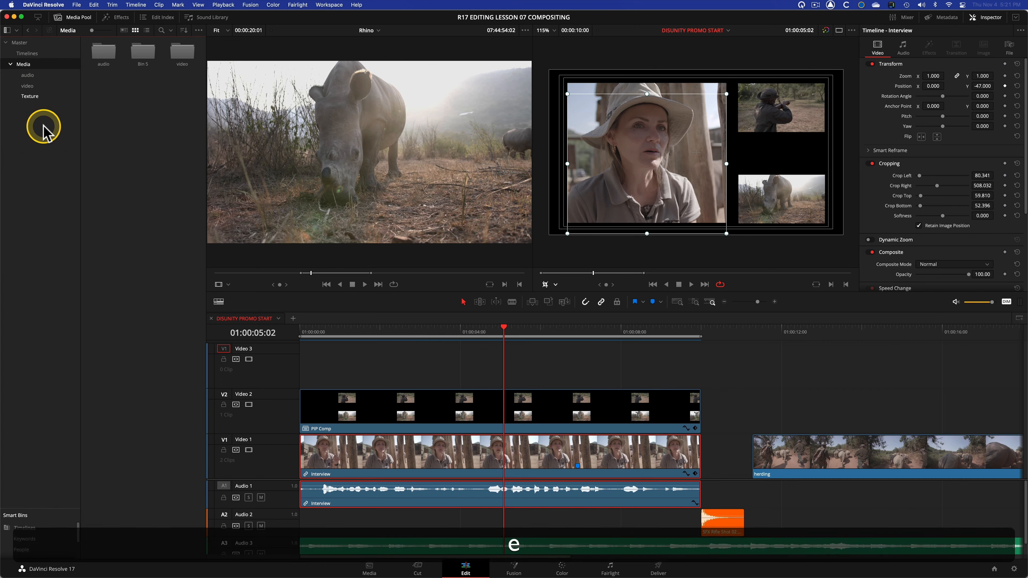
type("d Background")
key("Return")
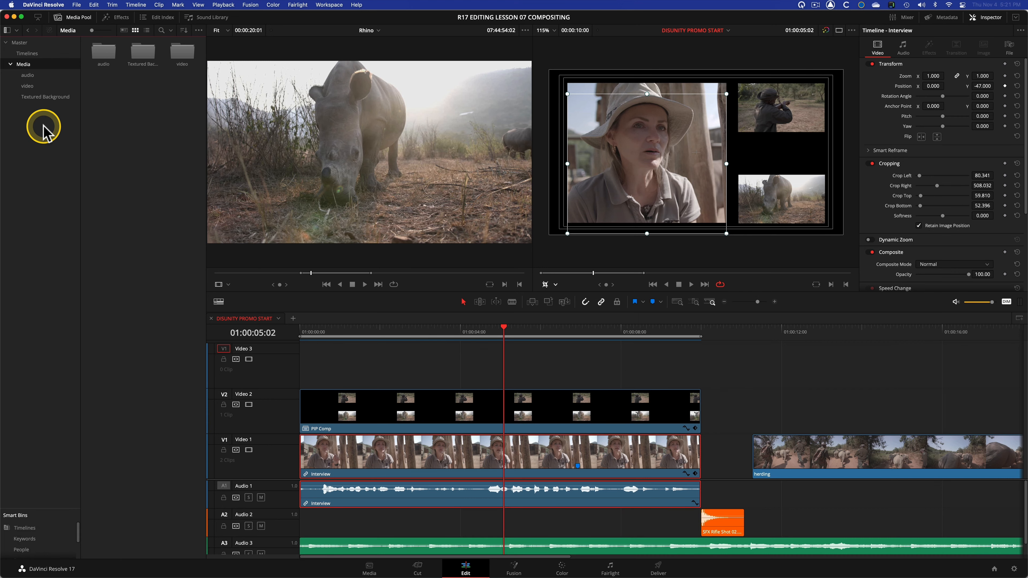
Step: Create a new timeline named Textured BG in the Textured Background bin, keeping the default settings
left_click(46, 97)
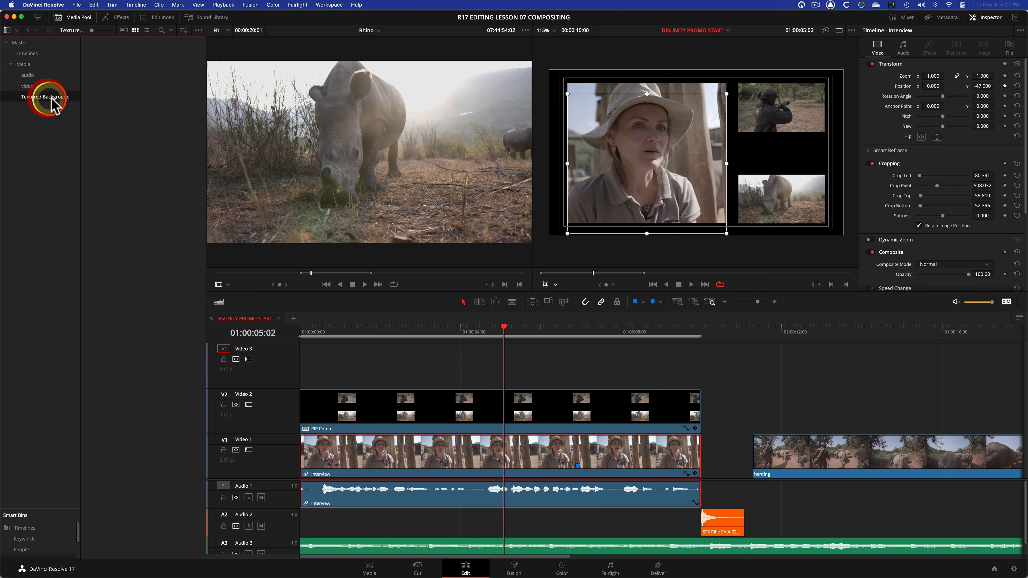
right_click(116, 73)
mouse_move(182, 77)
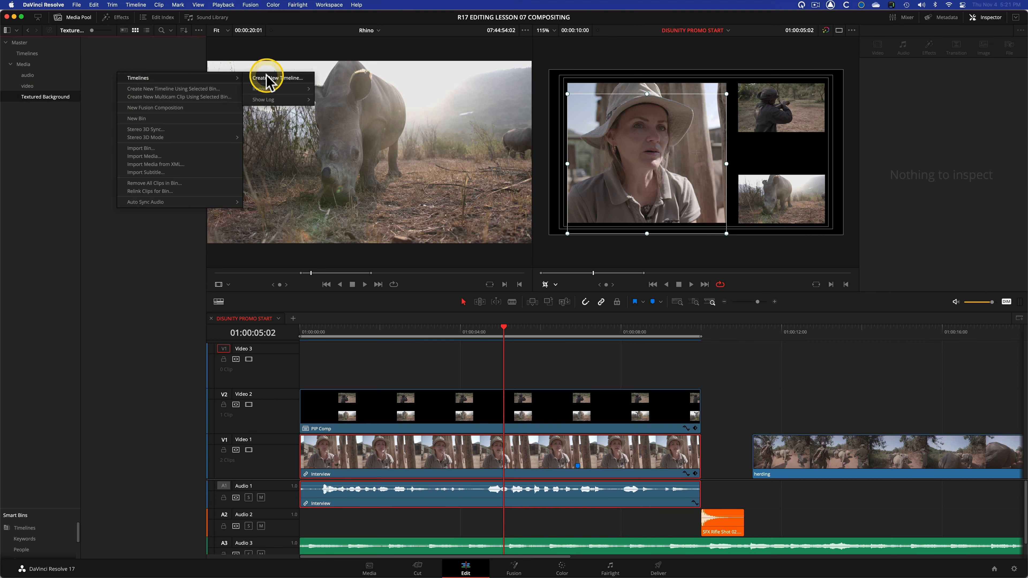
left_click(266, 77)
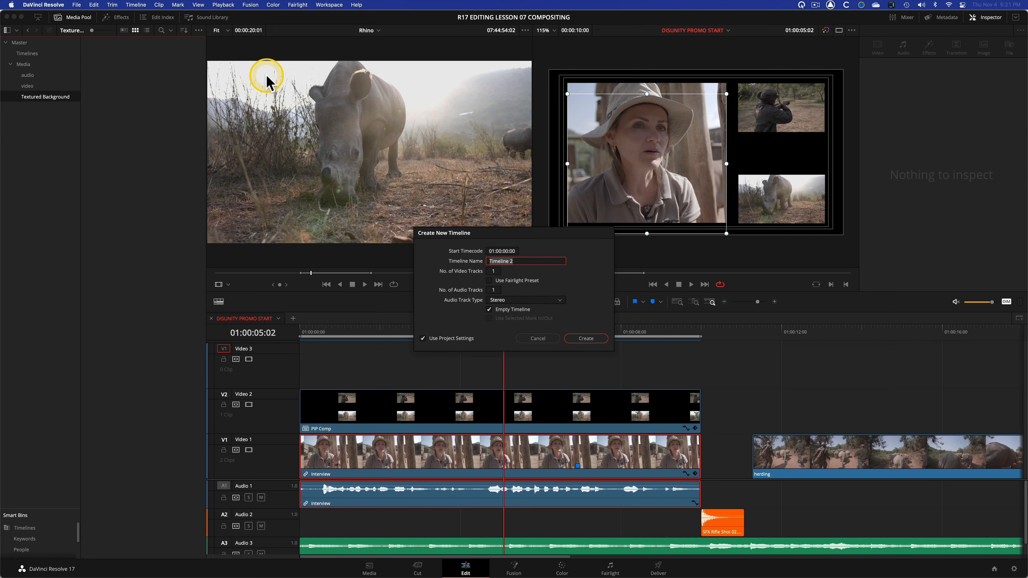
type("Textured")
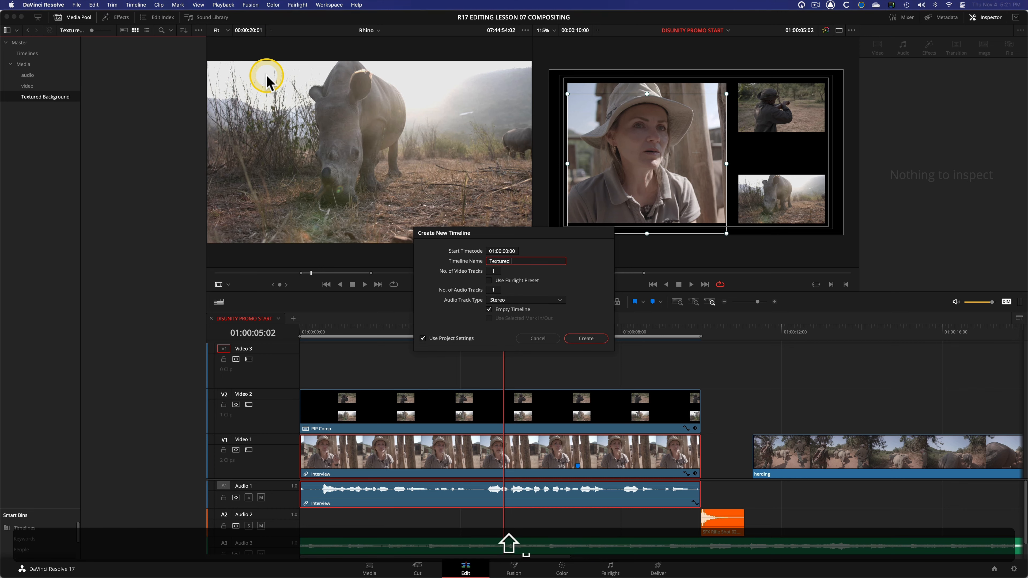
type(" BG")
key("Return")
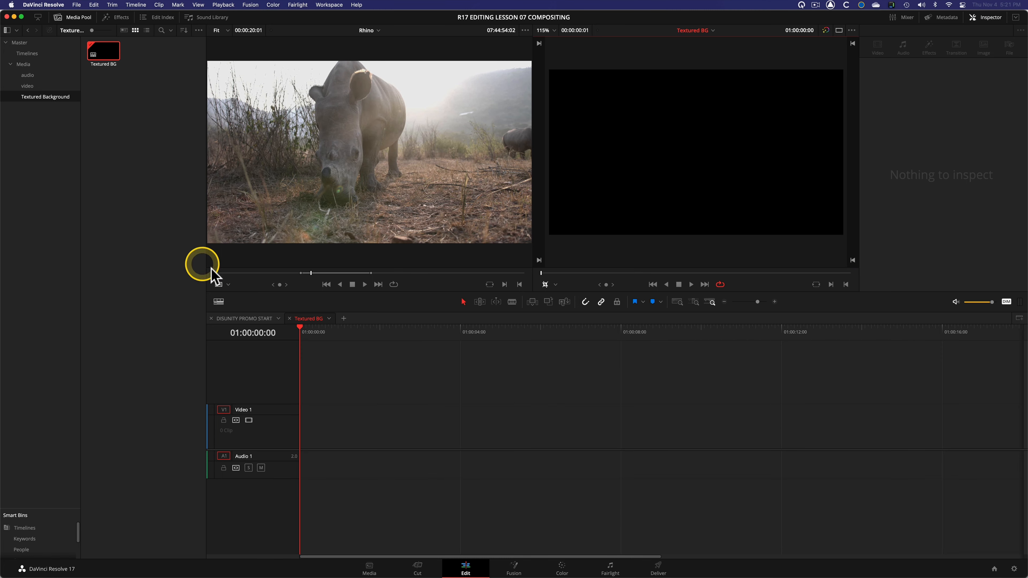
Step: Review the composite's empty background at 01:00:01:21 in DISUNITY PROMO START, and return to the Textured BG timeline
left_click(253, 318)
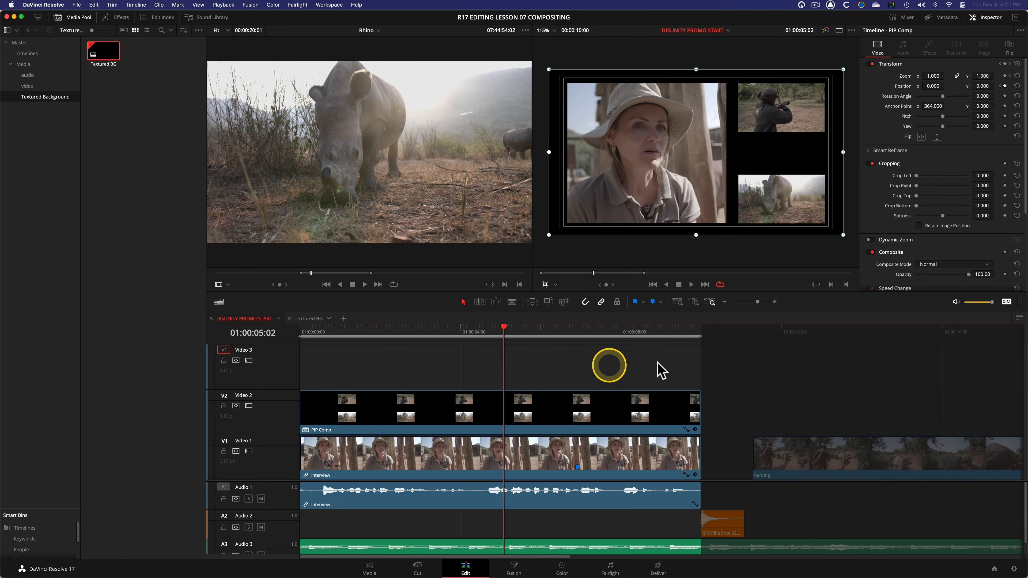
left_click_drag(520, 333, 373, 336)
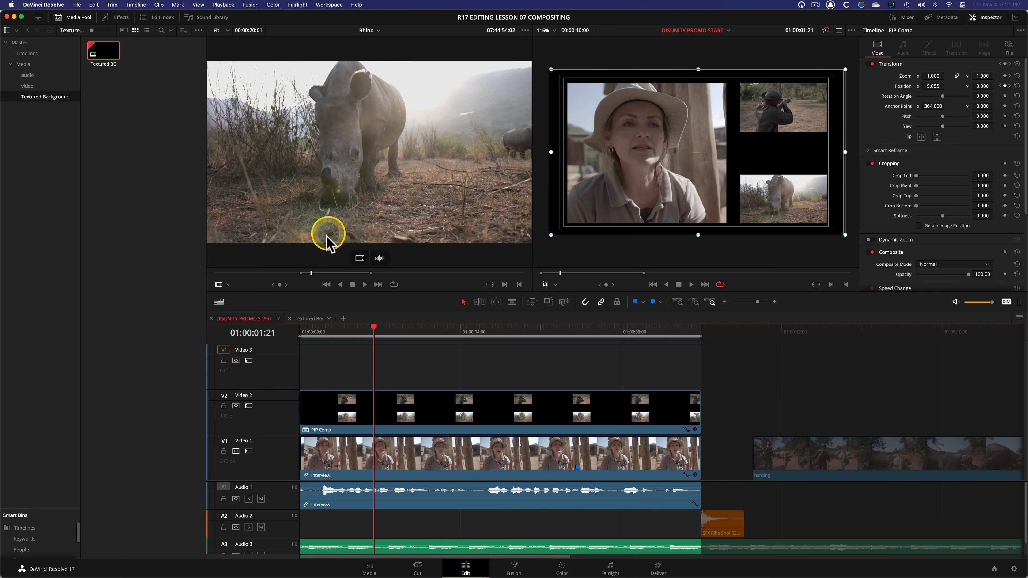
left_click(308, 320)
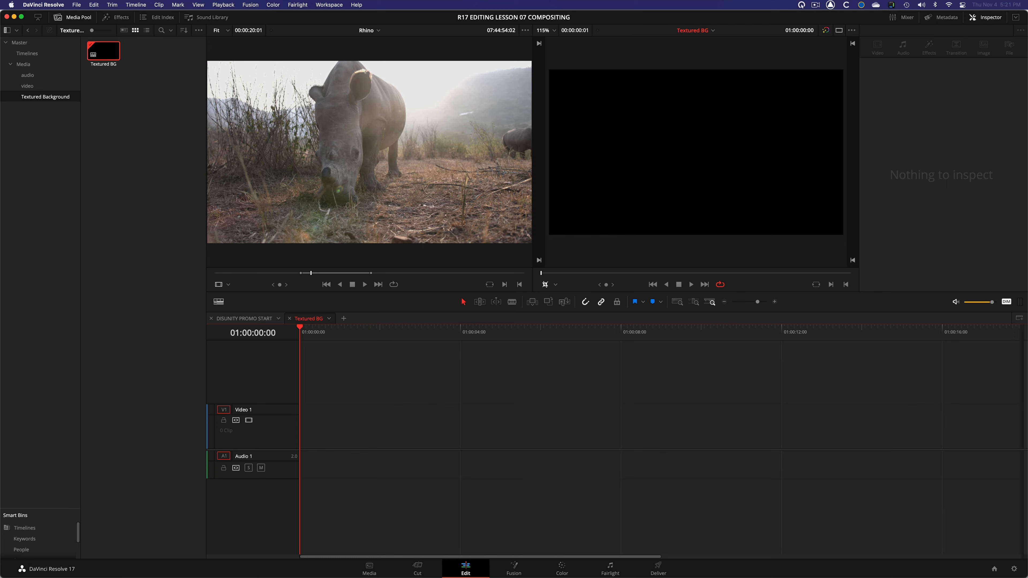
Step: Add the Noise Gradient Fusion generator to Video 1 at the start of the Textured BG timeline
left_click(120, 18)
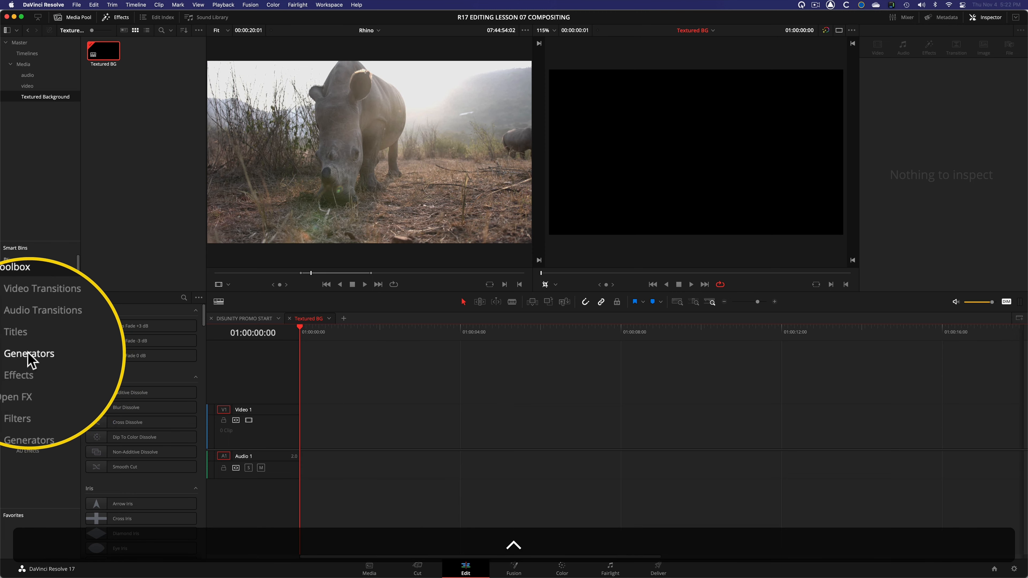
left_click(29, 353)
left_click(129, 514)
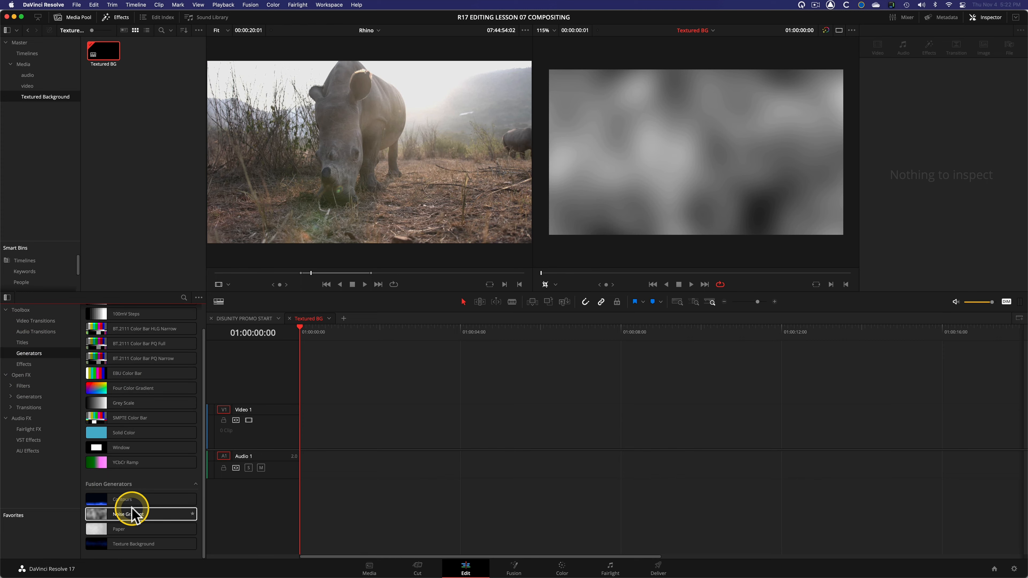
left_click(132, 508)
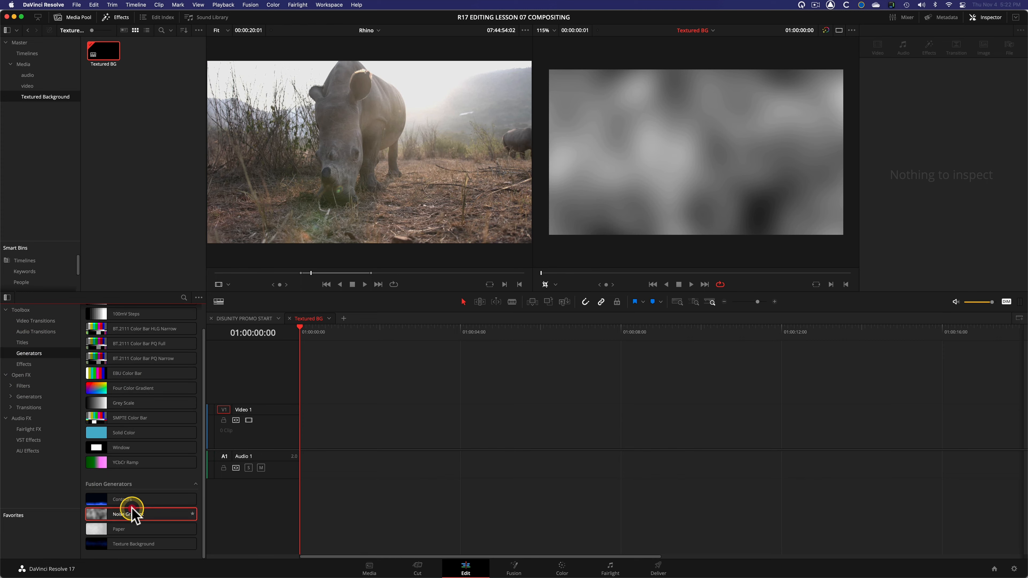
left_click_drag(132, 509, 304, 429)
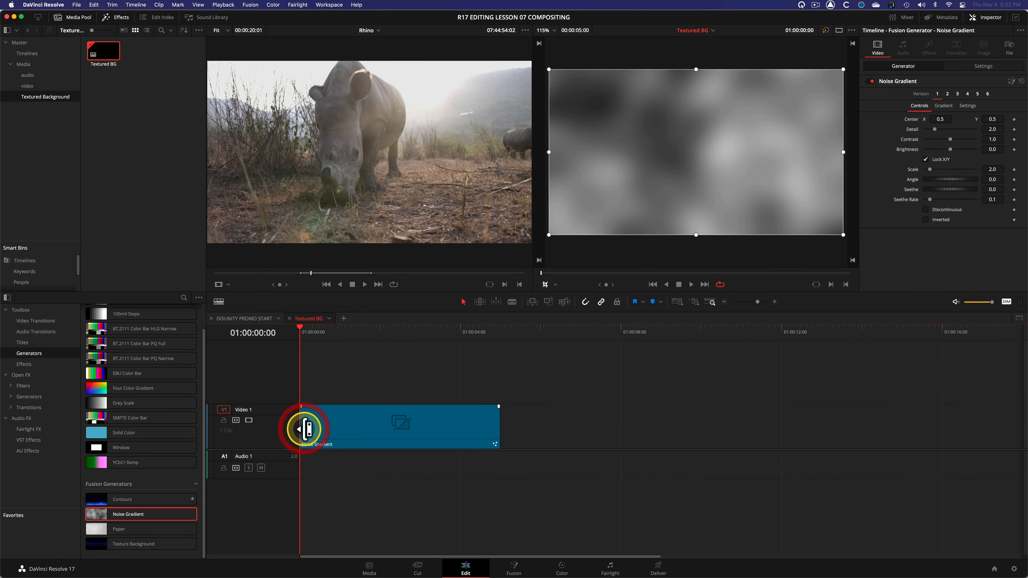
Step: Turn off the on-screen controls in the timeline viewer and play back the Noise Gradient animation
left_click(552, 286)
left_click(556, 285)
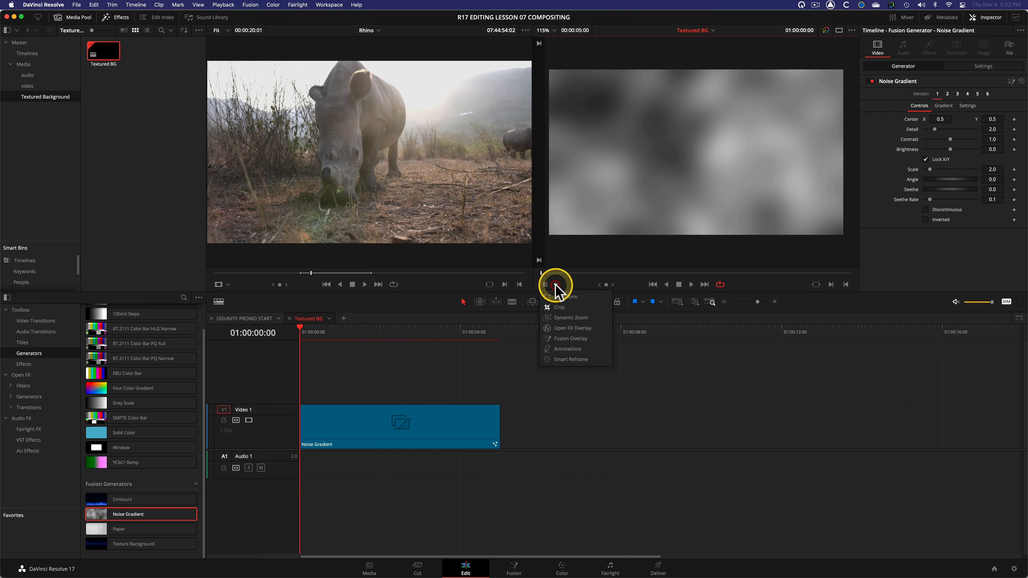
left_click(557, 306)
left_click(542, 287)
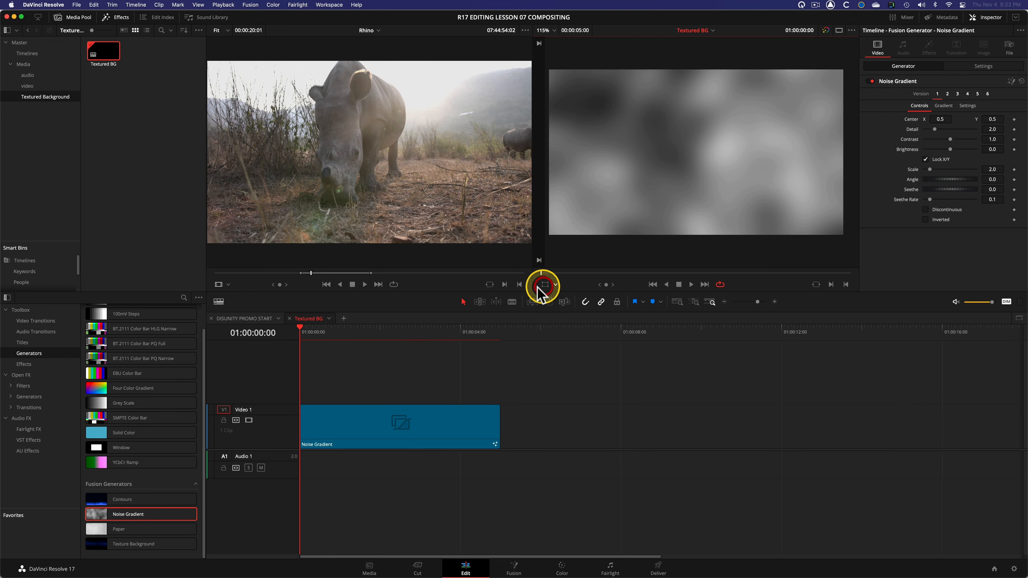
key("space")
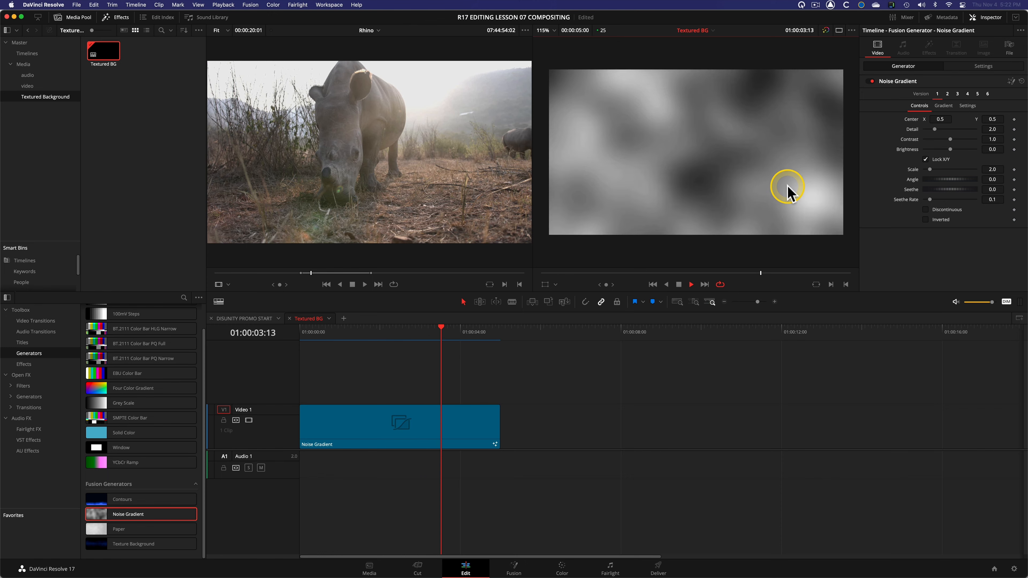
key("space")
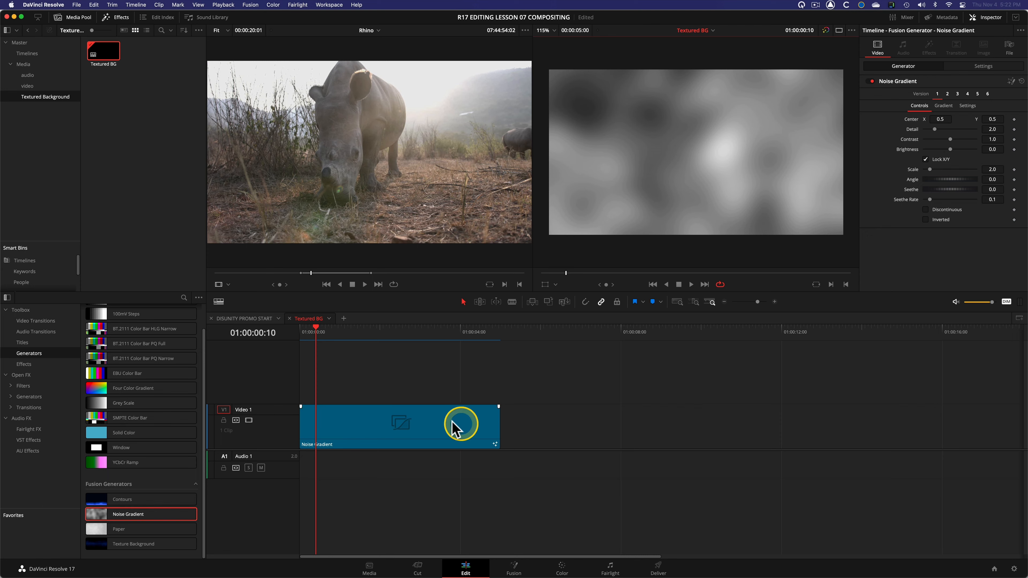
Step: Bring up the available clip commands for the Noise Gradient clip on Video 1
right_click(427, 422)
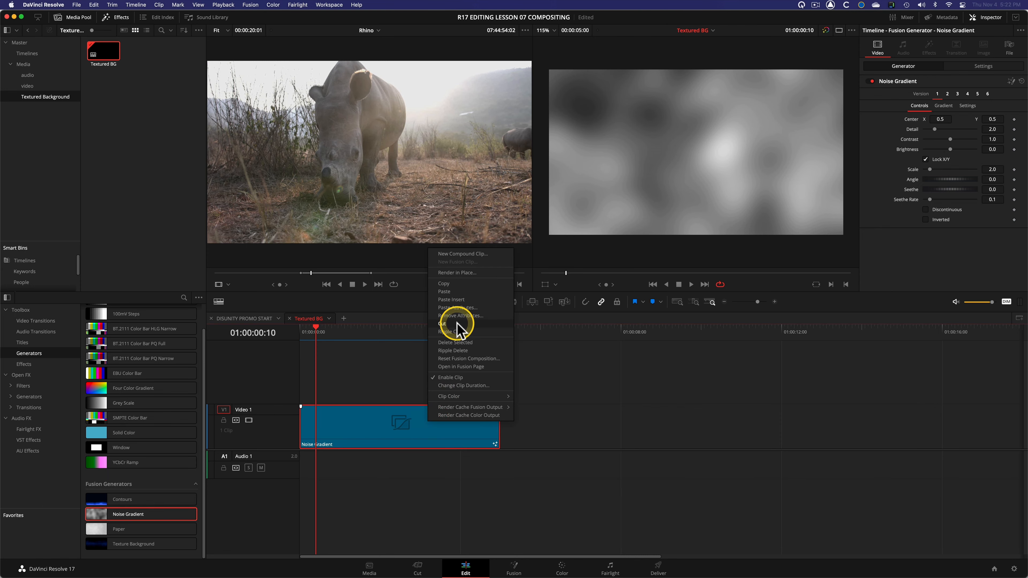
Step: Change the Noise Gradient clip's duration to 10 seconds
left_click(466, 384)
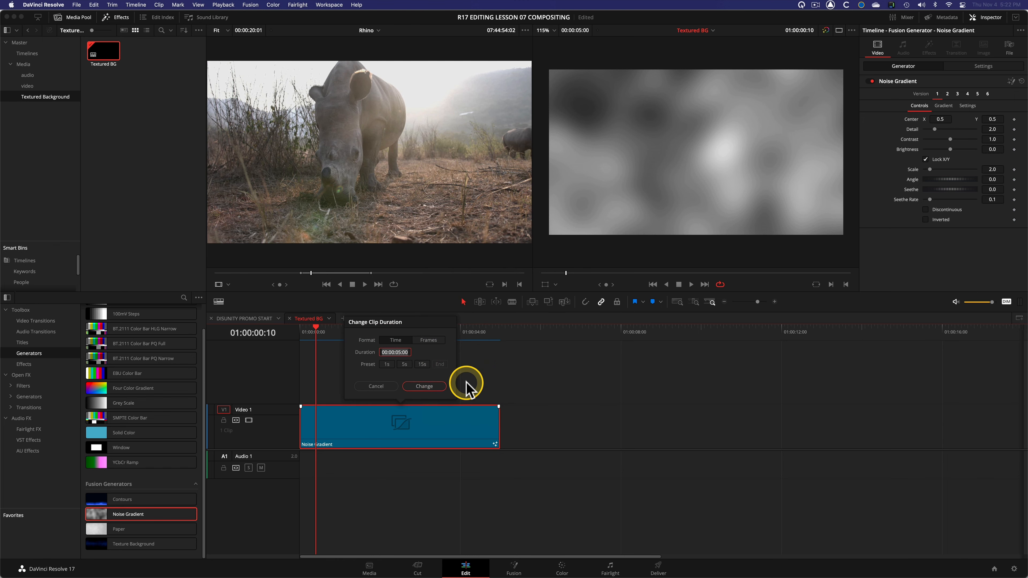
type("10.")
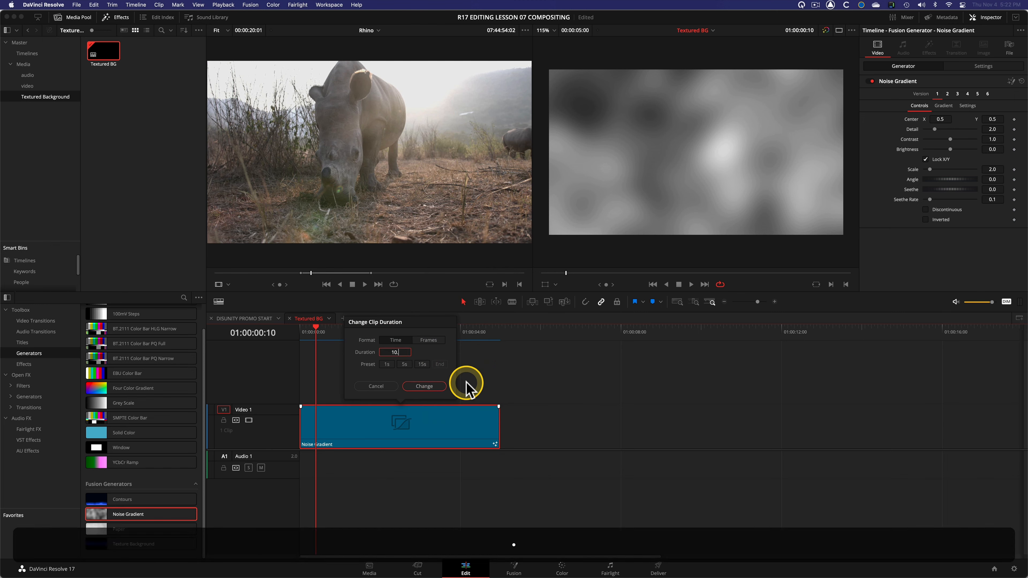
key("Return")
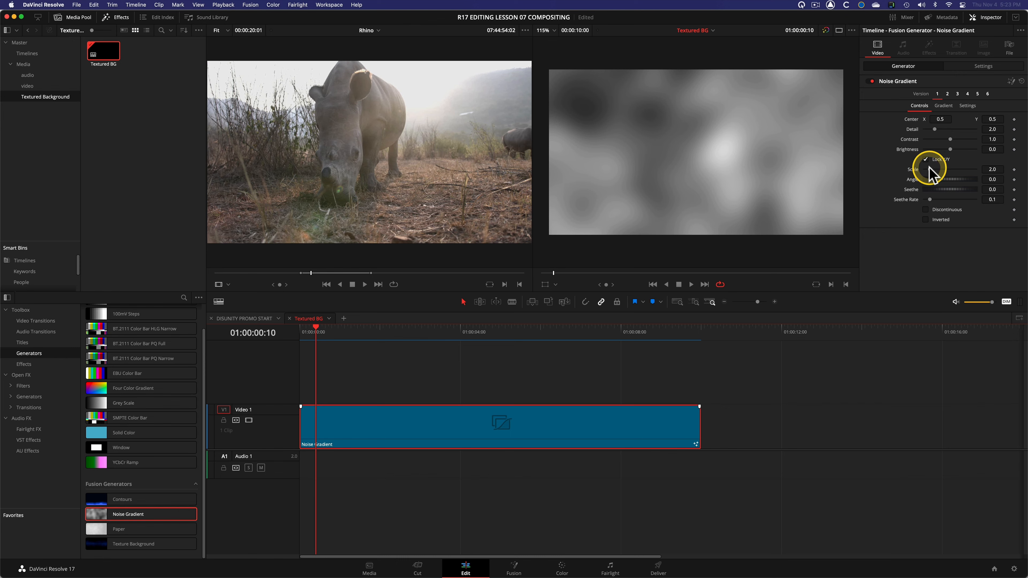
Step: Increase the Noise Gradient's scale to about 6.14 and play back part of the clip to preview the texture
left_click_drag(930, 169, 941, 169)
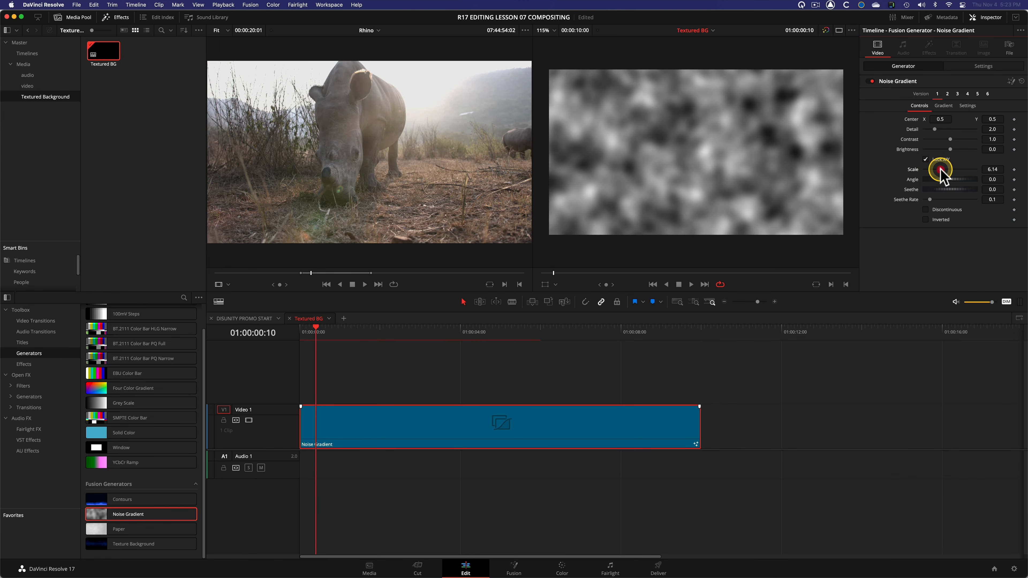
key("space")
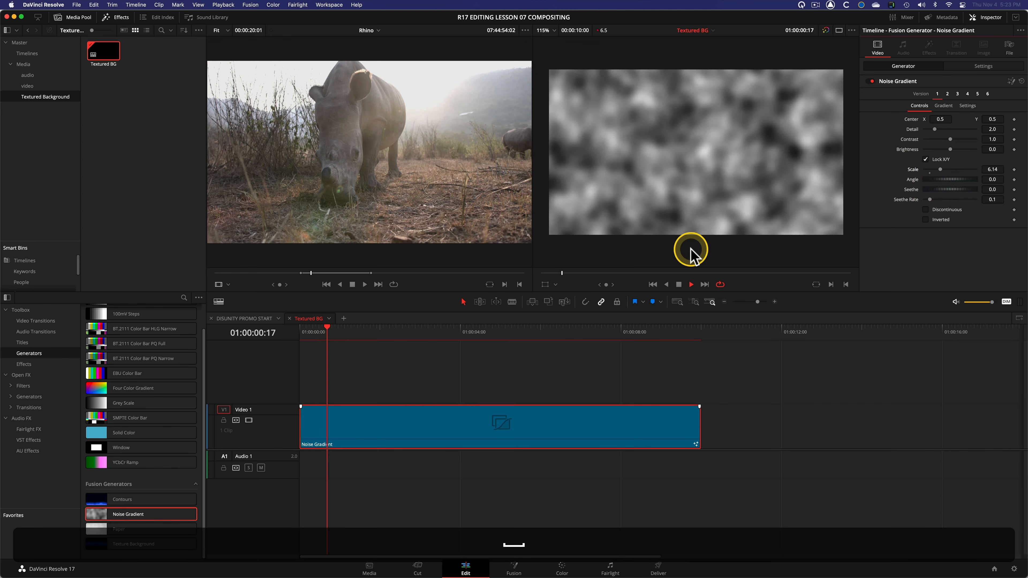
key("space")
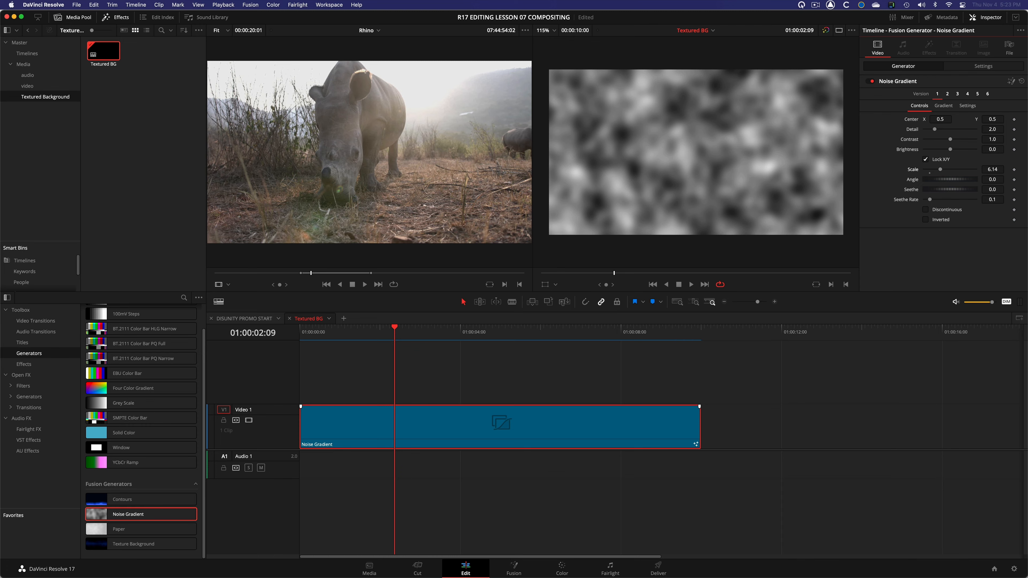
key("ctrl")
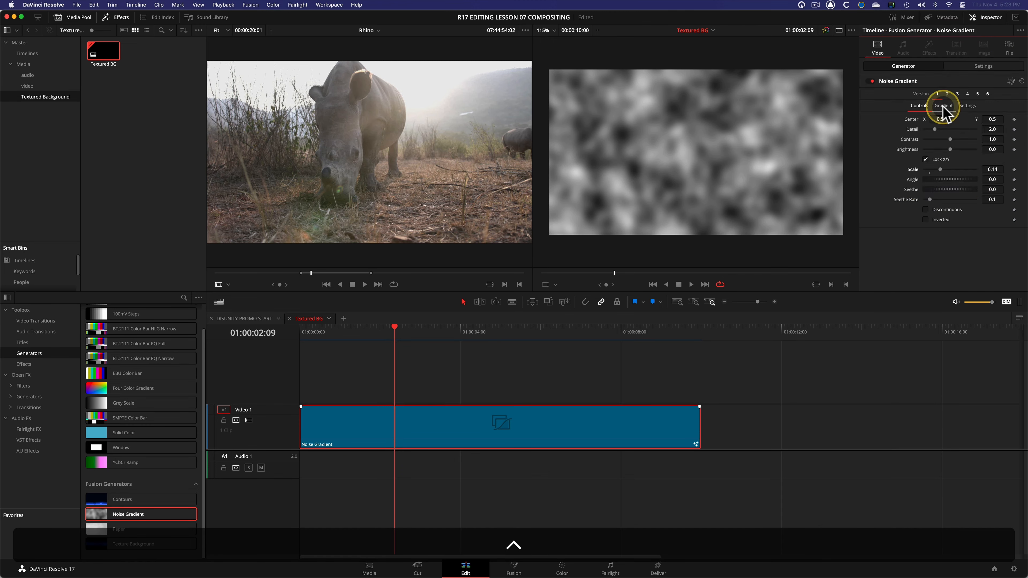
Step: Change the Noise Gradient's gradient type to Linear
left_click(944, 106)
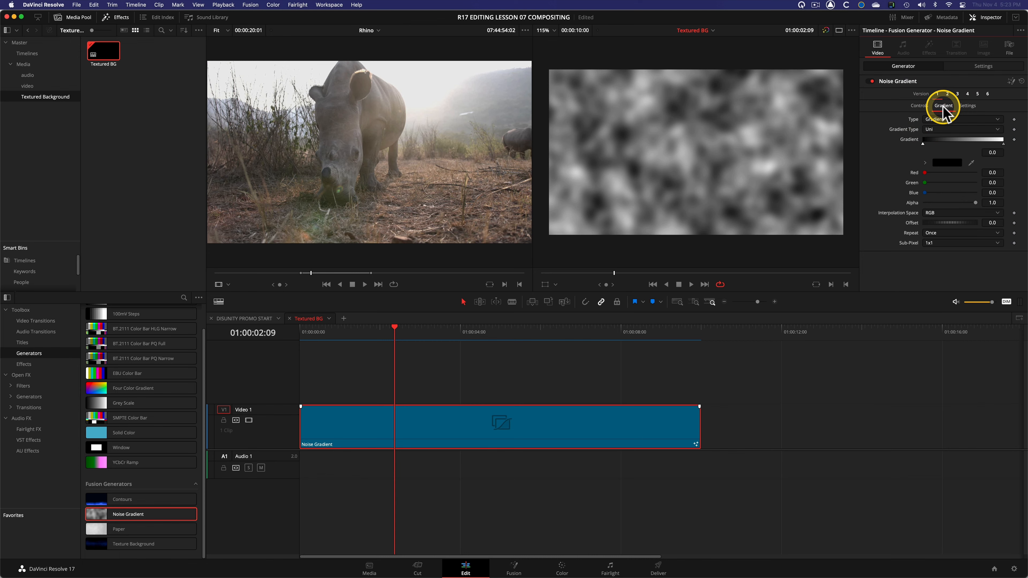
key("ctrl")
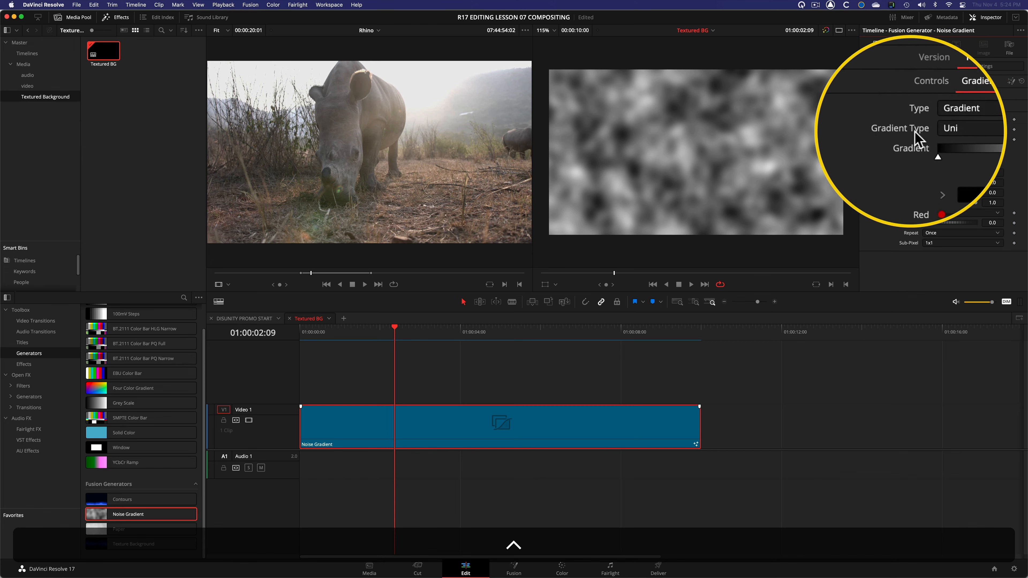
left_click(952, 129)
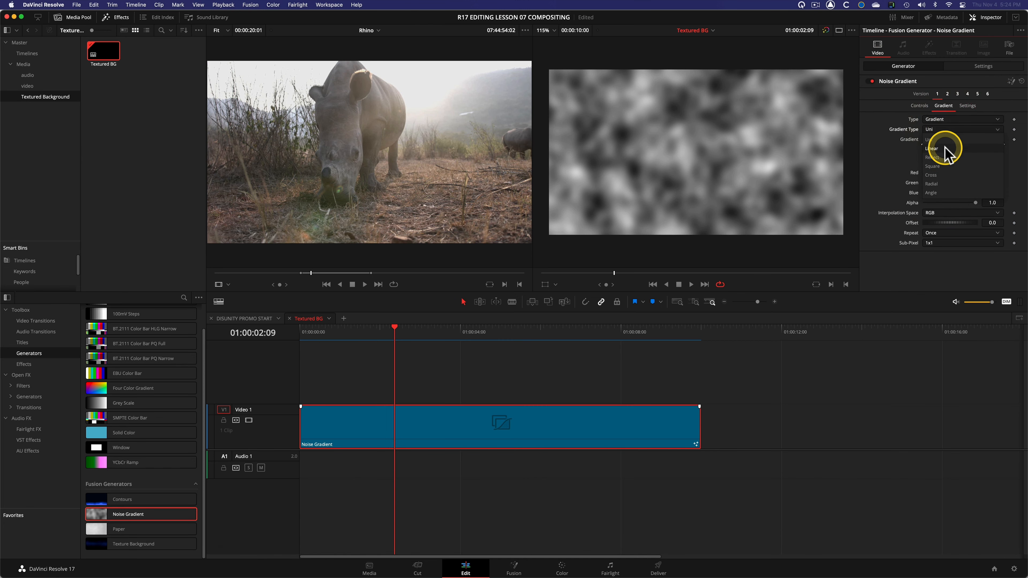
left_click(936, 140)
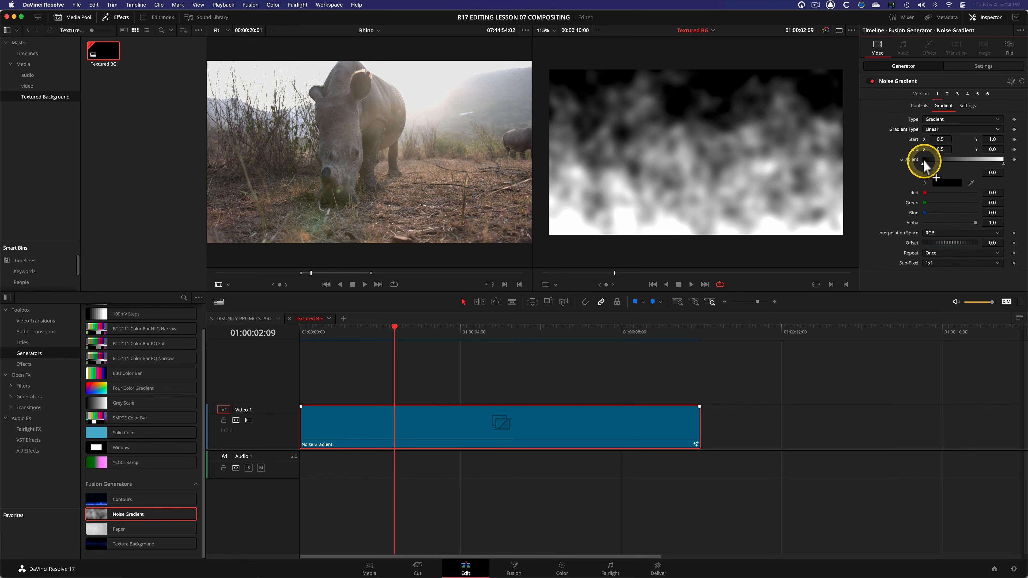
left_click(1002, 159)
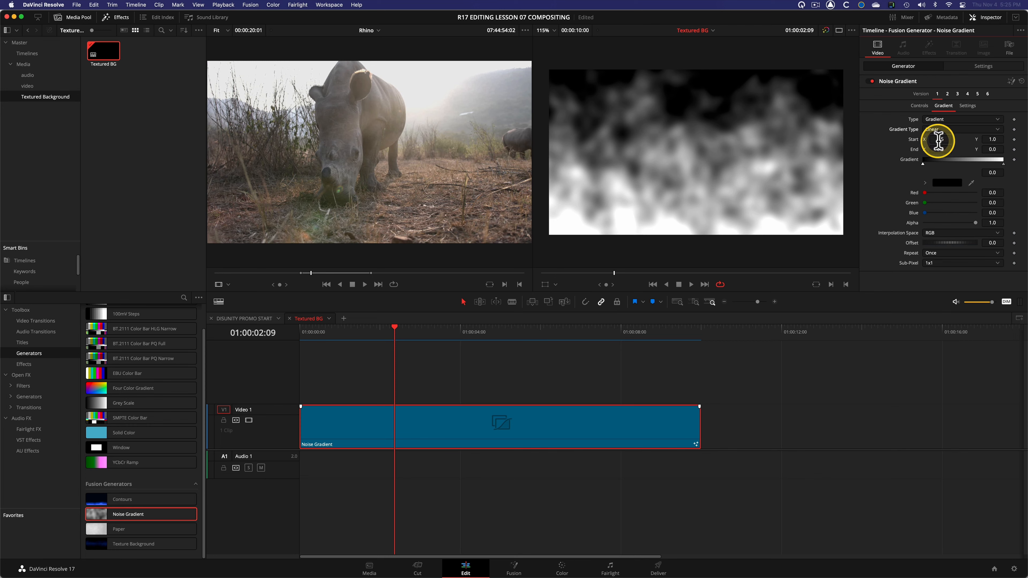
mouse_move(941, 140)
left_mouse_down()
mouse_move(792, 147)
mouse_move(969, 147)
mouse_move(933, 153)
left_mouse_up()
double_click(914, 140)
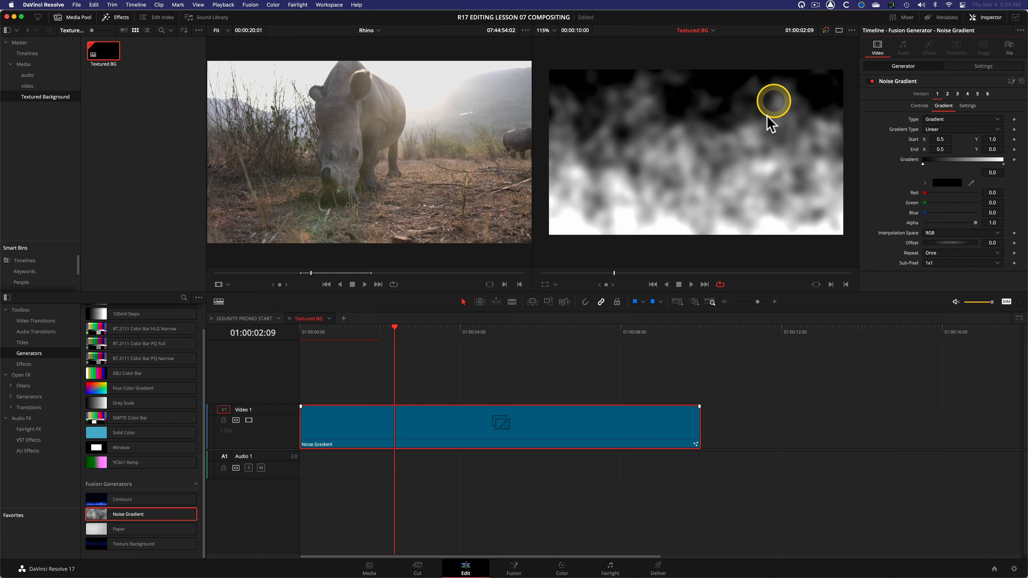
left_click_drag(992, 139, 923, 144)
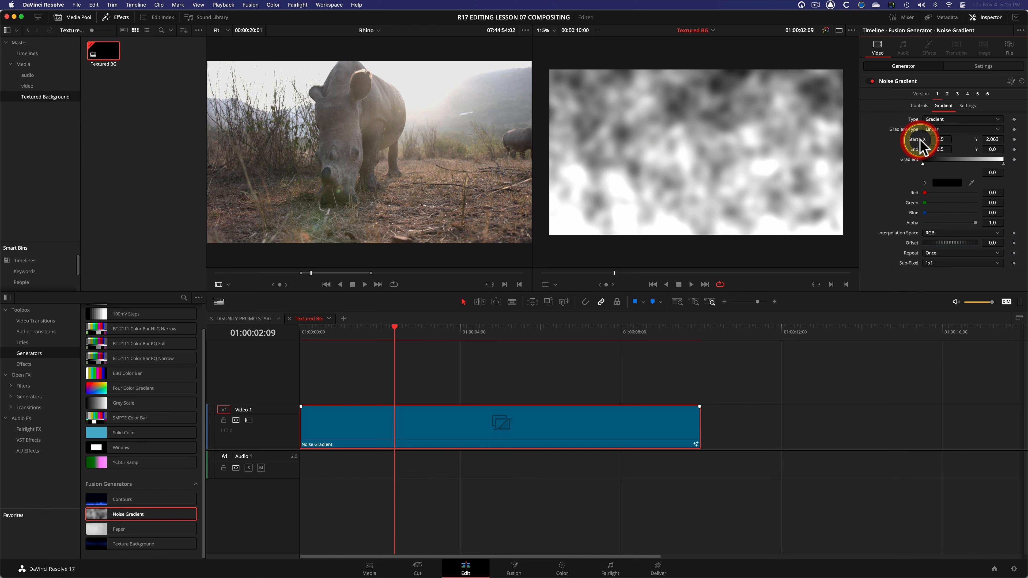
double_click(975, 140)
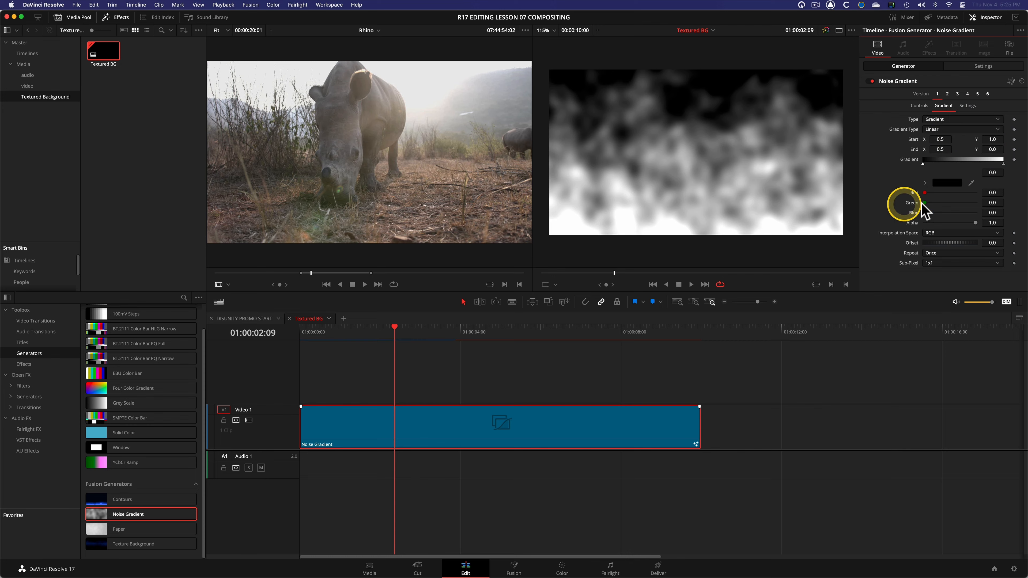
Step: Lower the linear gradient's start Y to about 0.409 so the noise fills only the lower part of the frame
left_click(976, 138)
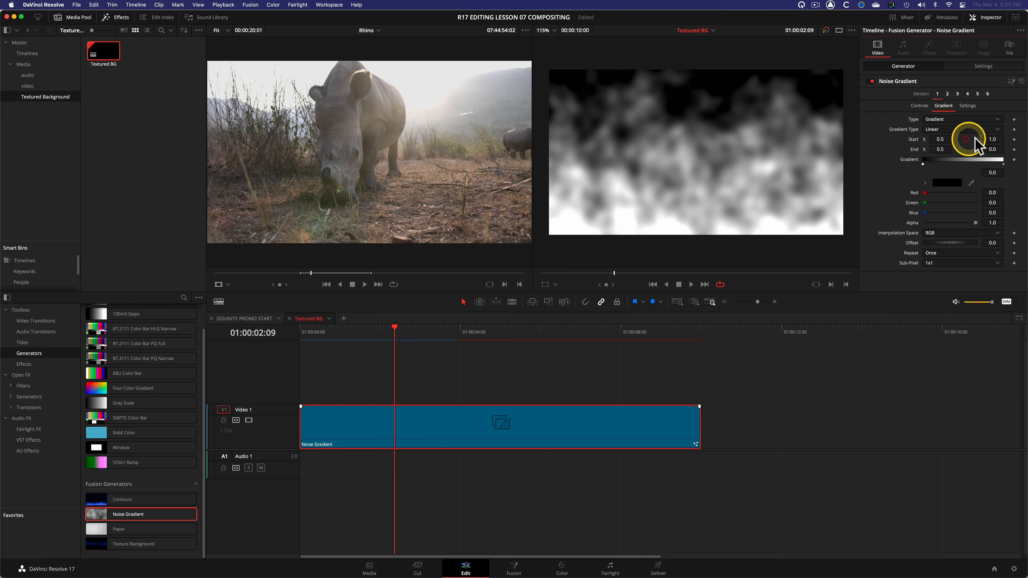
left_click_drag(976, 138, 760, 135)
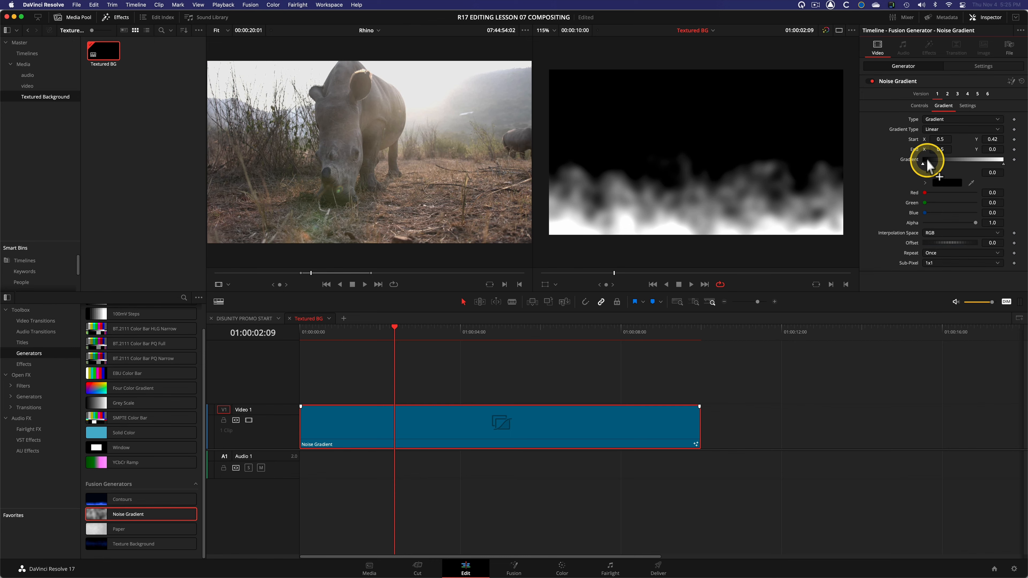
left_click_drag(992, 137, 993, 139)
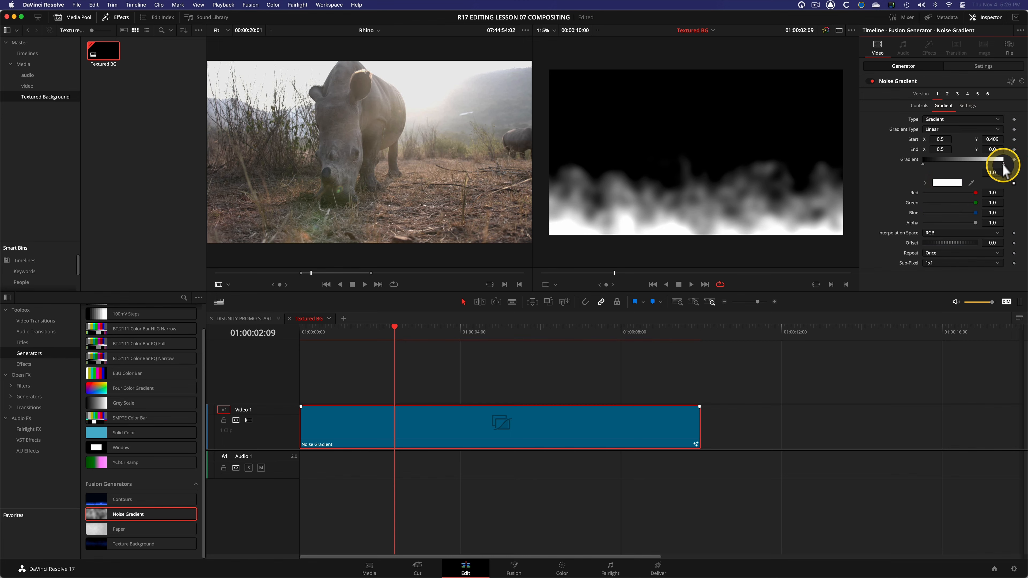
Step: Expand the color picker for the gradient's white end stop and set its hue to blue, about 0.64
left_click(922, 163)
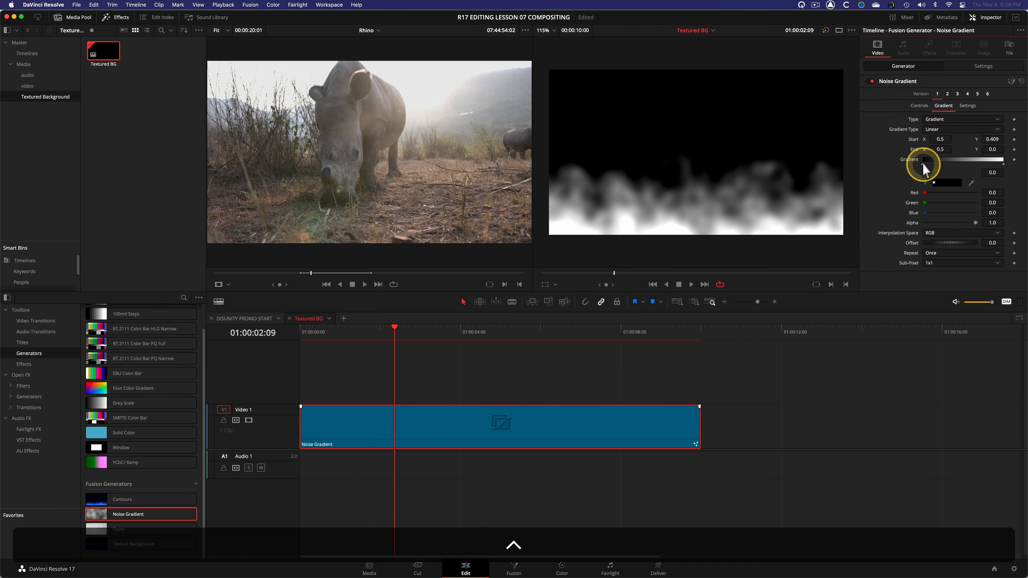
left_click(923, 164)
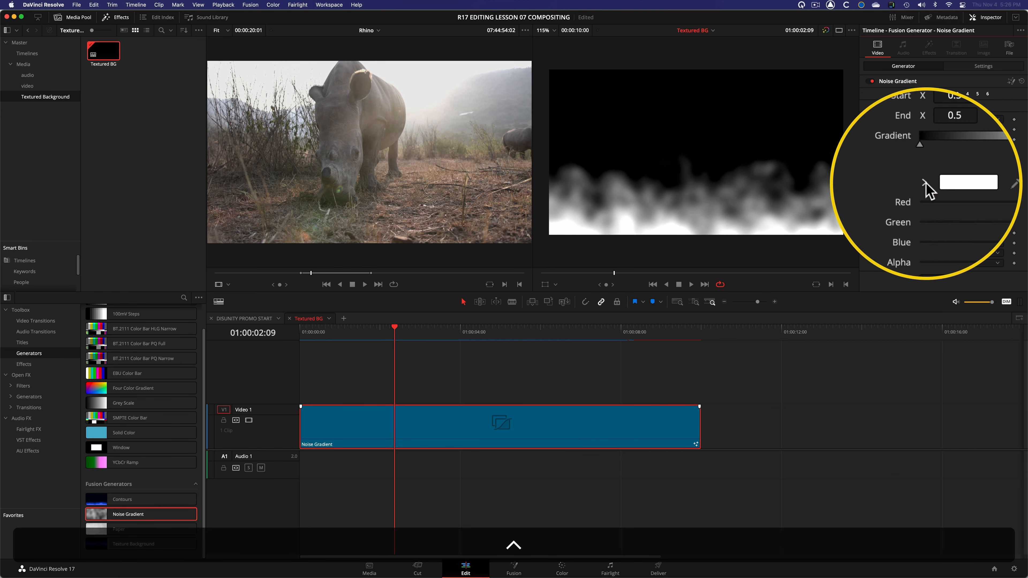
right_click(926, 184)
left_click(926, 184)
left_click(926, 184)
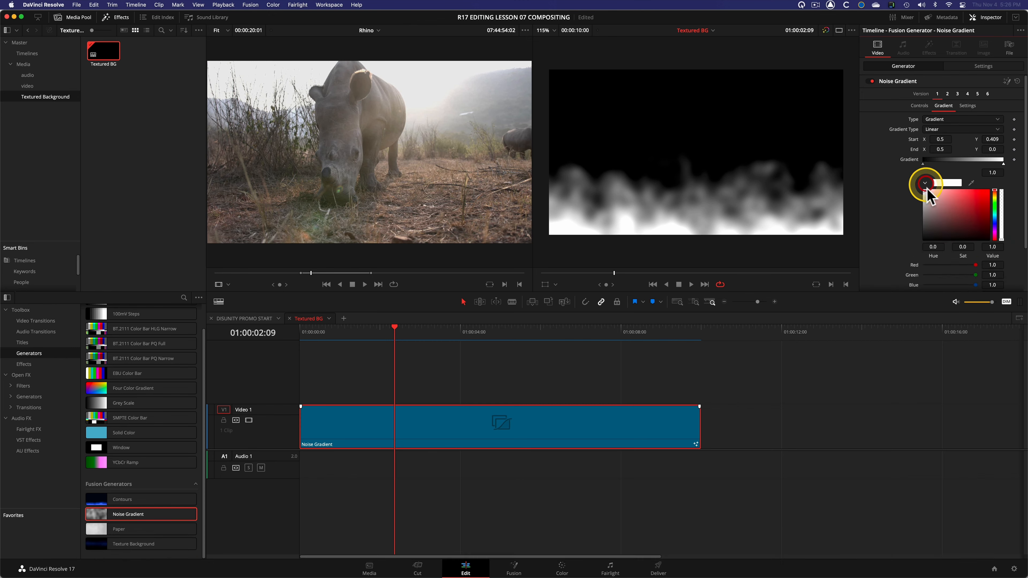
right_click(994, 222)
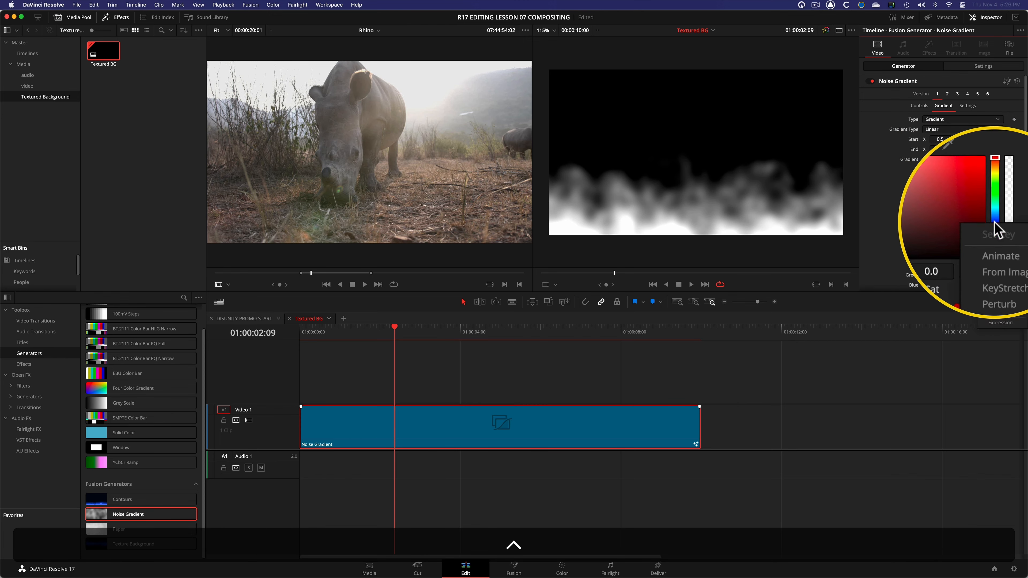
left_click(994, 221)
left_click(994, 221)
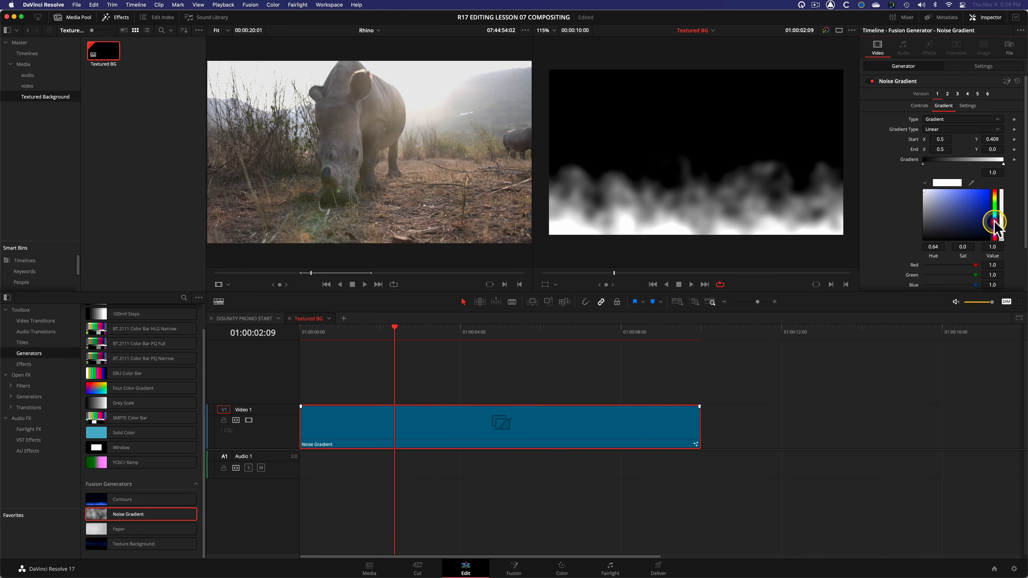
Step: Set the blue stop's saturation to about 0.729 and value to about 0.906, and play back the clip
left_click(975, 214)
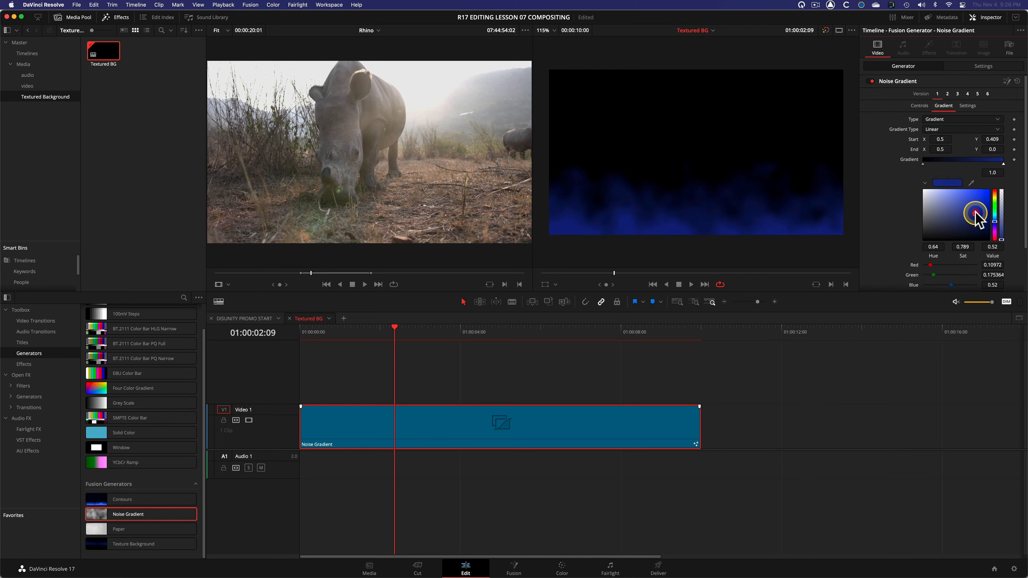
mouse_move(976, 212)
left_mouse_down()
mouse_move(960, 192)
mouse_move(957, 214)
mouse_move(979, 201)
mouse_move(971, 195)
left_mouse_up()
key("space")
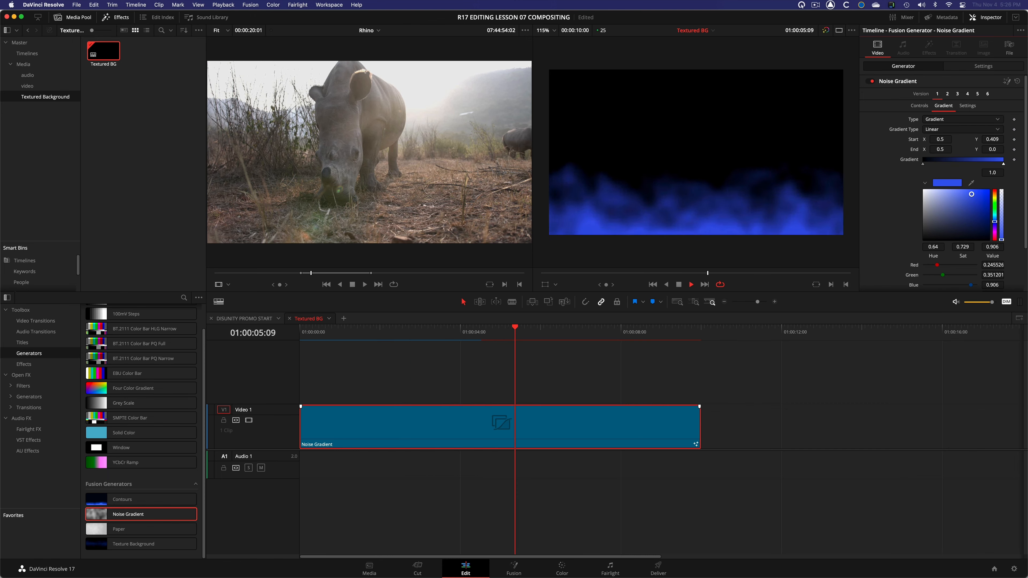
key("space")
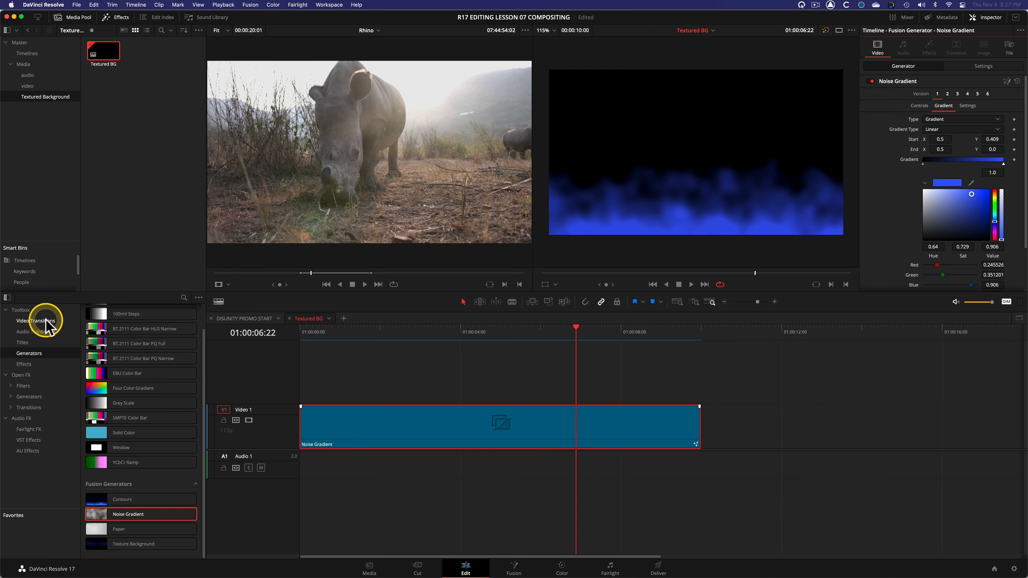
Step: Apply the Open FX Zoom Blur filter to the Noise Gradient clip on the timeline
left_click(27, 377)
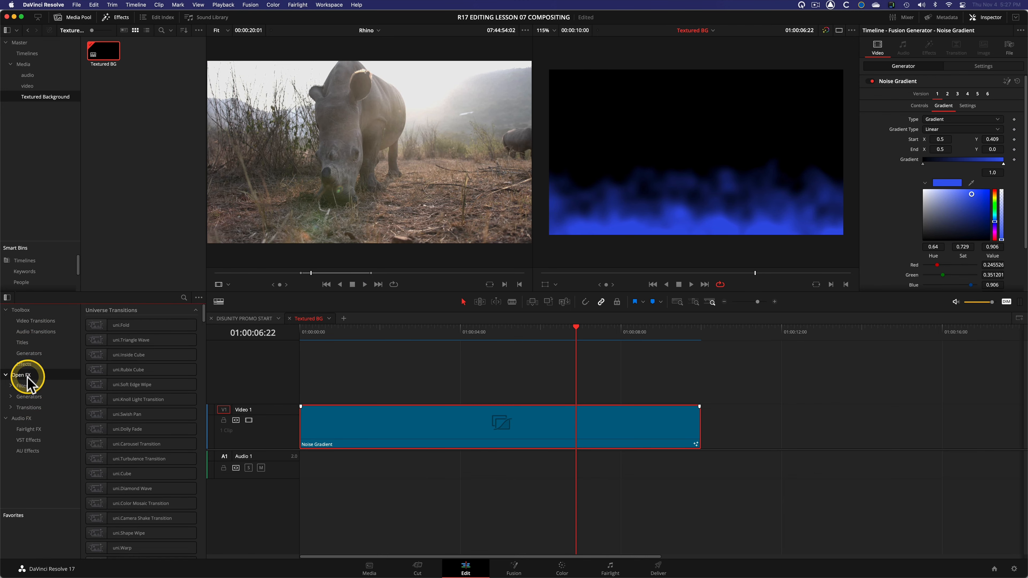
left_click(27, 385)
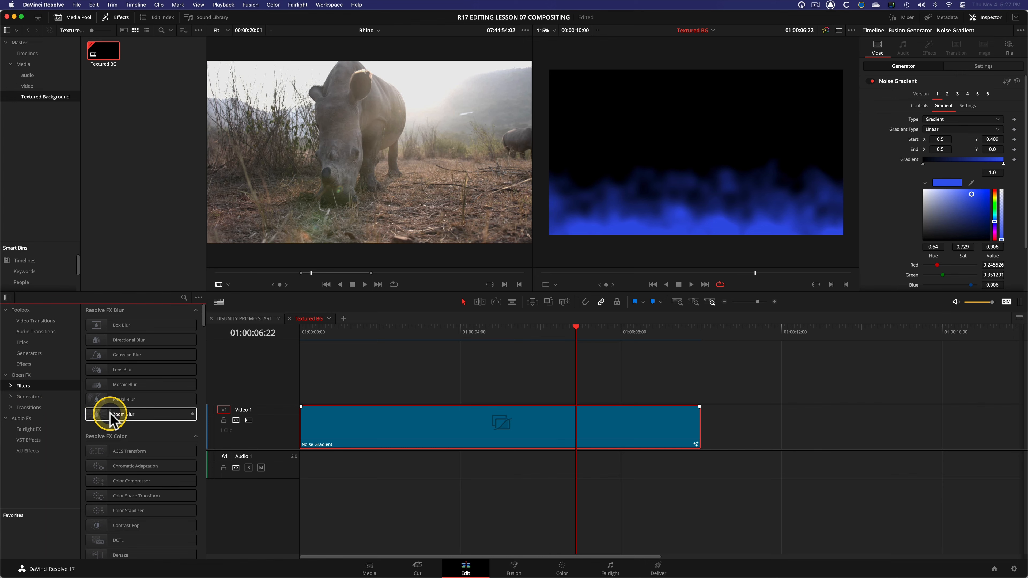
left_click_drag(110, 413, 559, 431)
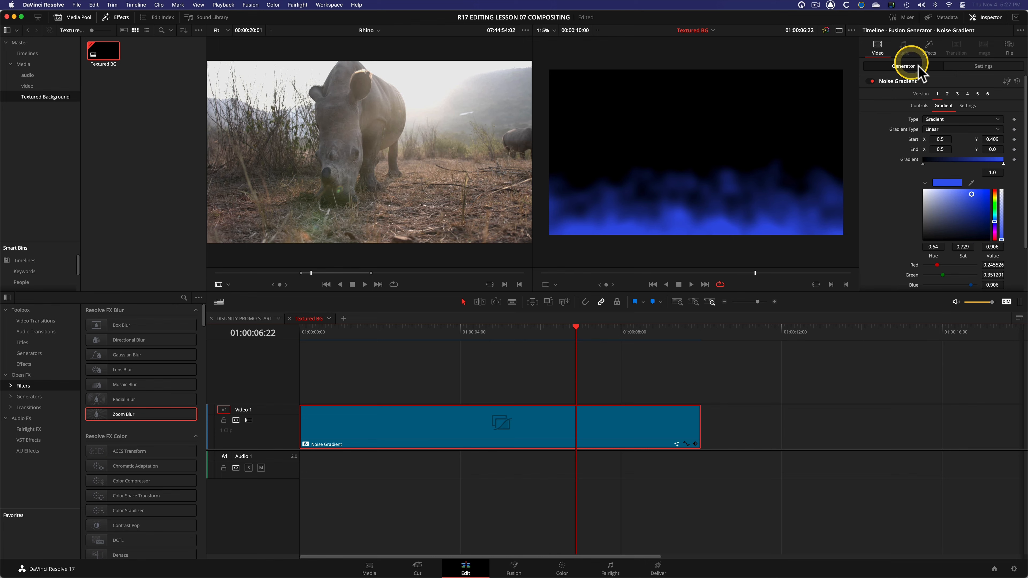
Step: Set the Zoom Blur's Y position to 0.020 and its zoom amount to about 0.597
left_click(929, 49)
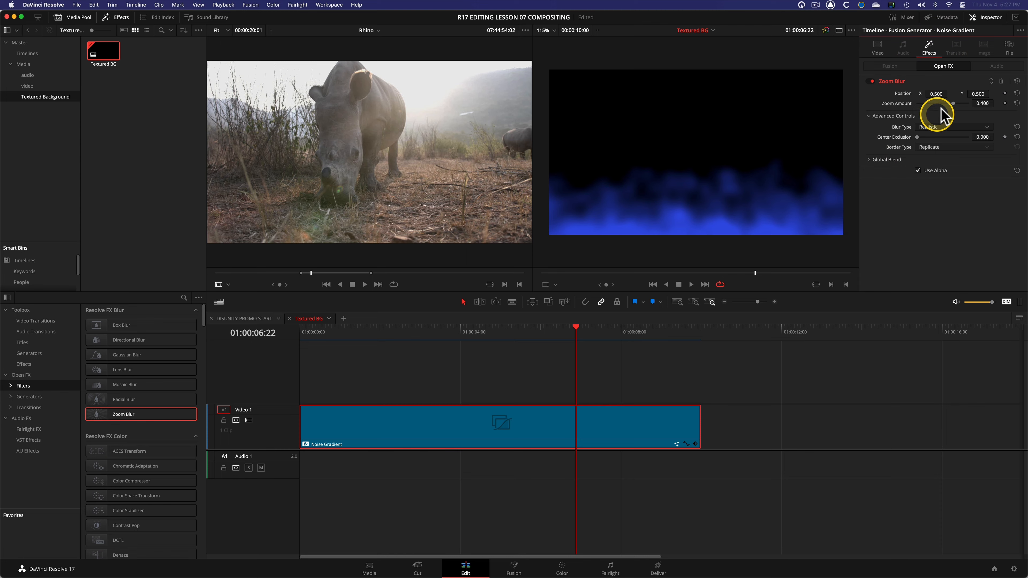
left_click(975, 94)
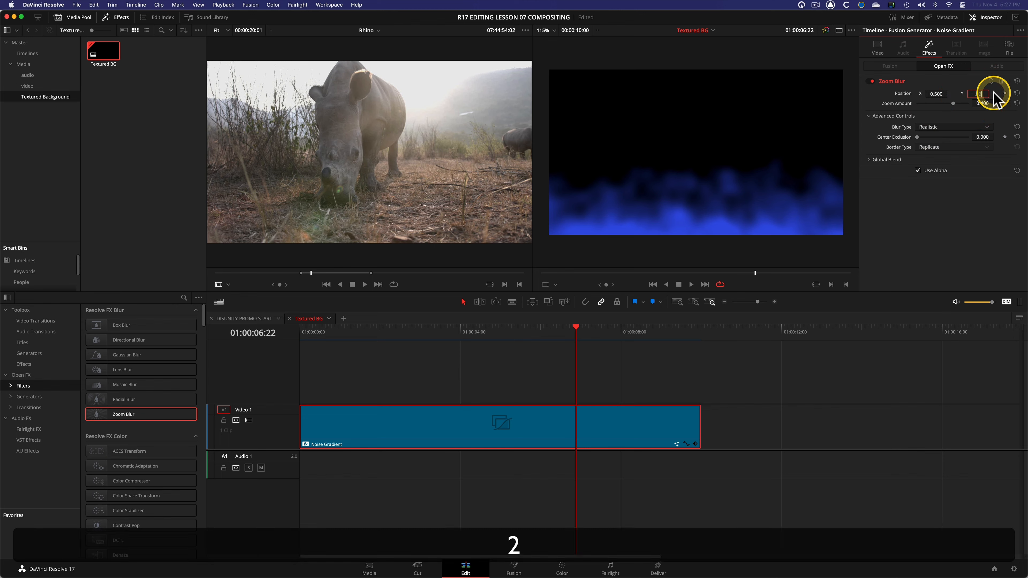
key("Return")
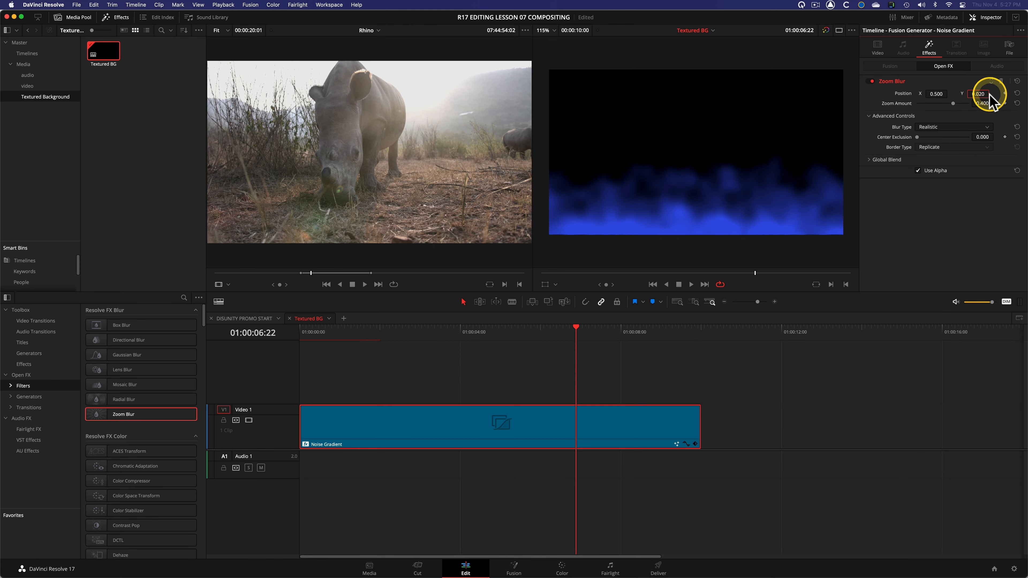
left_click(979, 104)
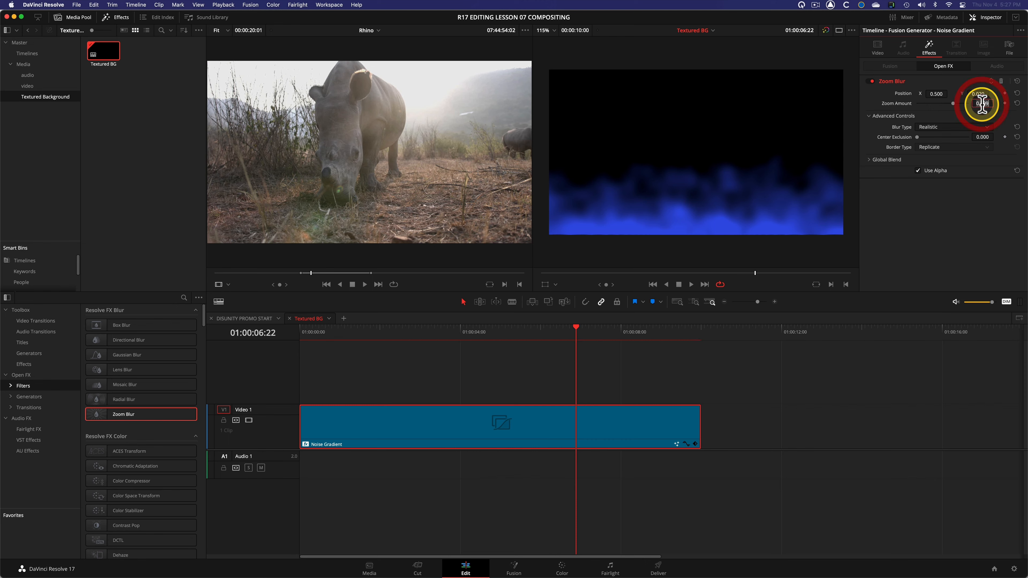
key("Return")
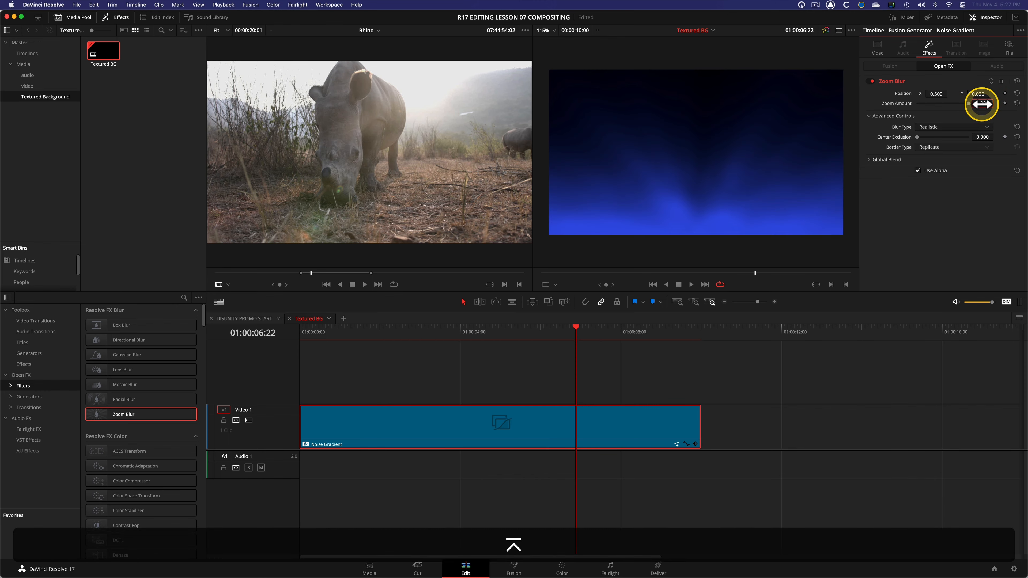
left_click(963, 103)
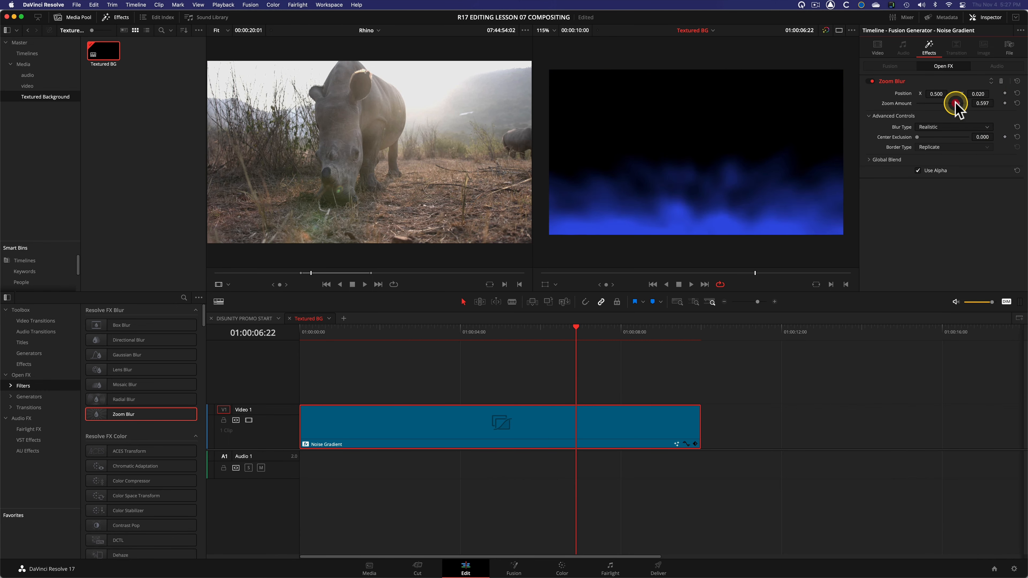
Step: Set the Zoom Blur's zoom amount to 1.3 and play back the clip
left_click_drag(955, 104, 1001, 105)
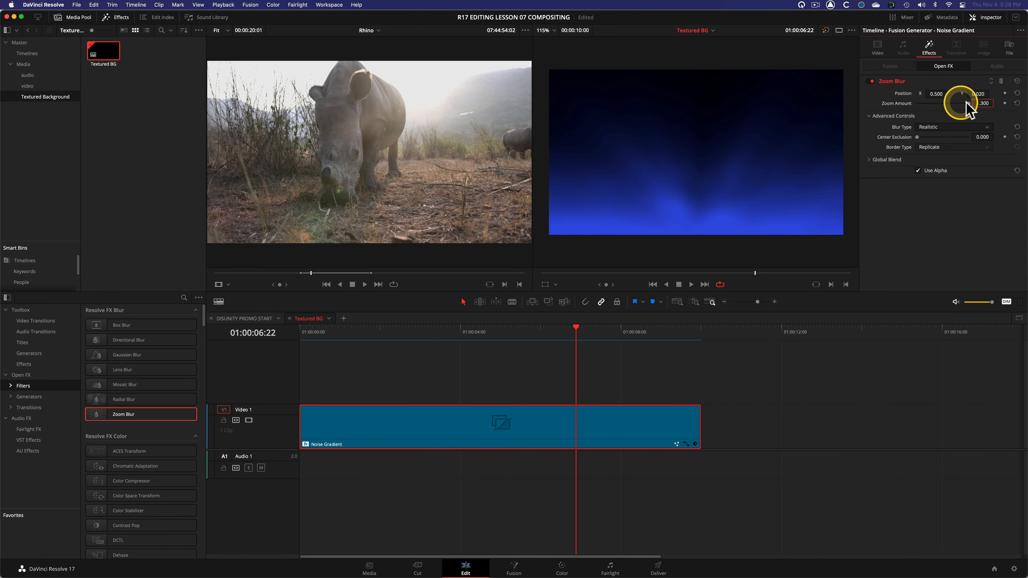
left_click_drag(908, 103, 968, 106)
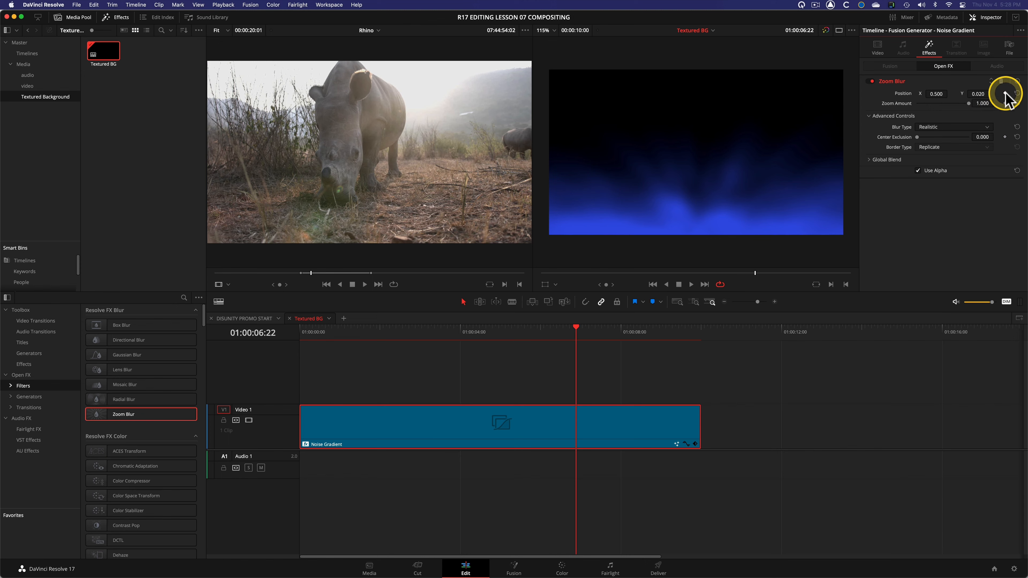
left_click(984, 103)
left_click_drag(1007, 102, 1013, 102)
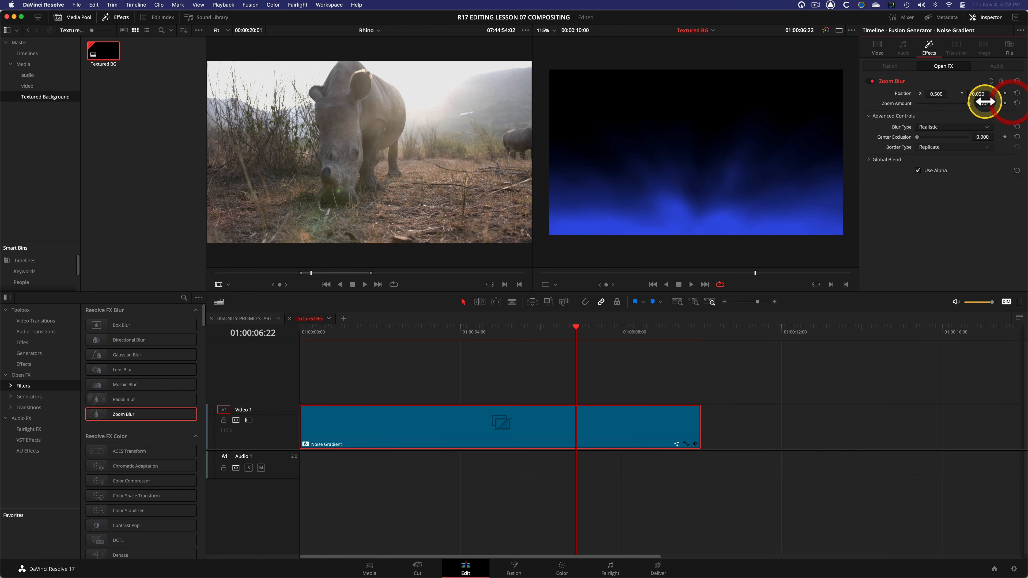
left_click(985, 102)
type("1.3")
key("Return")
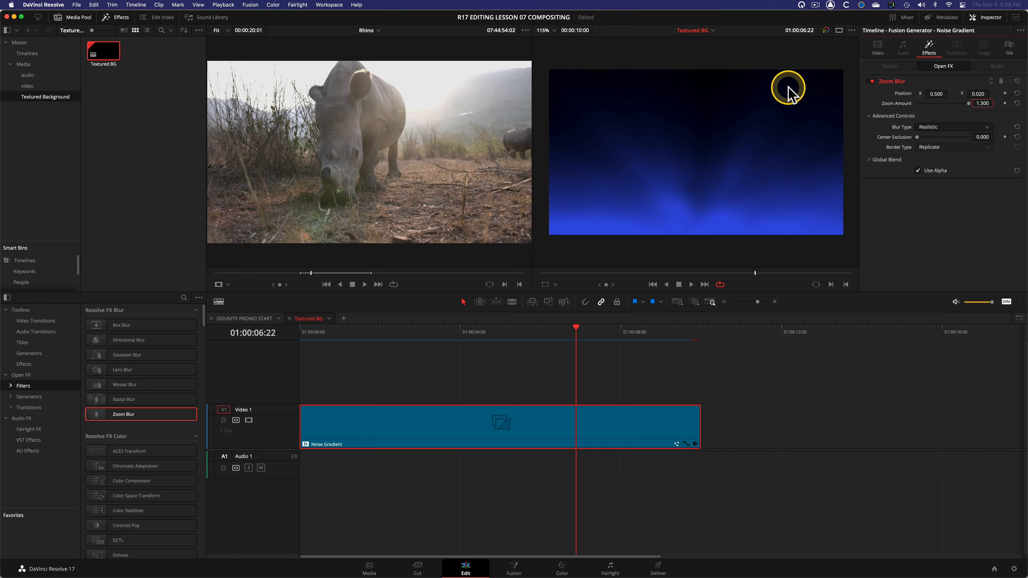
key("super")
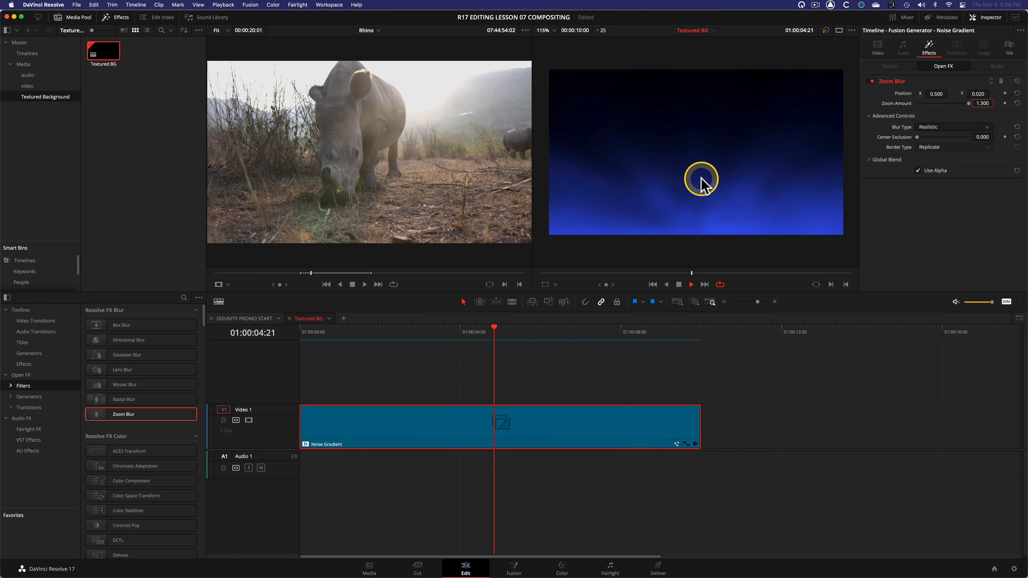
key("space")
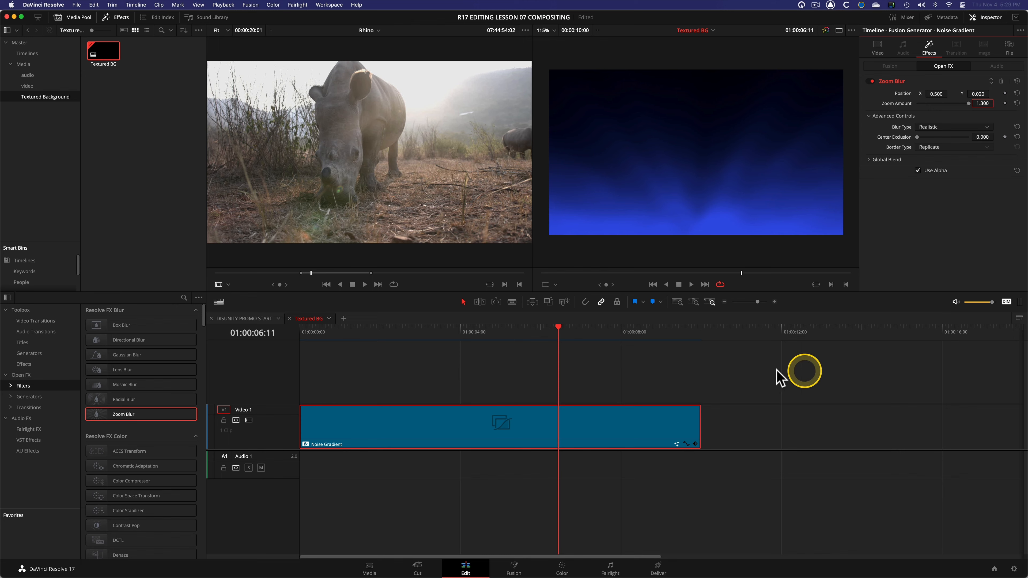
Step: Copy the Noise Gradient clip and switch to the DISUNITY PROMO START timeline
left_click(562, 420)
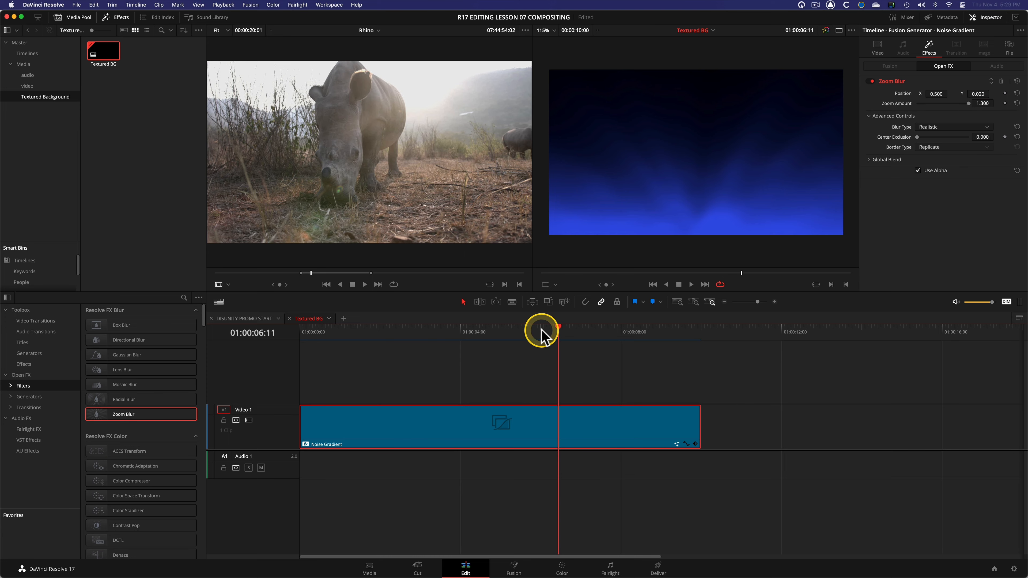
left_click(239, 320)
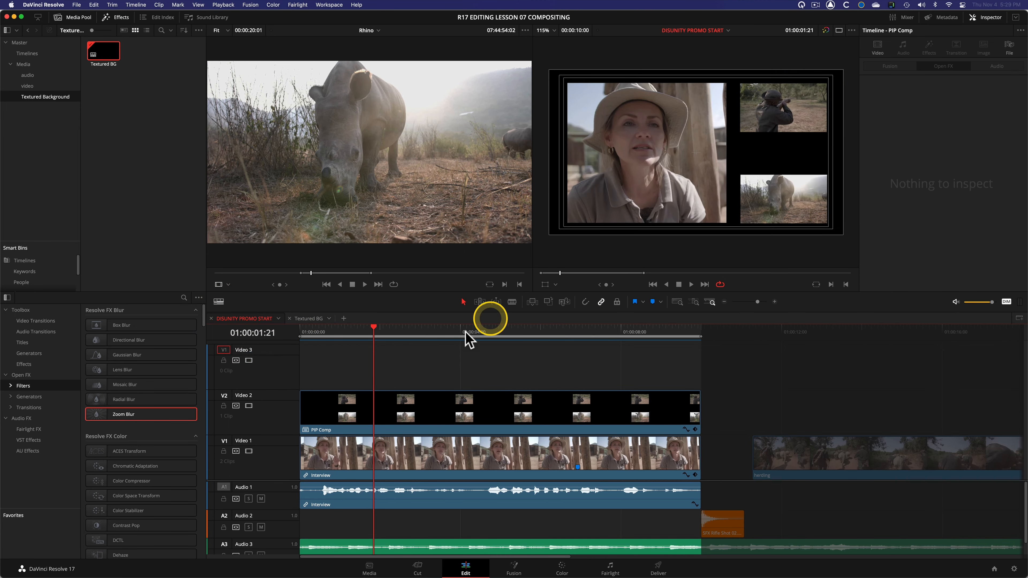
left_click_drag(379, 332, 400, 332)
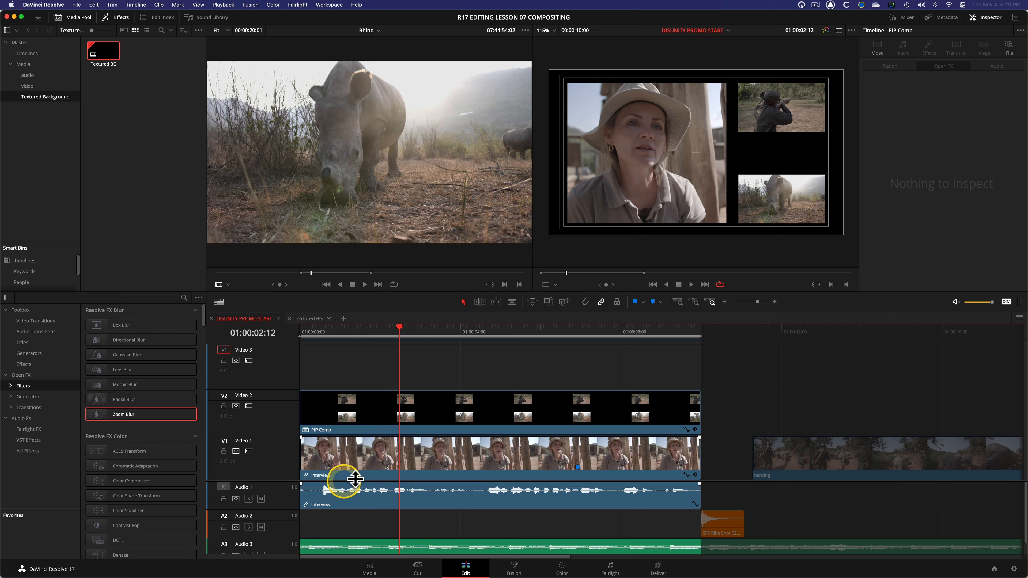
Step: Select the PIP Comp and Interview video clips without the linked audio and move them up one track
left_click_drag(529, 369, 483, 459)
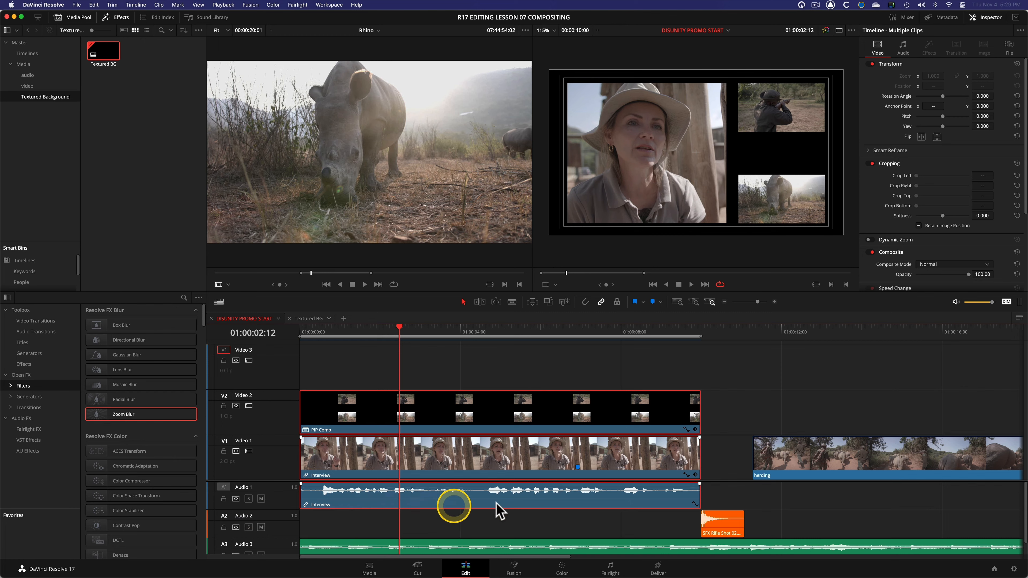
left_click(602, 517)
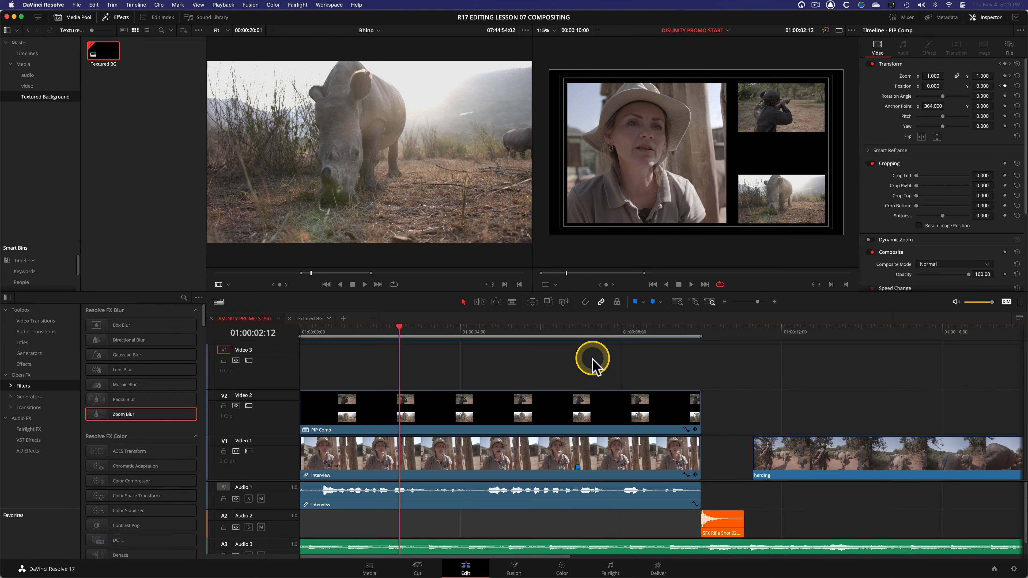
left_click_drag(617, 363, 490, 458)
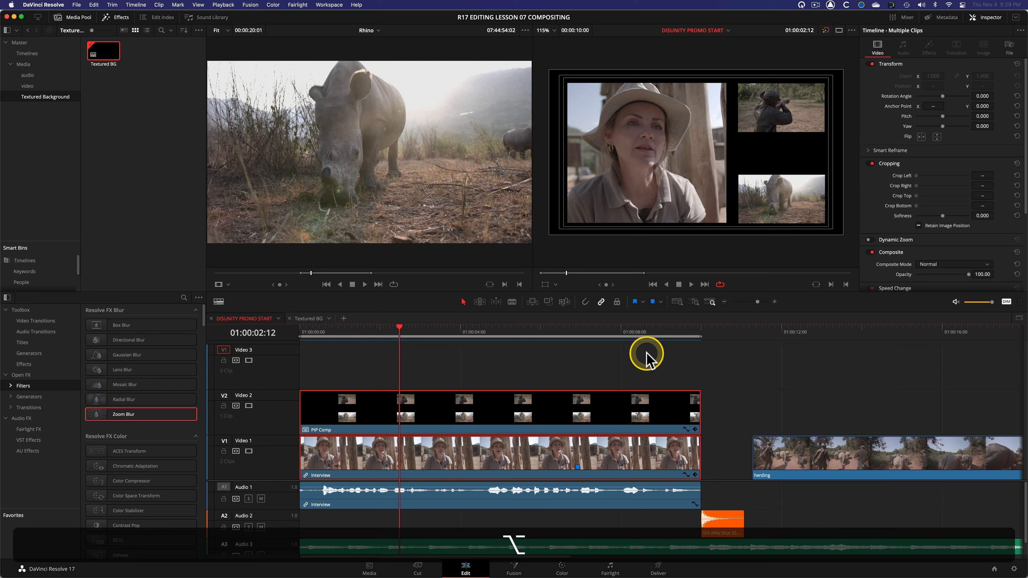
key("alt+Up")
key("alt+Down")
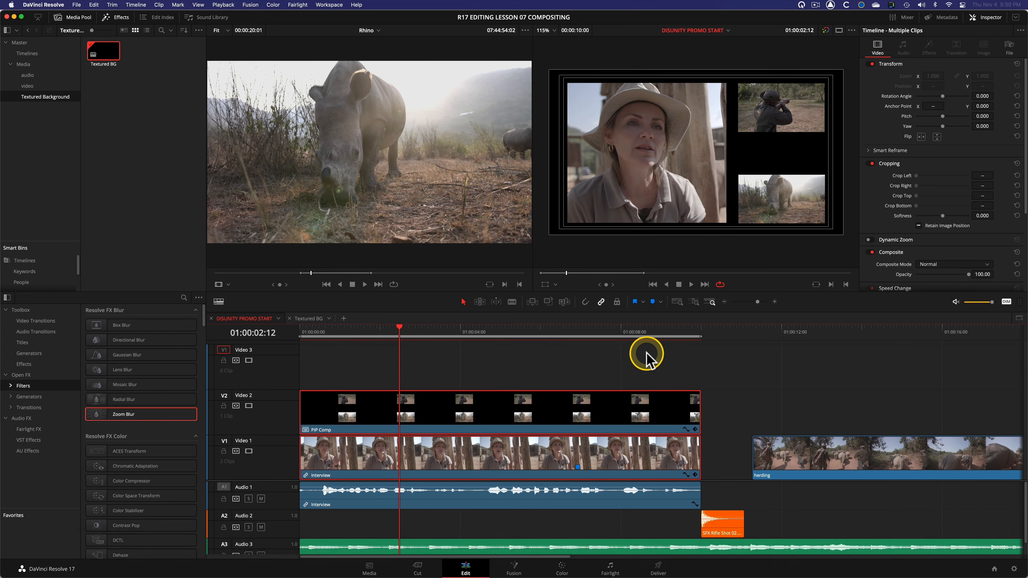
key("alt")
key("alt+Up")
key("alt+Down")
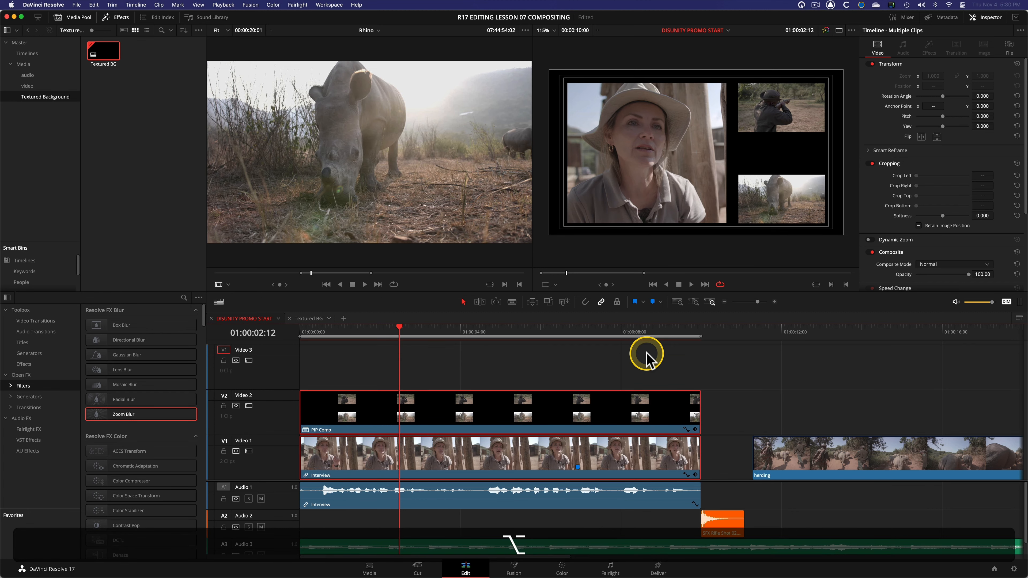
key("alt+Up")
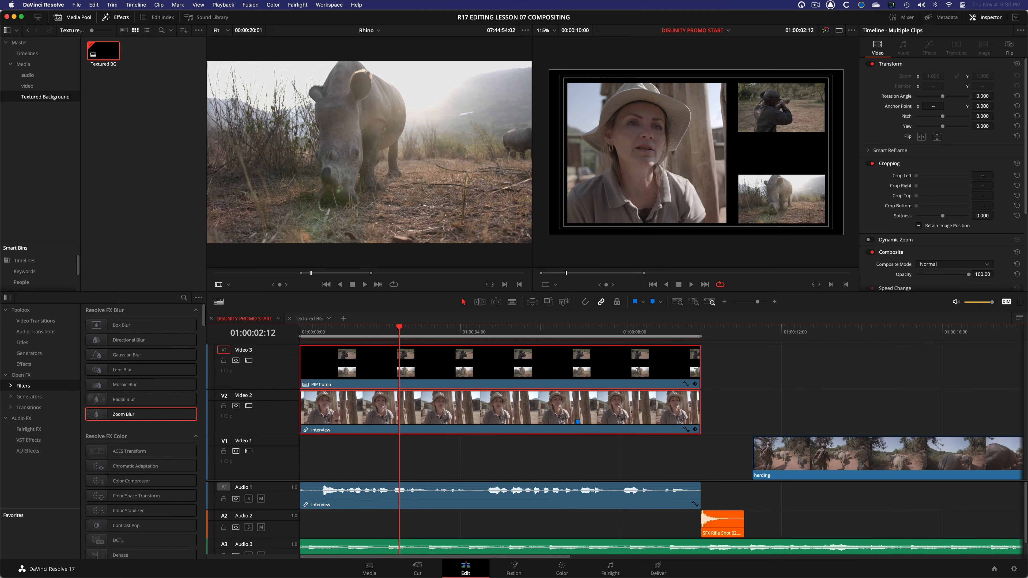
Step: Paste the Noise Gradient clip on Video 1 at the start of the timeline and play back the composite
key("Home")
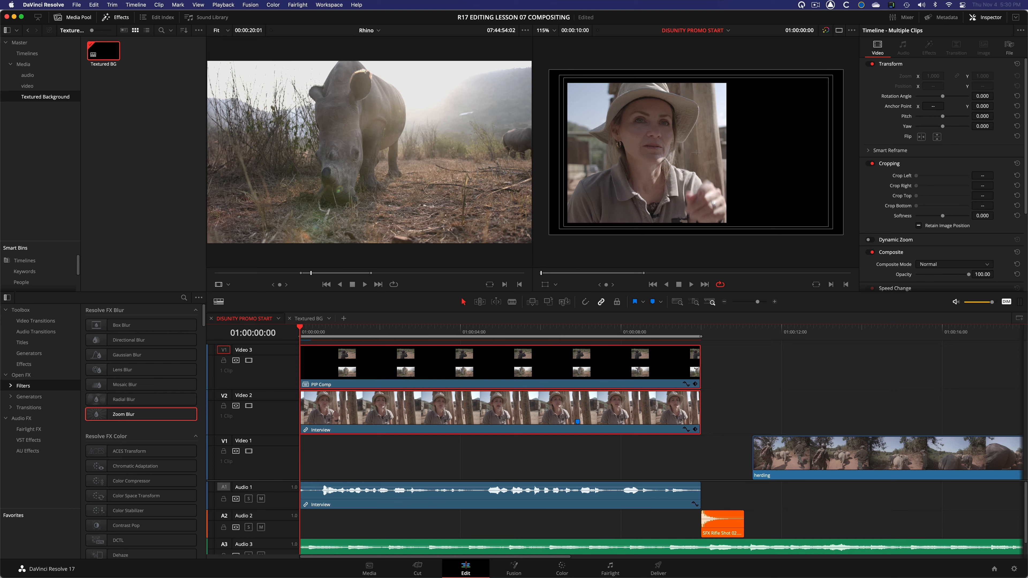
key("super")
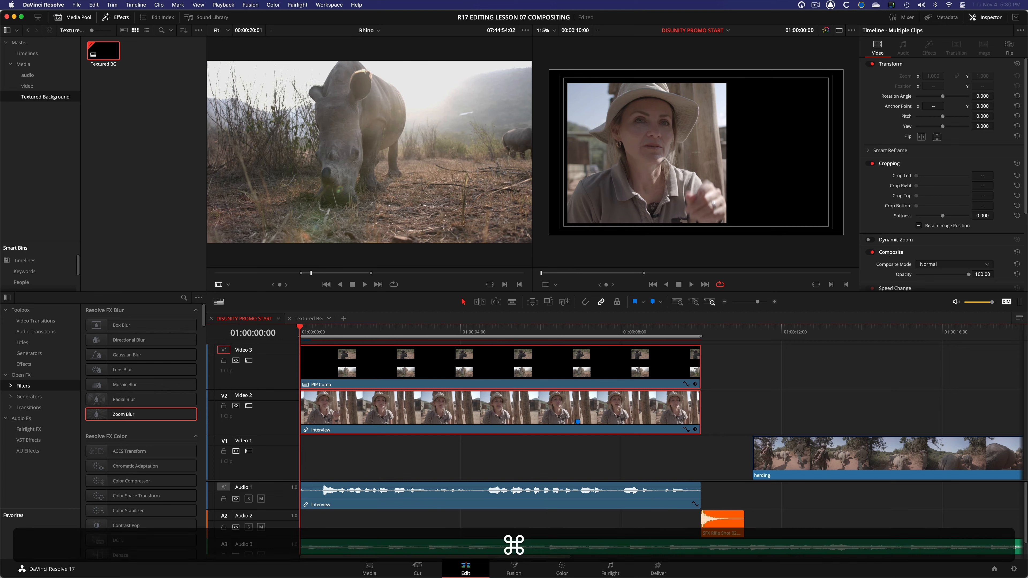
key("super+v")
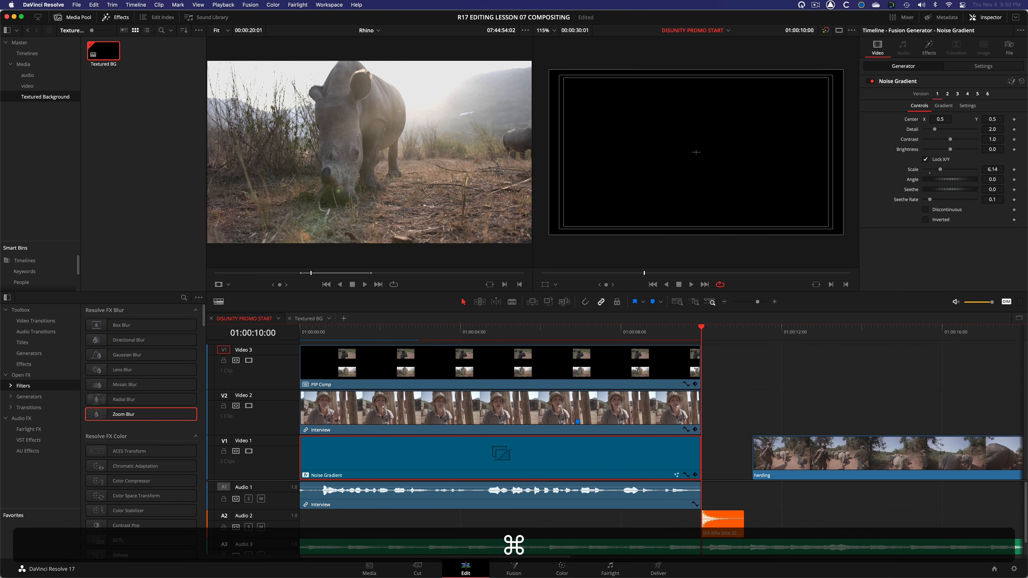
key("Home")
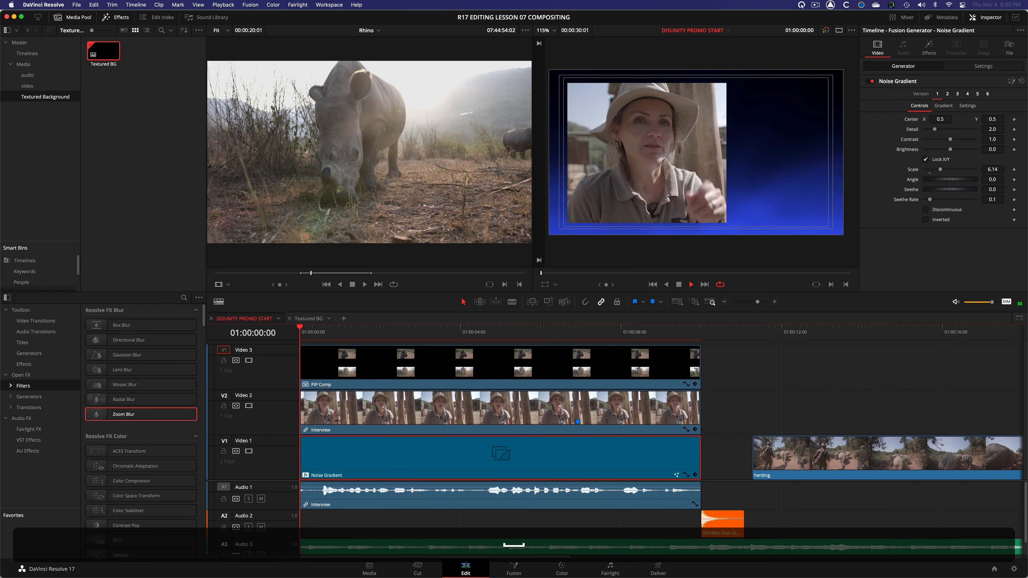
key("space")
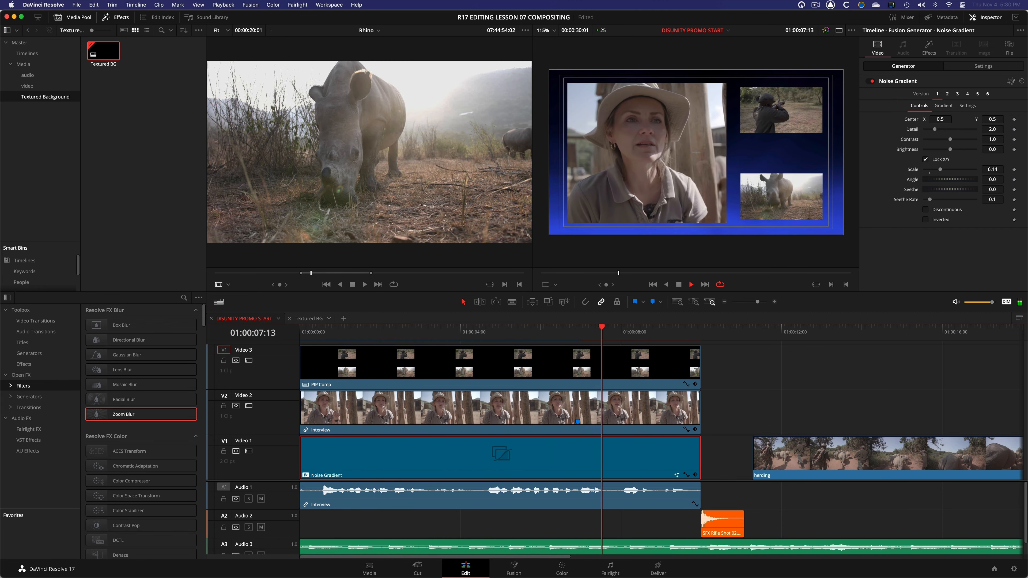
key("space")
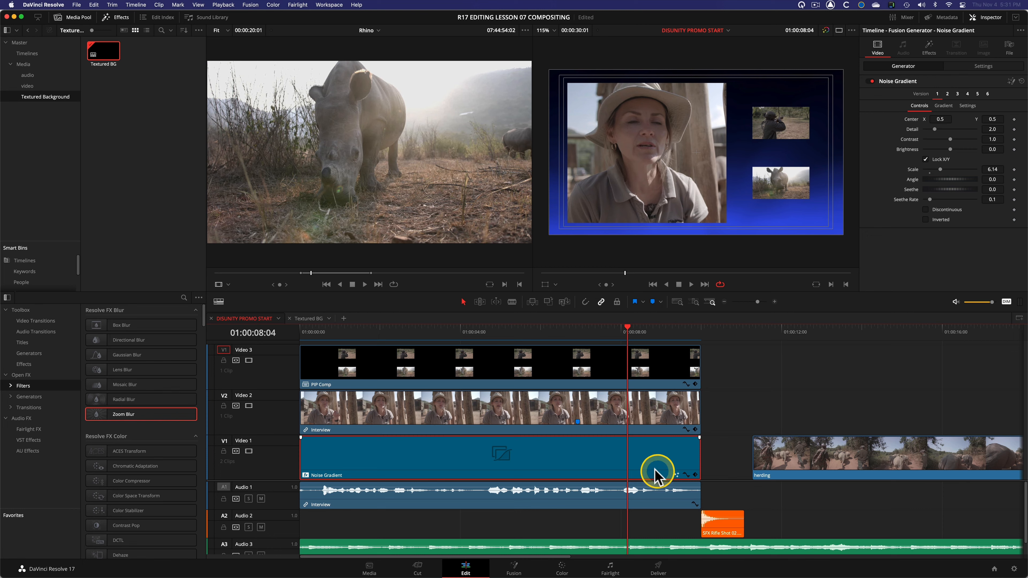
Step: Set the Noise Gradient's detail to 4.57, contrast 0, brightness -0.48, scale 15.12, angle 273.9, seethe 0.768 and seethe rate 0.4
left_click(581, 457)
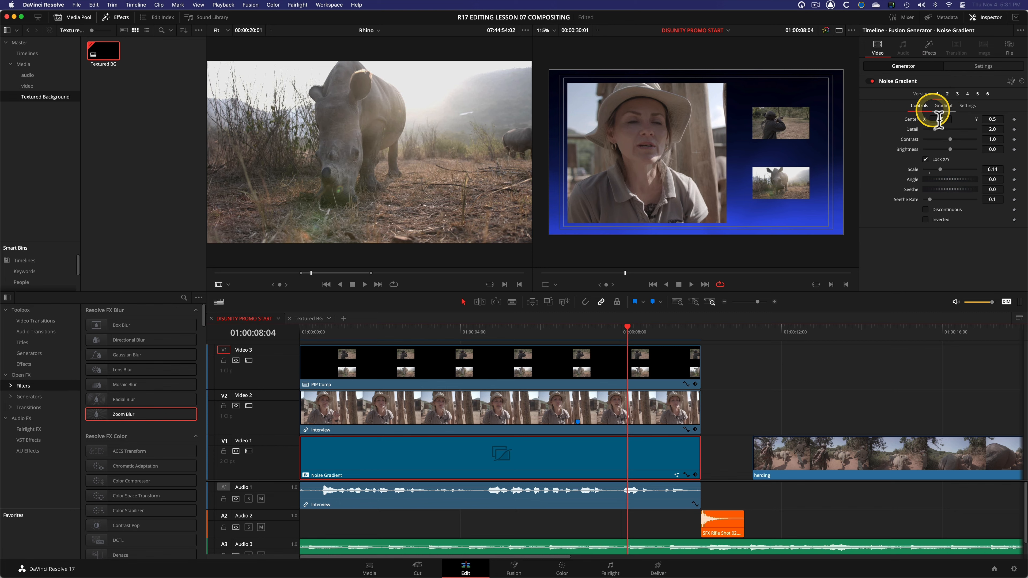
left_click_drag(935, 129, 941, 129)
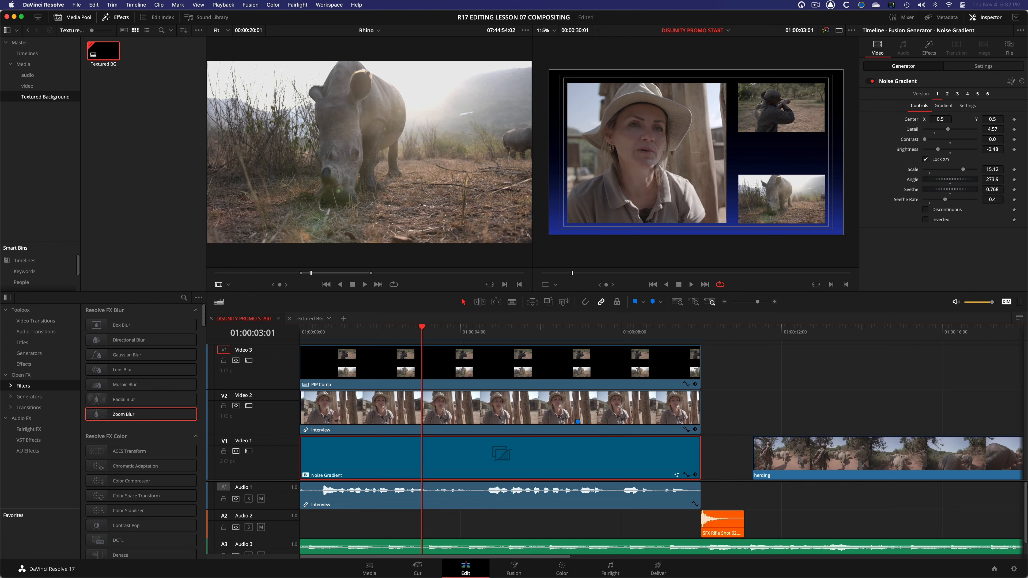
Step: Add the default transition to both ends of the PIP Comp clip on Video 3 and play it back from the start
left_click(620, 358)
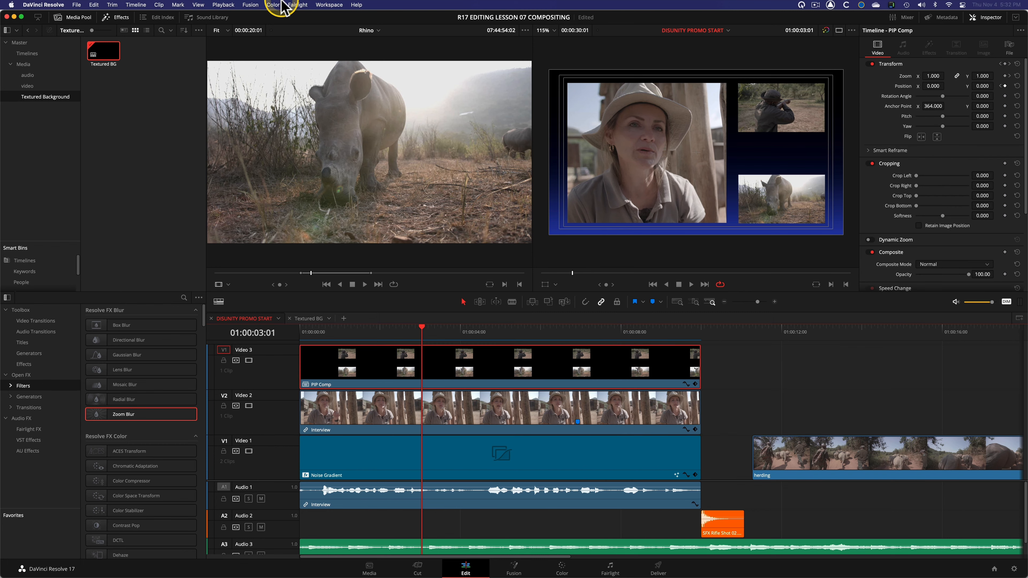
left_click(137, 5)
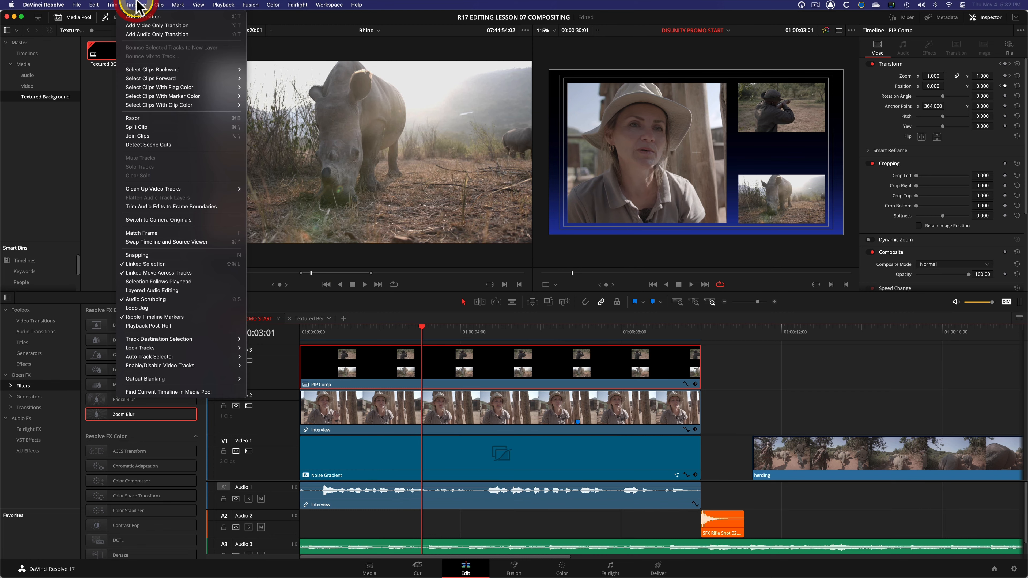
left_click(145, 16)
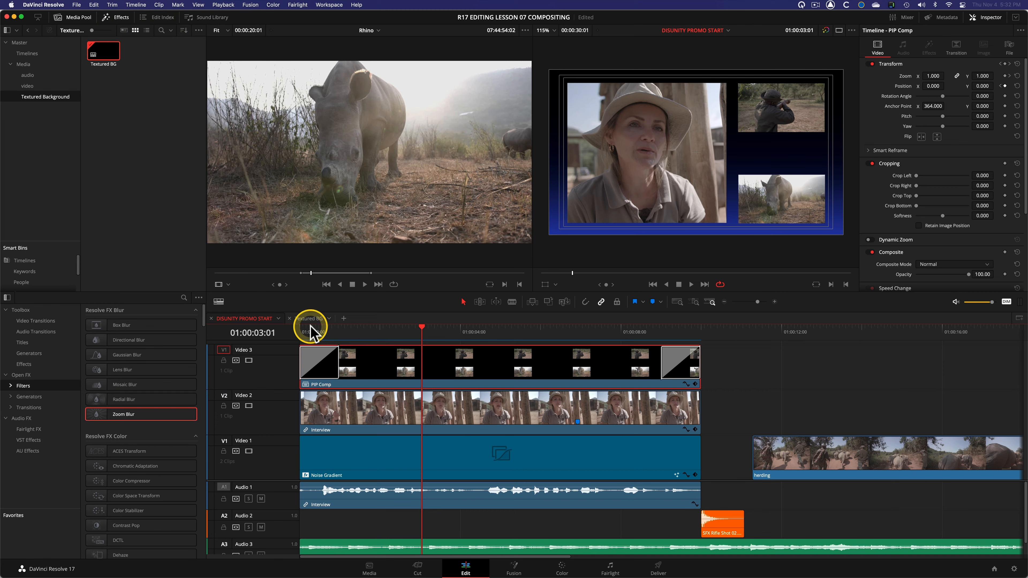
key("Home")
key("space")
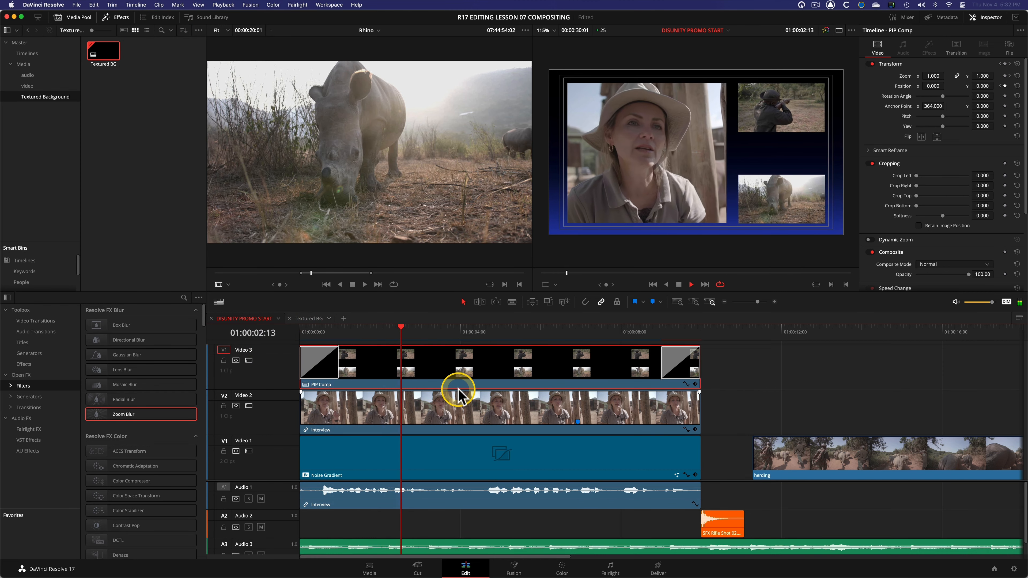
key("space")
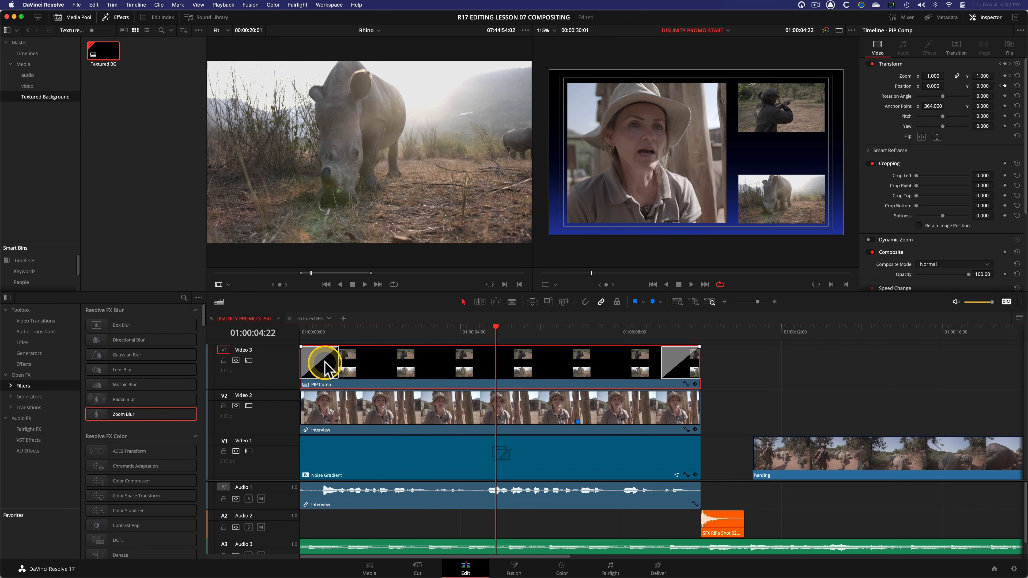
Step: Select both transitions on the PIP Comp clip and change their duration to 2 seconds
key("super+z")
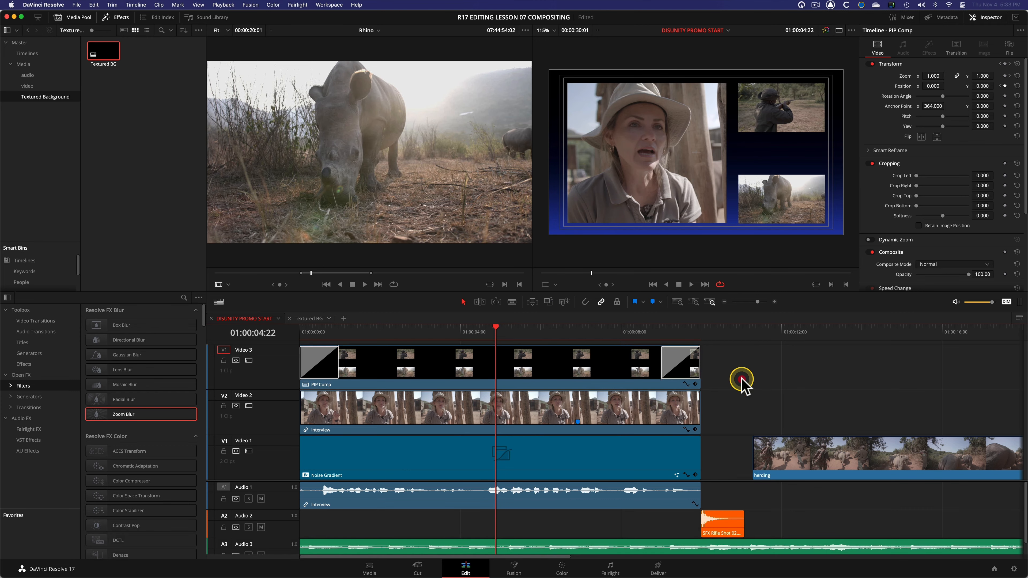
left_click(742, 378)
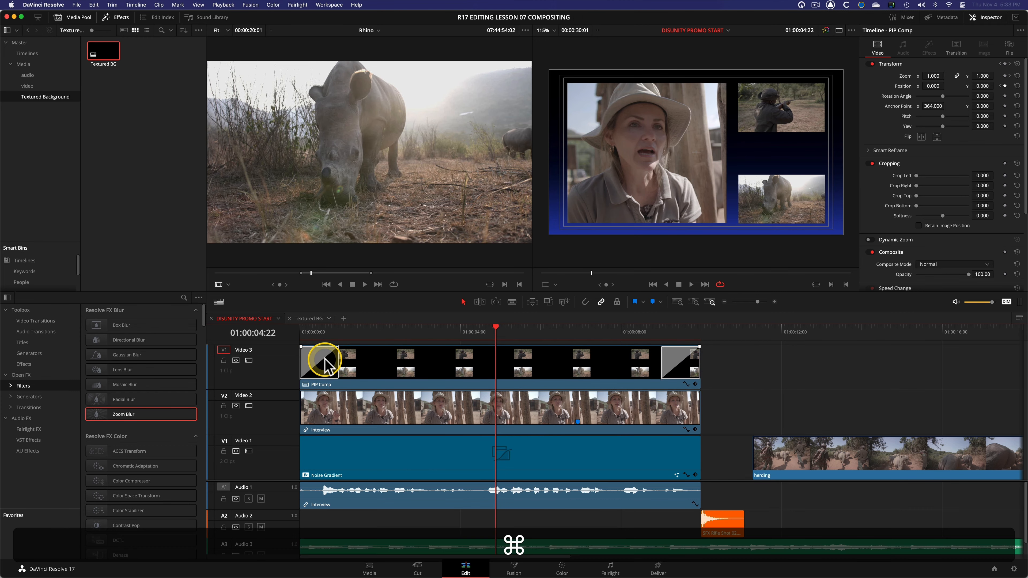
left_click(321, 362, "super")
left_click(670, 359, "super")
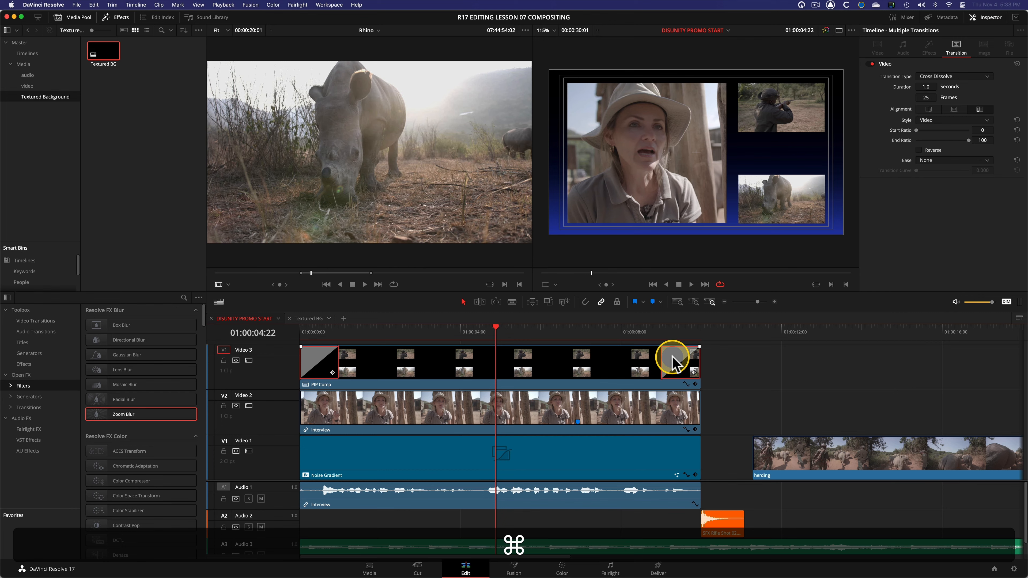
key("super+d")
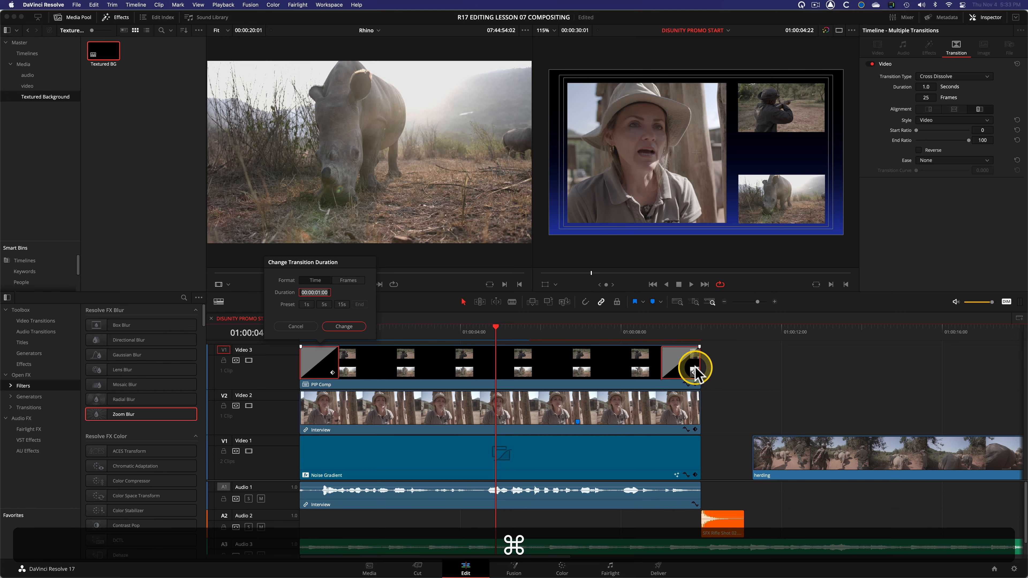
type("200")
key("Return")
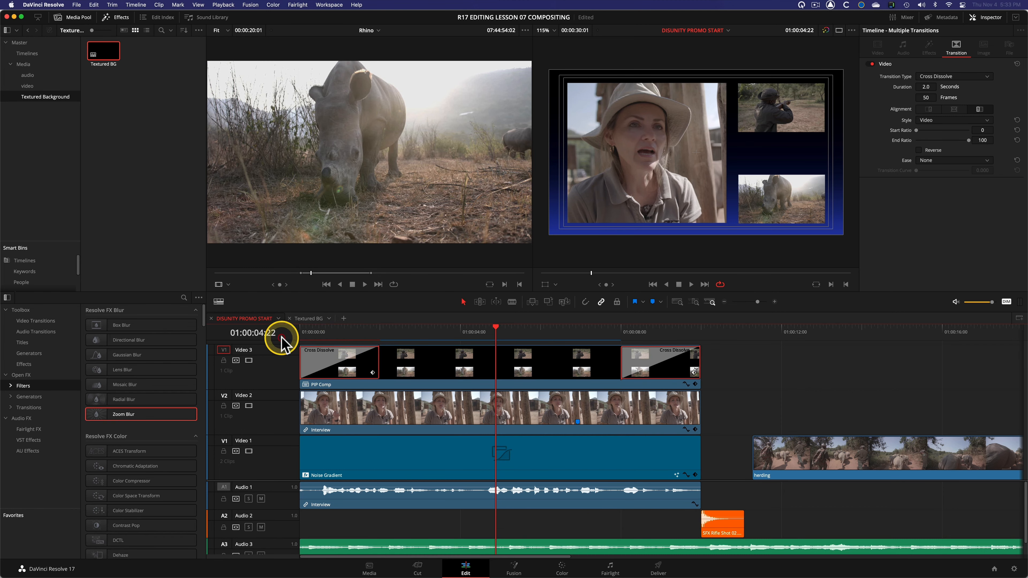
Step: Play back the timeline from the start and again from the PIP Comp clip's closing dissolve
left_click(300, 329)
key("space")
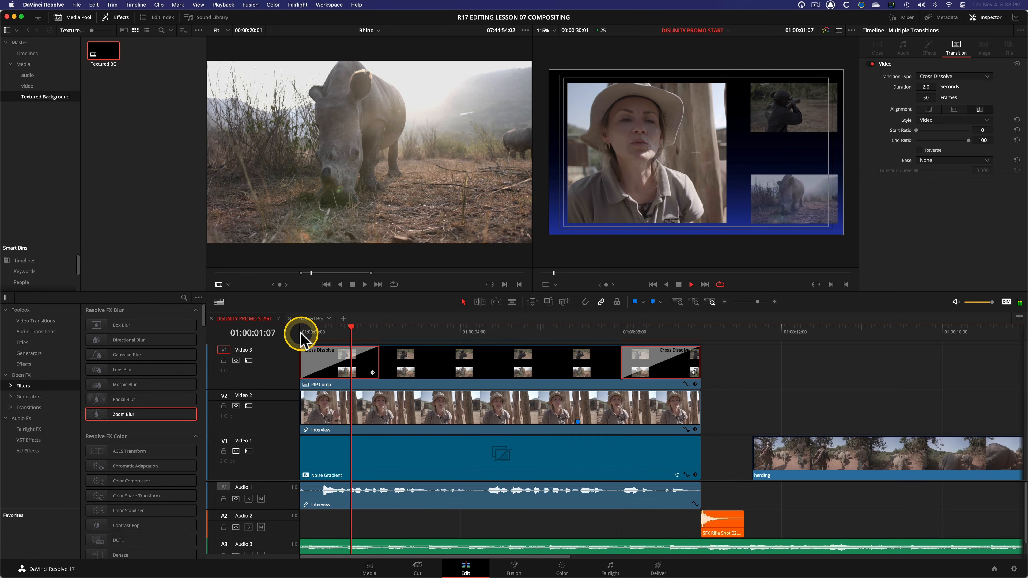
left_click(616, 330)
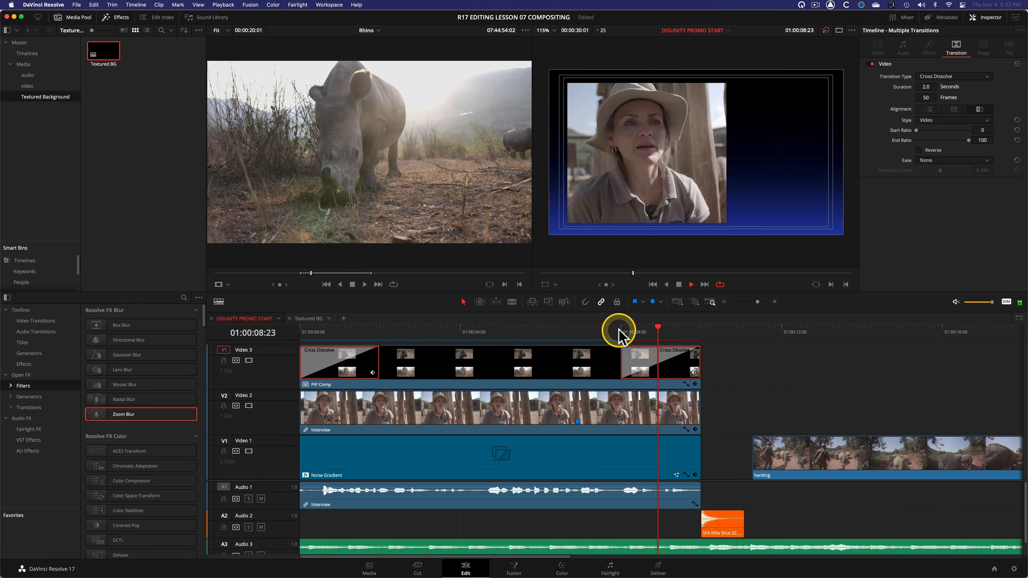
Step: Combine the PIP Comp and Interview clips into a compound clip named PIP Opener and save the project
key("space")
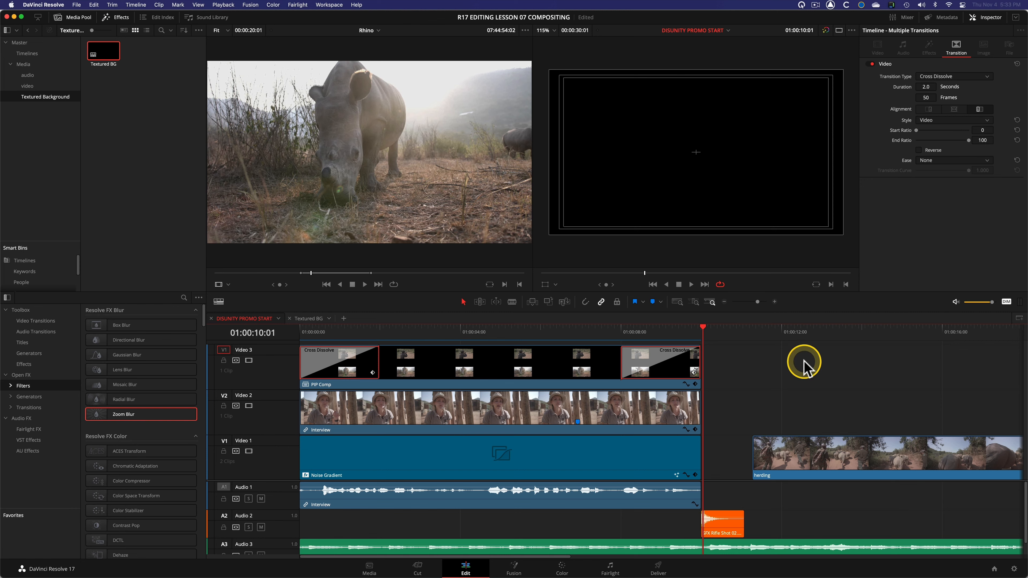
left_click_drag(721, 365, 610, 415)
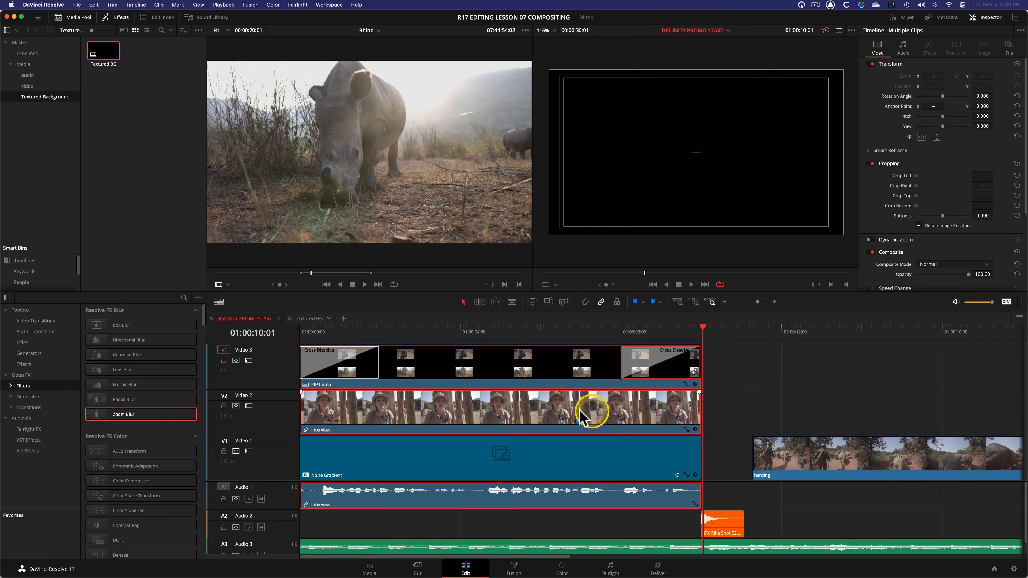
right_click(559, 411)
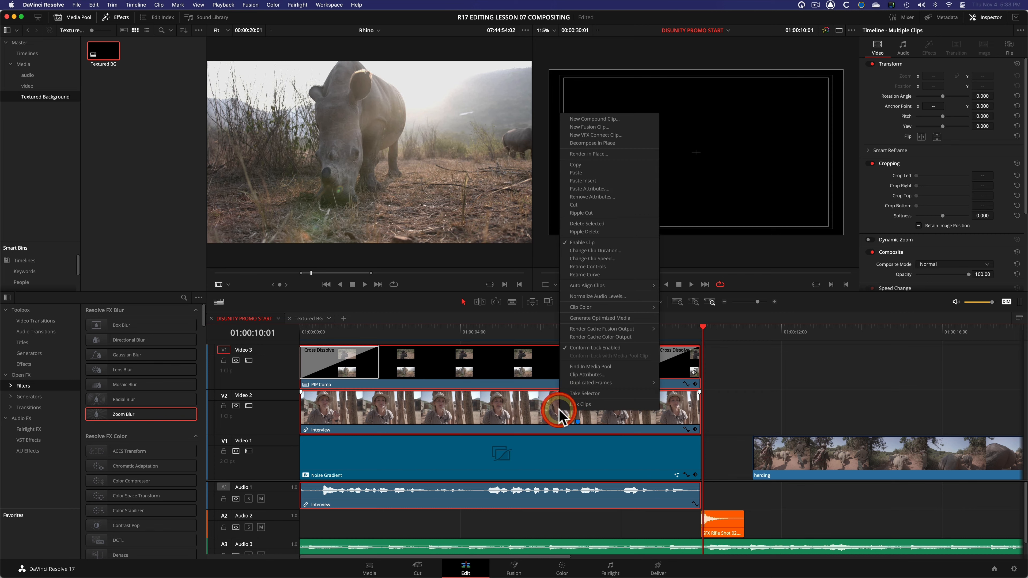
left_click(581, 118)
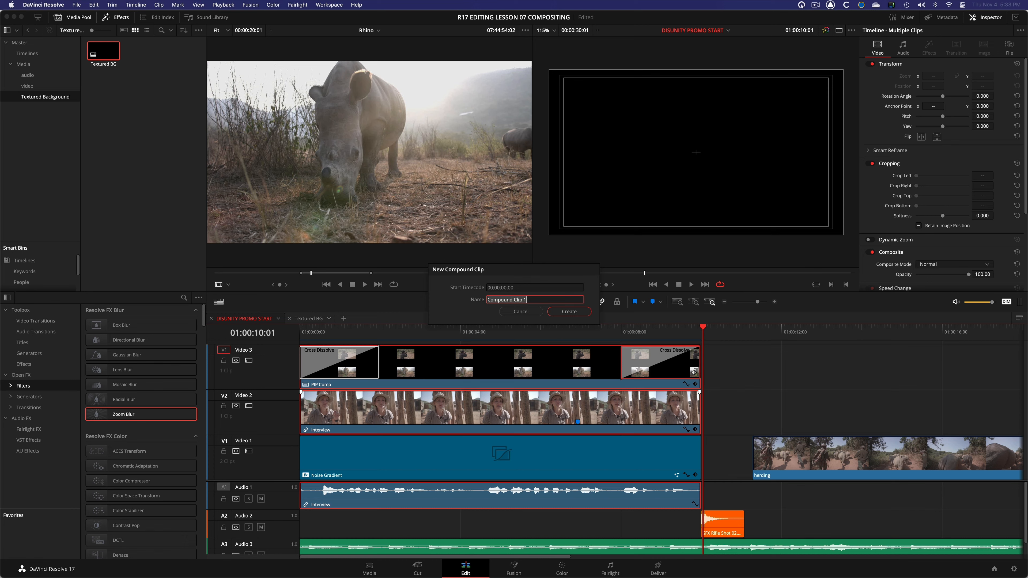
type("PIP Ope")
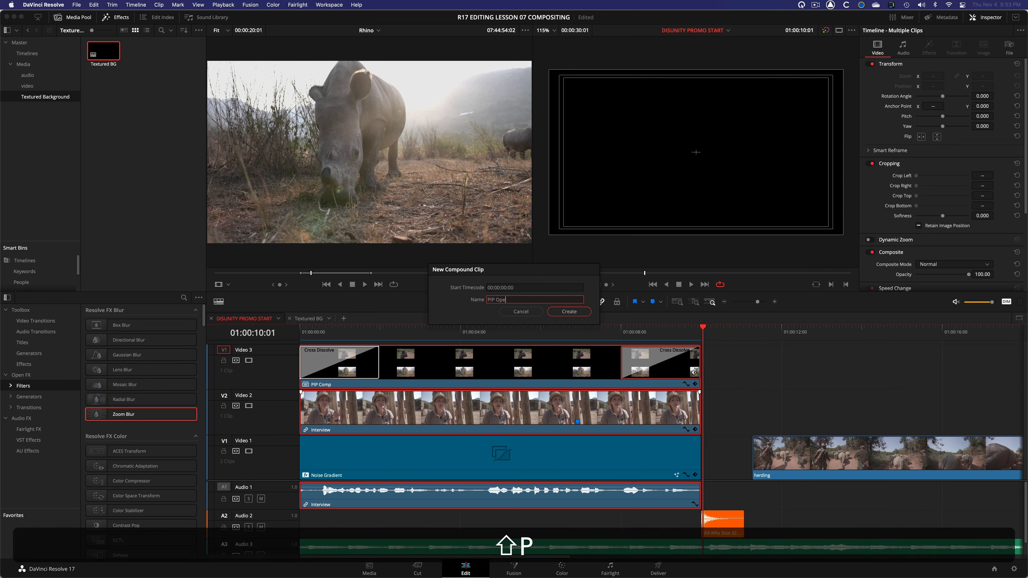
type("ner")
key("Return")
key("super+s")
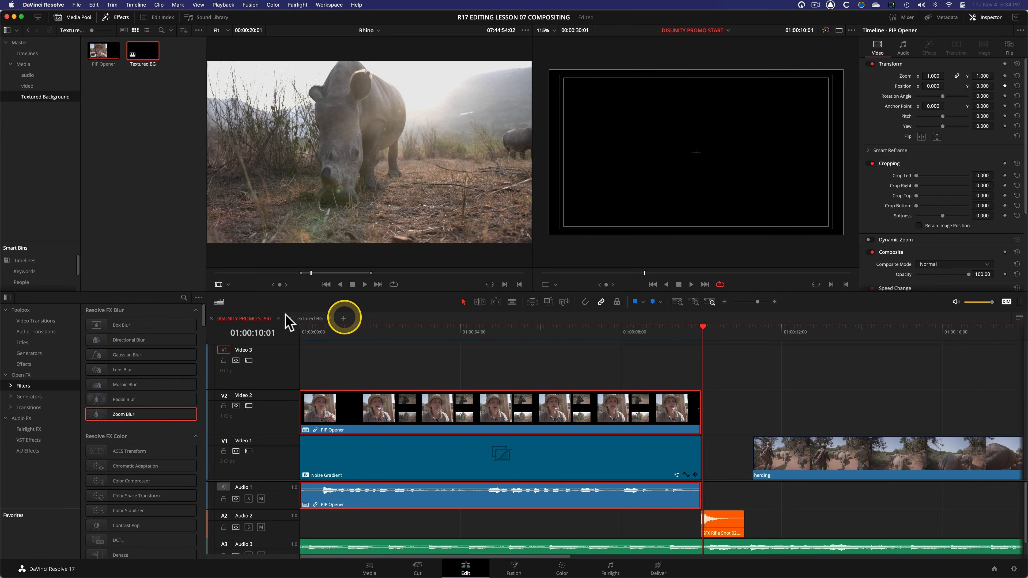
Step: Search the effects for "drop", apply Drop Shadow to the PIP Opener clip on Video 2, and park the playhead at 01:00:03:14
scroll(174, 376, "down", 5)
scroll(173, 390, "up", 2)
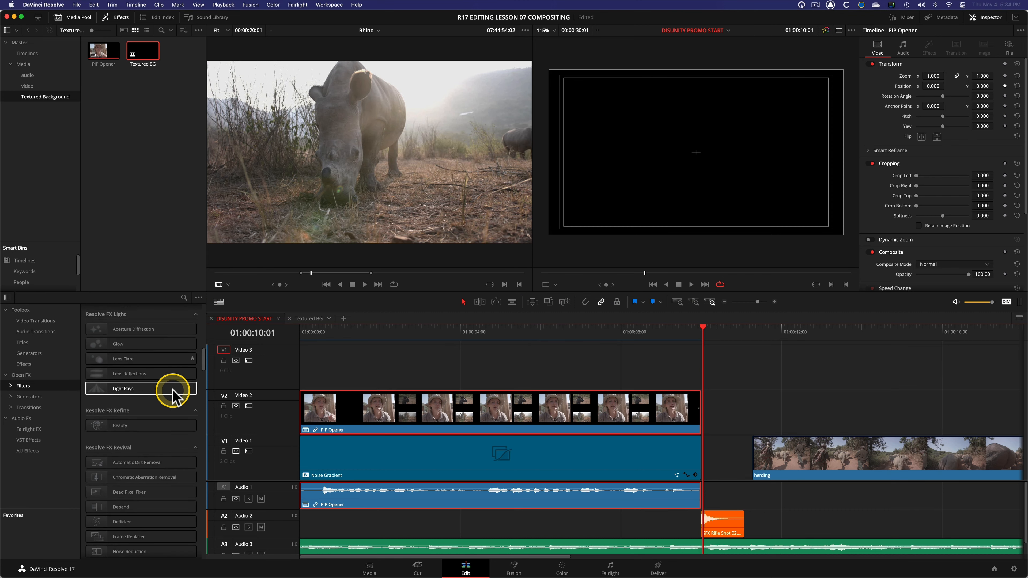
left_click(184, 297)
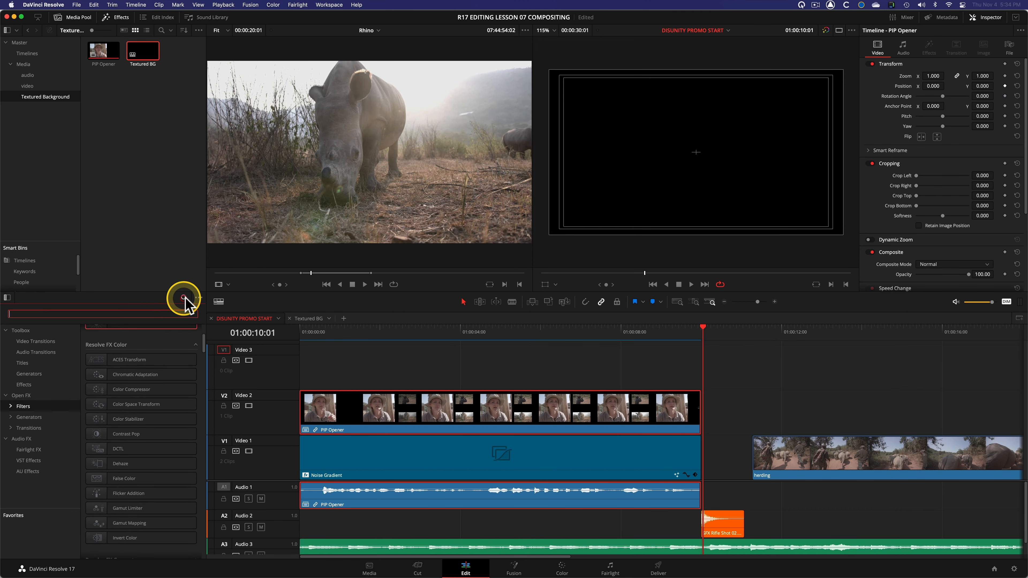
type("drop")
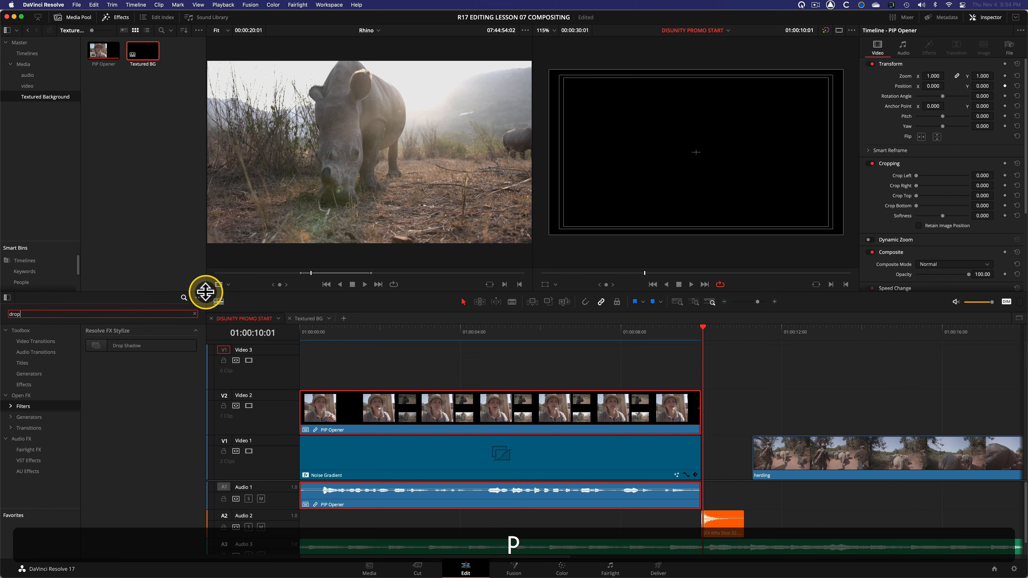
left_click(118, 349)
left_click_drag(116, 351, 494, 420)
left_click(442, 335)
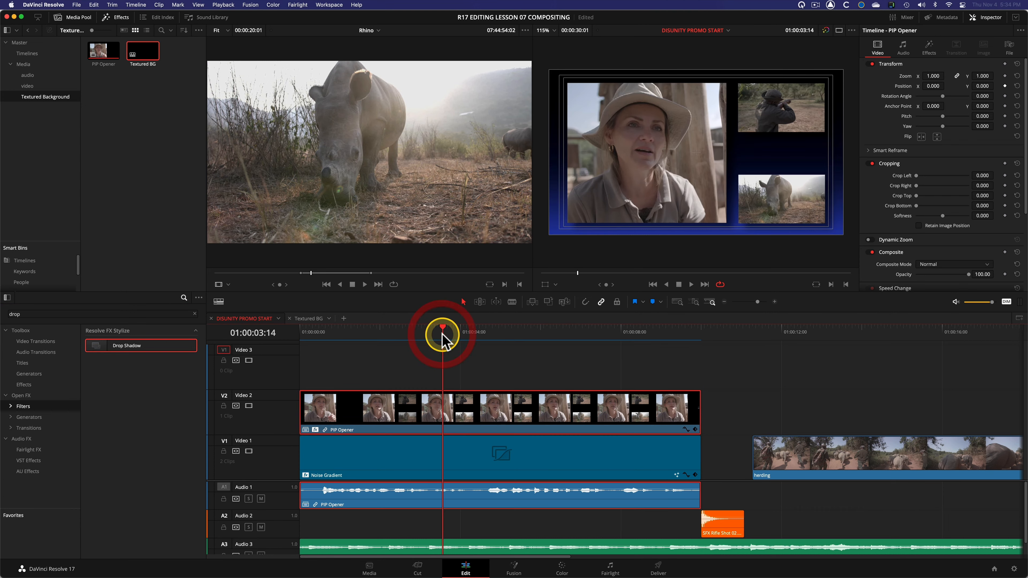
left_click(725, 211)
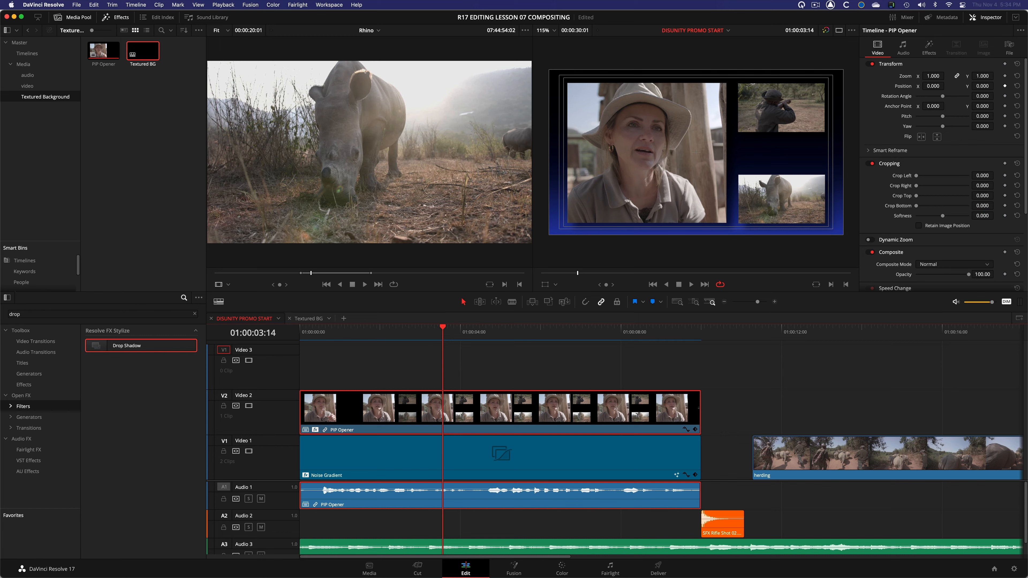
Step: Set the PIP Opener clip's Drop Shadow to strength 0.706, drop distance 0.020 and blur 0.313
left_click(571, 414)
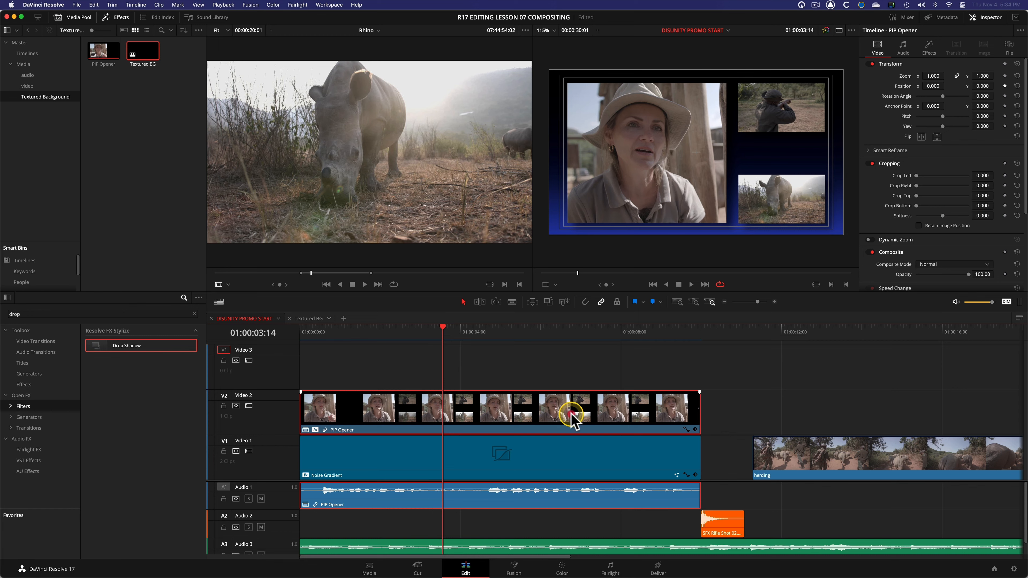
left_click(931, 49)
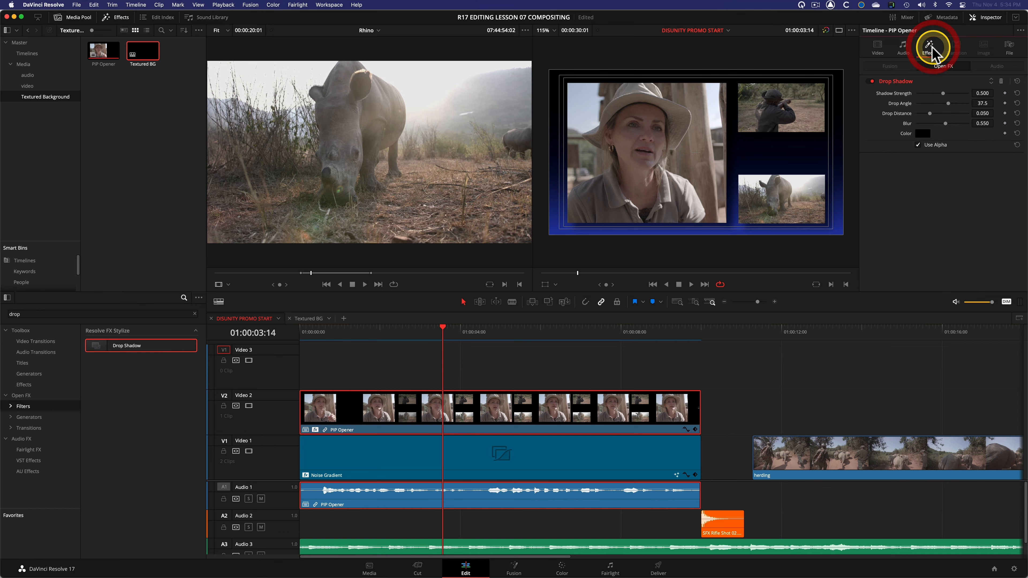
left_click(953, 94)
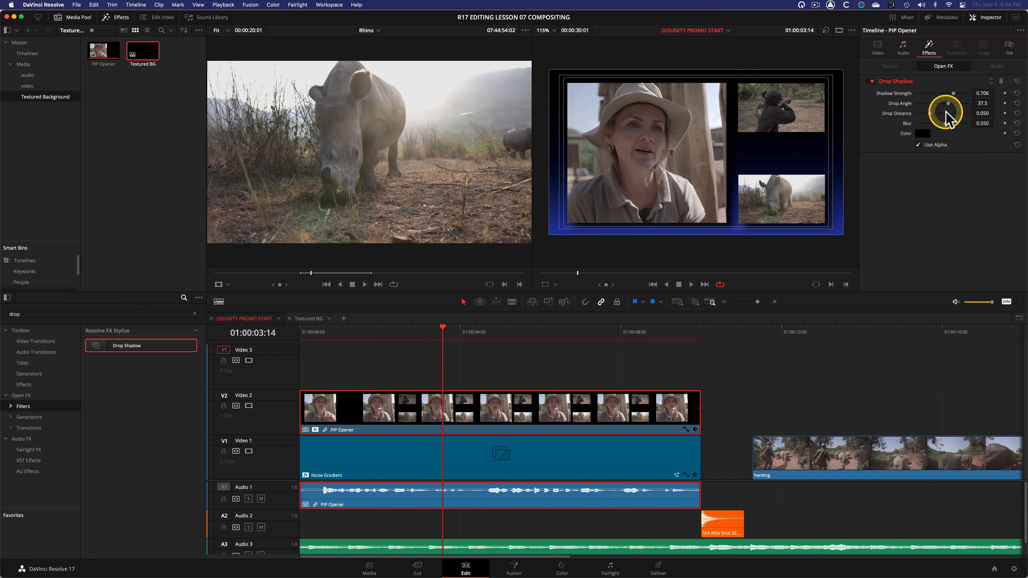
left_click_drag(945, 114, 936, 114)
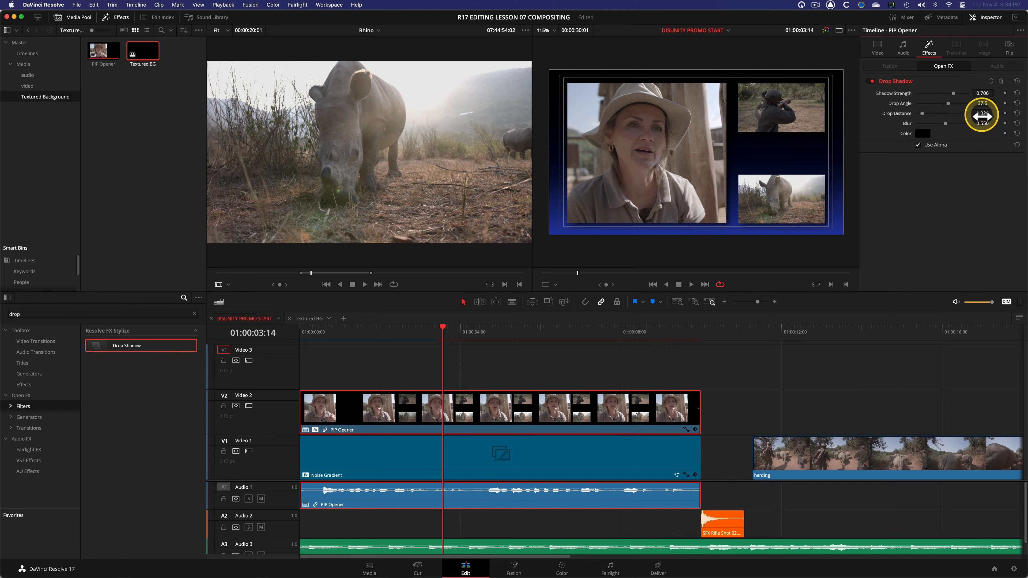
left_click(984, 124)
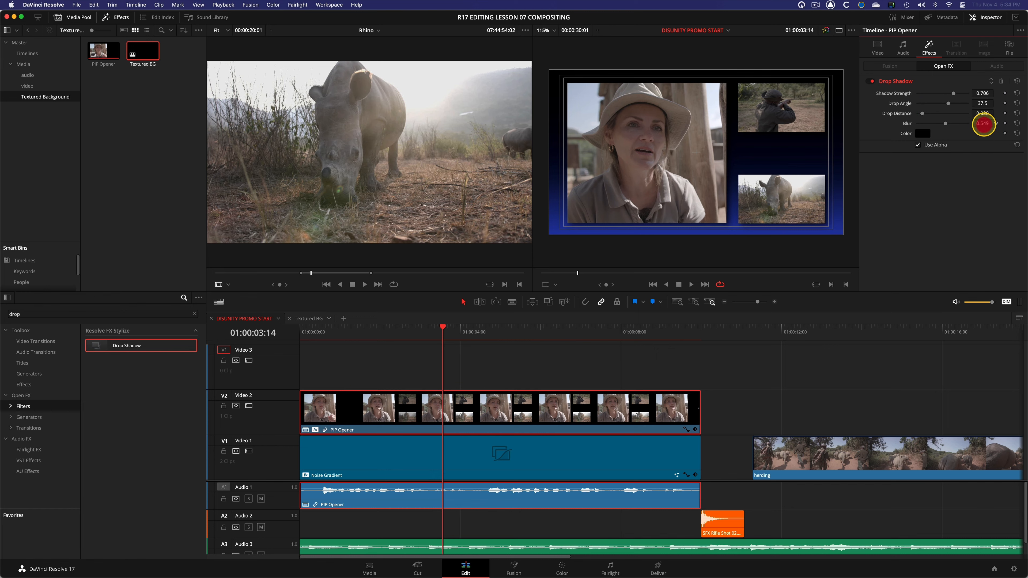
left_click_drag(977, 124, 860, 151)
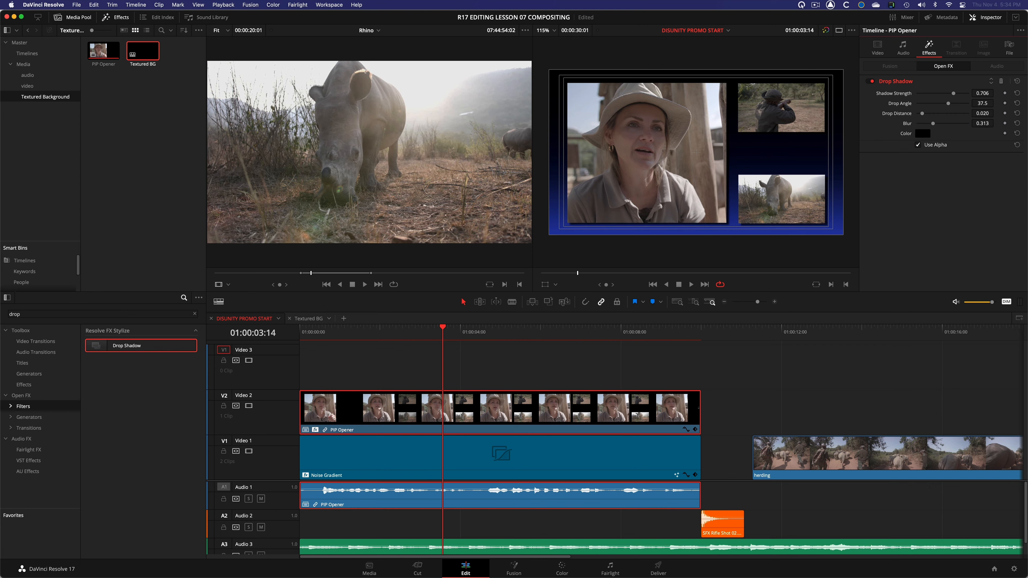
left_click(813, 33)
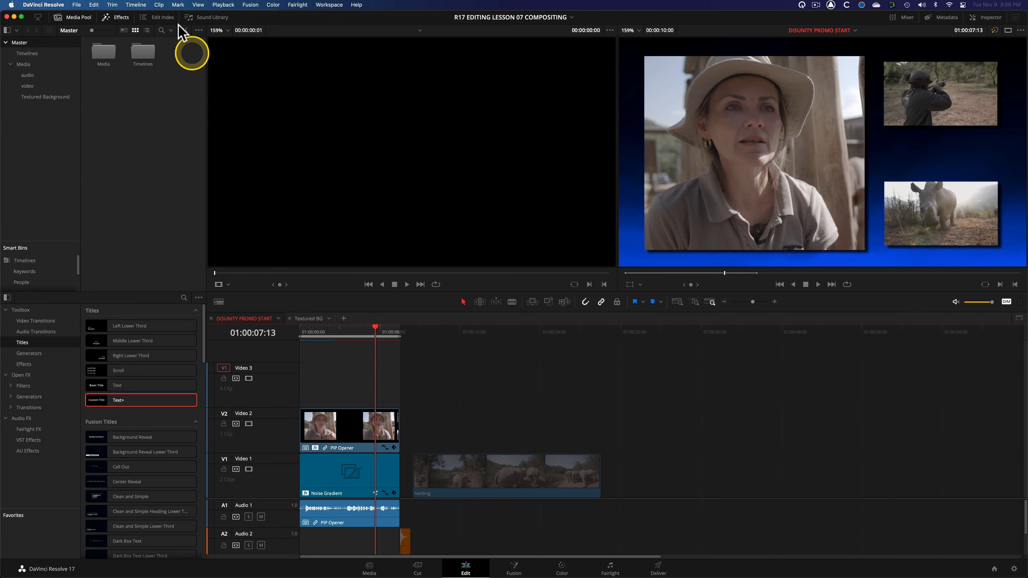
Step: Add a Text+ title on Video 2 directly above the start of the herding clip
left_click(121, 19)
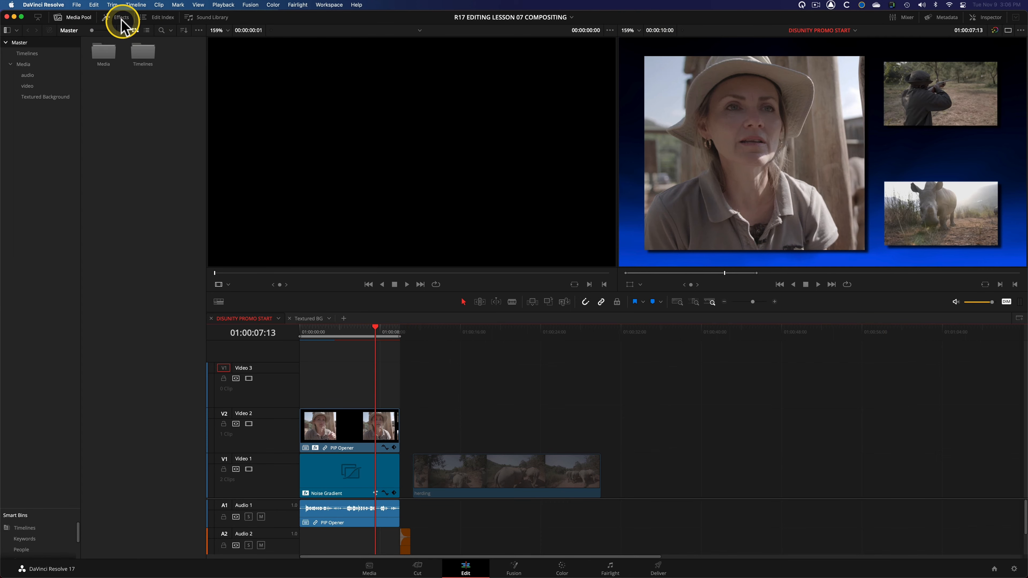
left_click(120, 18)
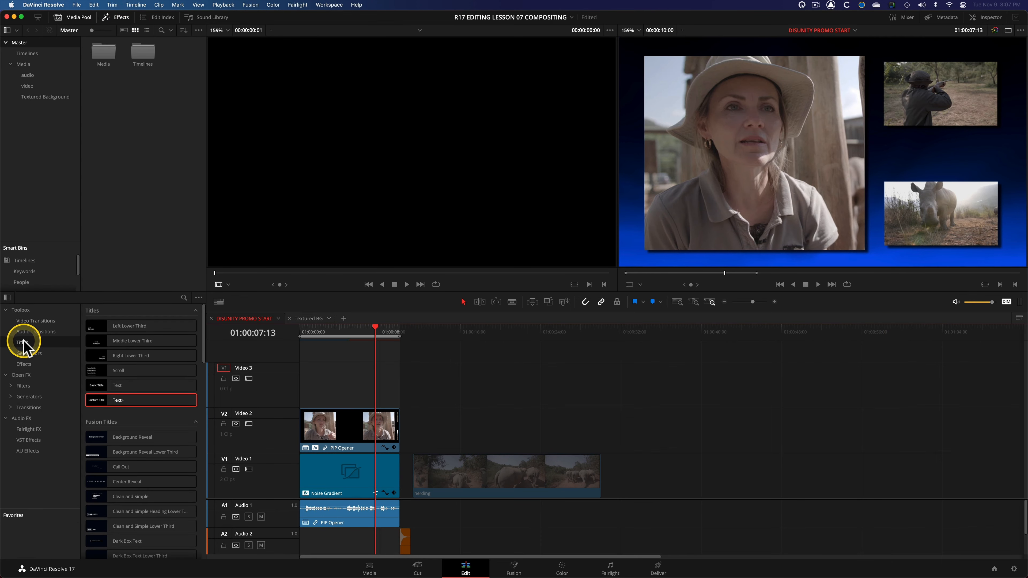
left_click_drag(94, 400, 416, 430)
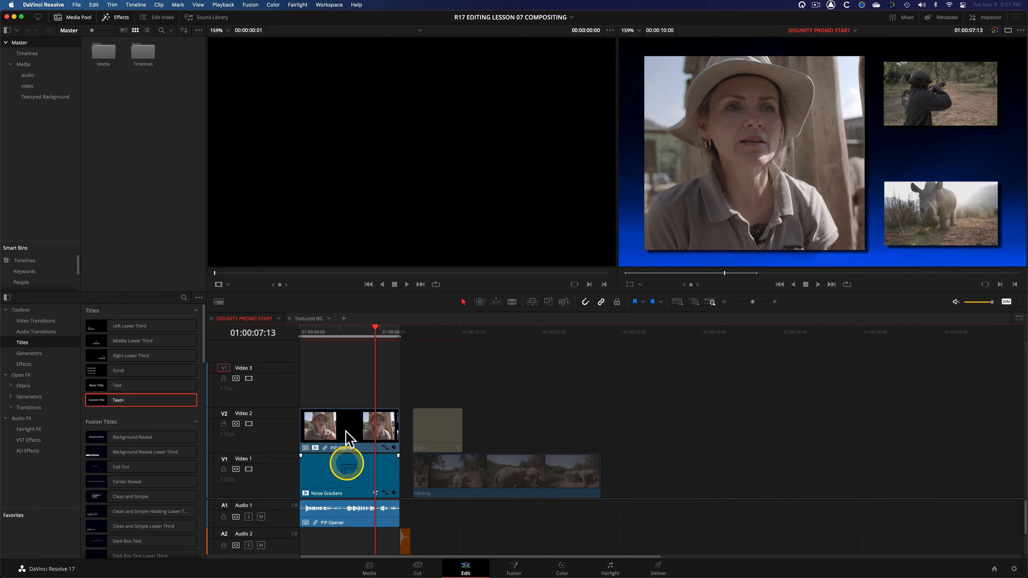
Step: Clear the timeline's in and out points and move the playhead to the start of the Text+ title at 01:00:11:07
left_click(313, 330)
left_click_drag(314, 331, 339, 329)
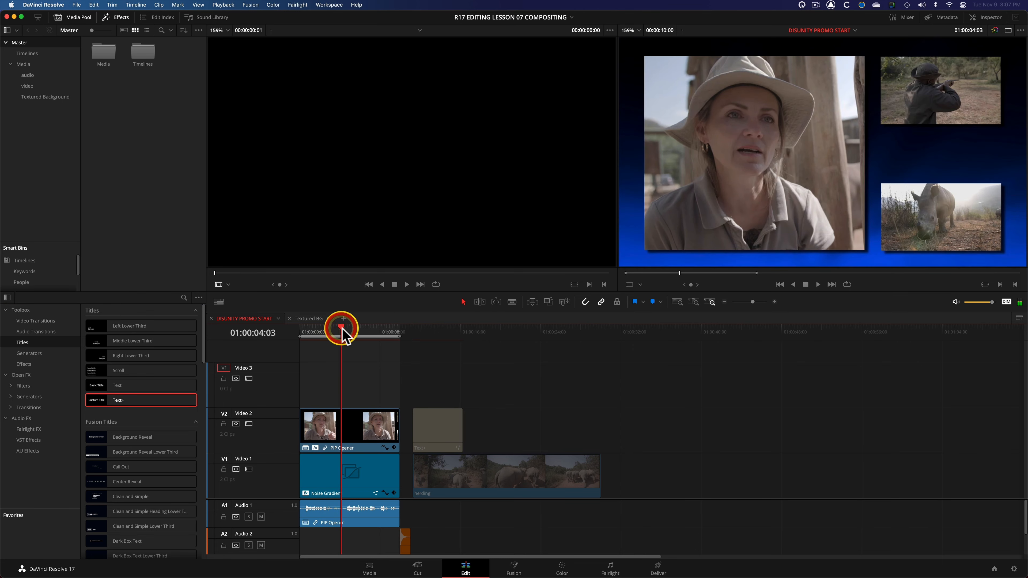
key("alt+x")
left_click(417, 334)
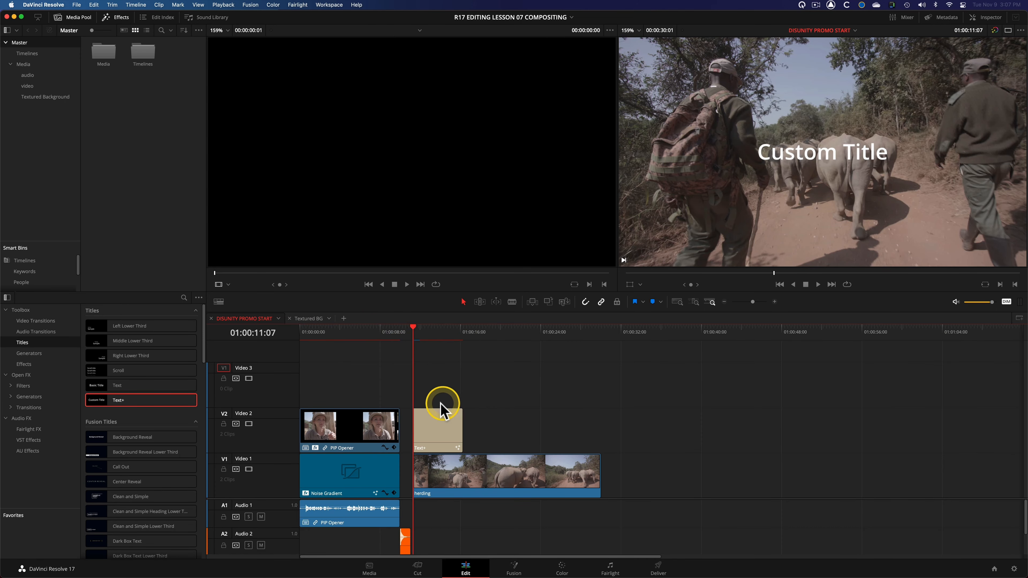
Step: Replace the Text+ title's text with AFRICA'S and set its font style to Extrabold
left_click(437, 419)
left_click(990, 18)
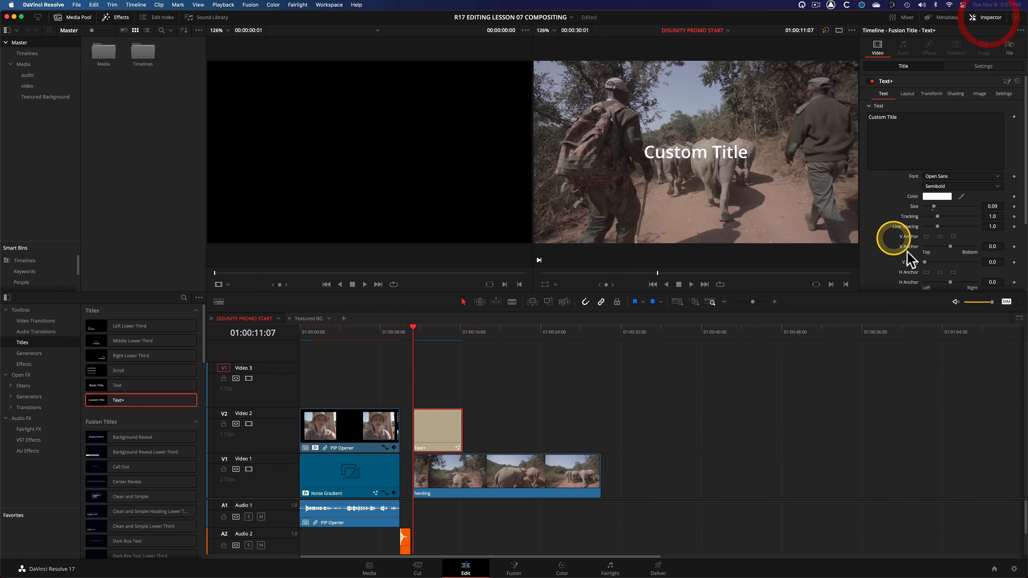
left_click(949, 144)
key("super+a")
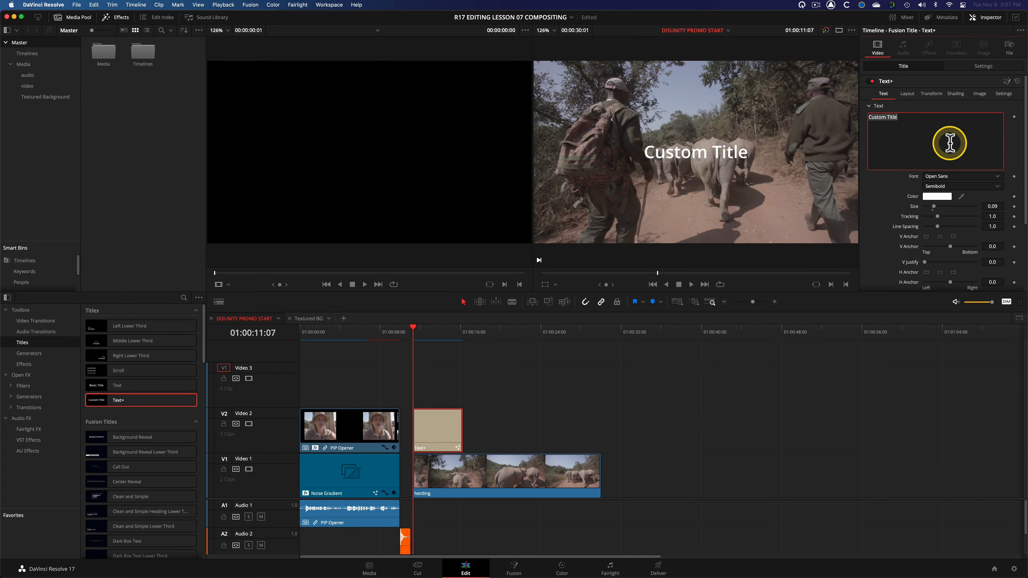
type("A")
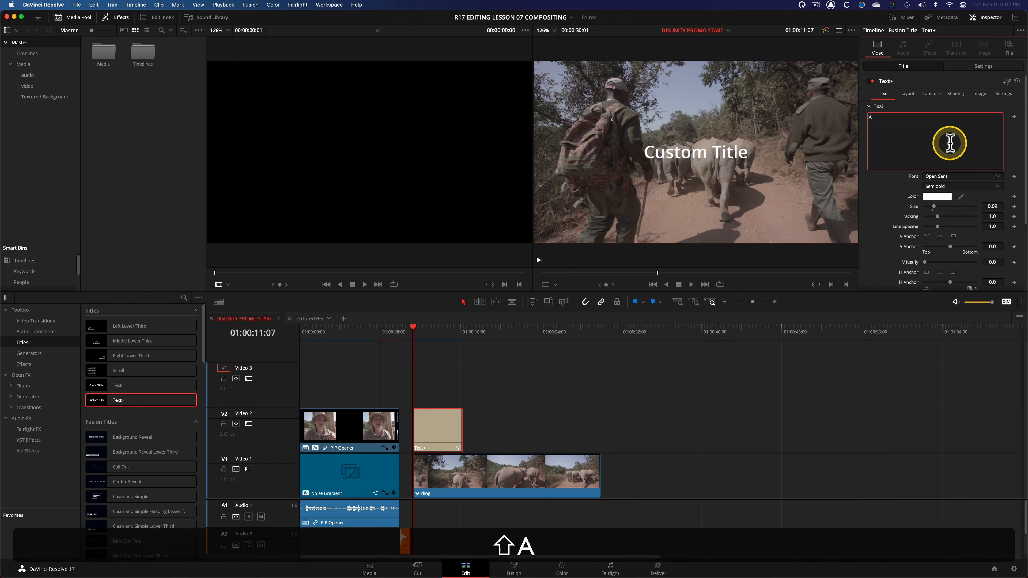
type("FRICA")
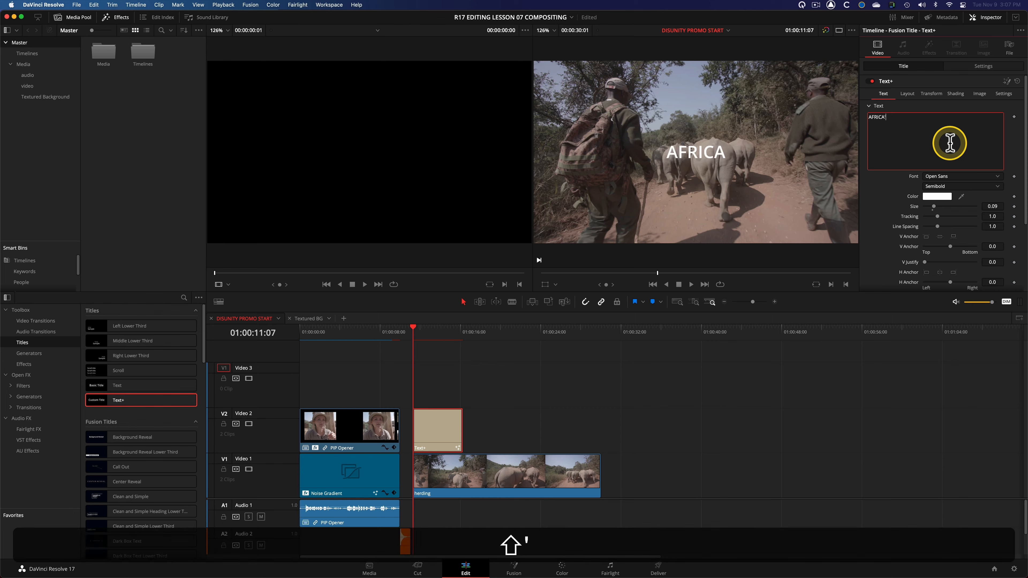
type("'S")
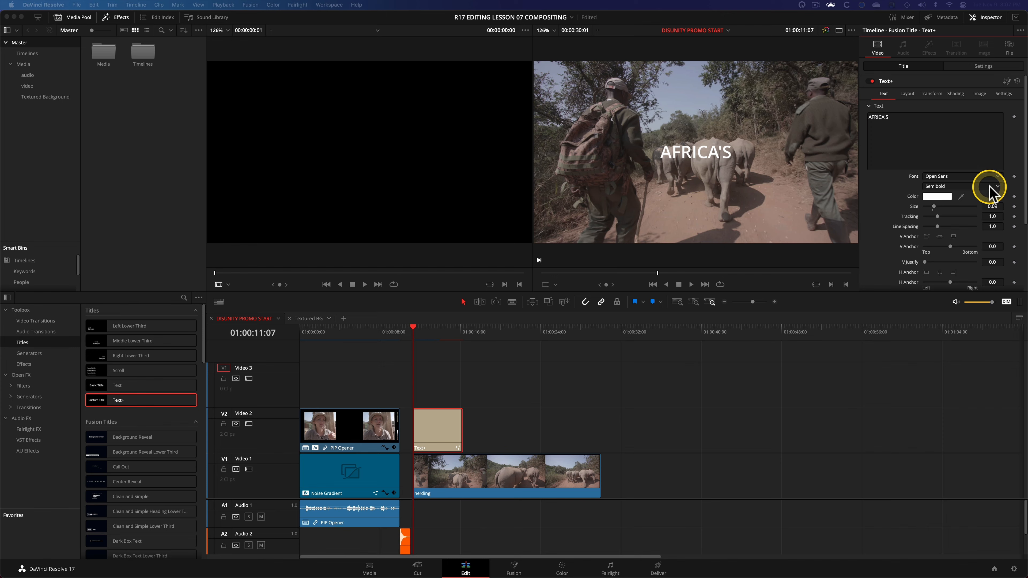
left_click(969, 186)
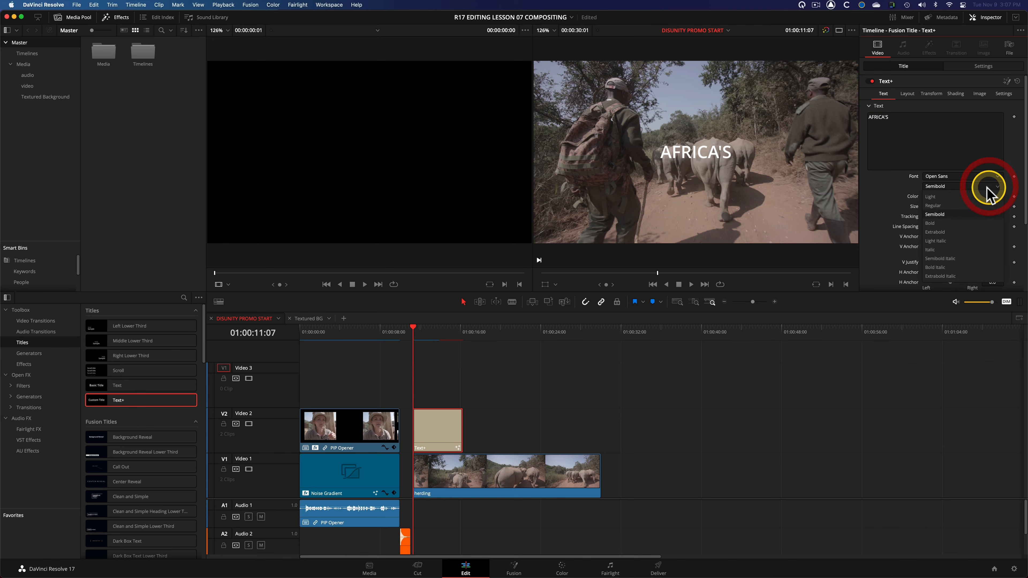
left_click(956, 232)
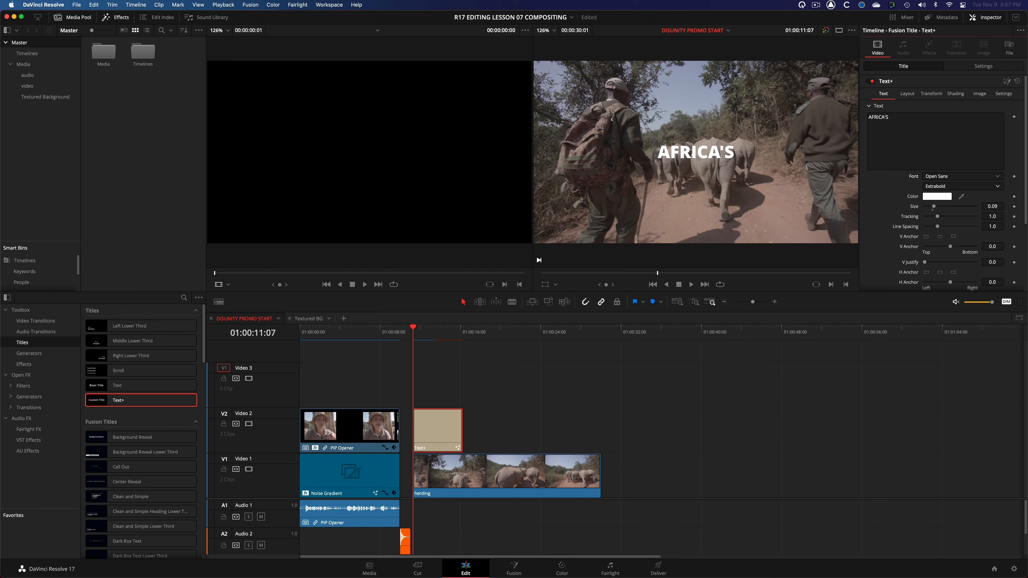
Step: Preview other fonts such as Star Jedi on the AFRICA'S title and return to Open Sans
left_click(990, 177)
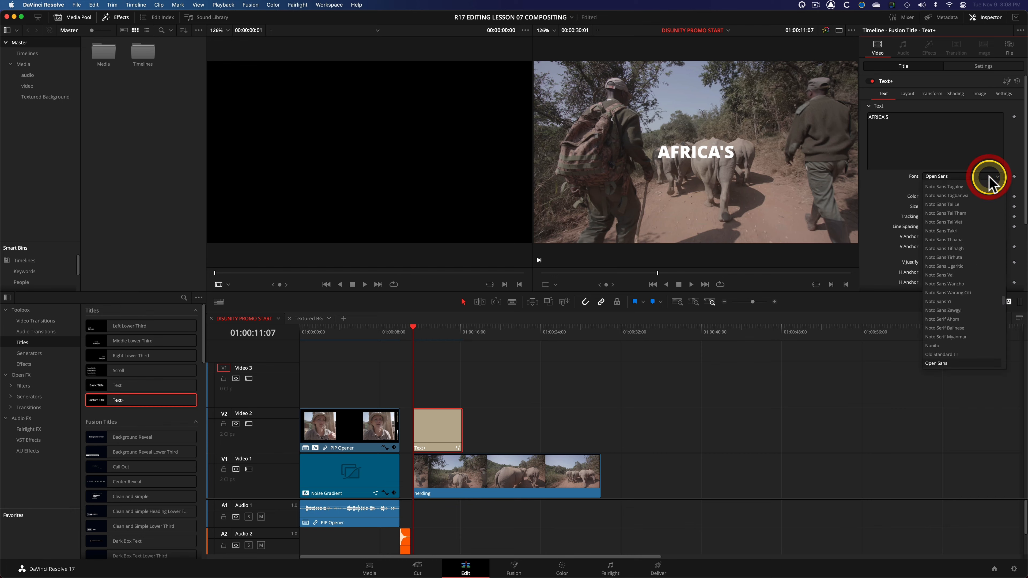
scroll(993, 237, "down", 5)
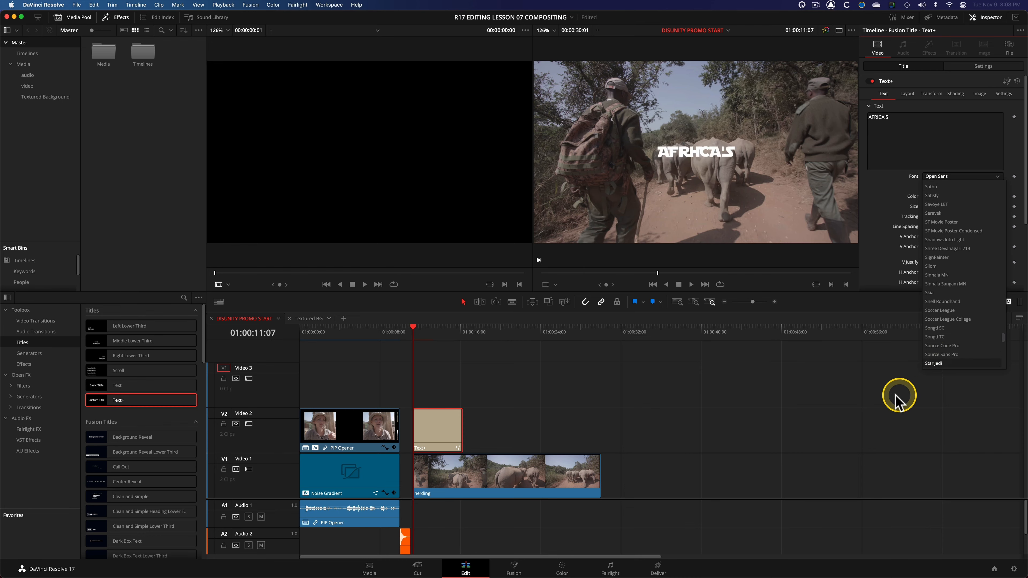
left_click(852, 359)
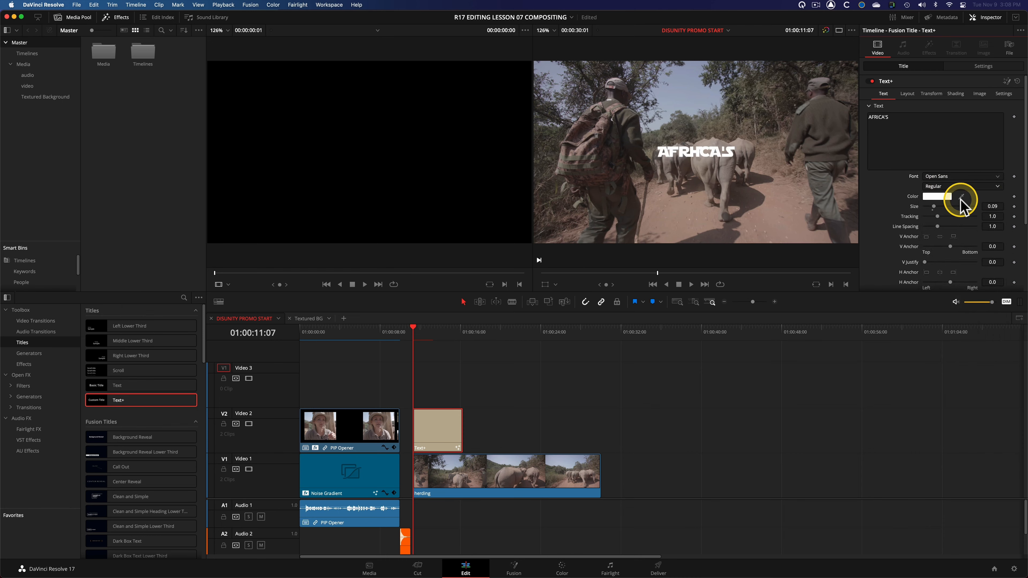
left_click(965, 178)
left_click(964, 176)
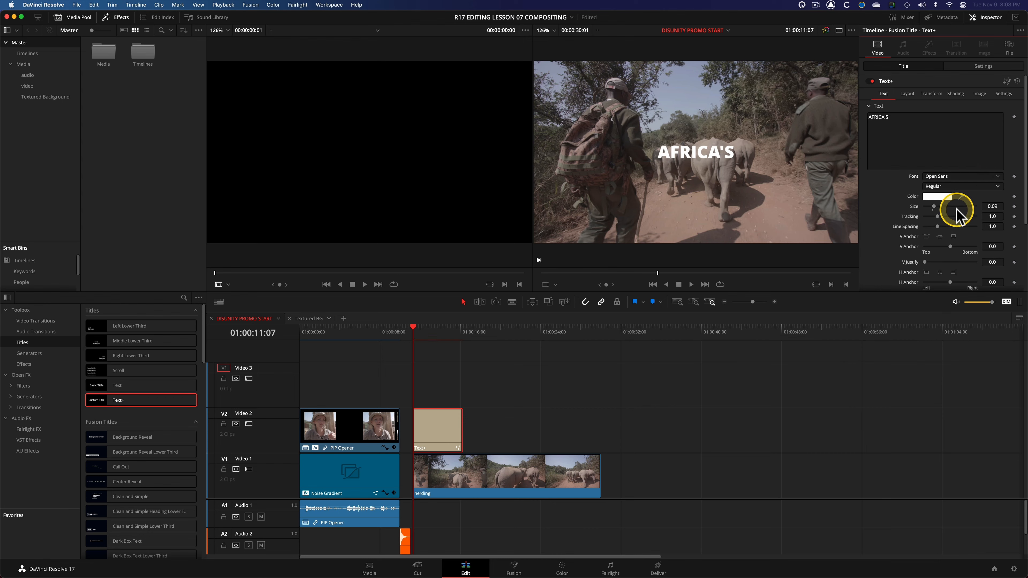
Step: Enlarge the AFRICA'S title to a text size of about 0.35
left_click_drag(934, 207, 960, 207)
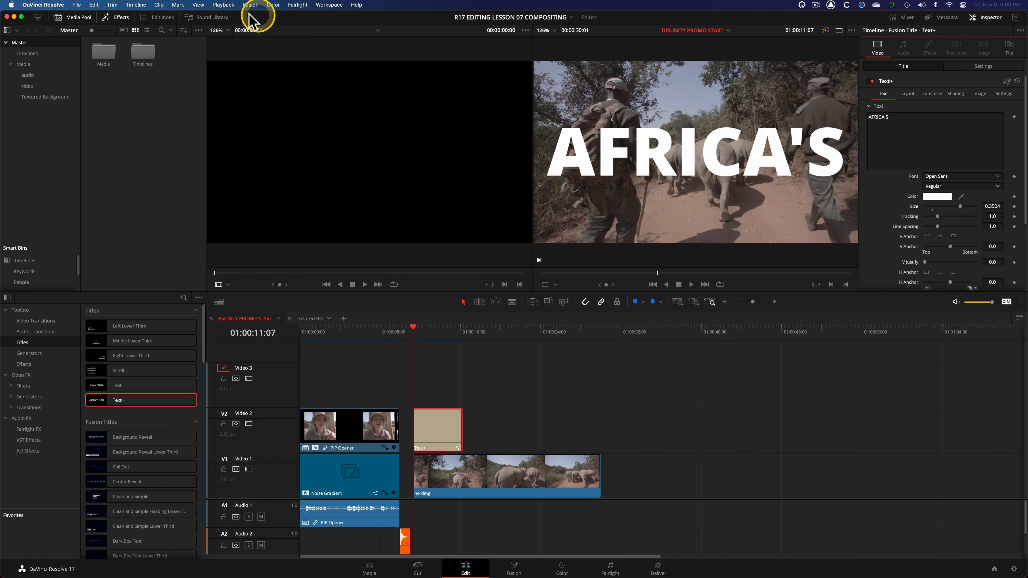
Step: Turn on the safe area guides in the timeline viewer
left_click(198, 5)
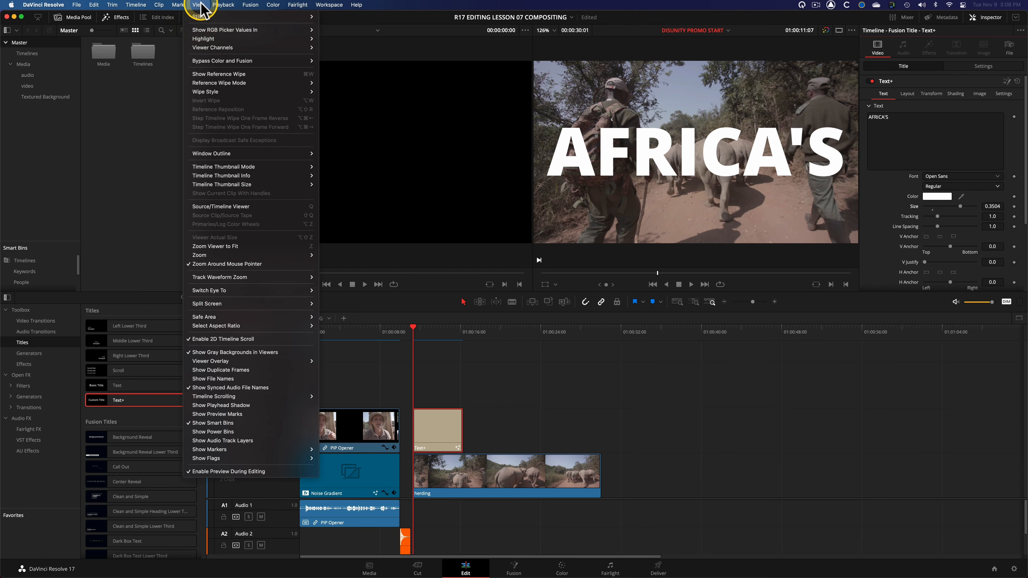
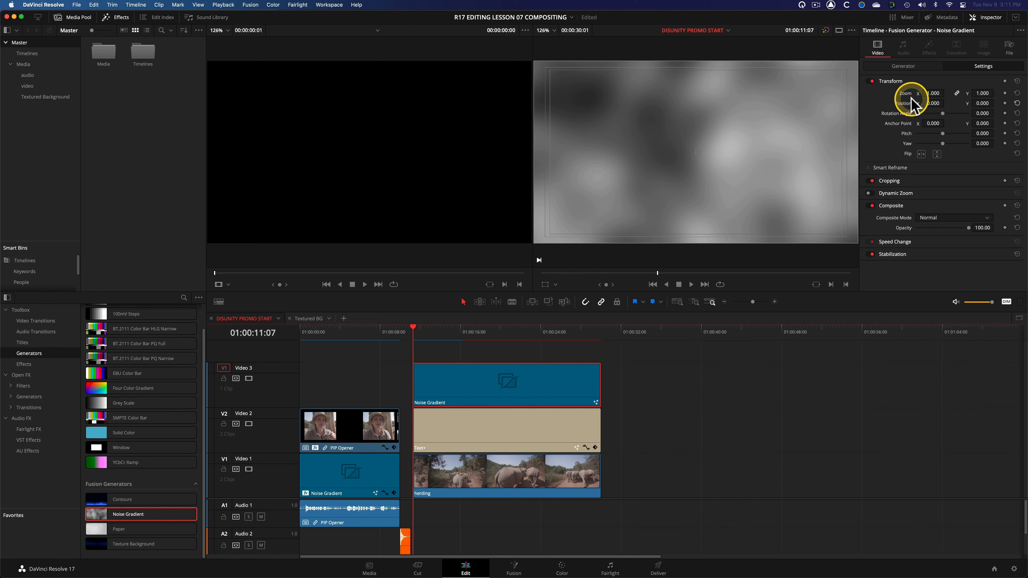
Step: Set the detail of the Noise Gradient clip on Video 3 to 10 and its seethe rate to 0
left_click(906, 68)
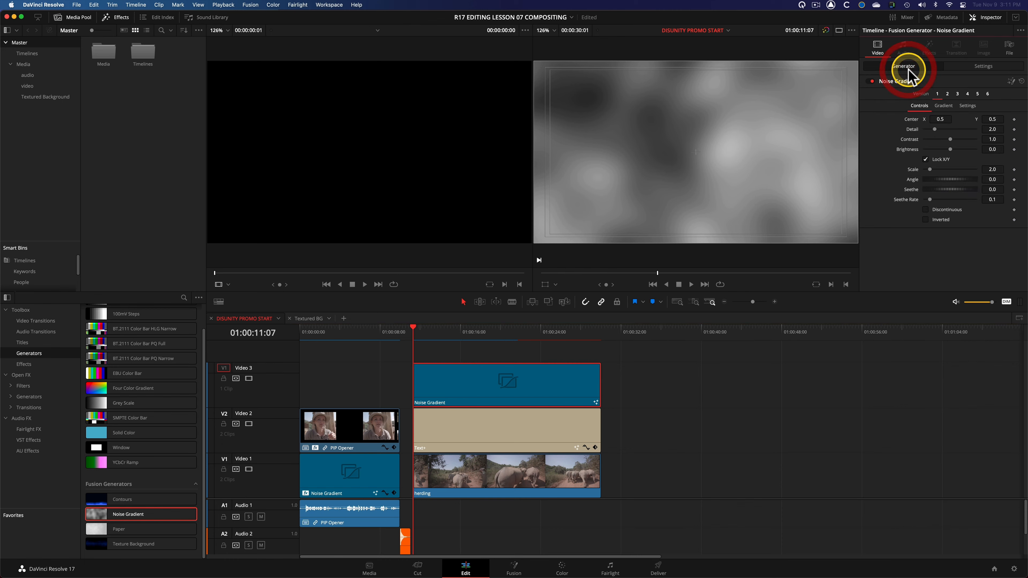
left_click(997, 128)
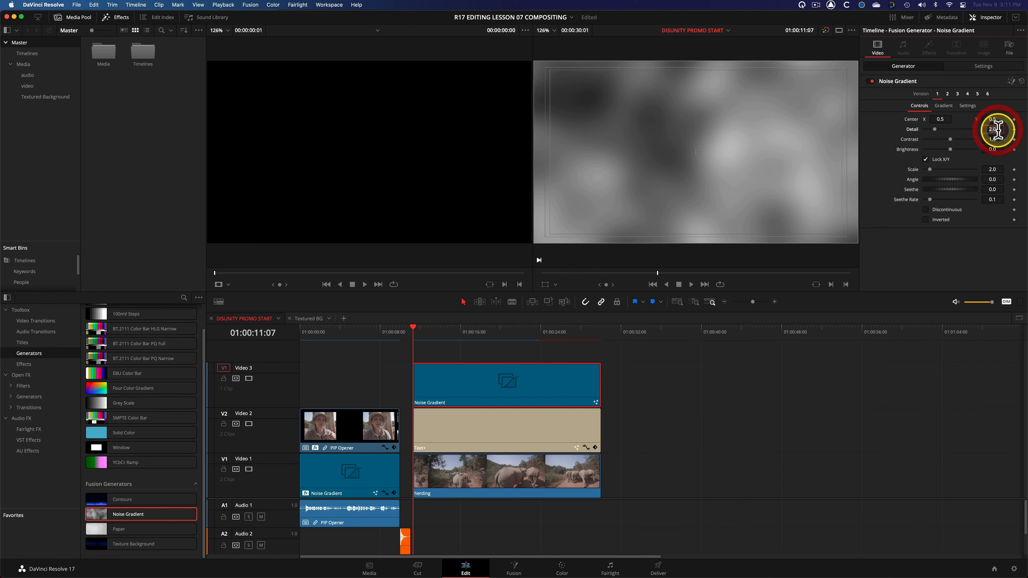
type("10")
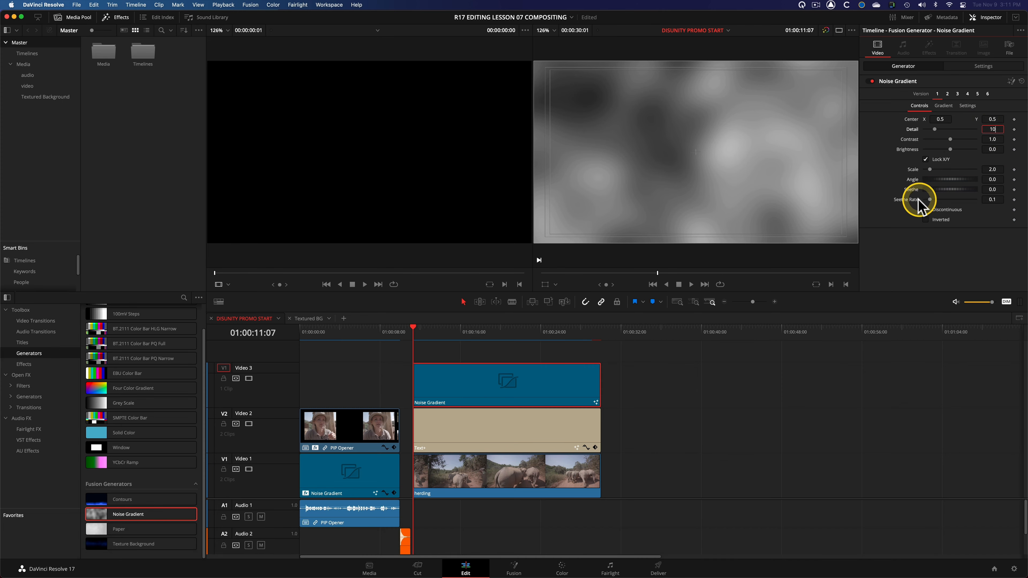
key("ctrl")
double_click(988, 202)
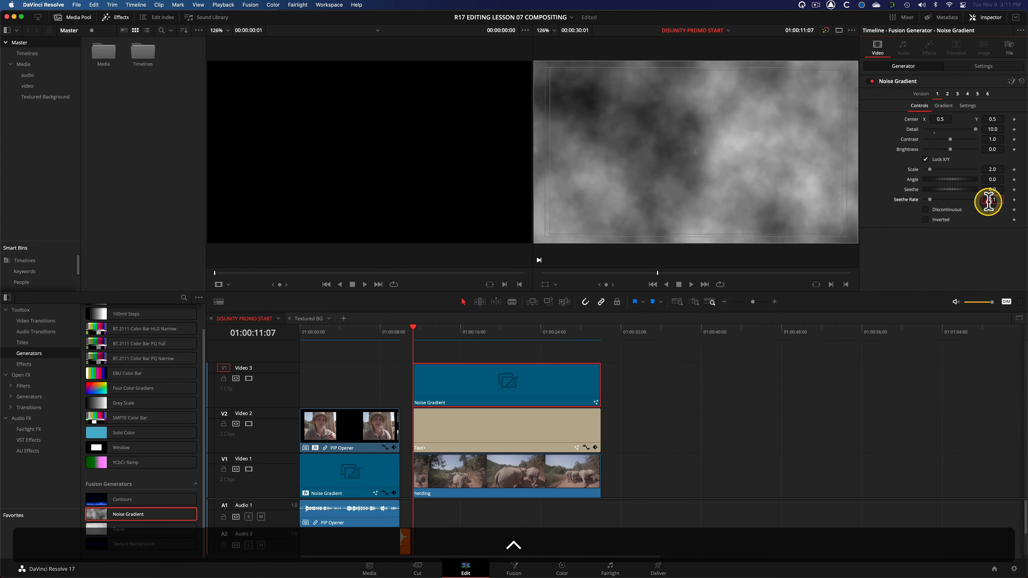
type("0")
key("Return")
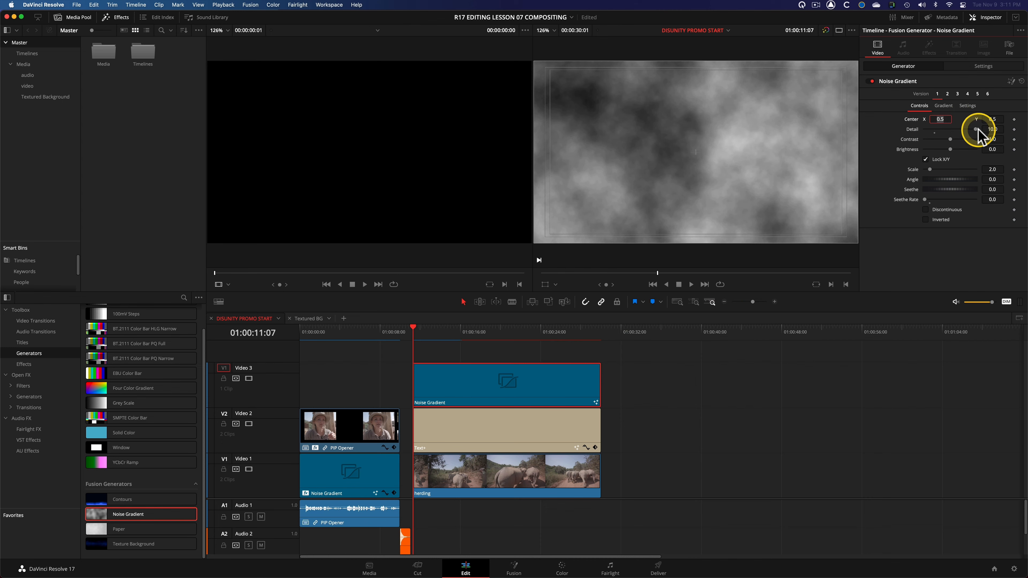
left_click_drag(977, 130, 1004, 132)
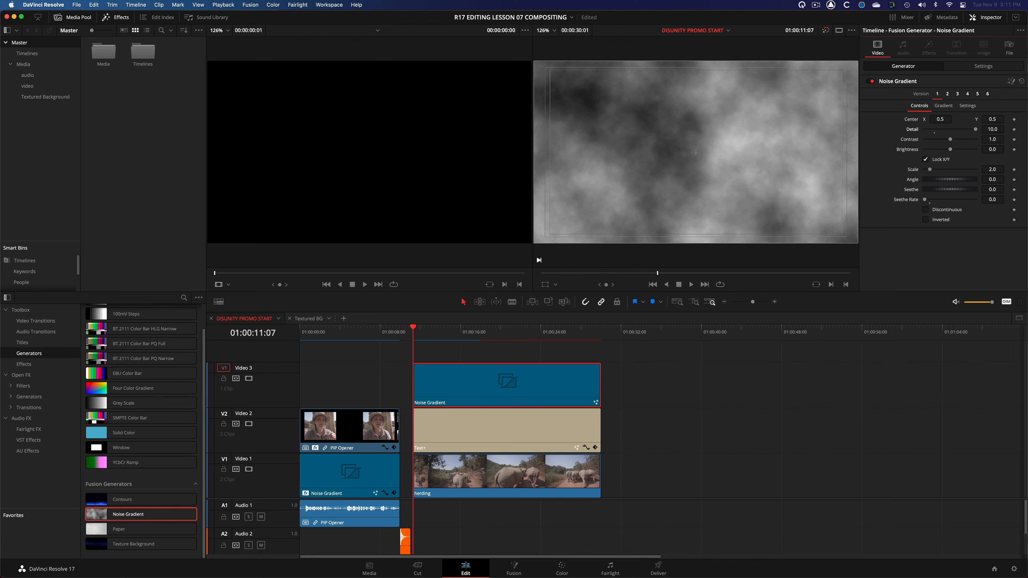
Step: Play the noise gradient and try a seethe rate of 0.1 before returning it to 0
left_click(464, 328)
key("space")
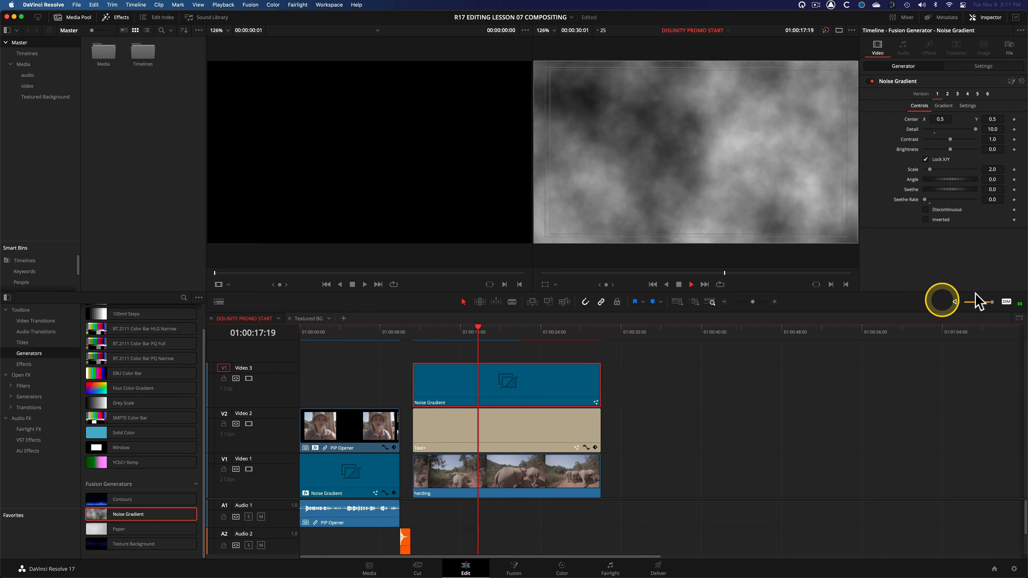
key("space")
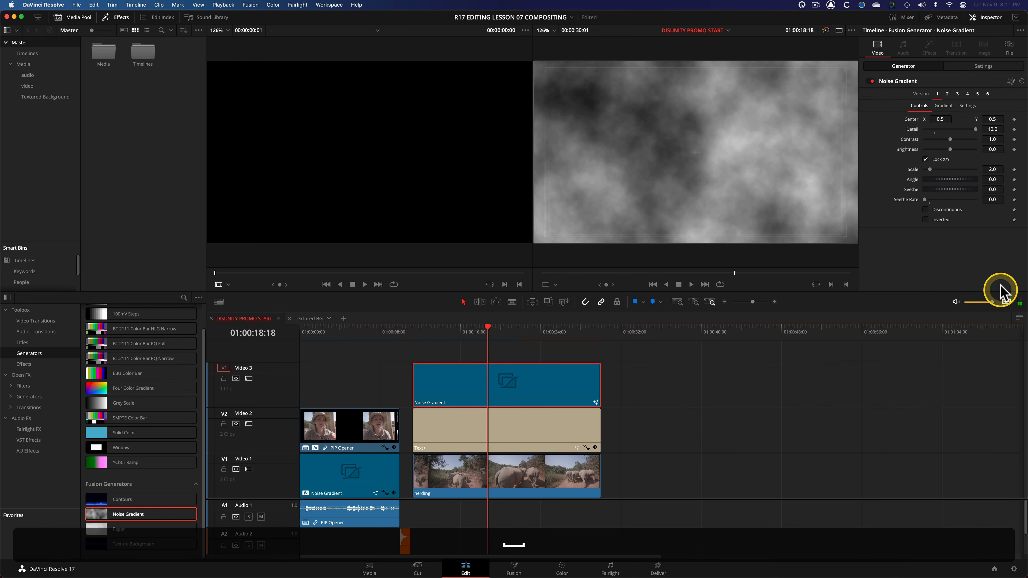
left_click(930, 201)
key("space")
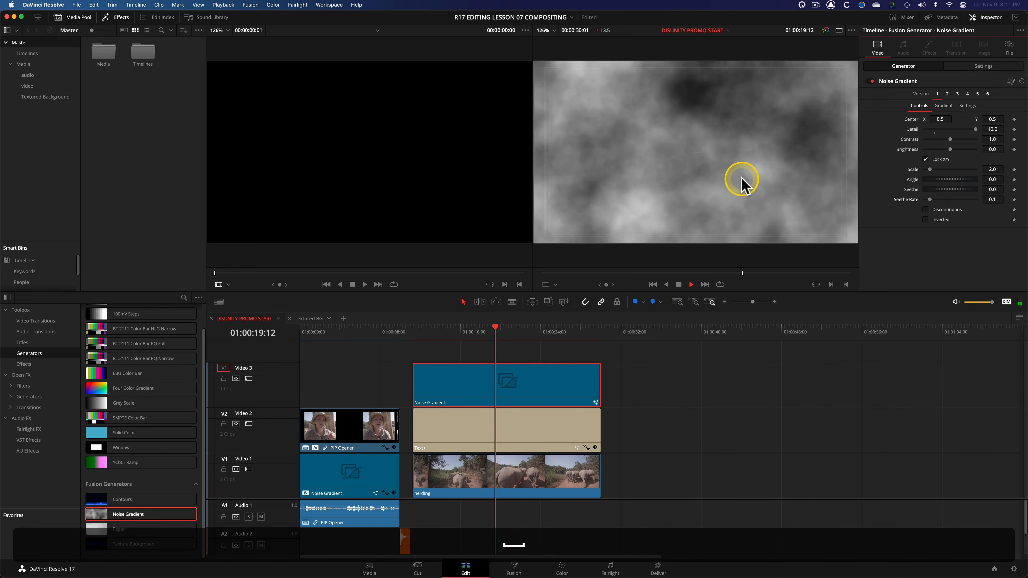
left_click_drag(930, 207, 901, 202)
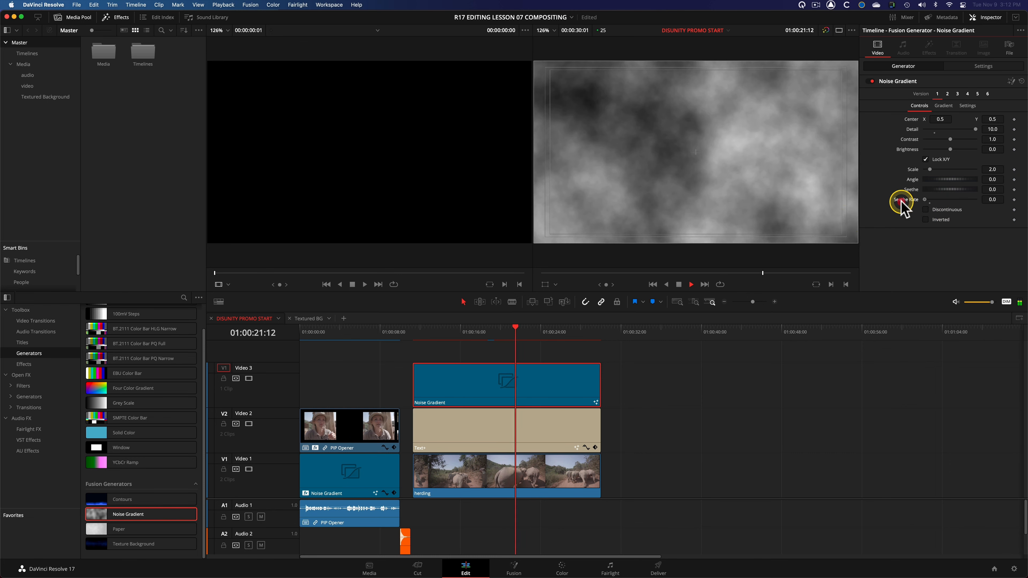
key("space")
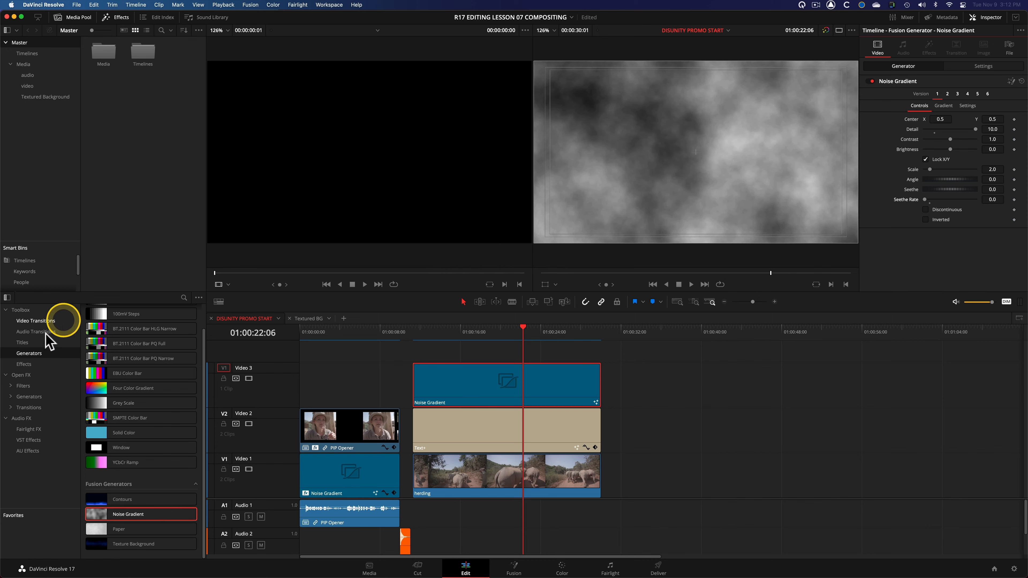
Step: Apply the Pencil Sketch filter from Resolve FX Stylize to the Noise Gradient clip on Video 3
left_click(27, 391)
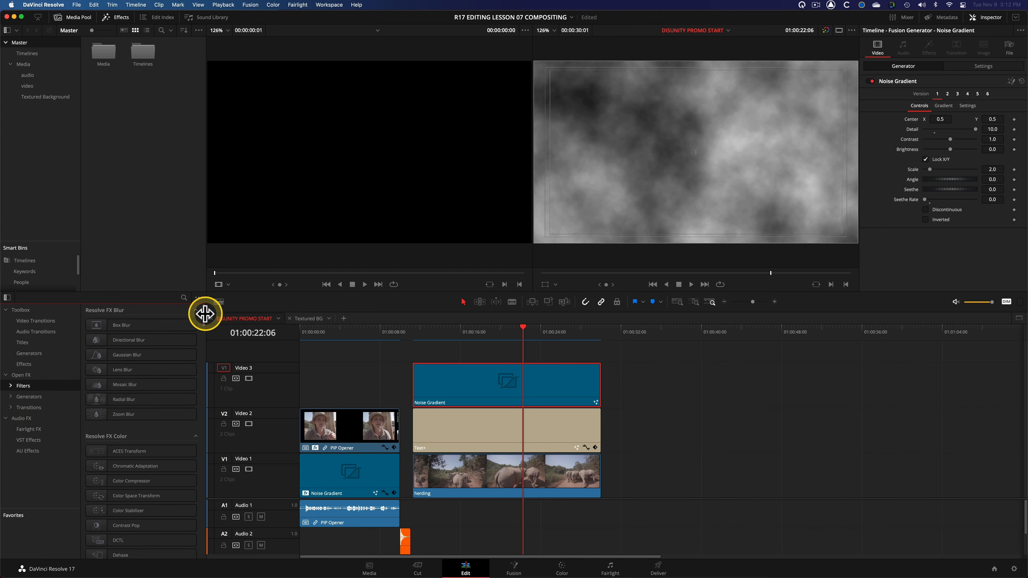
left_click_drag(203, 313, 203, 340)
scroll(183, 366, "down", 3)
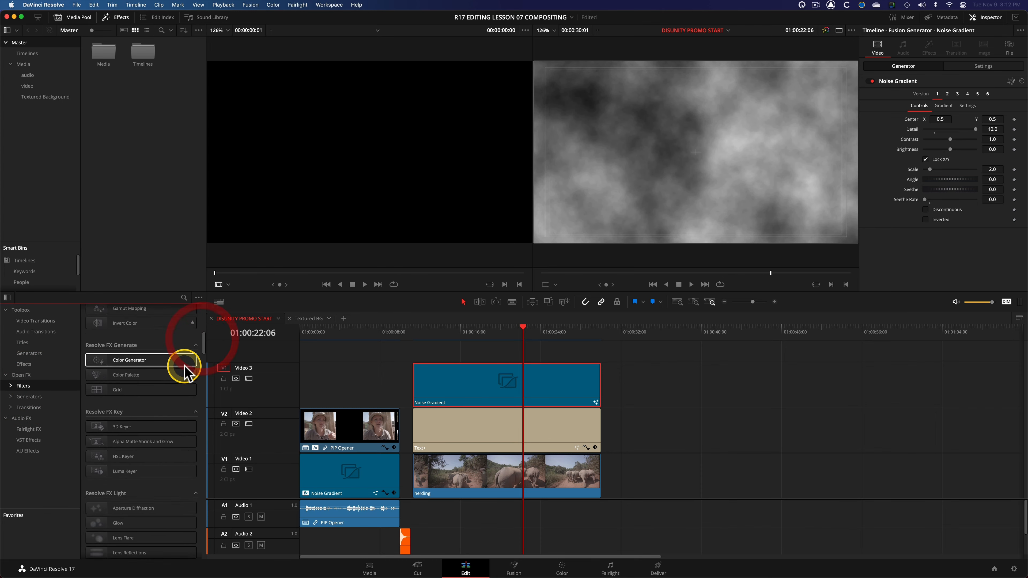
scroll(183, 368, "down", 10)
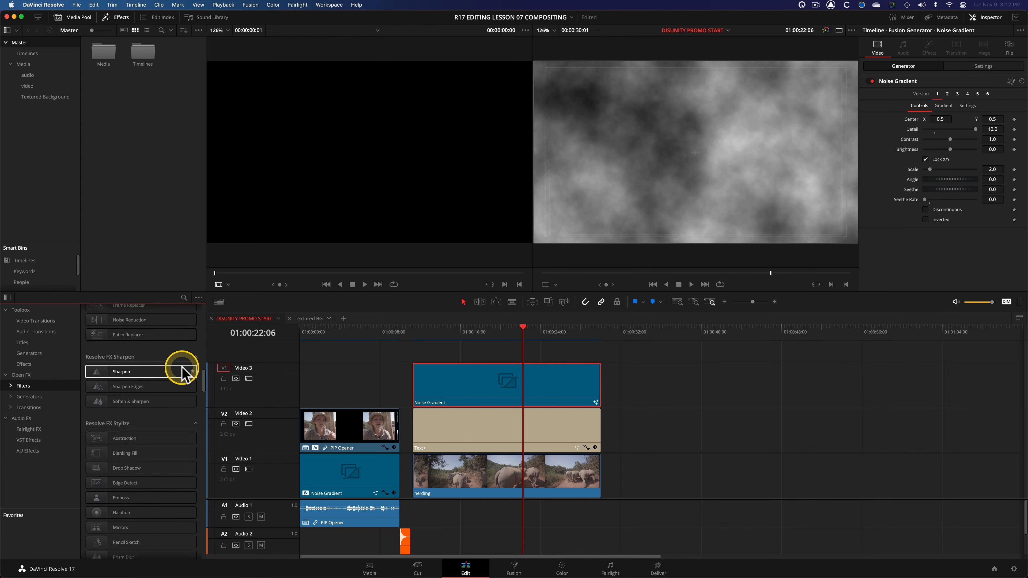
scroll(182, 368, "down", 3)
key("ctrl")
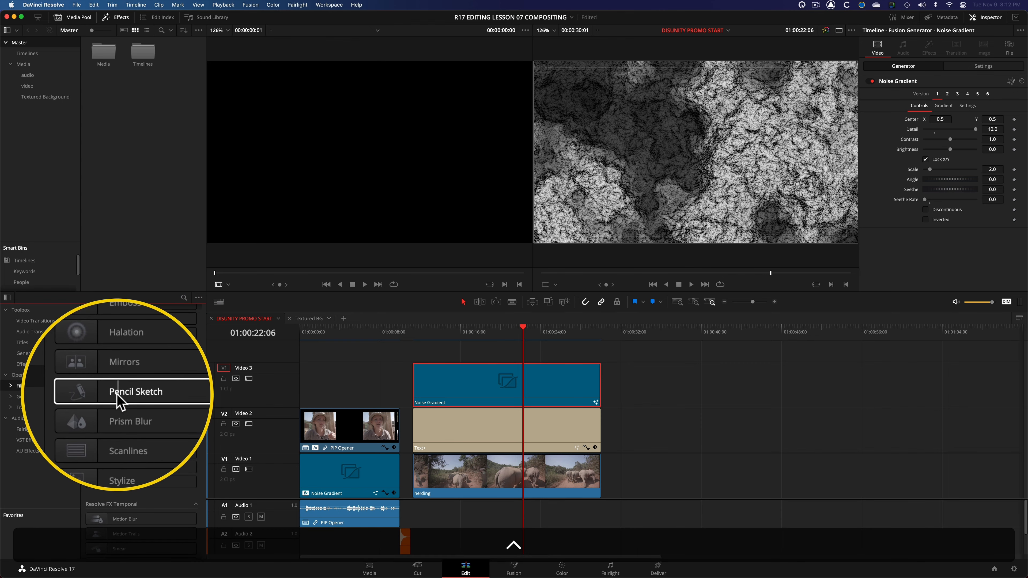
mouse_move(114, 394)
left_mouse_down()
mouse_move(103, 395)
mouse_move(491, 400)
left_mouse_up()
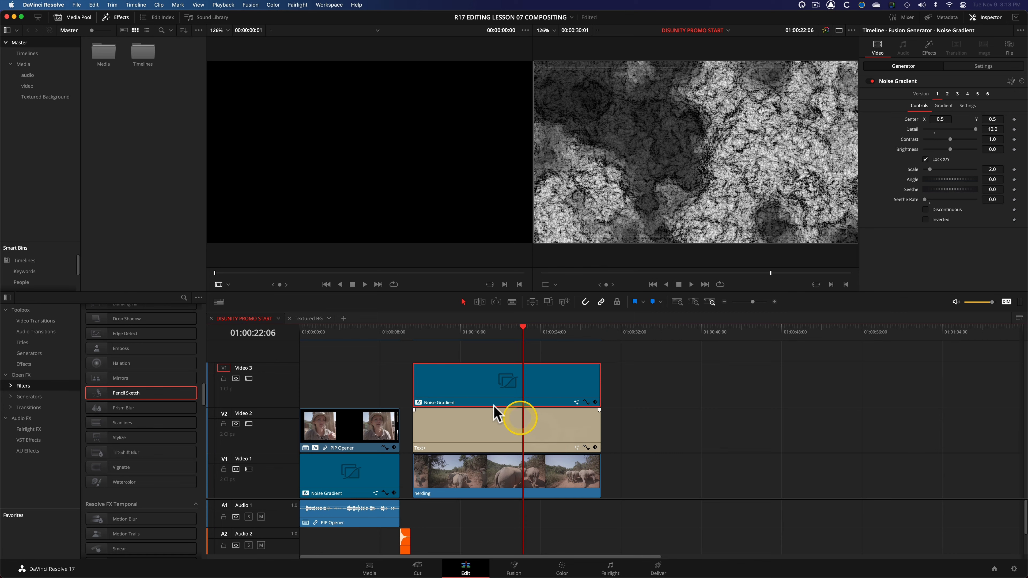
Step: Set the Pencil Sketch effect's stroke strength to about 0.673, stroke length to 0 and tone adjust amount to about 0.504
left_click(929, 50)
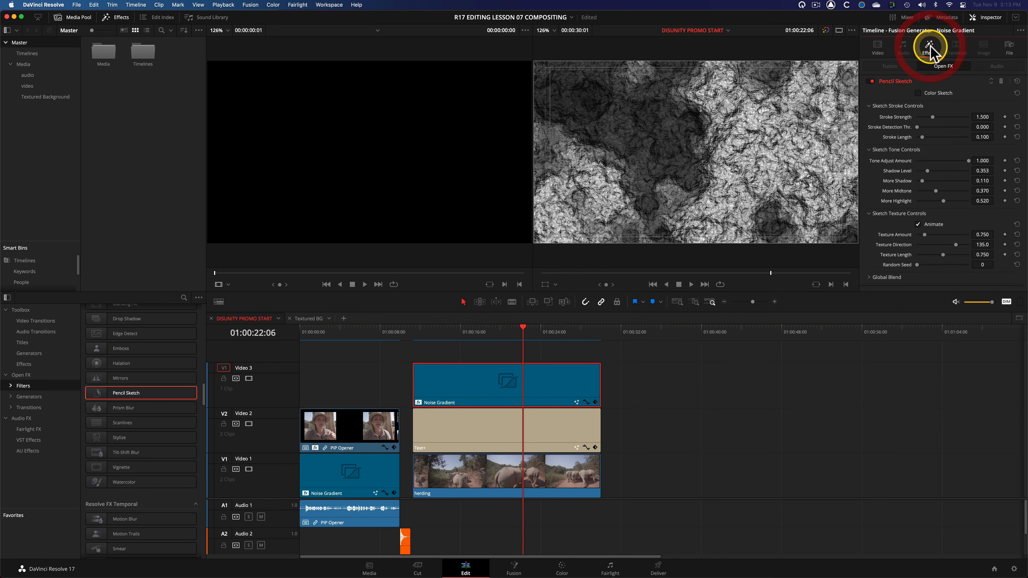
left_click(877, 47)
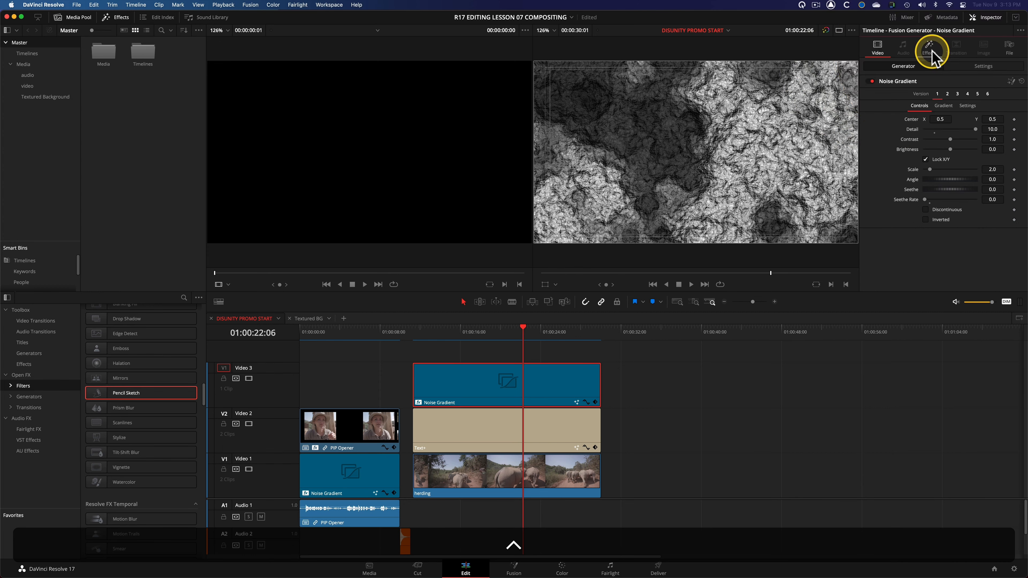
left_click(928, 50)
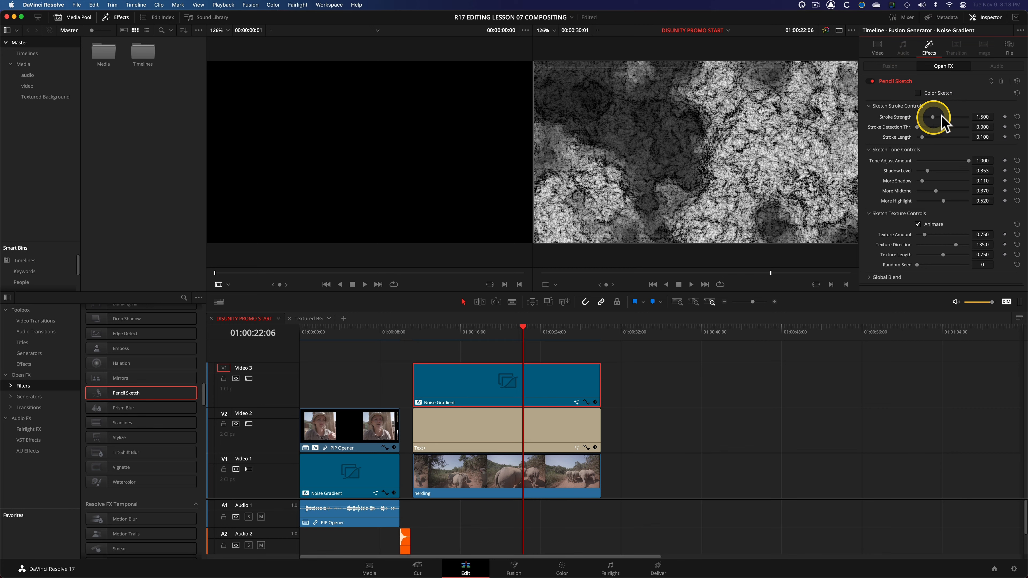
mouse_move(979, 116)
left_mouse_down()
mouse_move(534, 130)
mouse_move(663, 129)
left_mouse_up()
left_click_drag(982, 137, 848, 135)
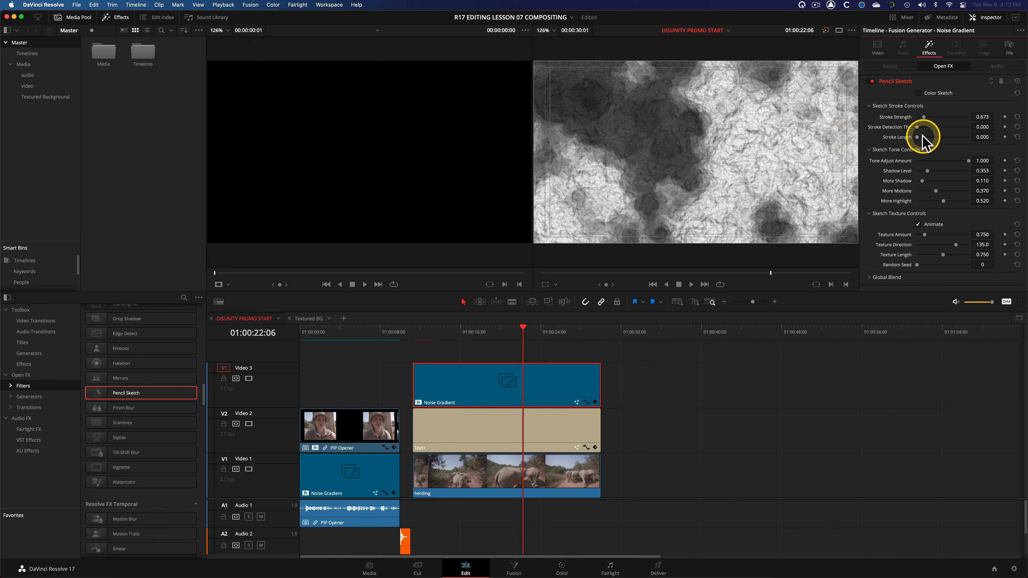
mouse_move(918, 136)
left_mouse_down()
mouse_move(940, 137)
mouse_move(859, 141)
left_mouse_up()
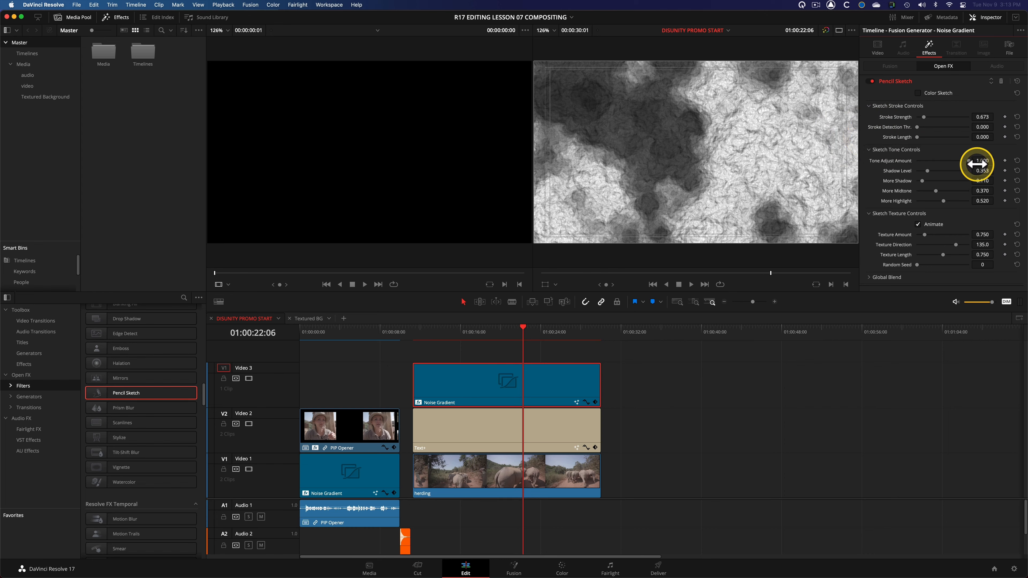
left_click(942, 161)
mouse_move(941, 161)
left_mouse_down()
mouse_move(922, 161)
mouse_move(943, 161)
left_mouse_up()
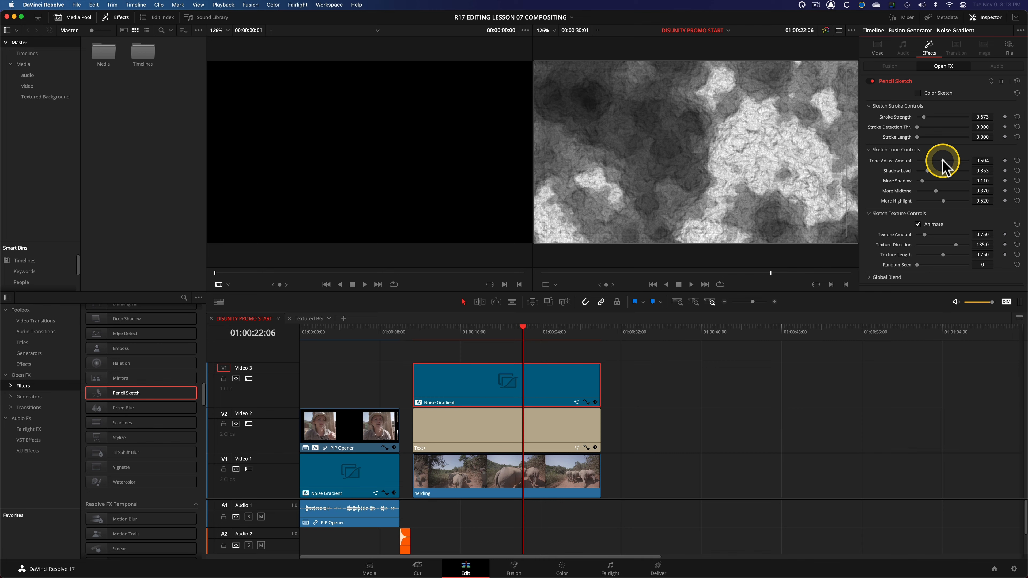
Step: Turn off the Pencil Sketch texture animation and play the Video 3 clip to check that its texture stays still
left_click_drag(488, 330, 525, 330)
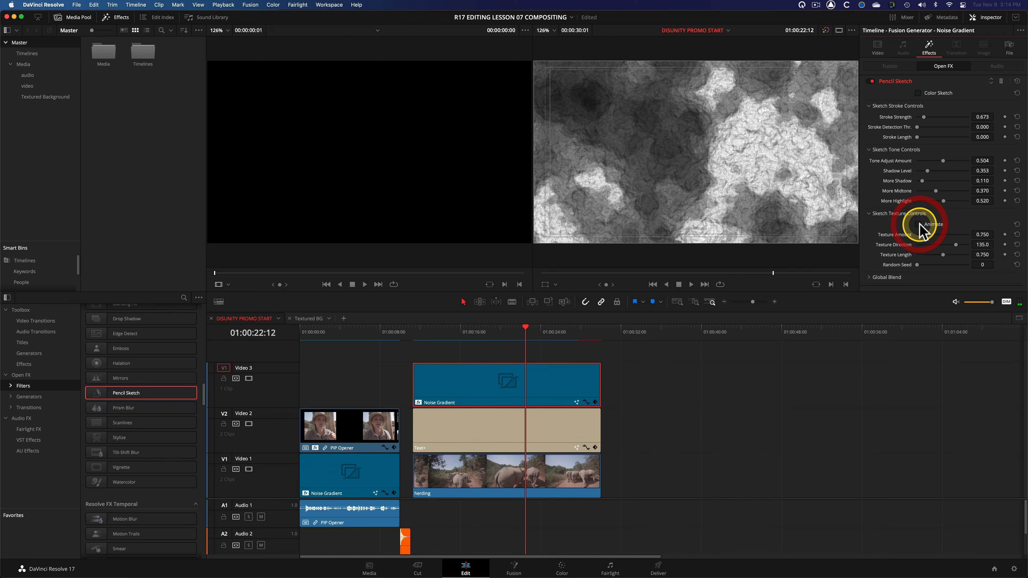
left_click(458, 336)
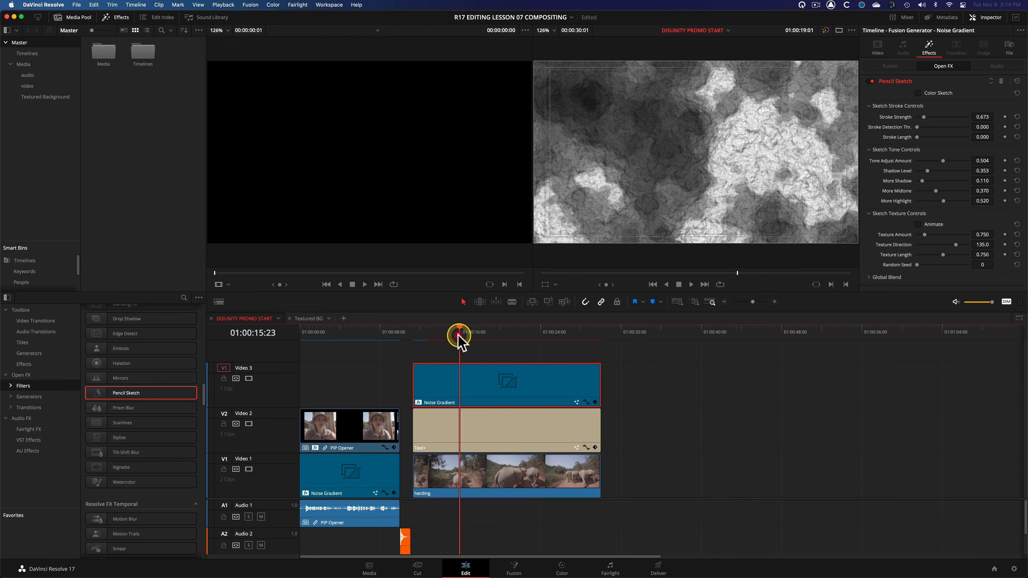
key("space")
key("space")
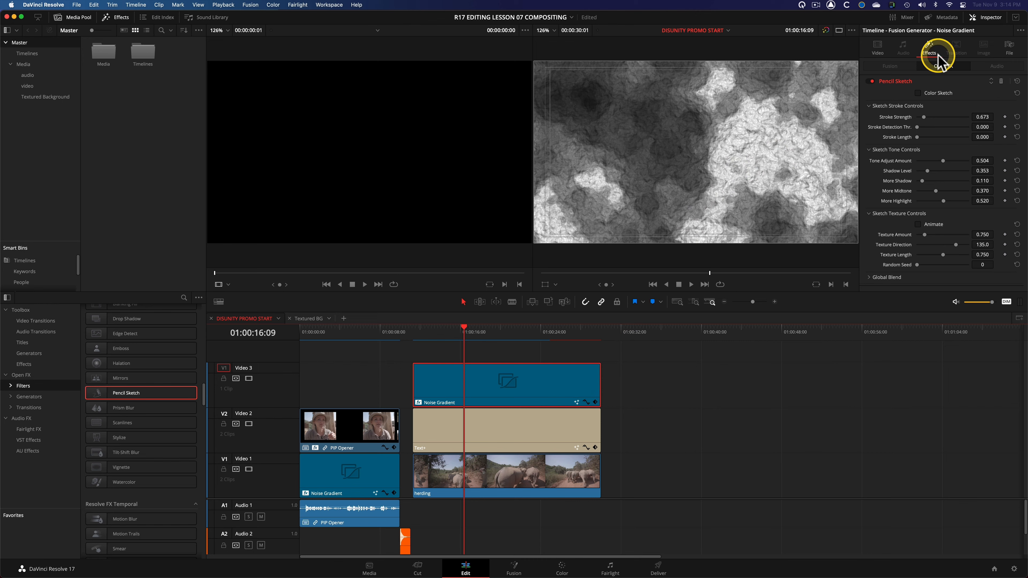
Step: Set the composite mode of the Noise Gradient clip on Video 3 to Foreground
left_click(879, 48)
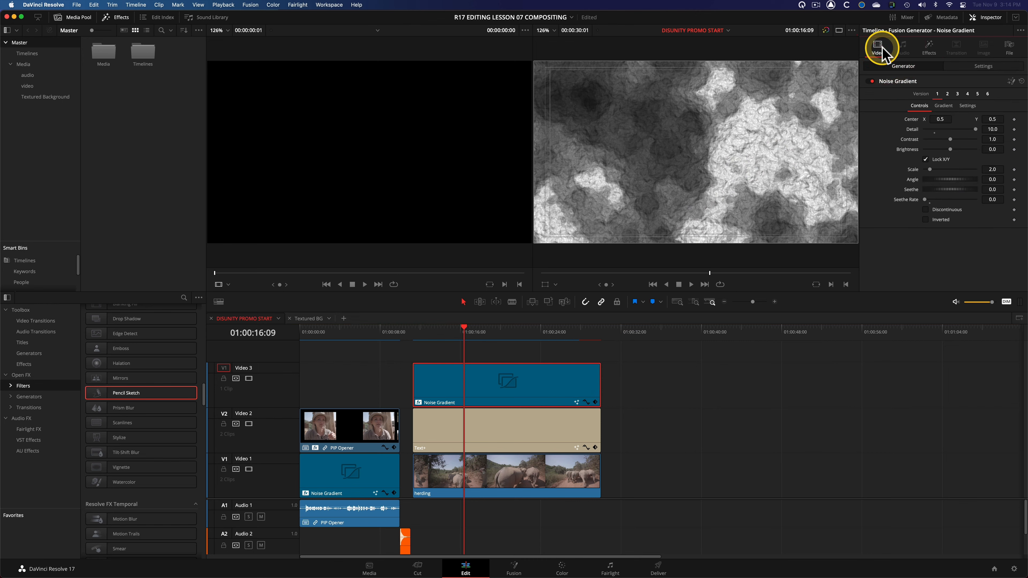
left_click(994, 66)
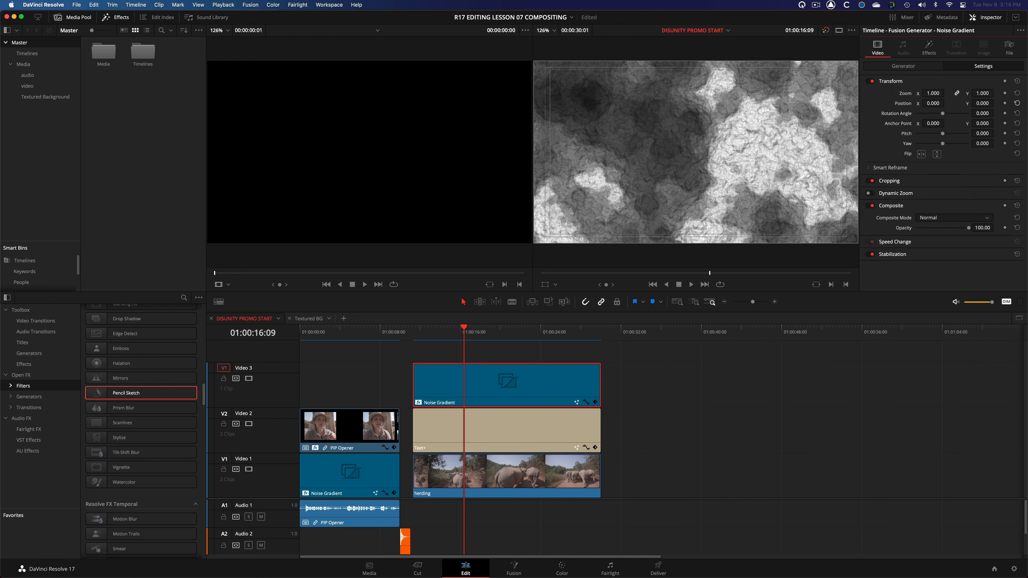
left_click(943, 218)
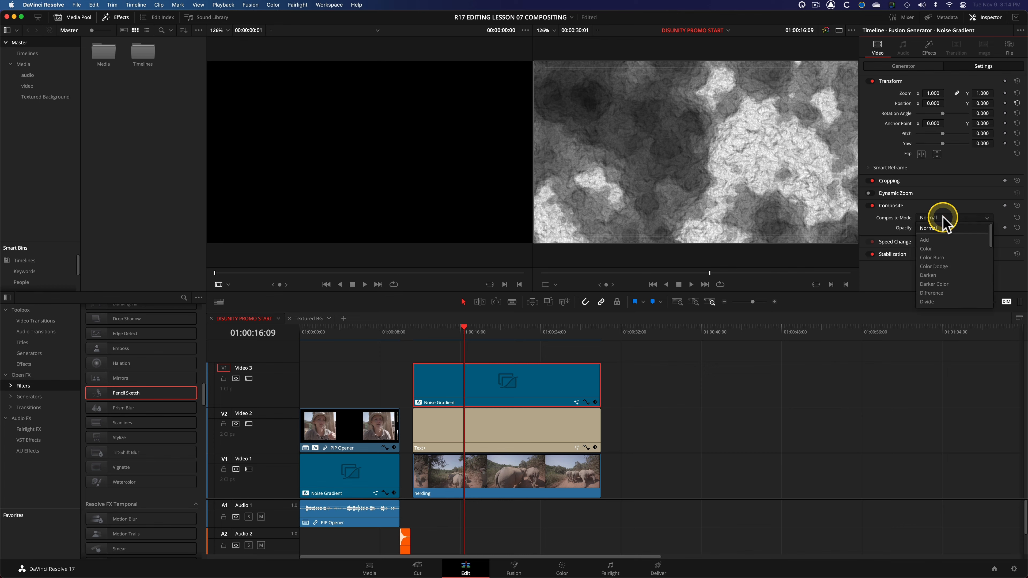
scroll(951, 280, "down", 6)
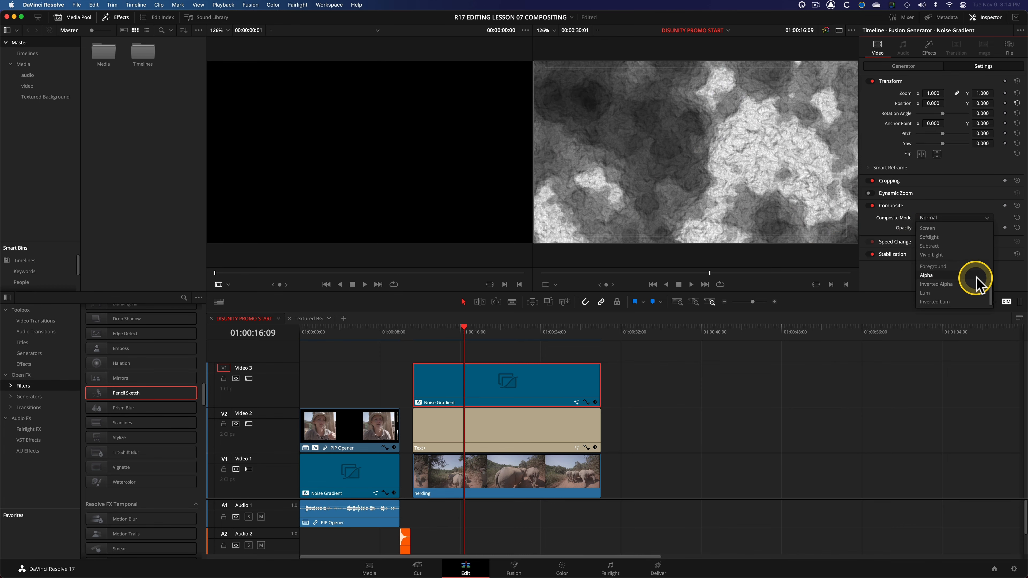
left_click(952, 268)
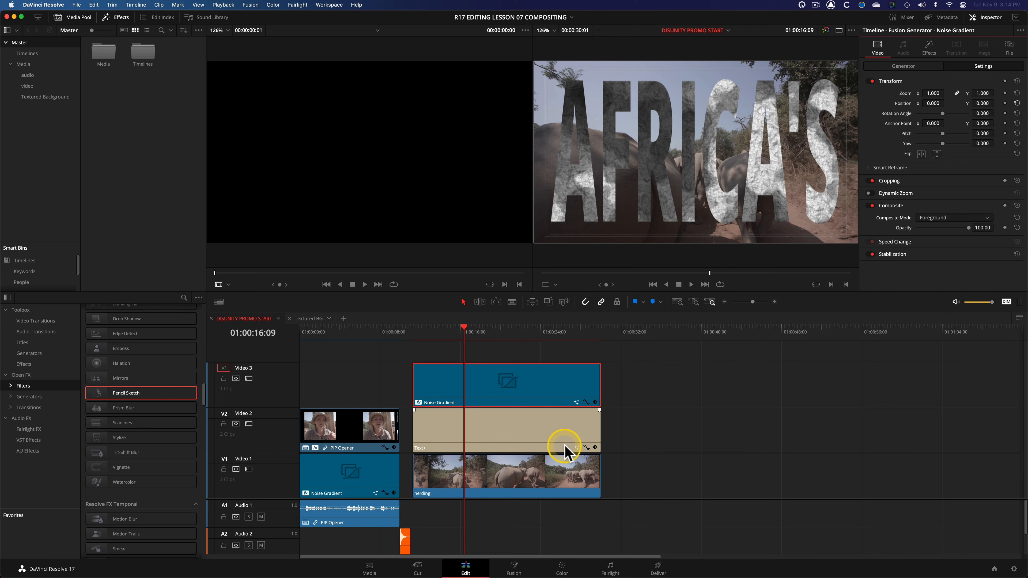
Step: Compare the composite modes of the Text+ title on Video 2 and the Noise Gradient clip above it
left_click(518, 427)
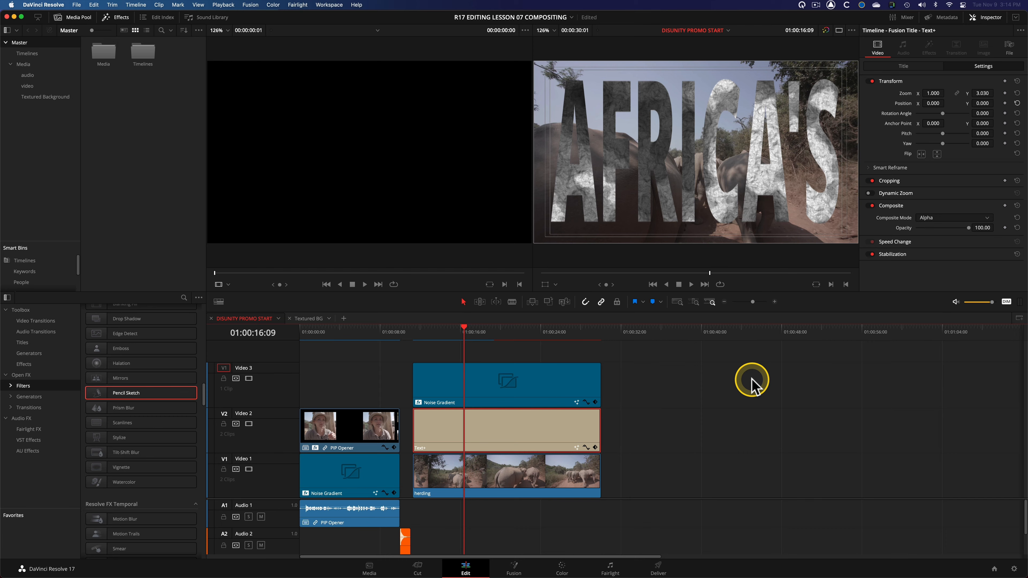
left_click(540, 373)
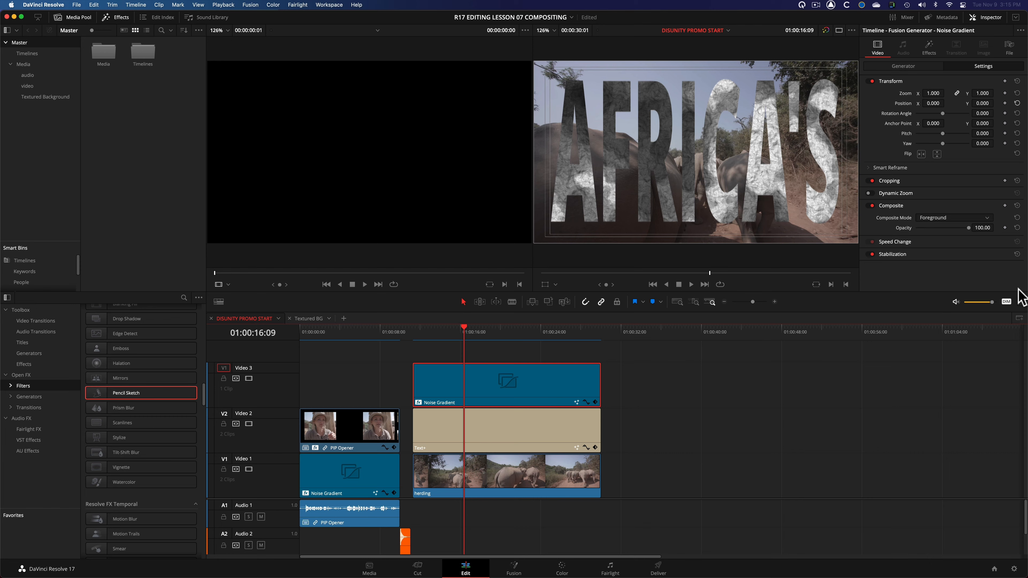
left_click(515, 431)
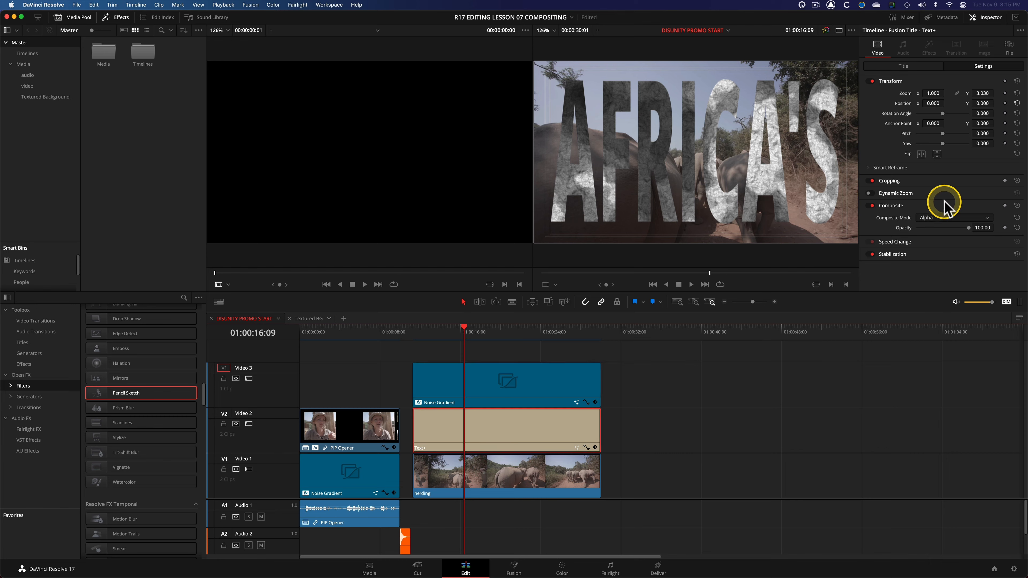
Step: Compare the Inverted Alpha composite mode on the Text+ title with Alpha, and leave the title on Alpha
left_click(952, 219)
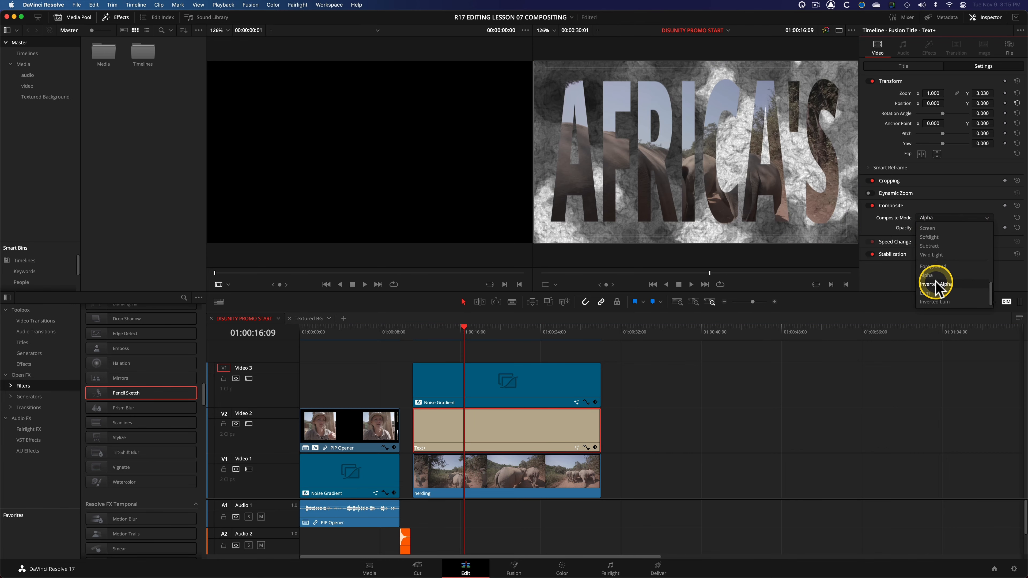
left_click(936, 284)
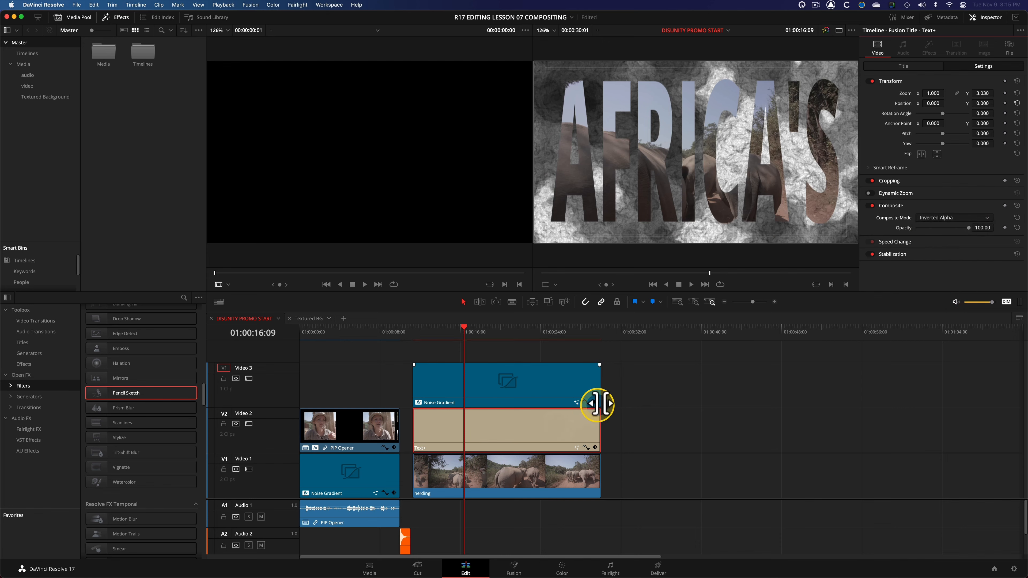
left_click(929, 221)
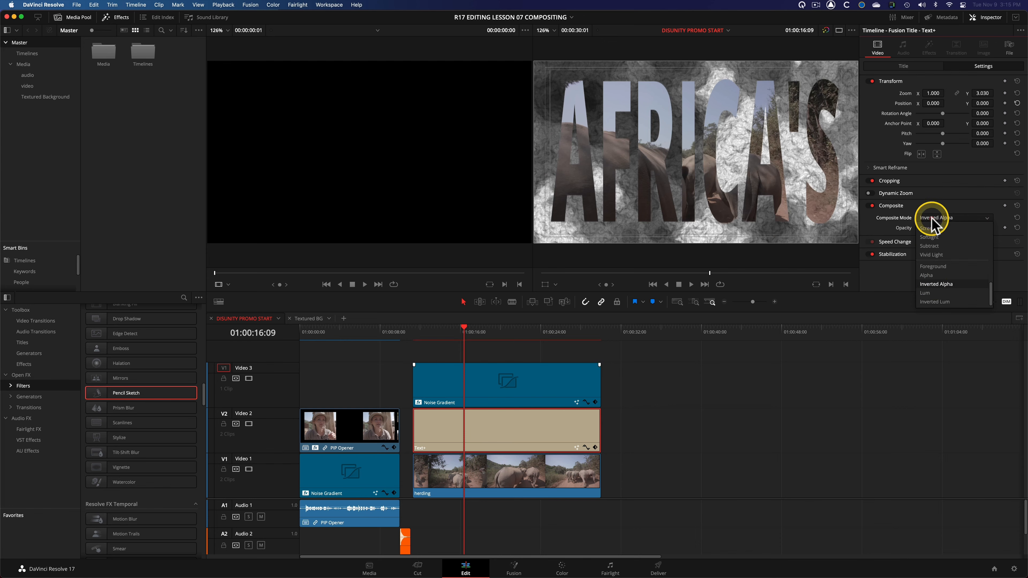
left_click(923, 275)
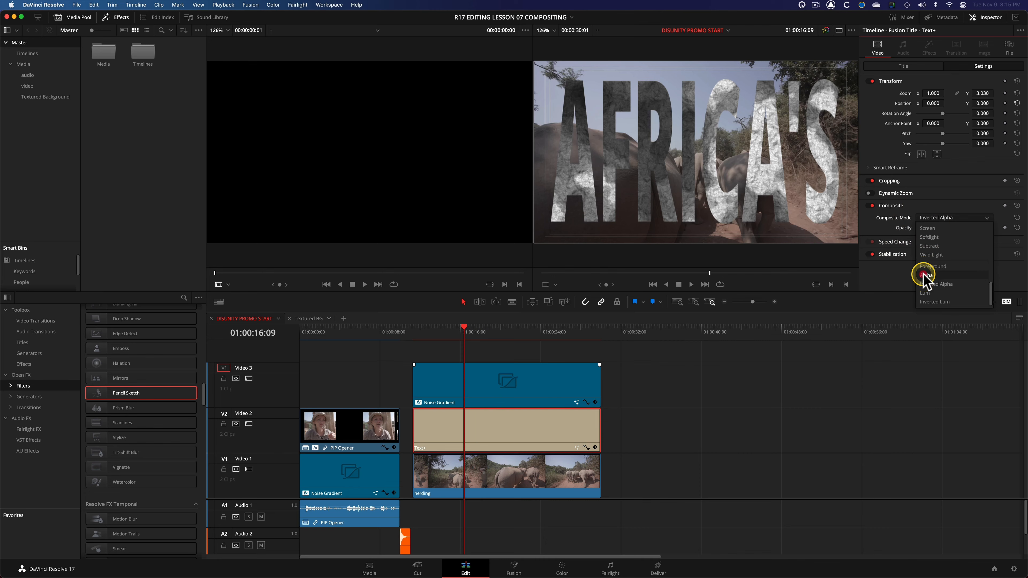
left_click(930, 219)
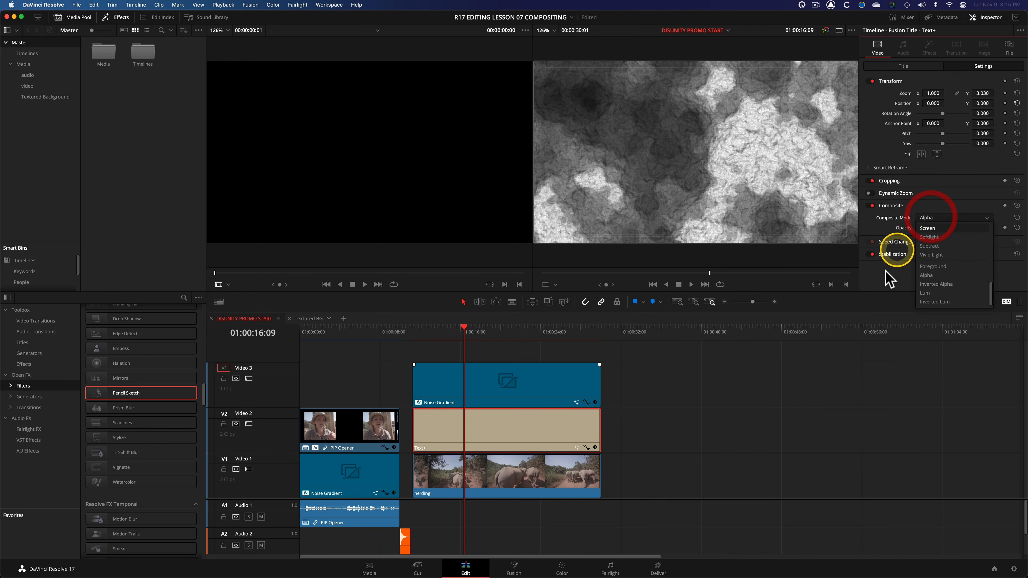
left_click(936, 283)
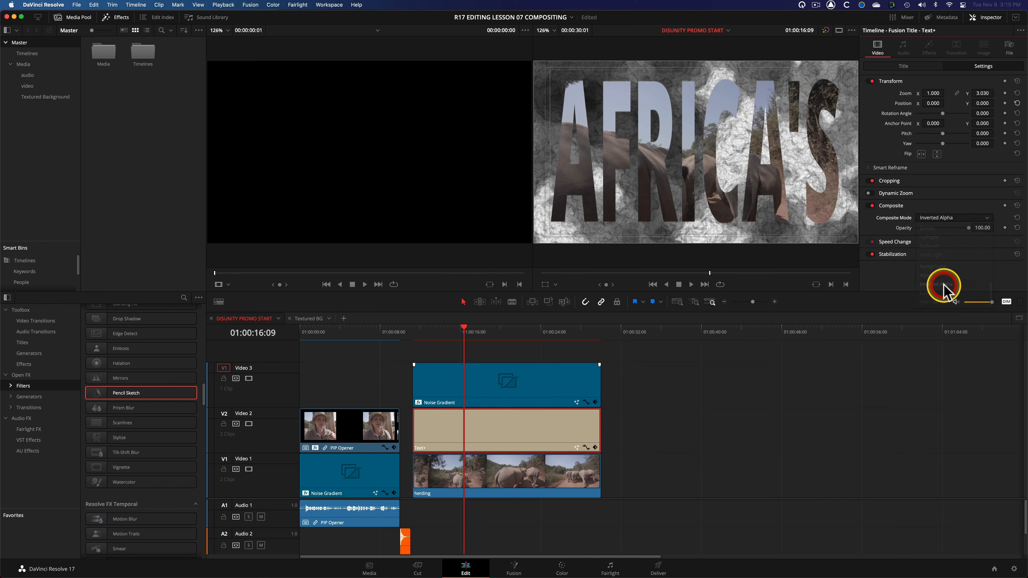
left_click(944, 218)
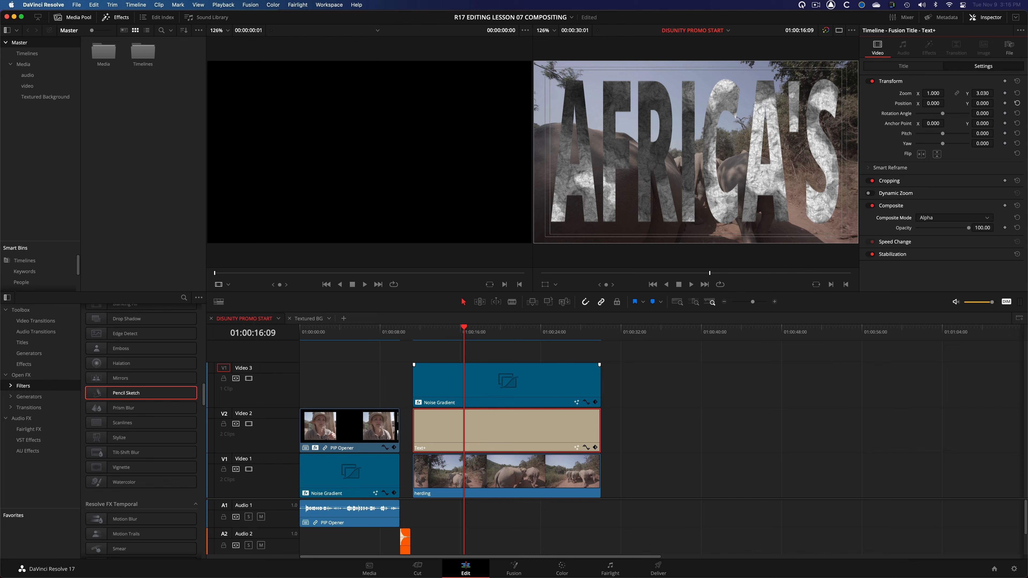
Step: Turn off the auto track selectors of all the audio tracks
scroll(259, 514, "down", 2)
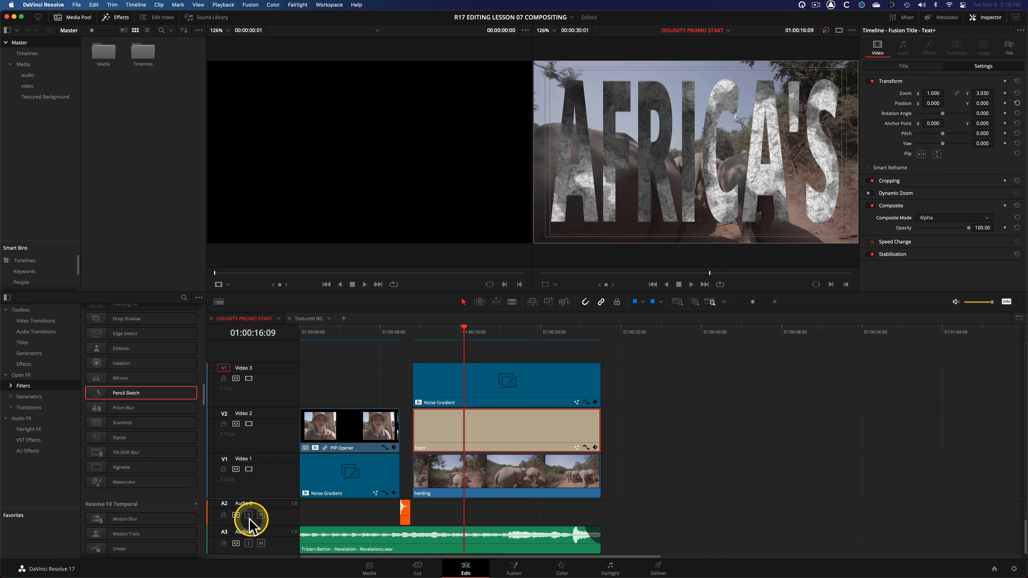
key("alt+shift")
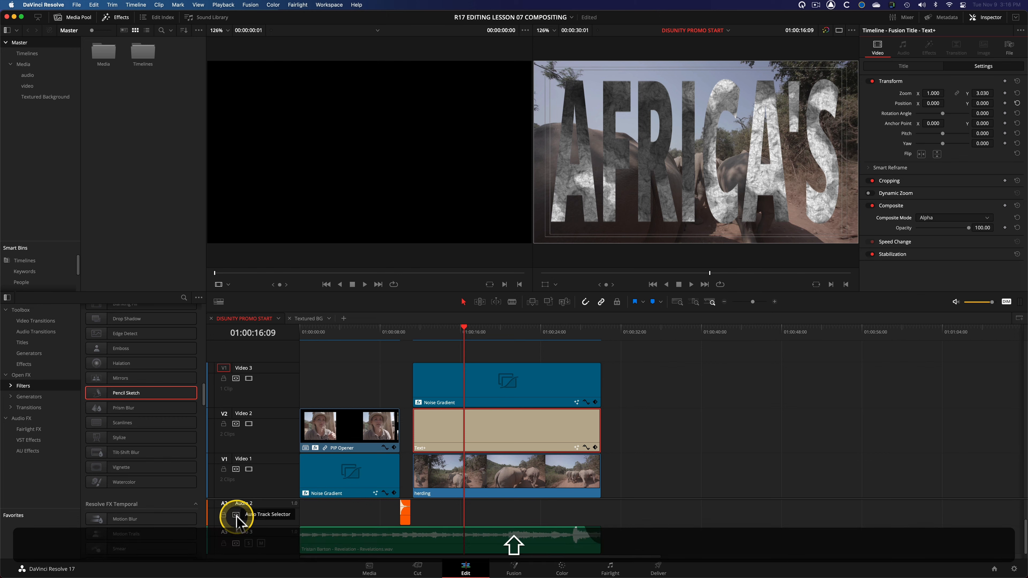
scroll(263, 529, "up", 2)
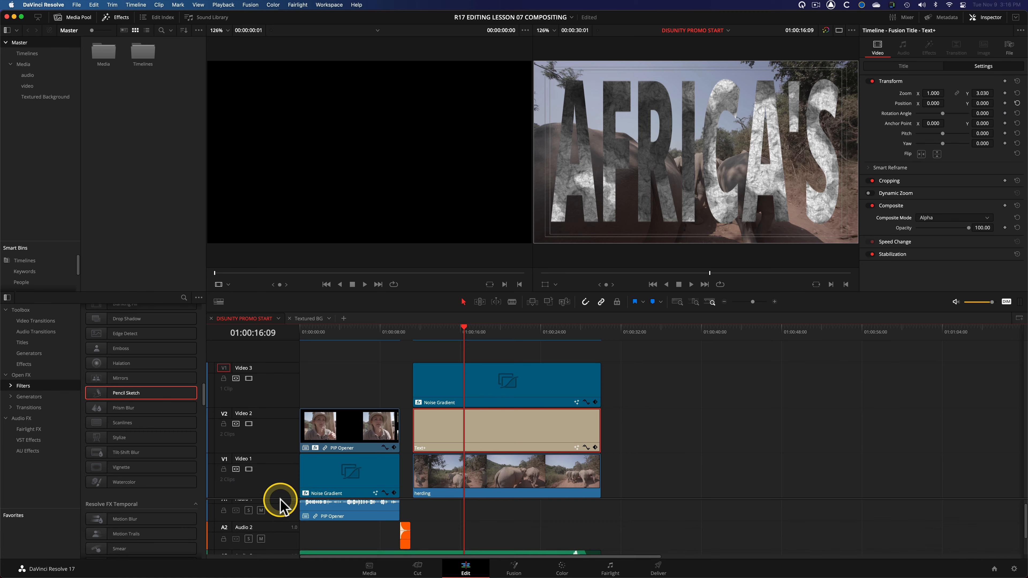
scroll(280, 507, "down", 2)
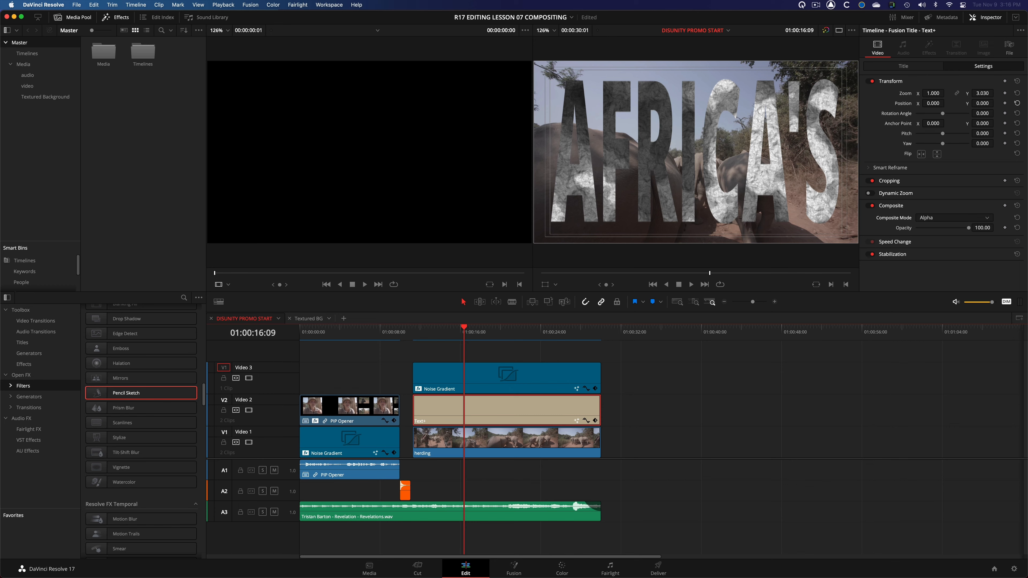
Step: Turn off the auto track selector of Video 1, keeping those of Video 2 and Video 3 on
key("alt")
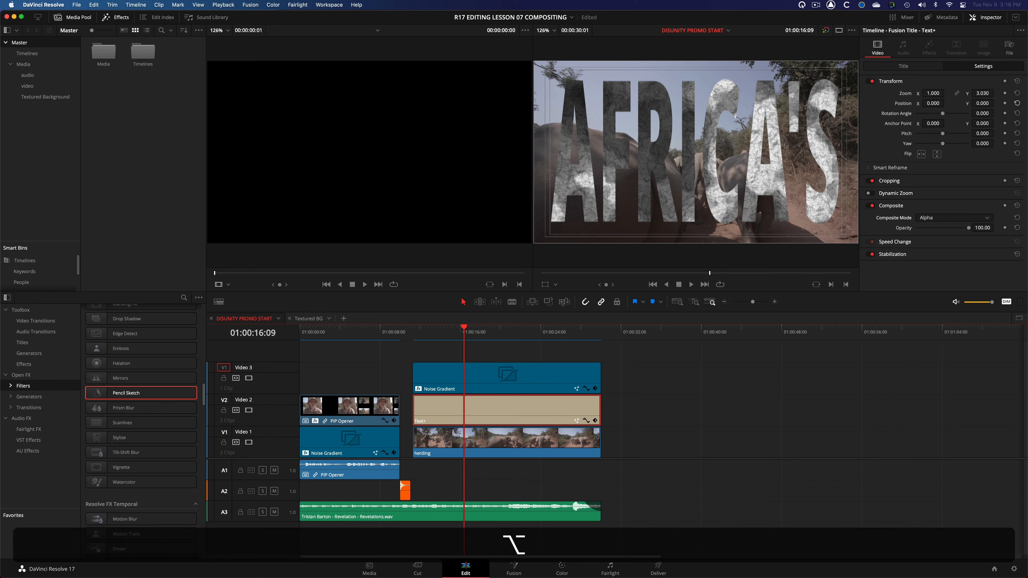
key("alt+F1")
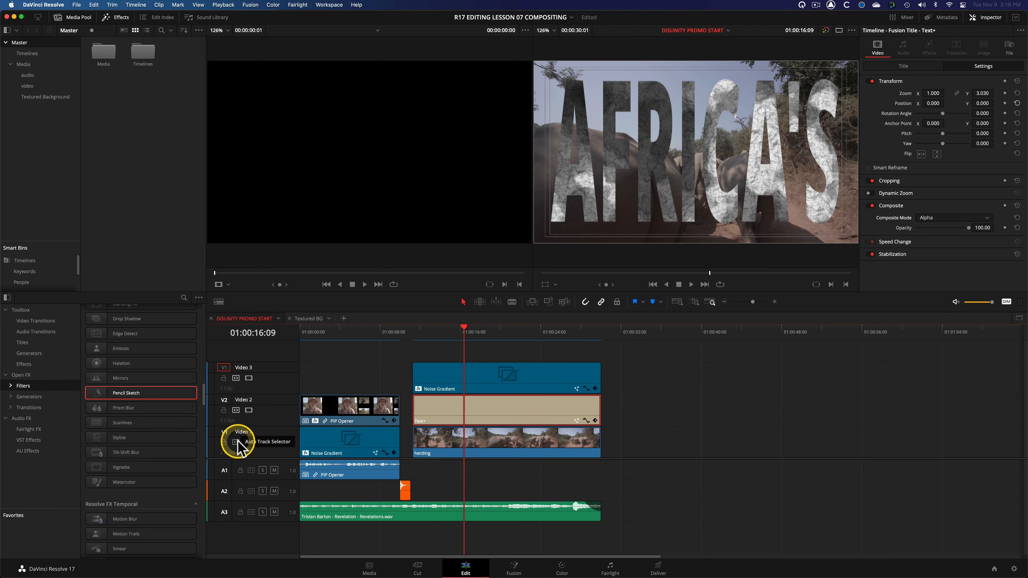
key("ctrl")
key("alt")
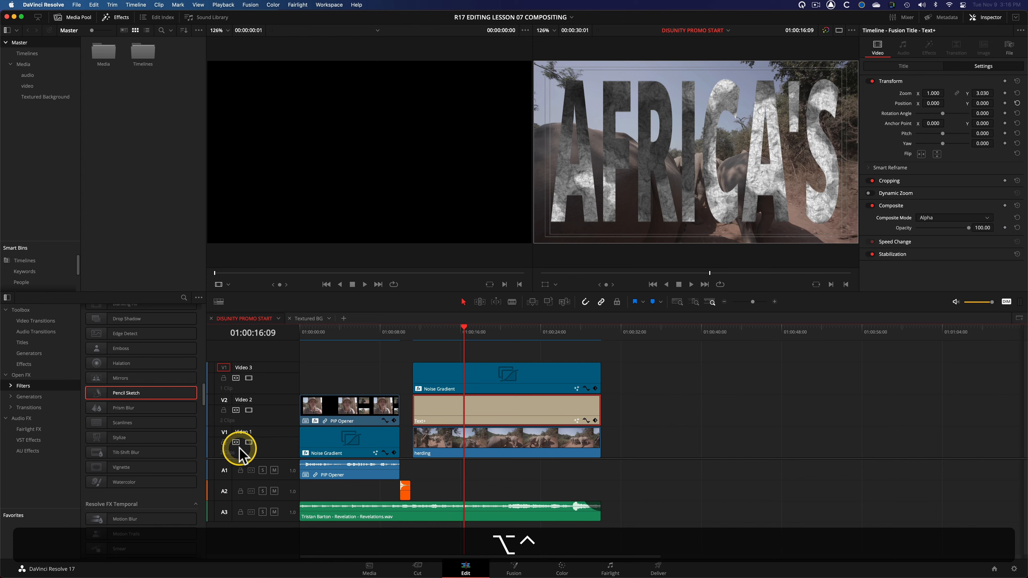
key("alt+F1")
key("alt+F2")
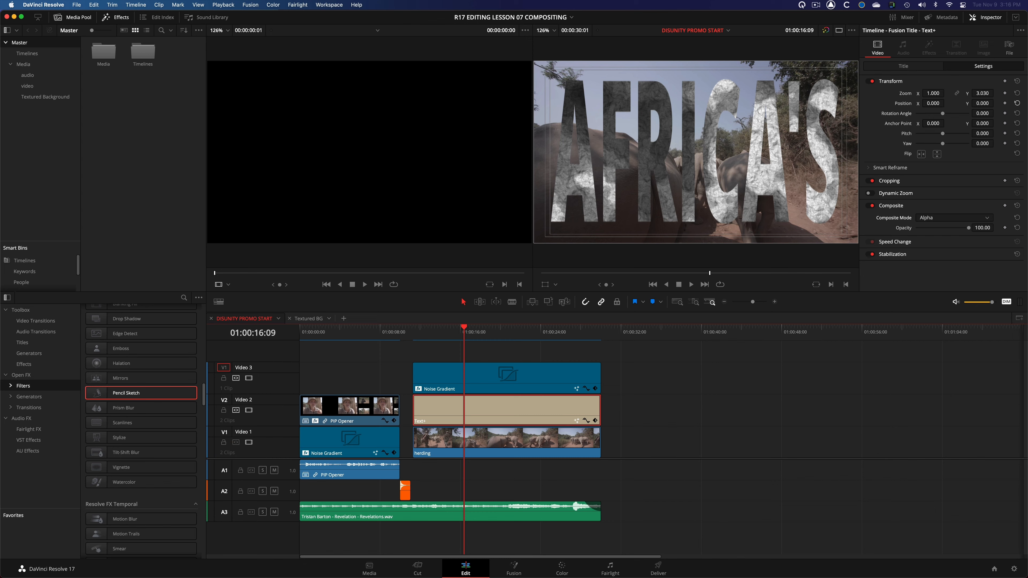
Step: Split the Text+ title and the Noise Gradient above it three seconds after their start, at 01:00:14:07
left_click(501, 362)
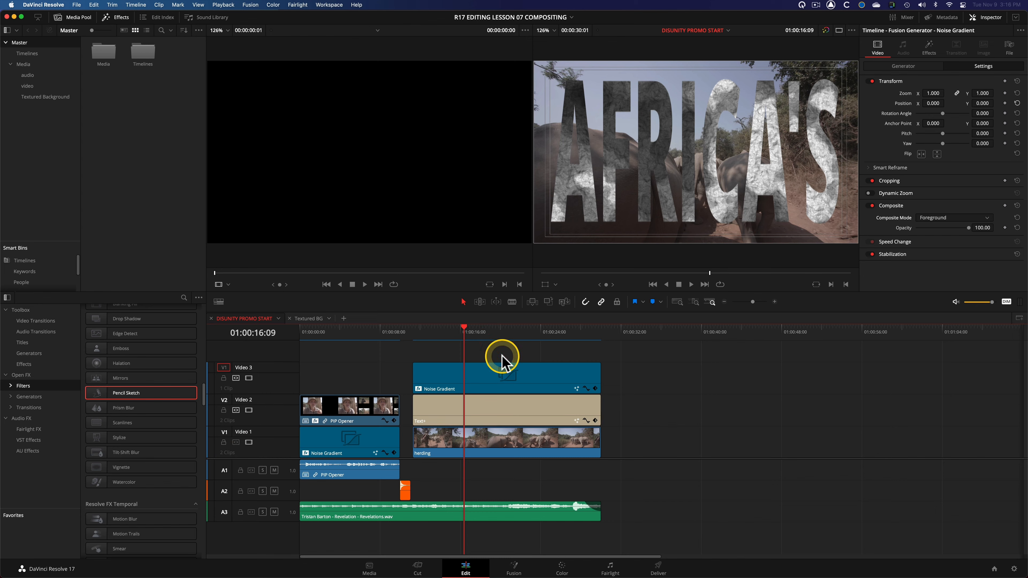
key("Up")
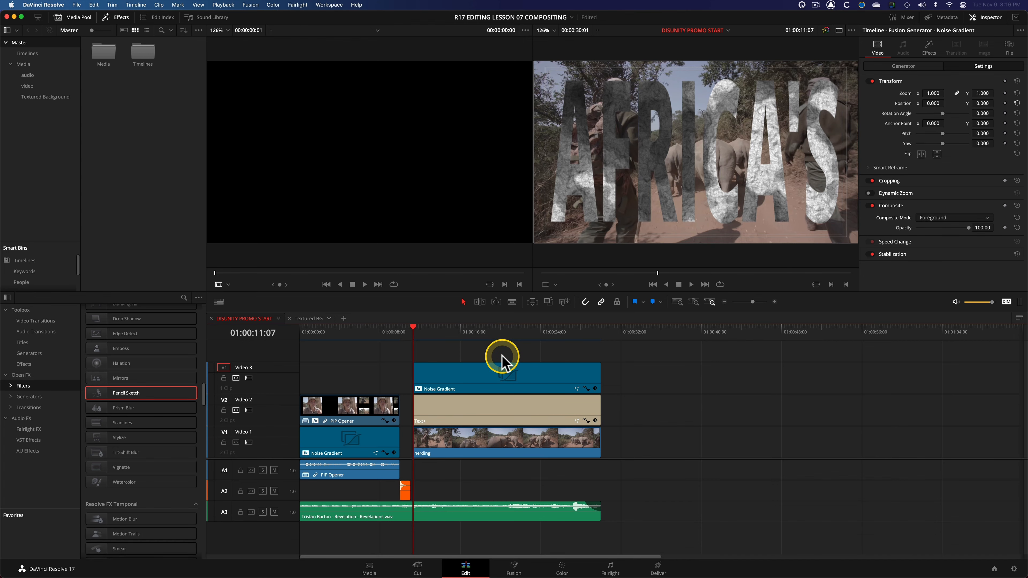
key("plus")
key("Return")
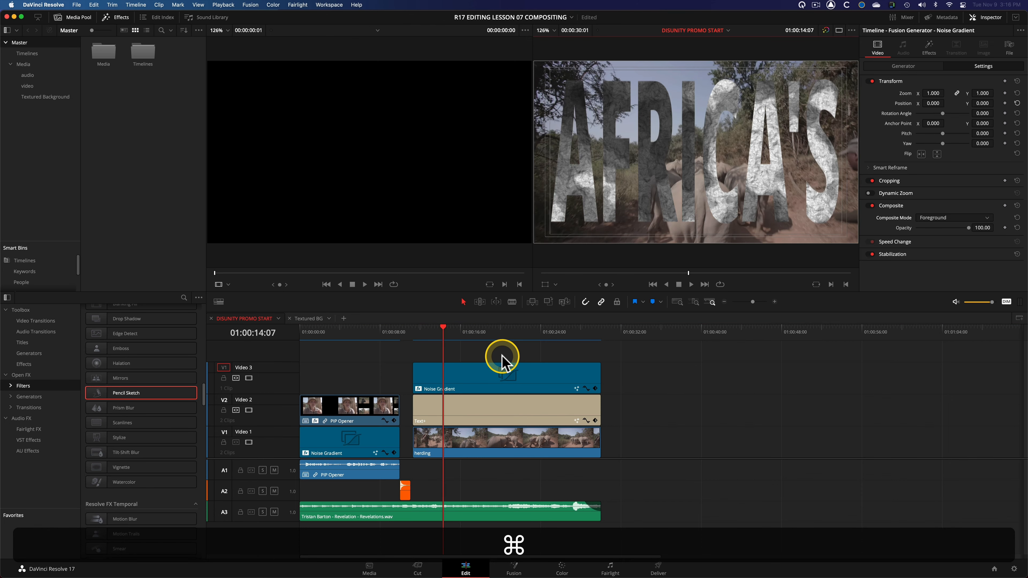
key("super+b")
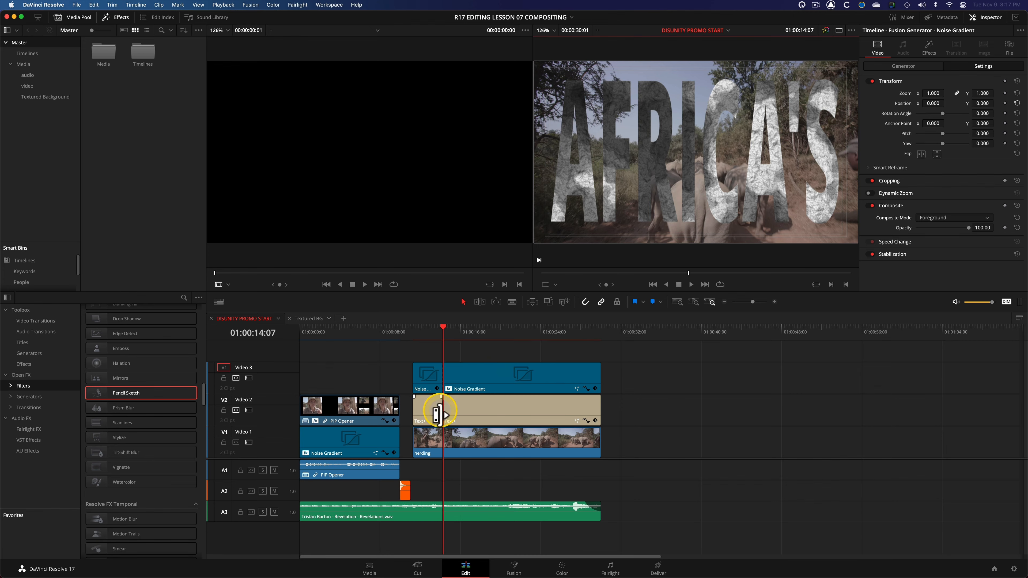
Step: Advance another three seconds and split the Text+ title and Noise Gradient clips at 01:00:17:07
left_click(453, 380)
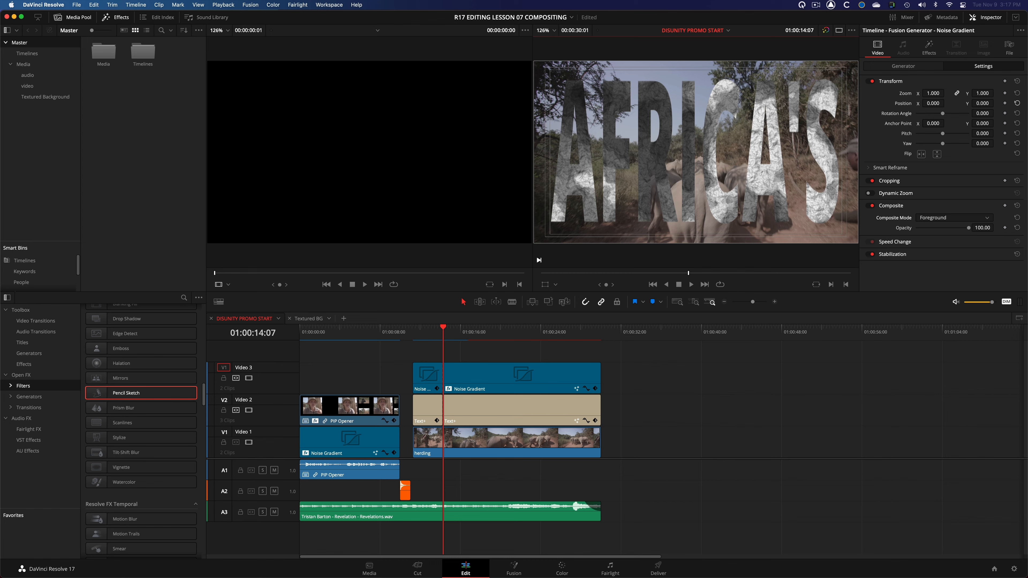
key("shift+Right")
key("shift+Right")
key("shift+Right")
key("super+b")
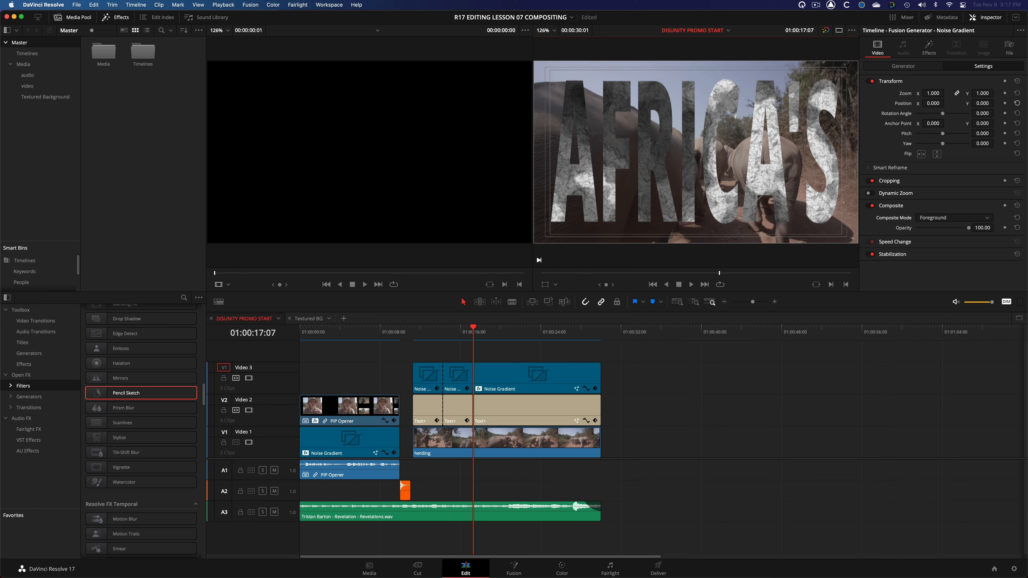
Step: Change the text of the first Text+ segment on Video 2 to SAVING
left_click(425, 409)
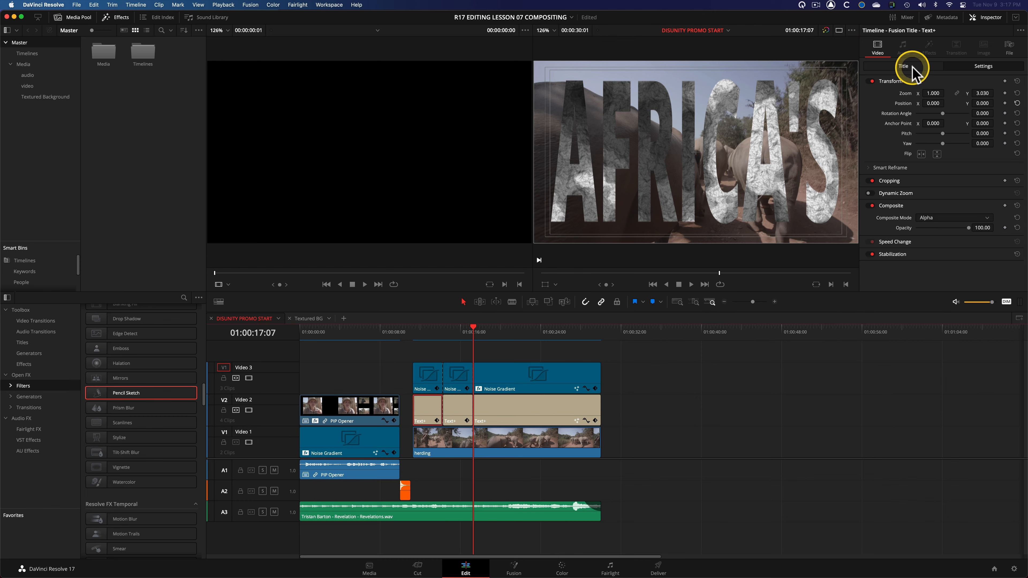
left_click(908, 69)
left_click(932, 117)
key("super+a")
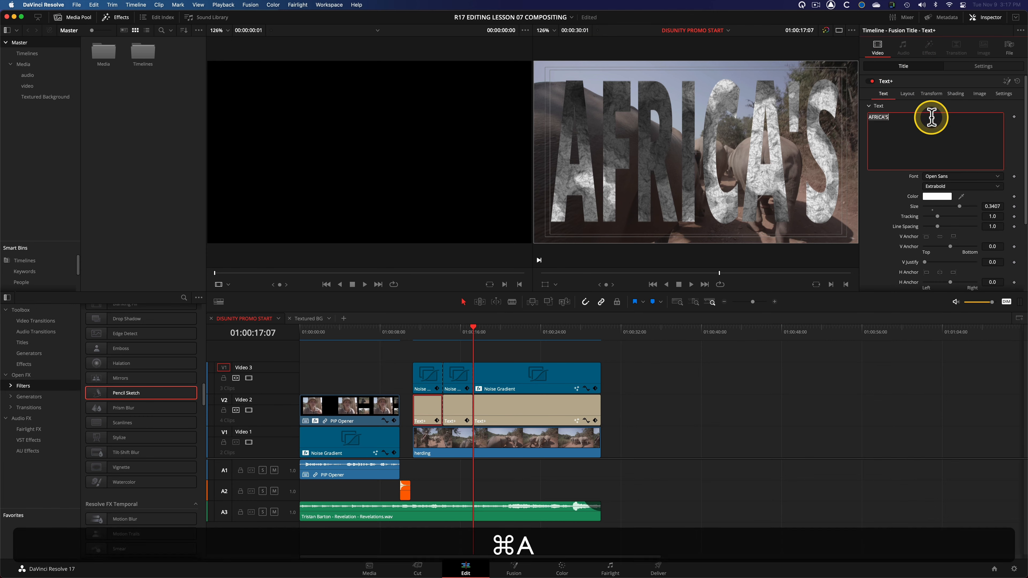
type("SAVING")
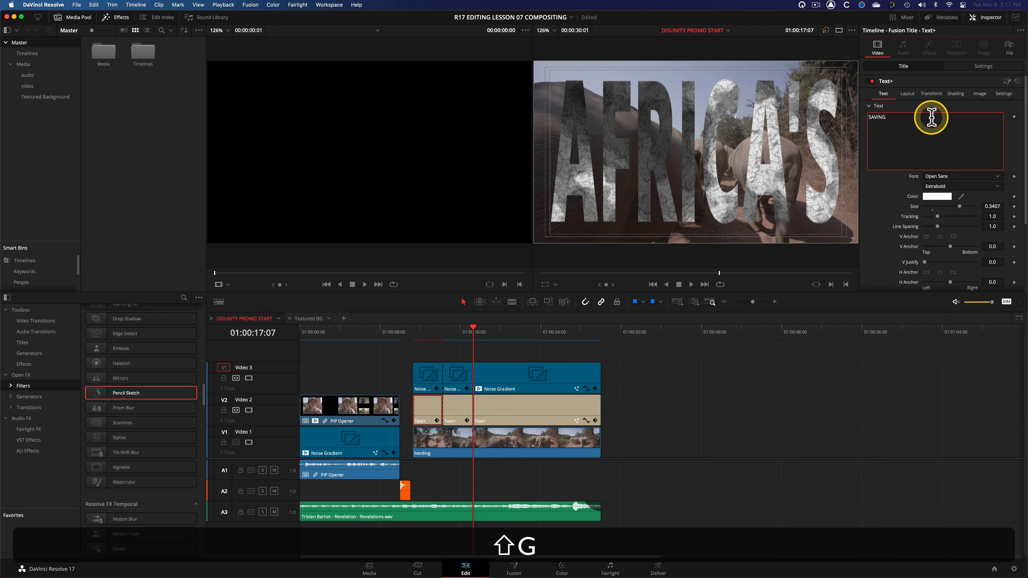
Step: Change the text of the last Text+ segment on Video 2 to RHINOS
left_click(520, 409)
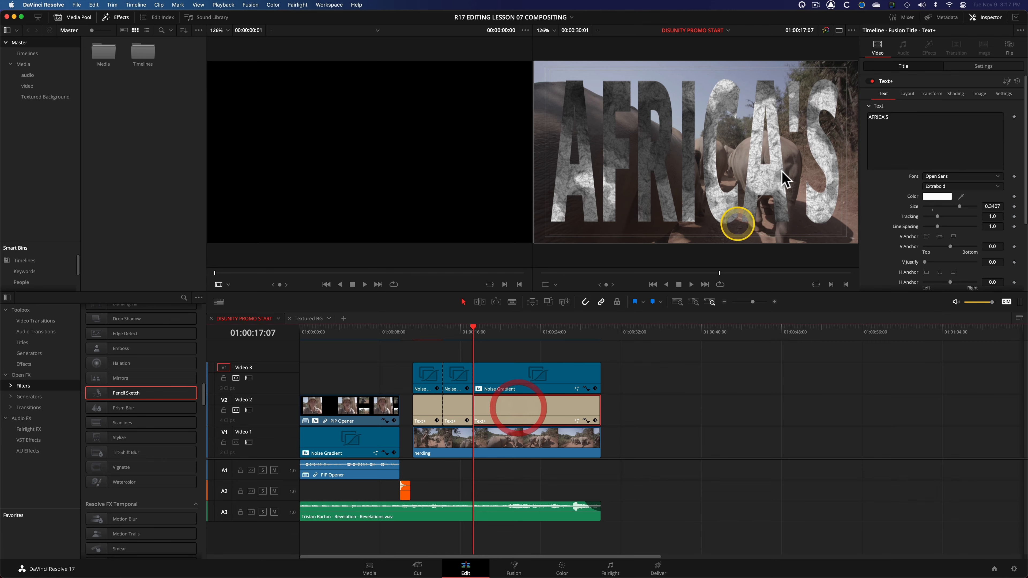
key("super+a")
type("RHI")
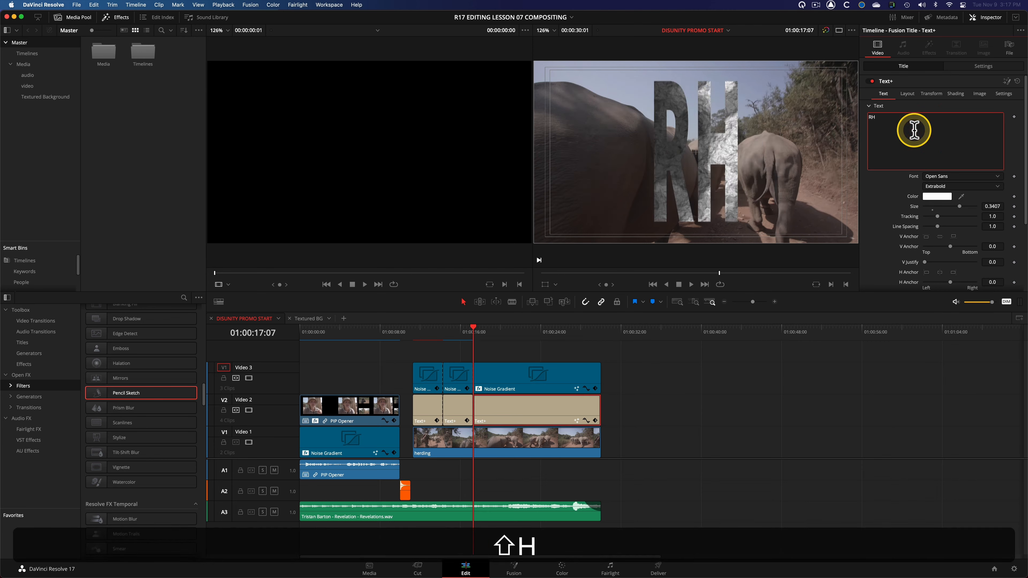
type("NO")
Step: Split the clips at 01:00:14:07 and review the noise texture in the SAVING, AFRICA'S and RHINOS titles
key("super+b")
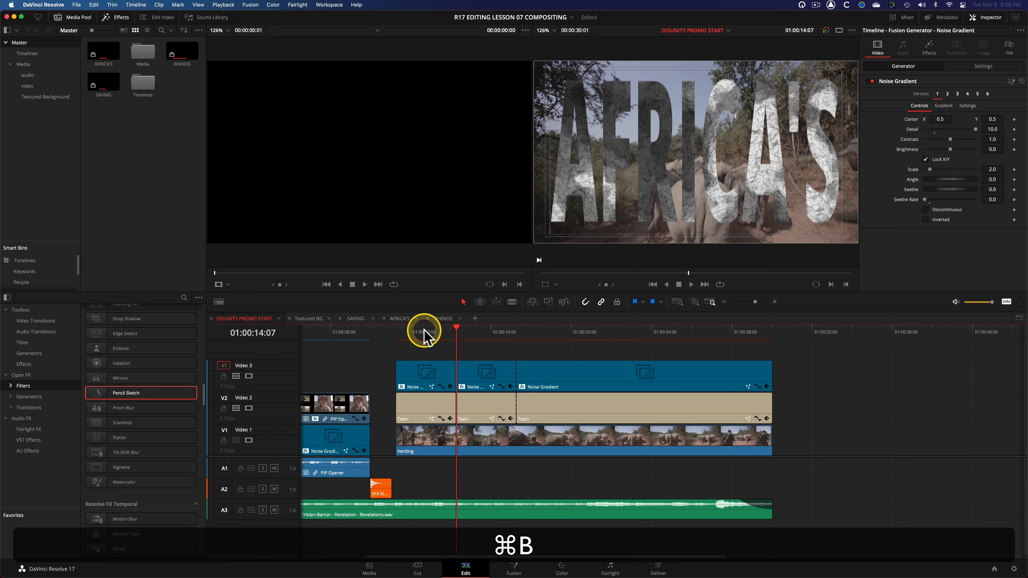
left_click_drag(424, 336, 466, 333)
left_click(432, 330)
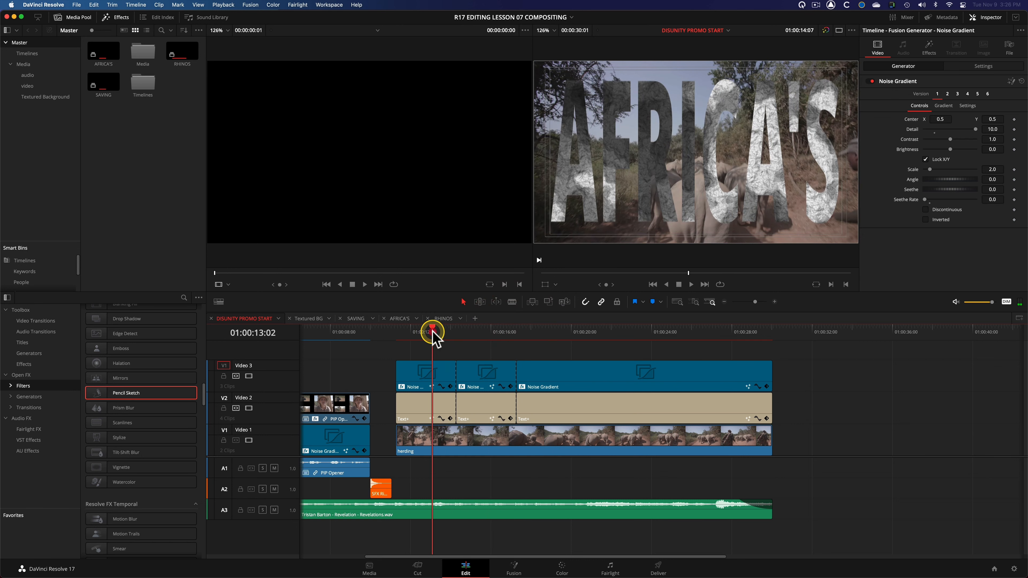
left_click(438, 369)
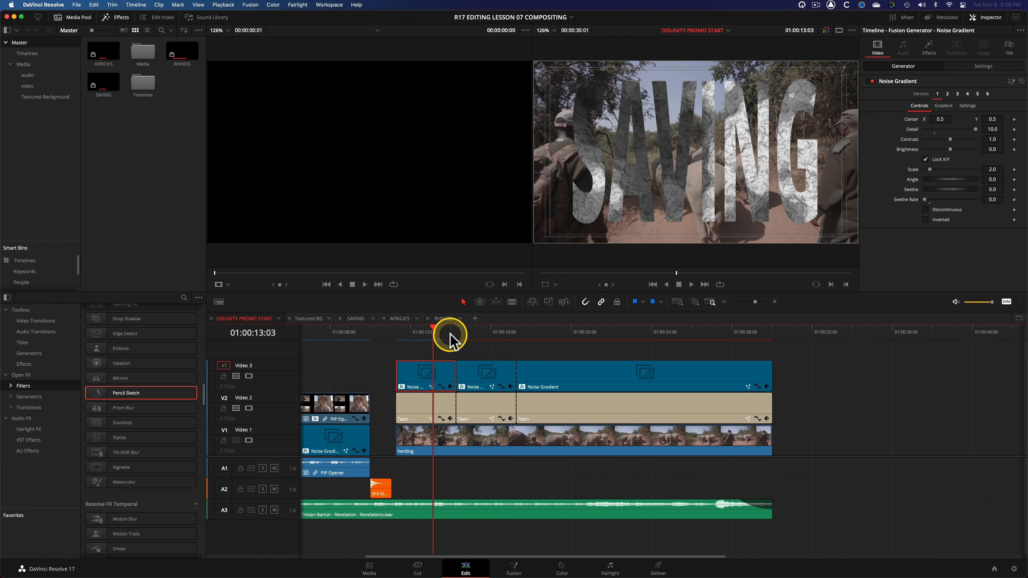
left_click(485, 333)
left_click(546, 332)
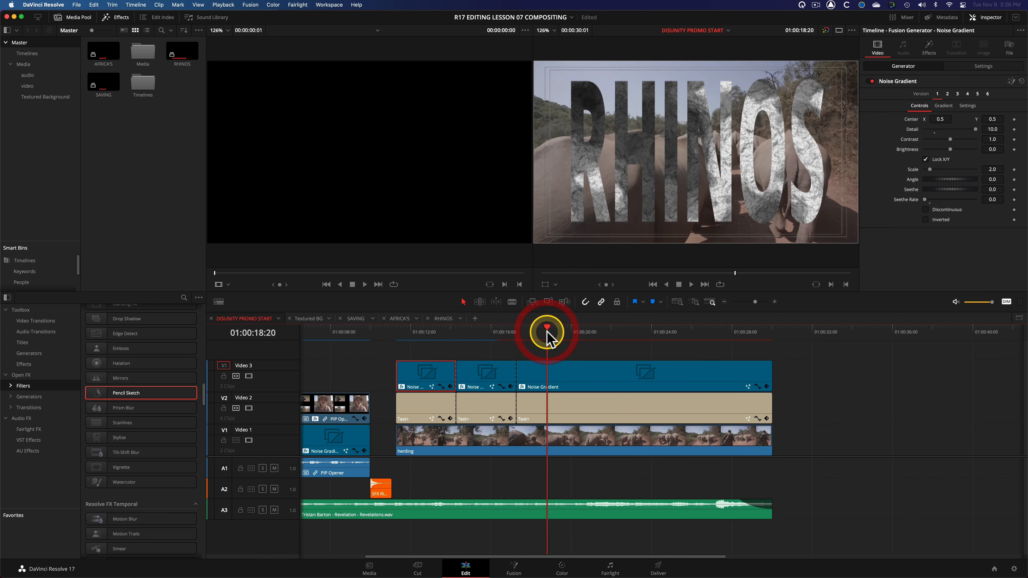
Step: Set Seethe to 0.37 on the Noise Gradient above AFRICA'S and to -0.978 on the one above RHINOS
left_click(505, 332)
left_click_drag(448, 338, 491, 337)
left_click(494, 368)
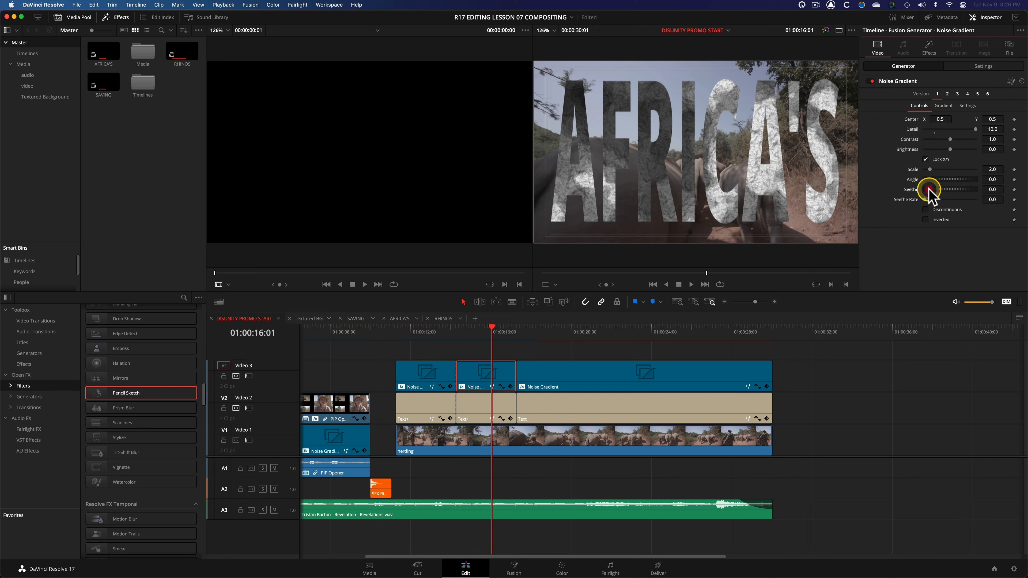
left_click_drag(929, 189, 949, 189)
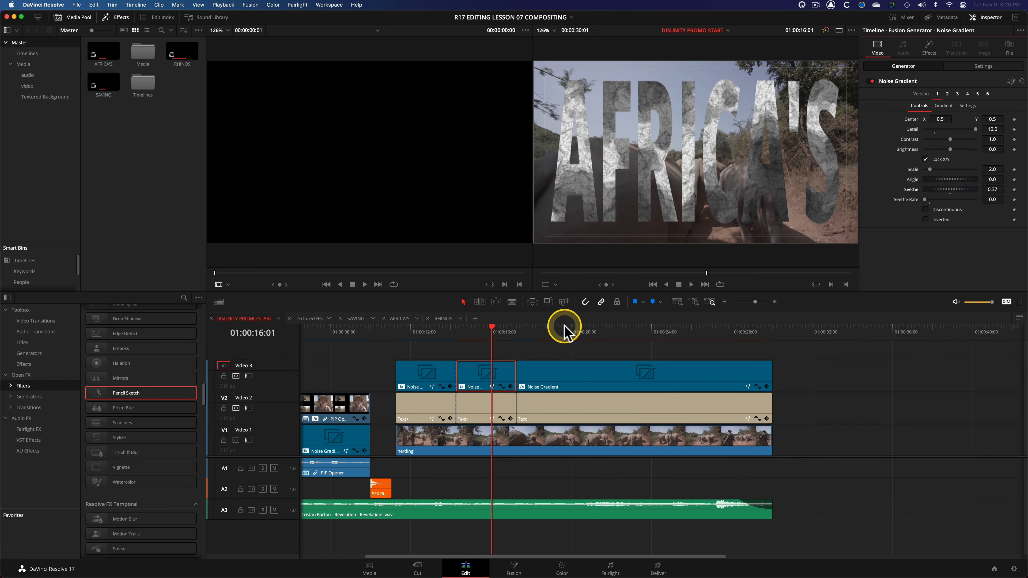
left_click(572, 328)
left_click(668, 364)
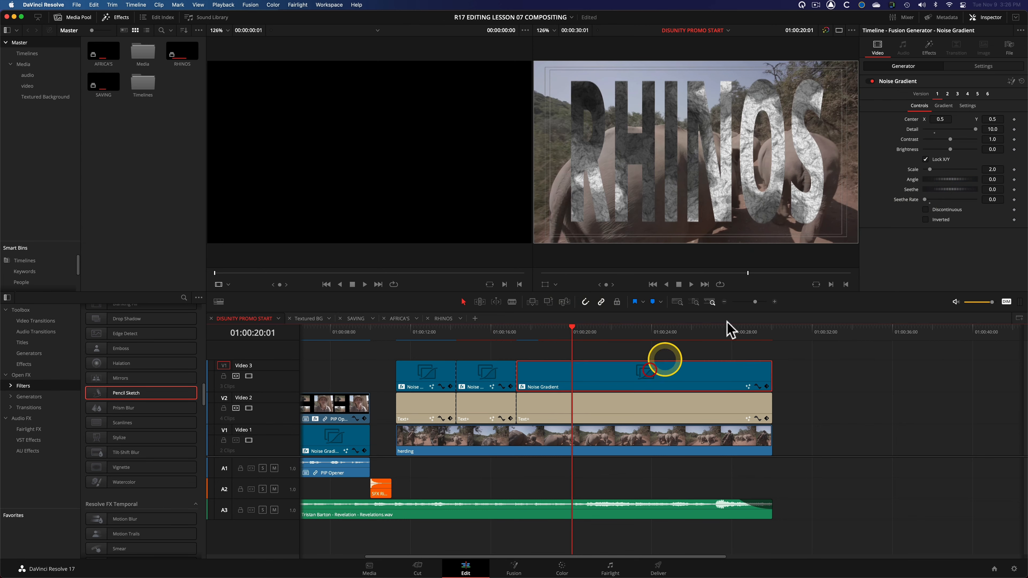
left_click_drag(929, 189, 897, 188)
Step: Check the texture variation across the SAVING, AFRICA'S and RHINOS titles, and save the project
left_click(436, 332)
left_click(497, 331)
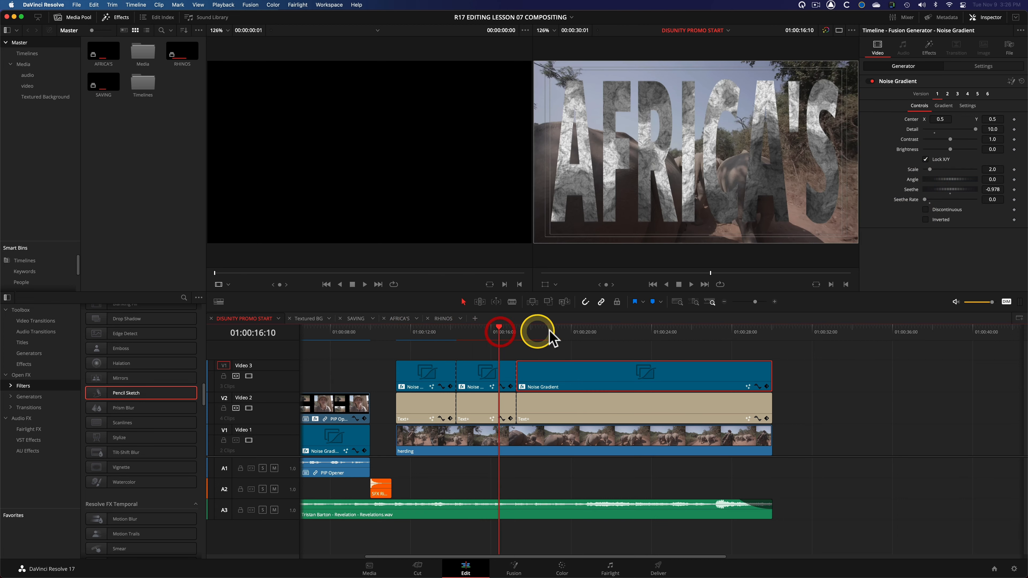
left_click(576, 330)
key("super+s")
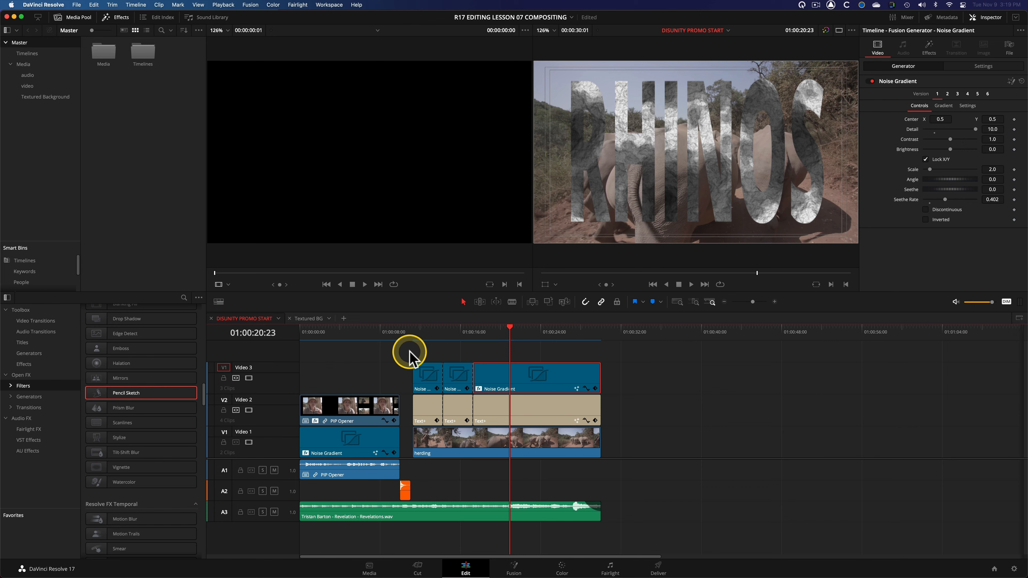
Step: Combine the first Text+ title and the Noise Gradient above it into a compound clip named SAVING
left_click(427, 411)
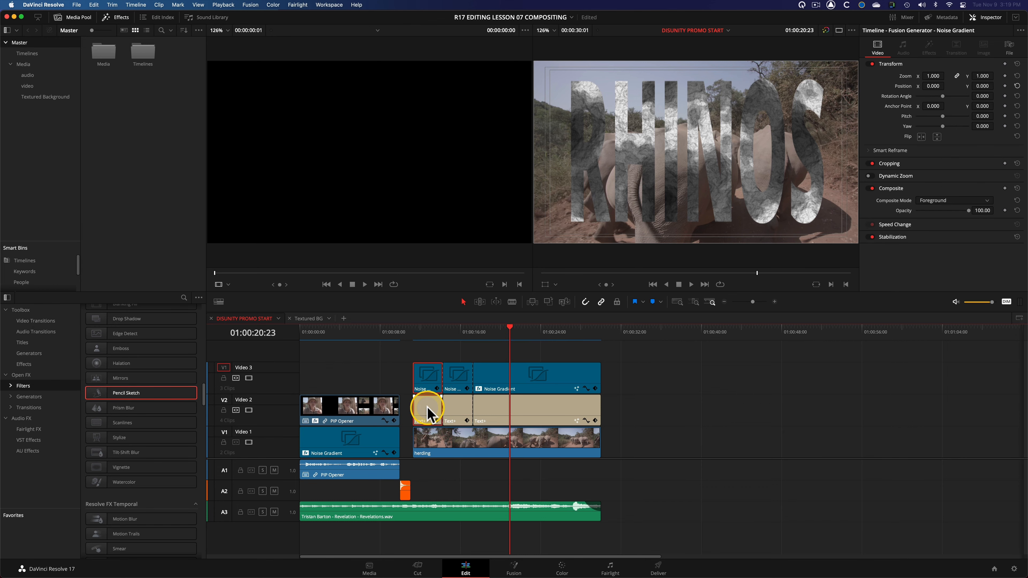
right_click(428, 412)
left_click(461, 414)
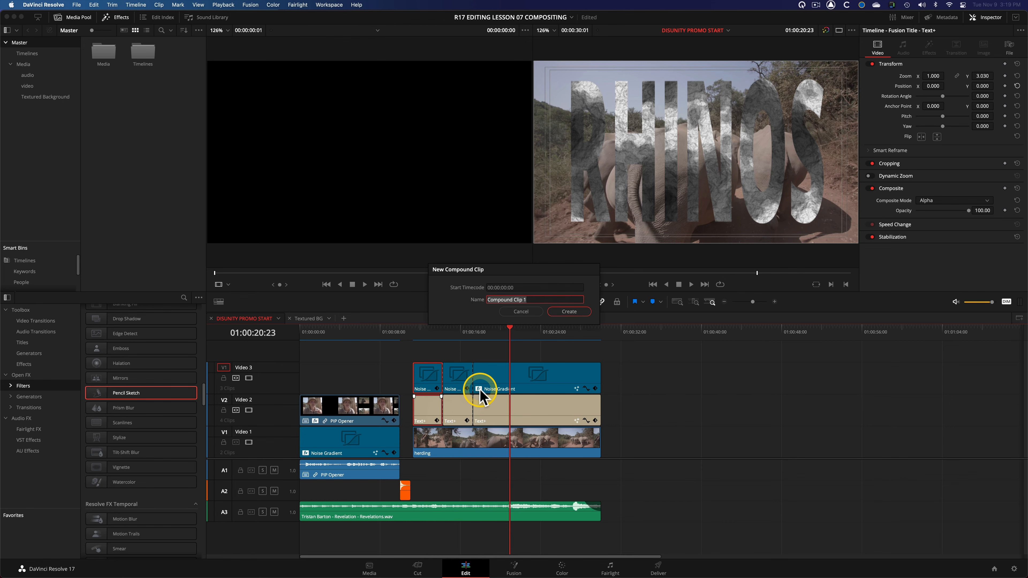
type("SAVING")
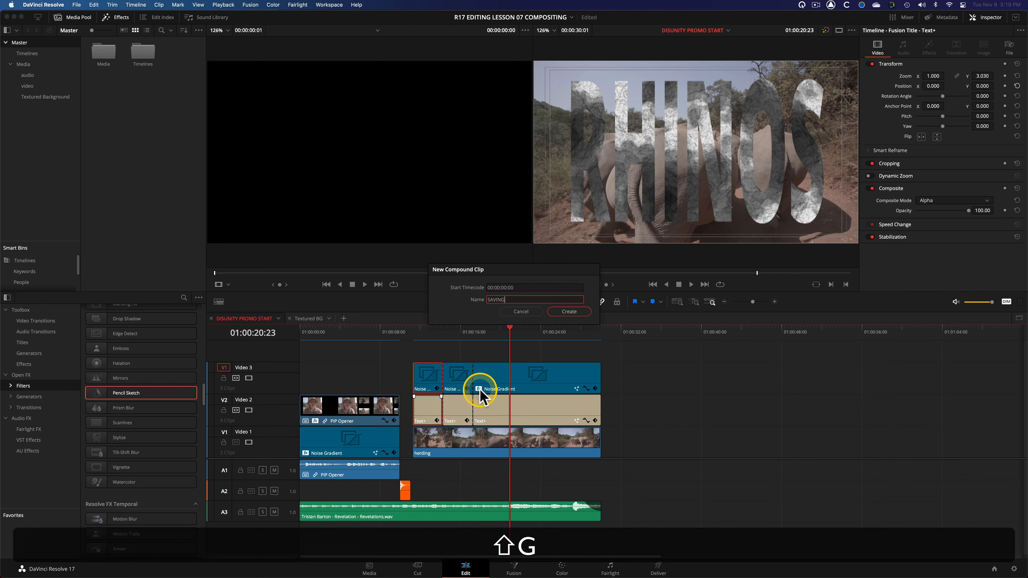
key("Return")
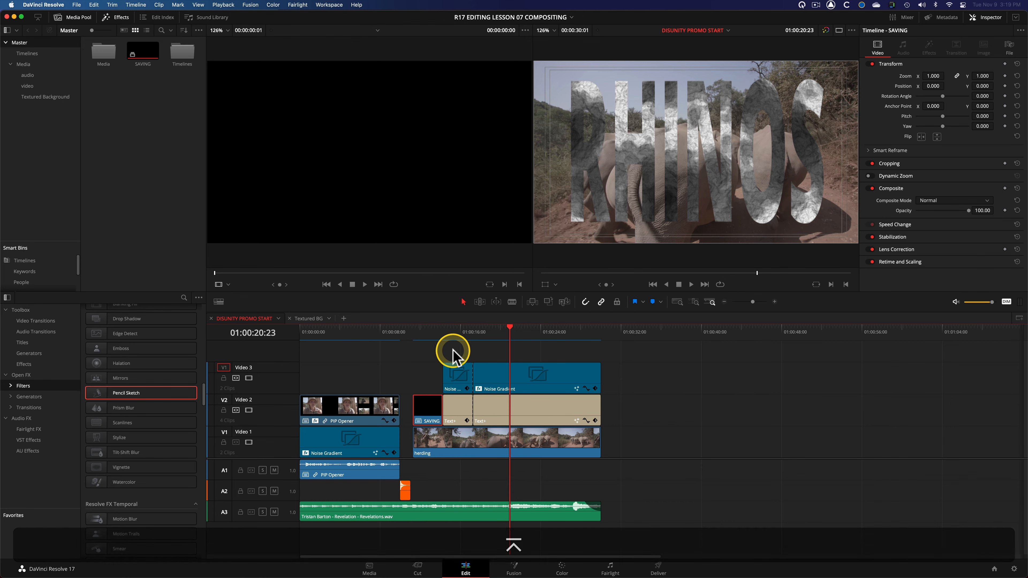
Step: Combine the Text+ title following SAVING and its Noise Gradient into a compound clip named AFRICA'S
left_click_drag(452, 350, 460, 402)
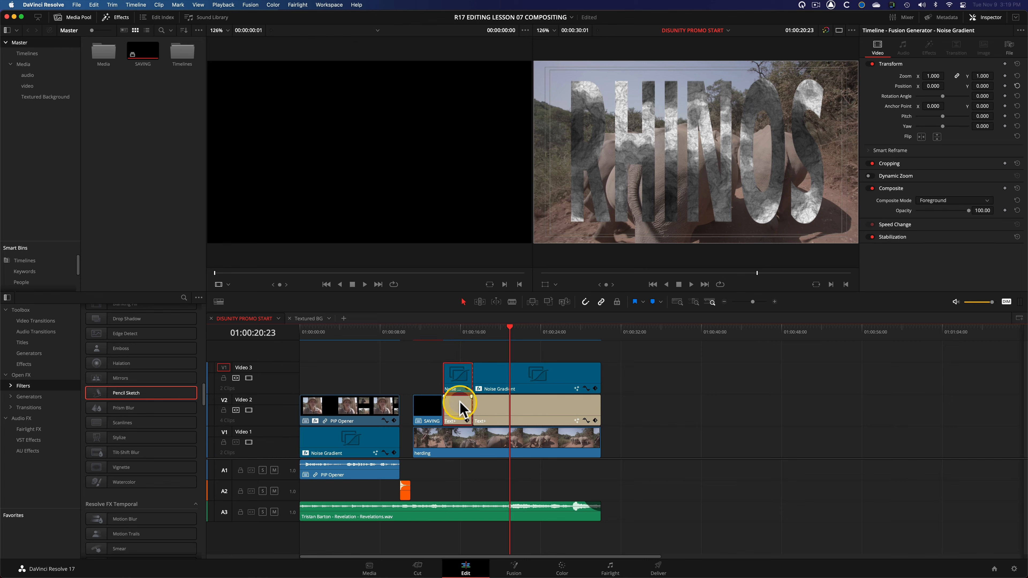
right_click(460, 409)
left_click(464, 410)
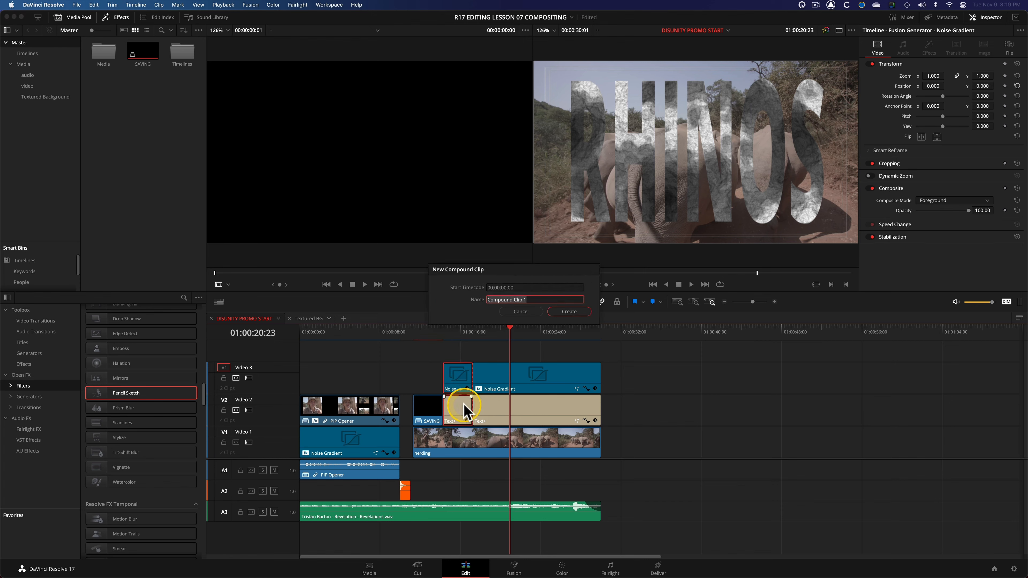
type("AFRICA'")
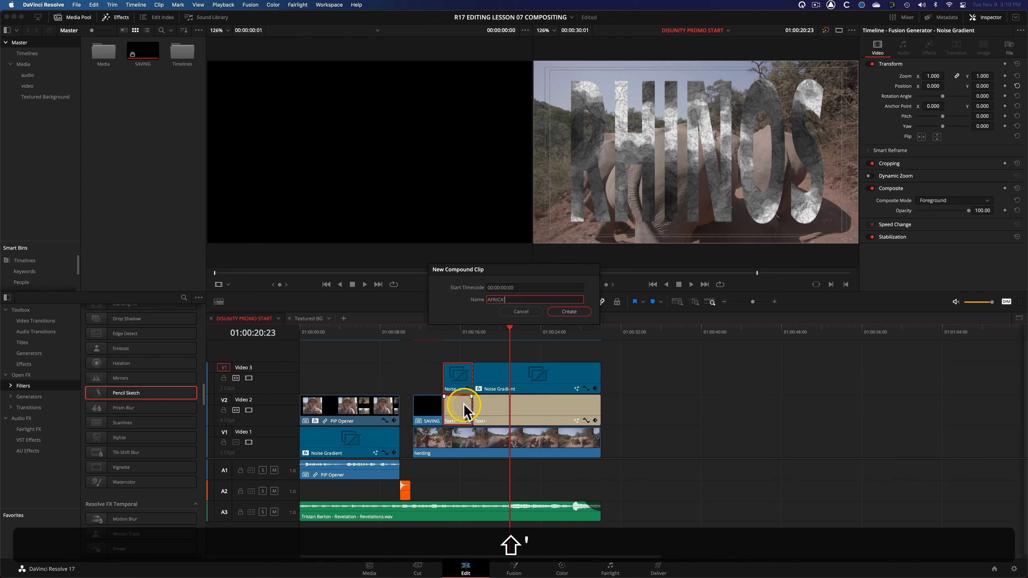
type("S")
key("Return")
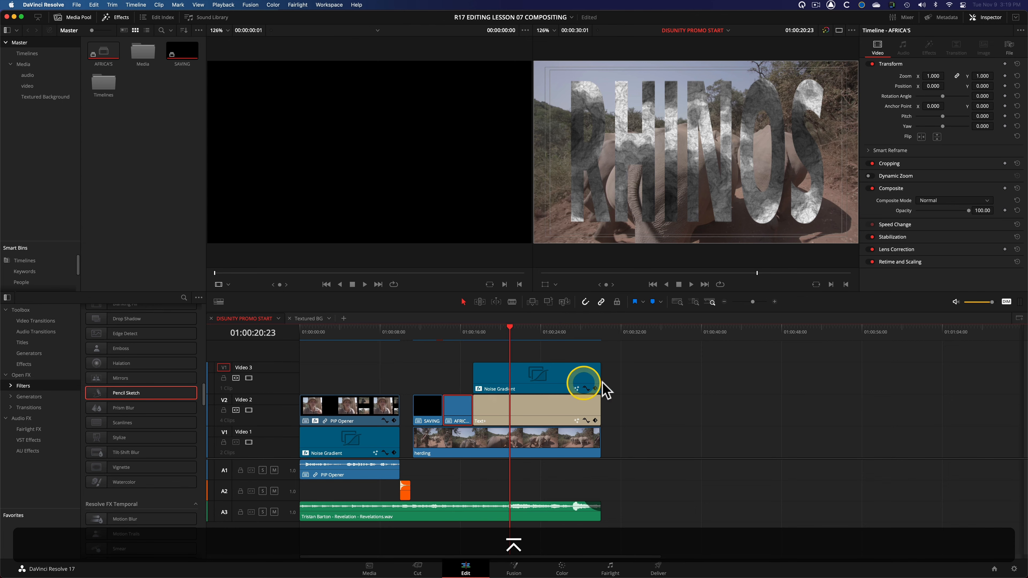
Step: Combine the last Text+ title and its Noise Gradient into a compound clip named RHINOS
left_click(562, 405)
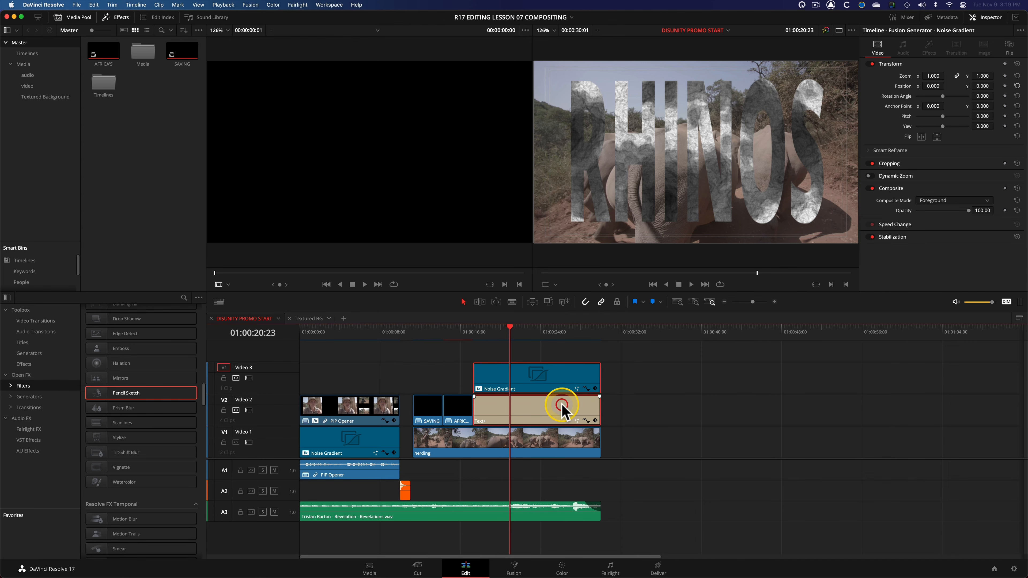
right_click(546, 410)
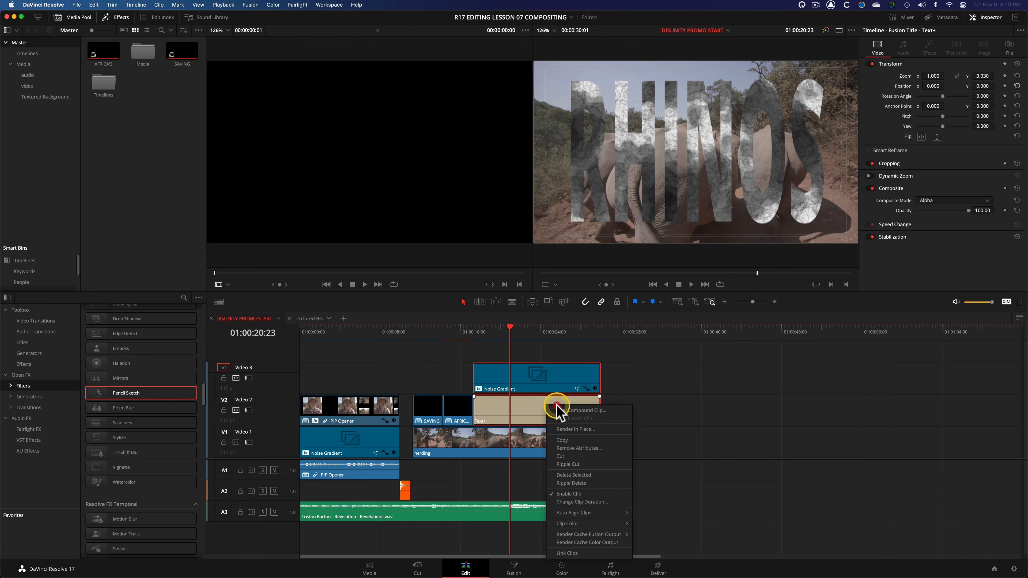
left_click(561, 414)
type("RHINOS")
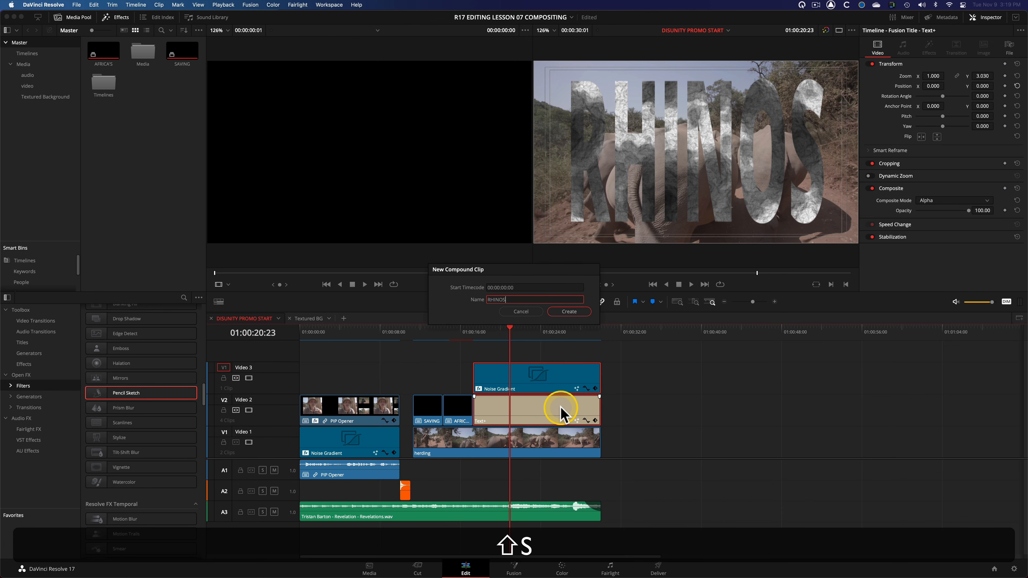
key("Return")
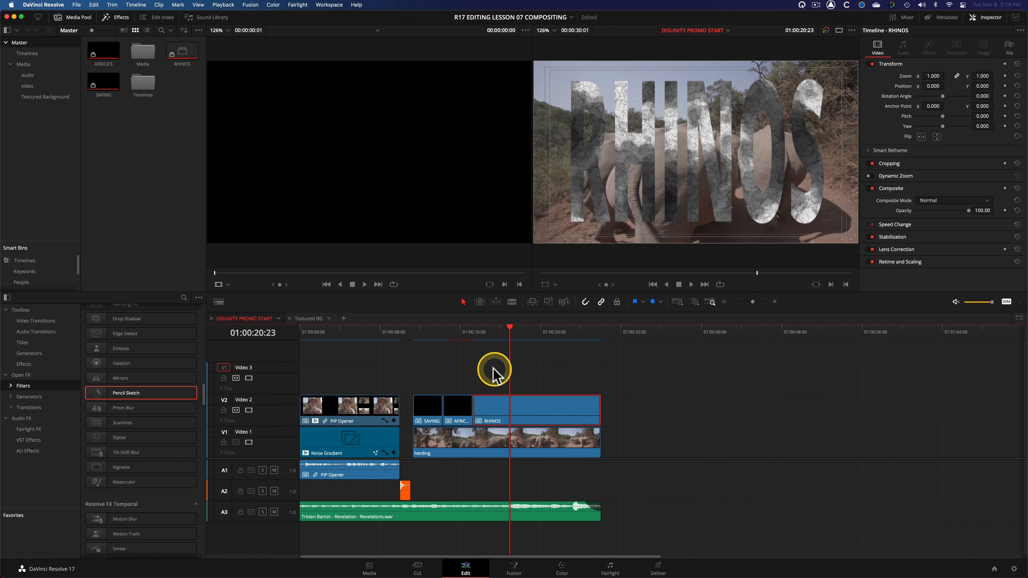
Step: Try to roll the edit points at both ends of the AFRICA'S compound clip on Video 2
left_click(484, 368)
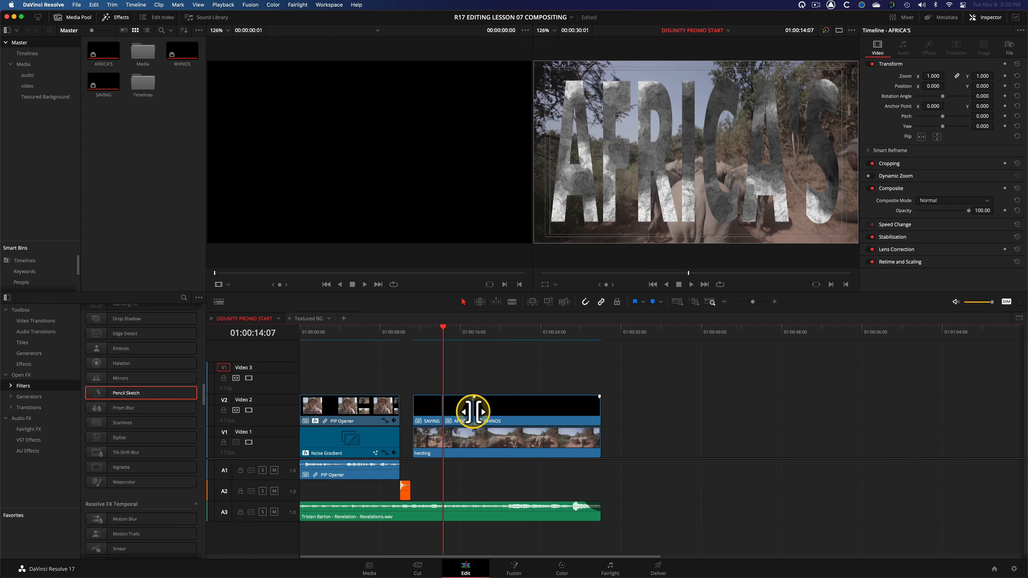
left_click_drag(473, 411, 519, 406)
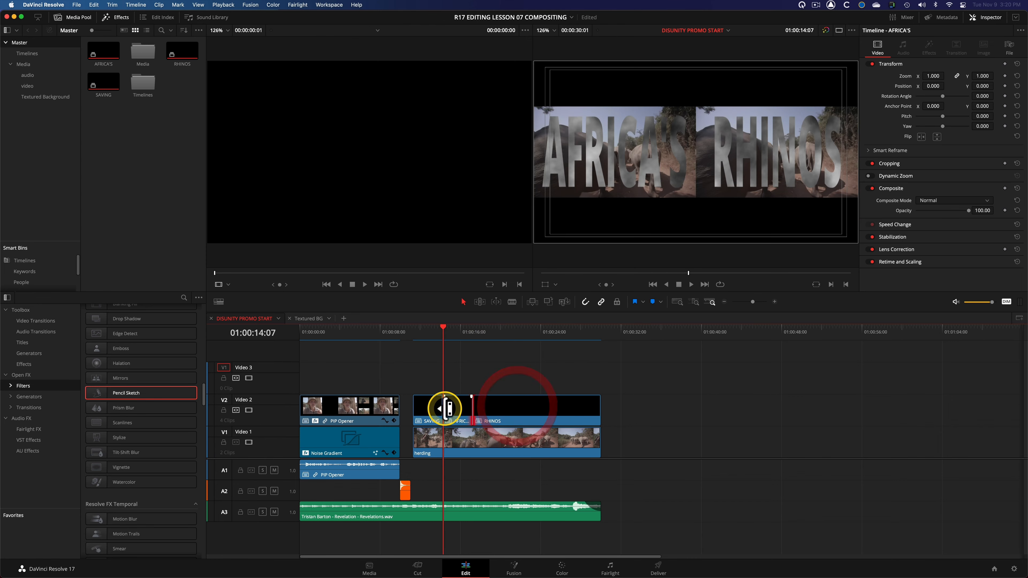
left_click_drag(443, 408, 425, 410)
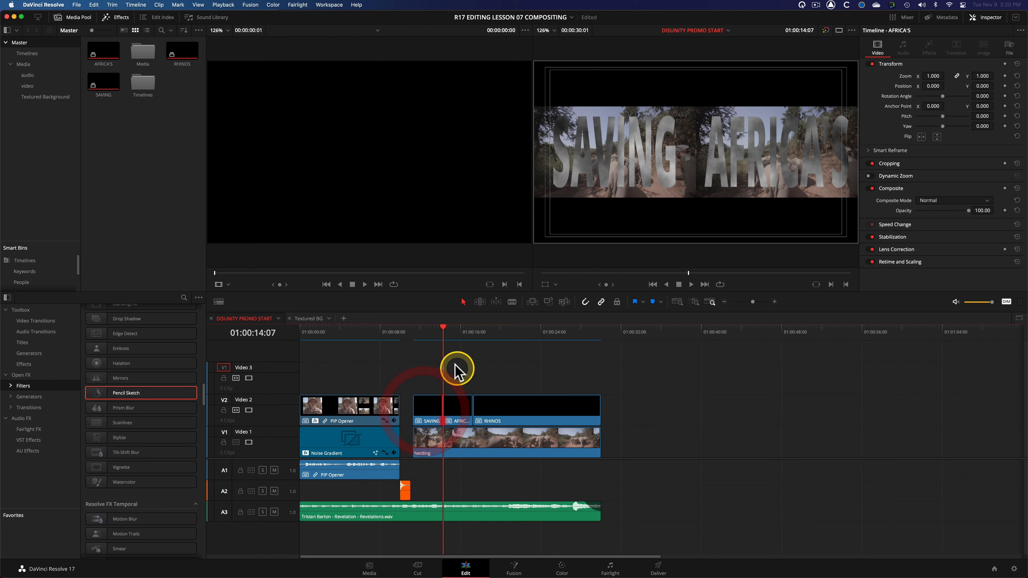
left_click(429, 333)
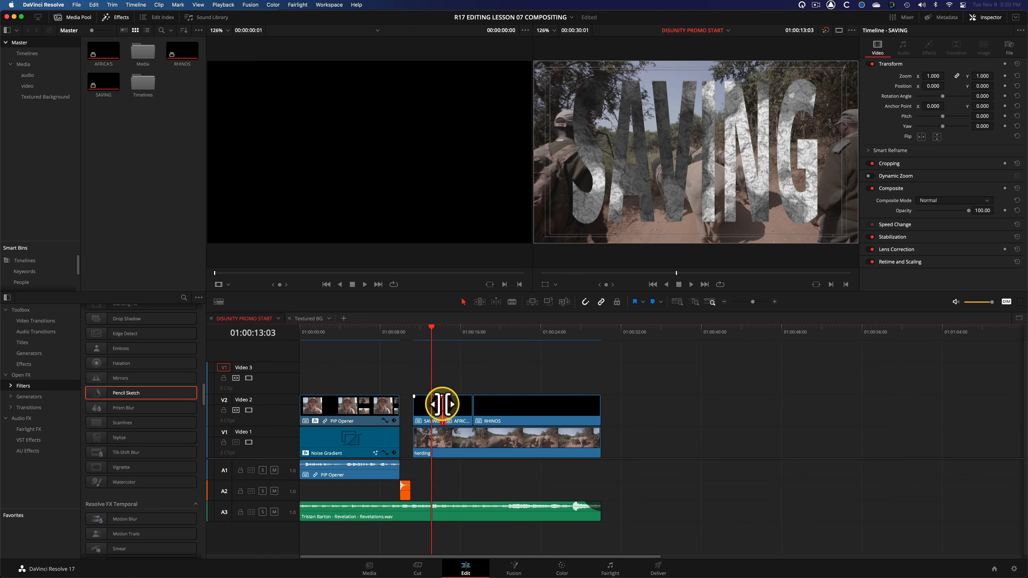
Step: Try to add a cross dissolve at the edit between the AFRICA'S and RHINOS compound clips
right_click(473, 407)
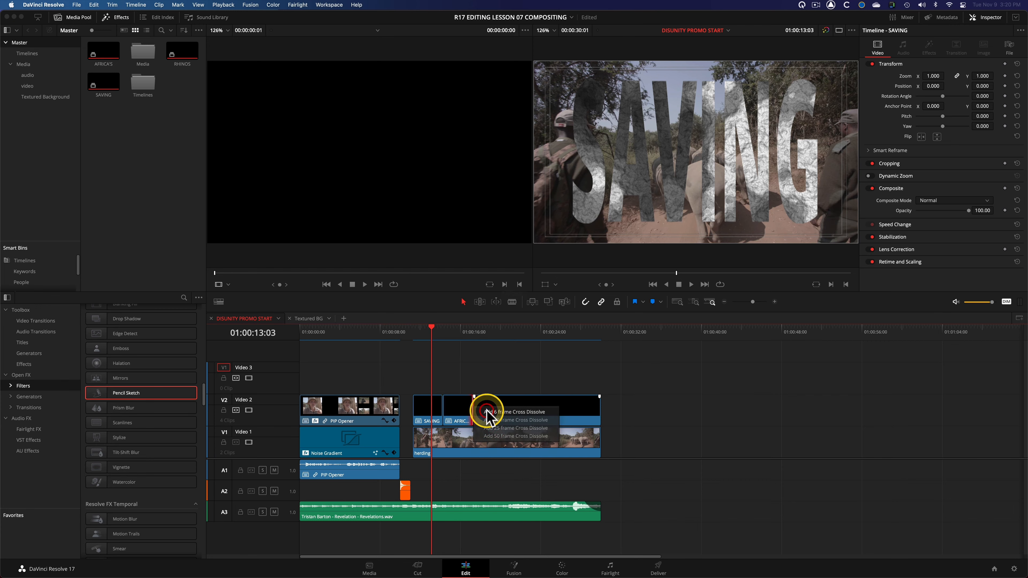
left_click(486, 412)
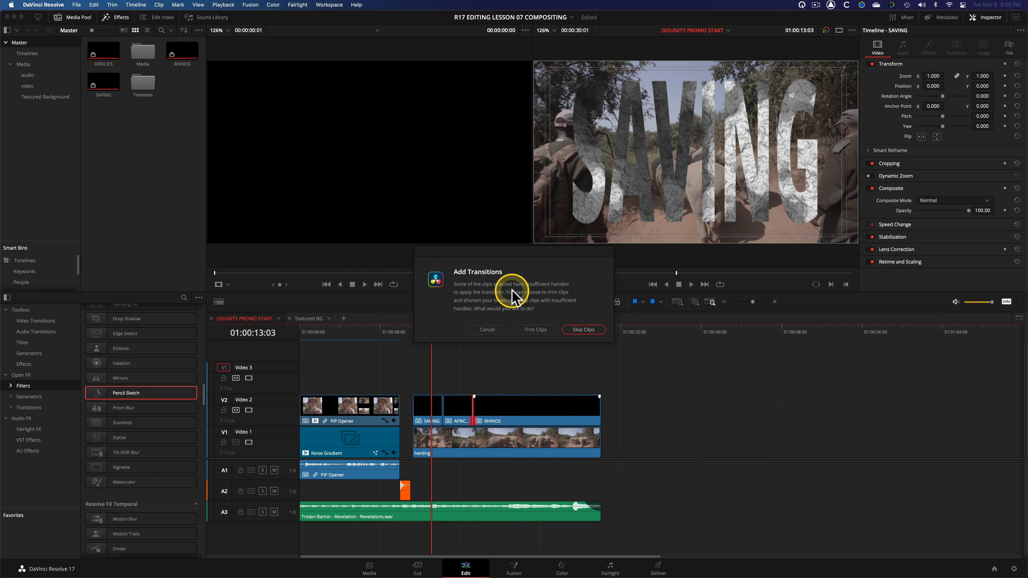
left_click(490, 329)
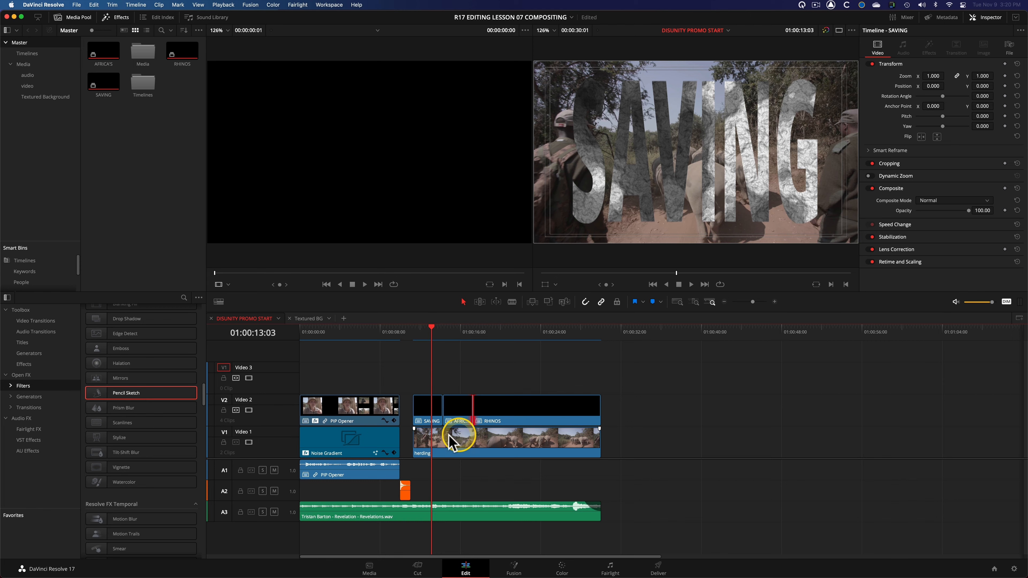
Step: Set both clips inside the SAVING compound clip to a duration of 15 seconds, and return to the DISUNITY PROMO START timeline
right_click(428, 405)
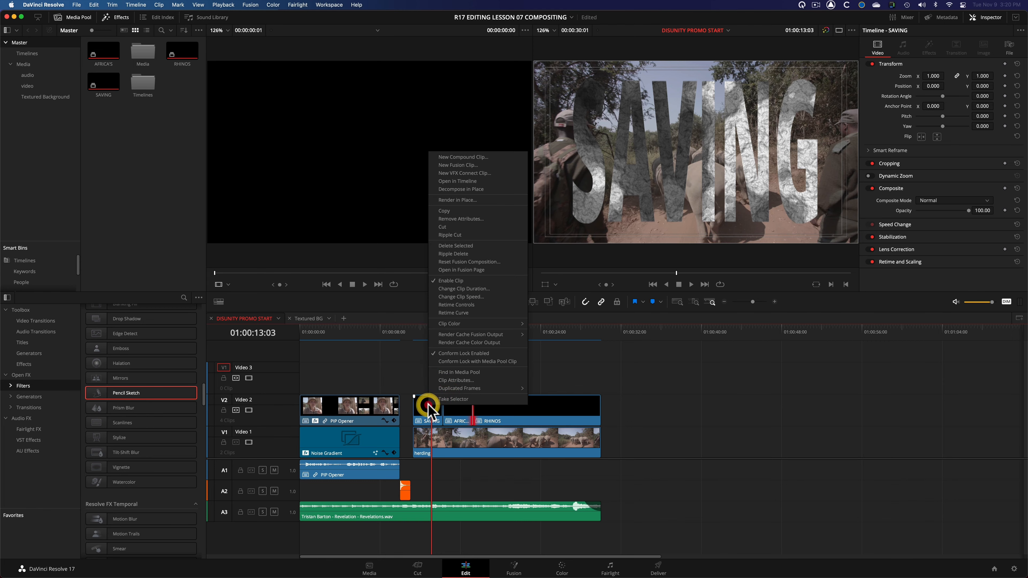
left_click(452, 181)
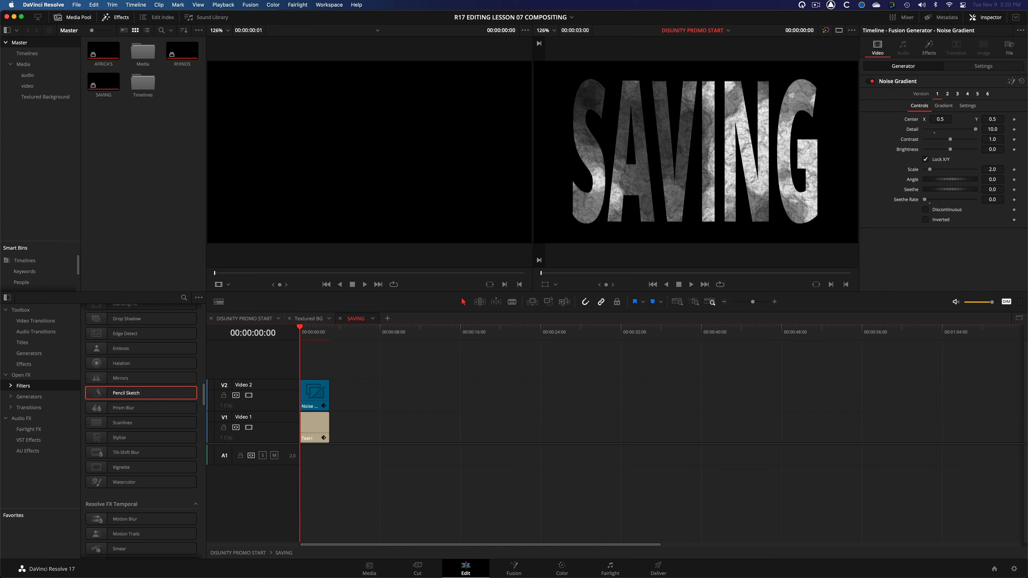
left_click_drag(365, 381, 314, 427)
left_click(315, 397)
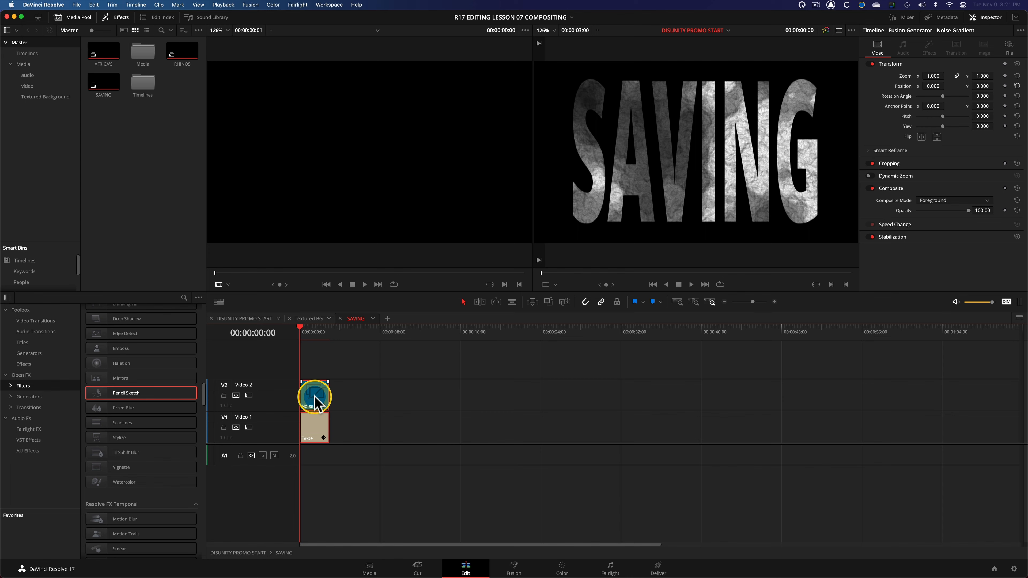
key("super+d")
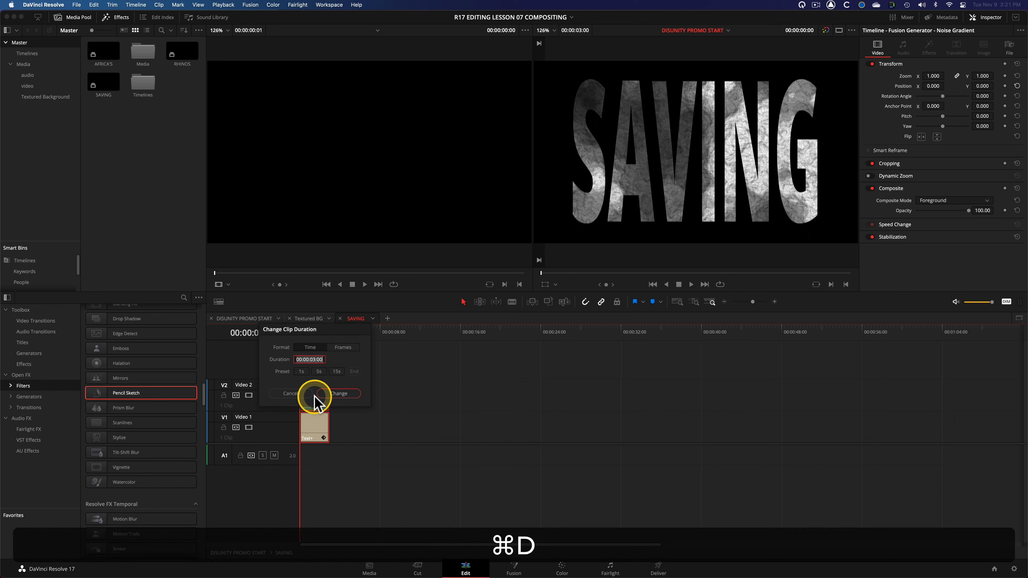
left_click(336, 372)
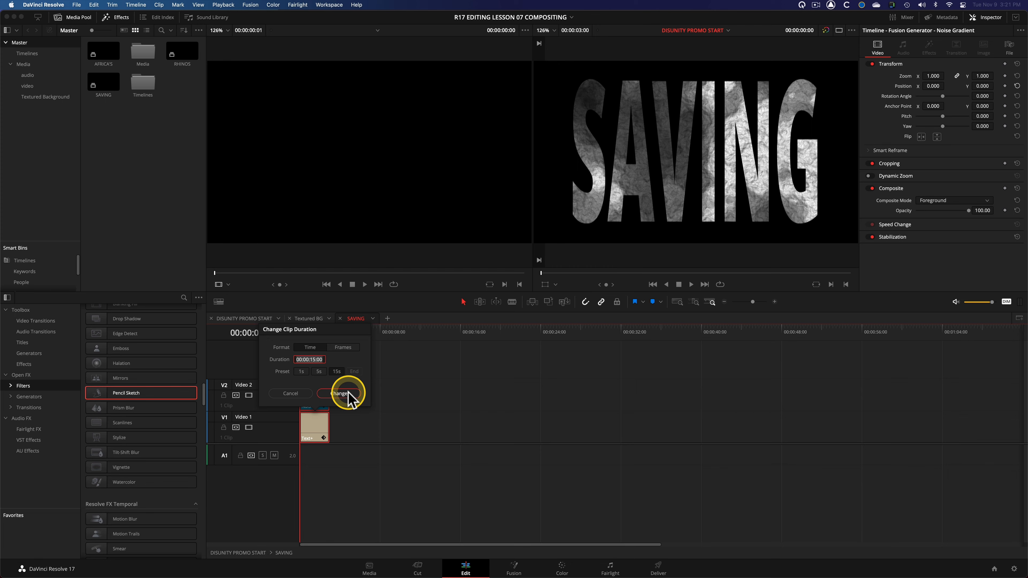
left_click(339, 393)
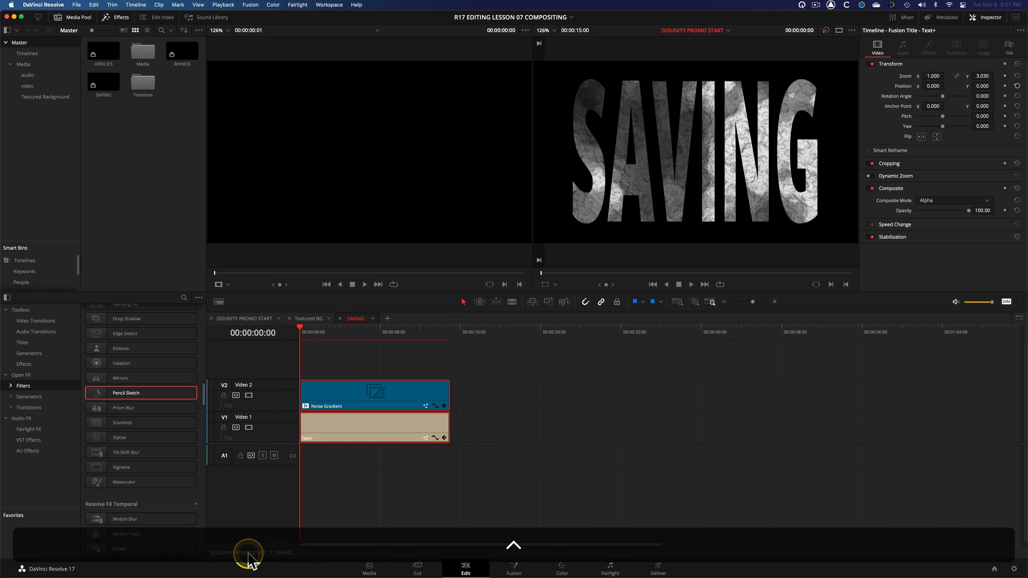
left_click(248, 554)
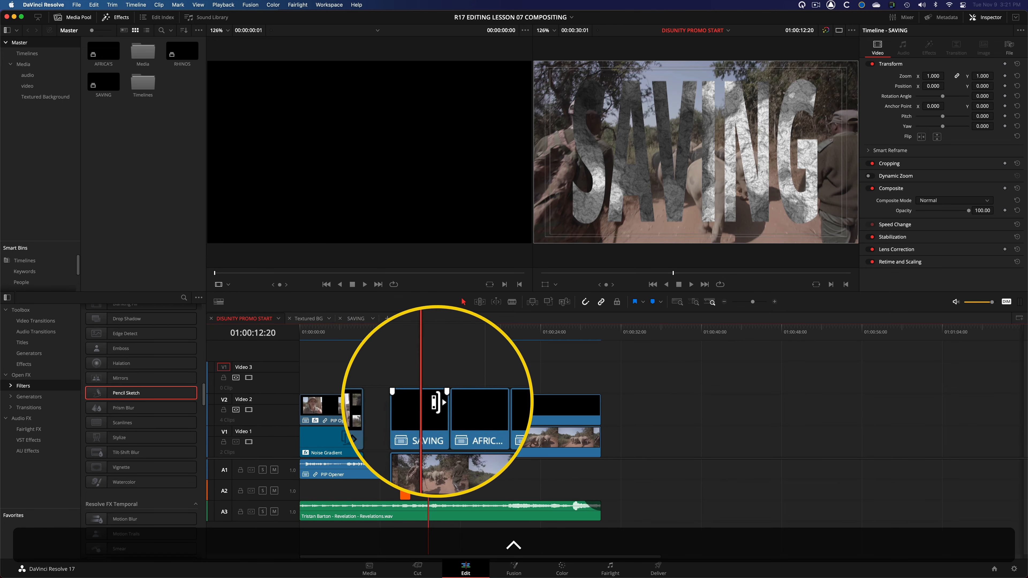
mouse_move(439, 403)
left_mouse_down()
mouse_move(452, 405)
mouse_move(428, 405)
mouse_move(449, 405)
mouse_move(437, 407)
left_mouse_up()
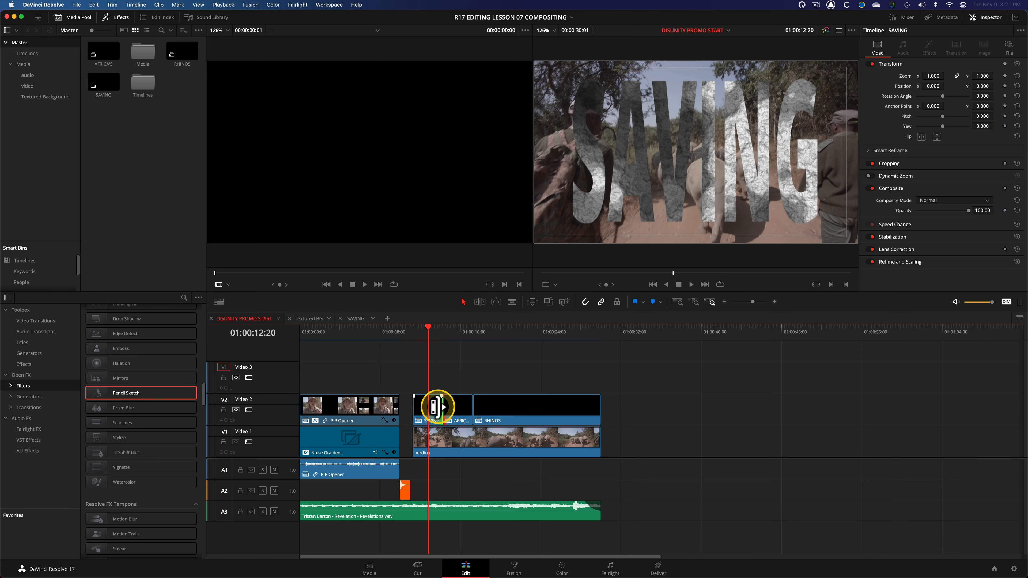
right_click(457, 403)
left_click(472, 155)
key("Escape")
Step: Set both clips inside the AFRICA'S compound clip to a duration of 15 seconds, and return to the DISUNITY PROMO START timeline
right_click(456, 400)
left_click(468, 184)
key("super+a")
key("super+d")
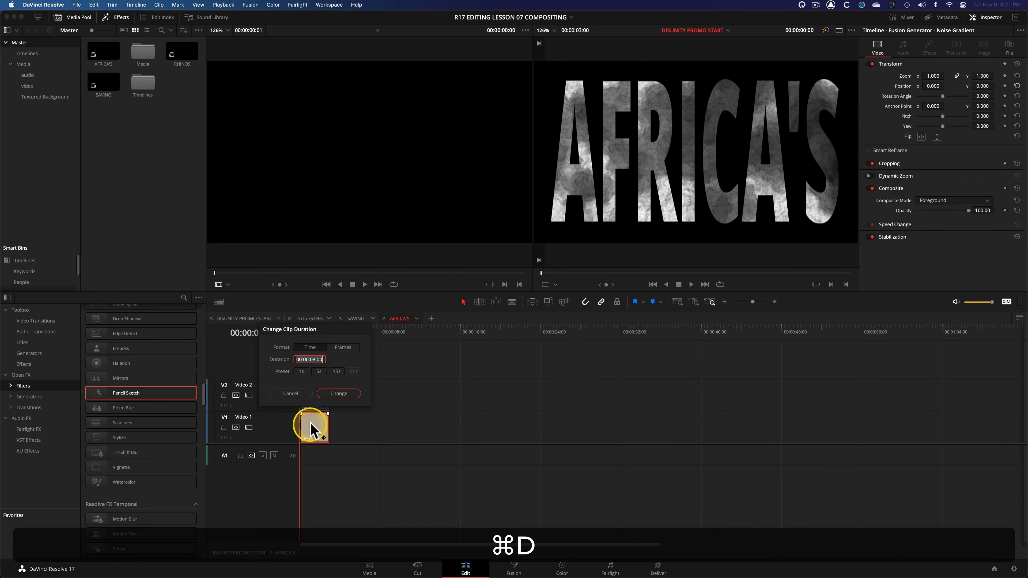
left_click(337, 371)
left_click(339, 393)
left_click(254, 319)
Step: Set both clips inside the RHINOS compound clip to a duration of 28 seconds, and return to the DISUNITY PROMO START timeline
right_click(519, 404)
left_click(537, 181)
right_click(359, 420)
key("super+a")
key("super+d")
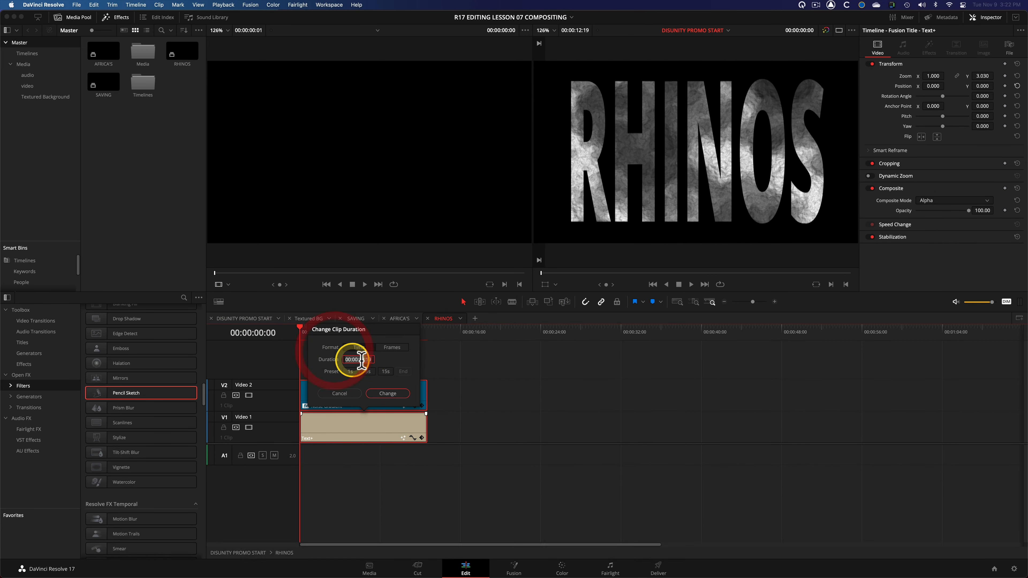
type("2800")
left_click(388, 393)
left_click(245, 319)
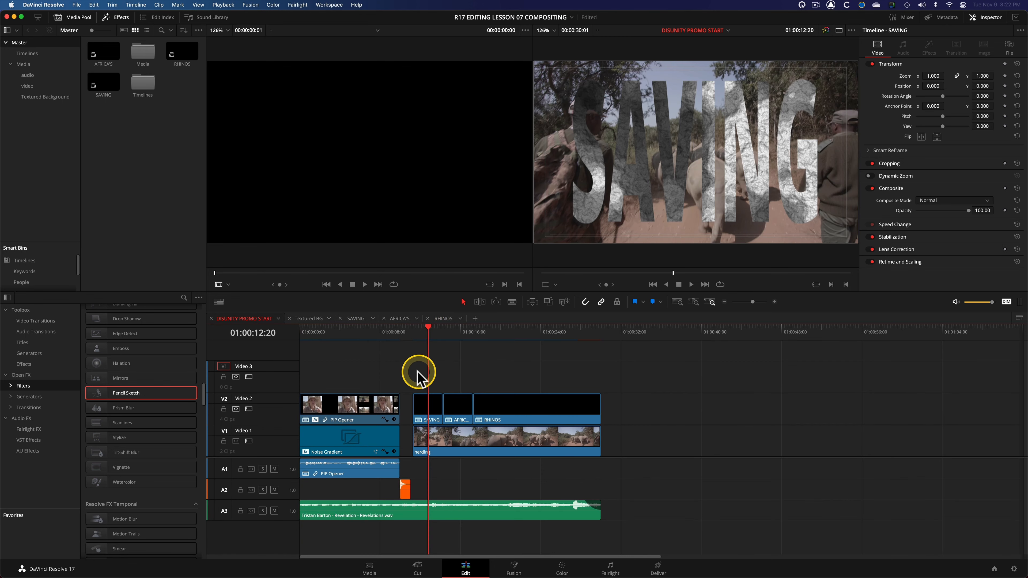
Step: Slip the SAVING, AFRICA'S and RHINOS compound clips together in Trim Edit mode so they use an inner part of their extended content
key("a")
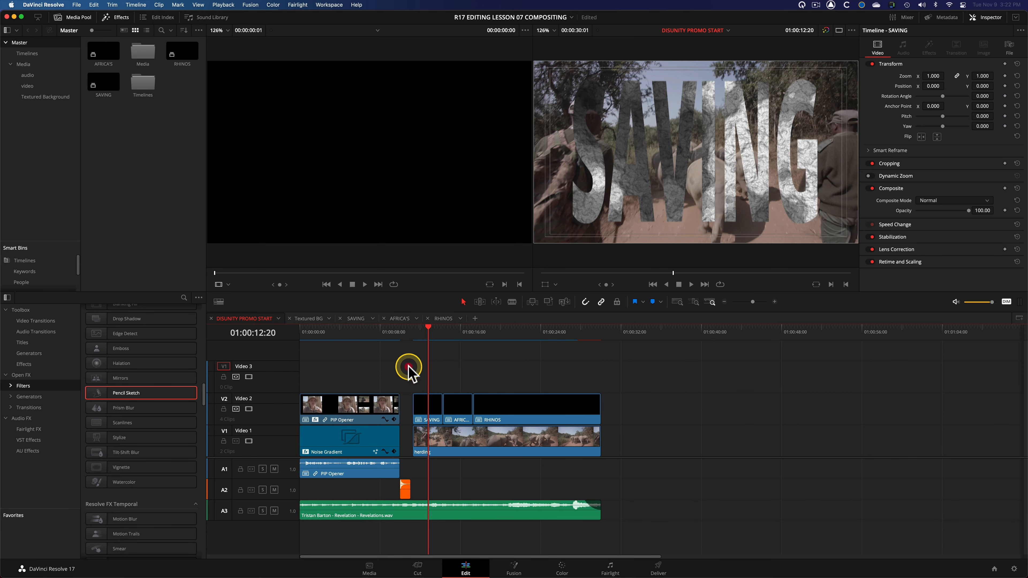
left_click(423, 399)
left_click_drag(408, 367, 603, 425)
key("t")
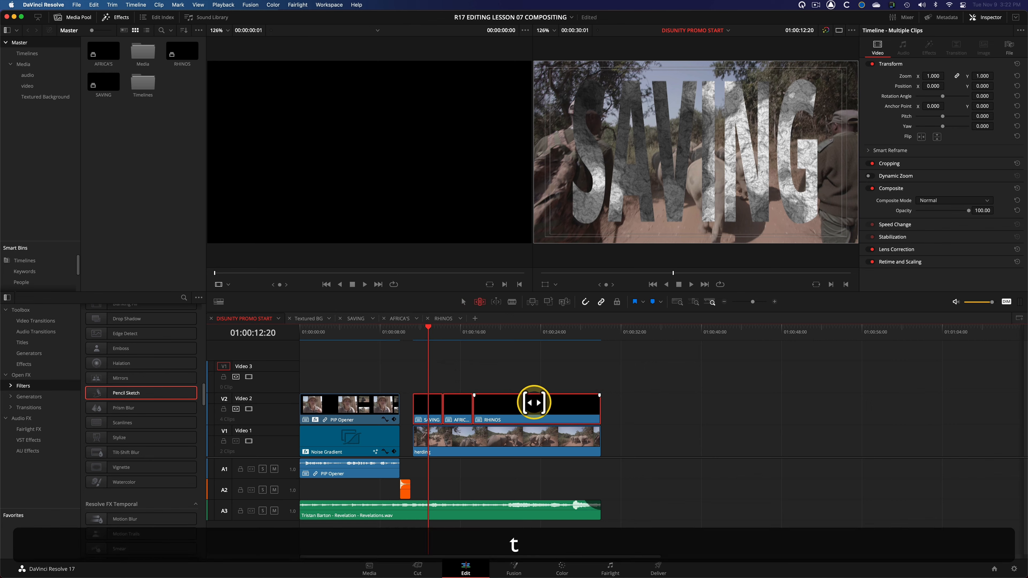
left_click_drag(531, 399, 480, 406)
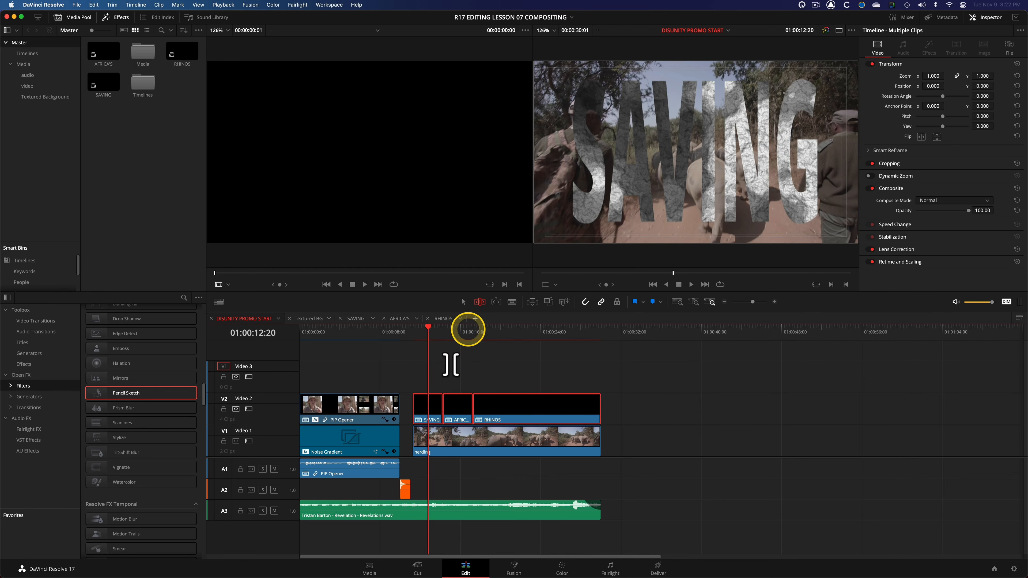
Step: Add the default video transition at the SAVING–AFRICA'S and AFRICA'S–RHINOS edit points on Video 2
left_click(446, 403)
left_click_drag(447, 404, 484, 428)
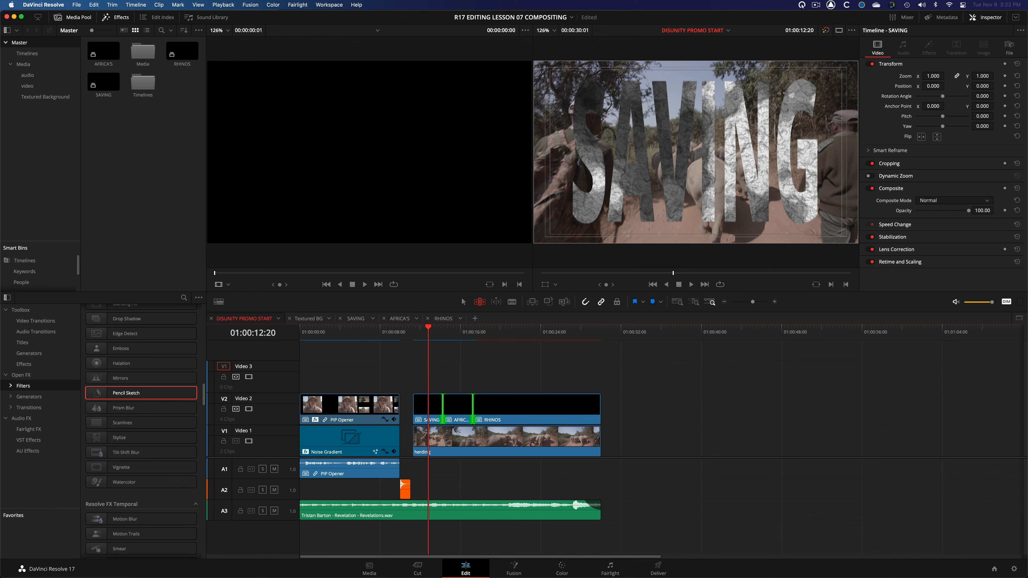
key("super+t")
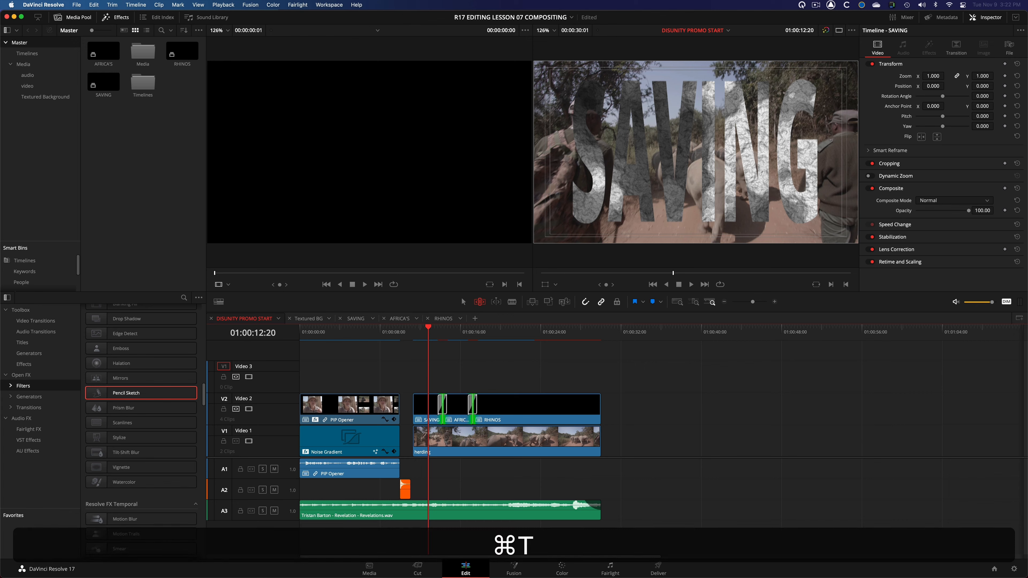
Step: Select both transitions between the SAVING, AFRICA'S and RHINOS clips in Selection mode and change their transition type to Push
left_click(505, 378)
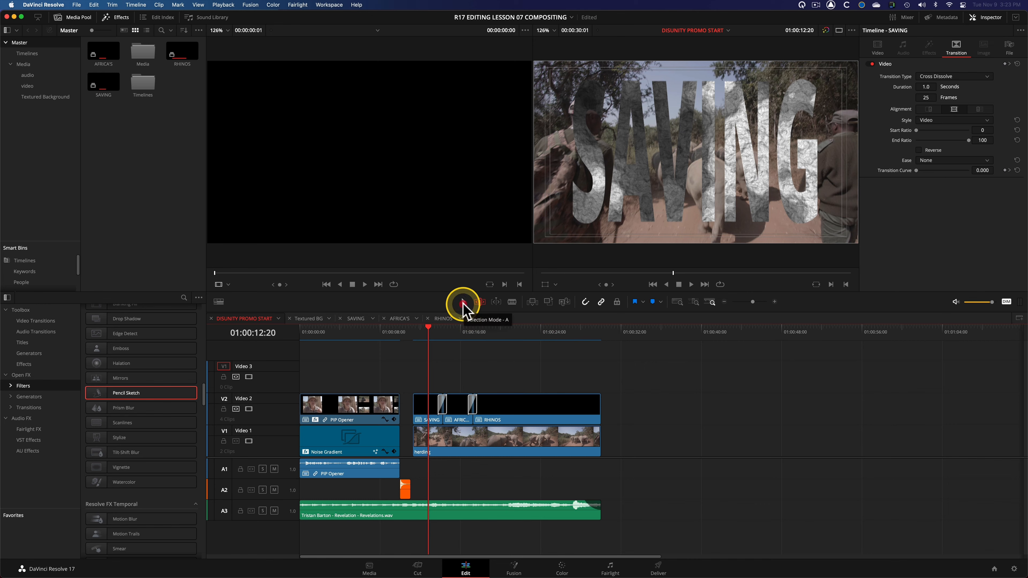
left_click(464, 302)
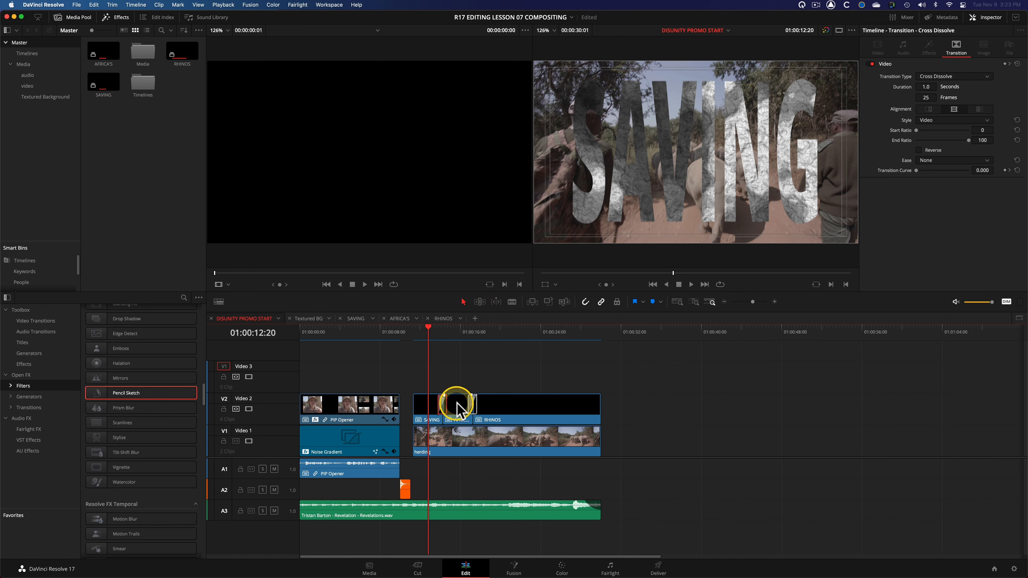
left_click(469, 403, "shift+super")
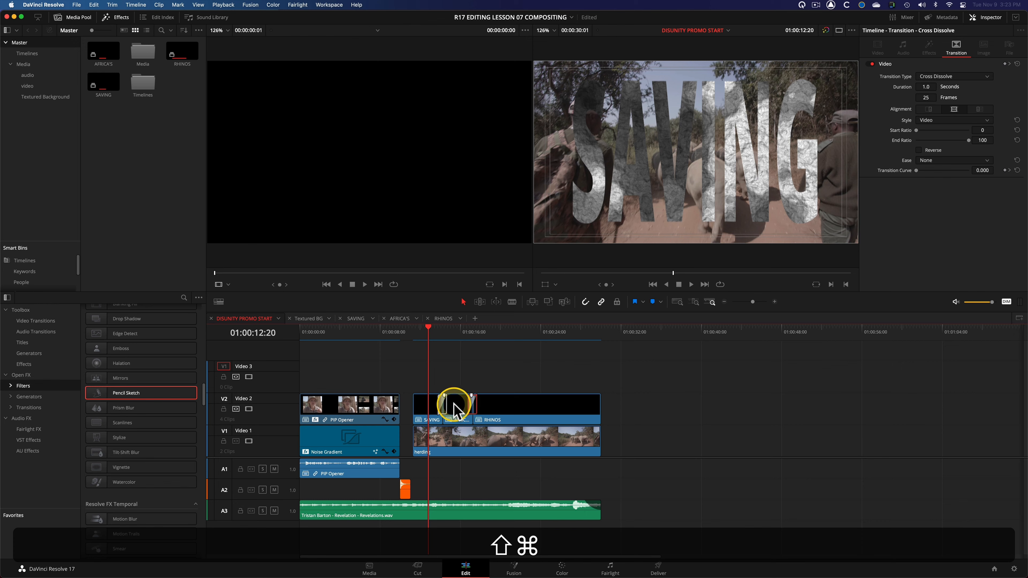
left_click(446, 404, "super")
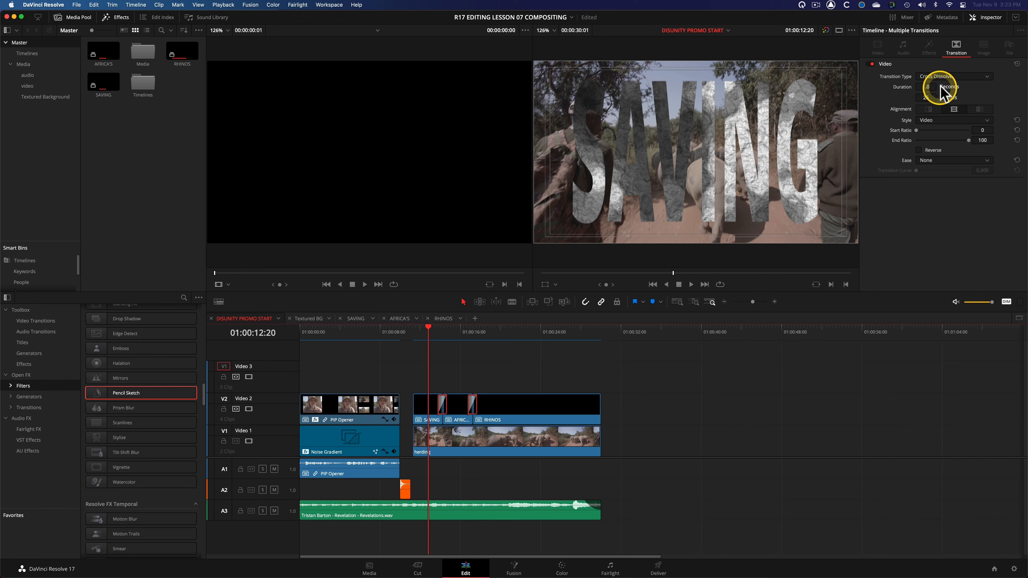
left_click(939, 77)
scroll(943, 143, "down", 3)
left_click(929, 122)
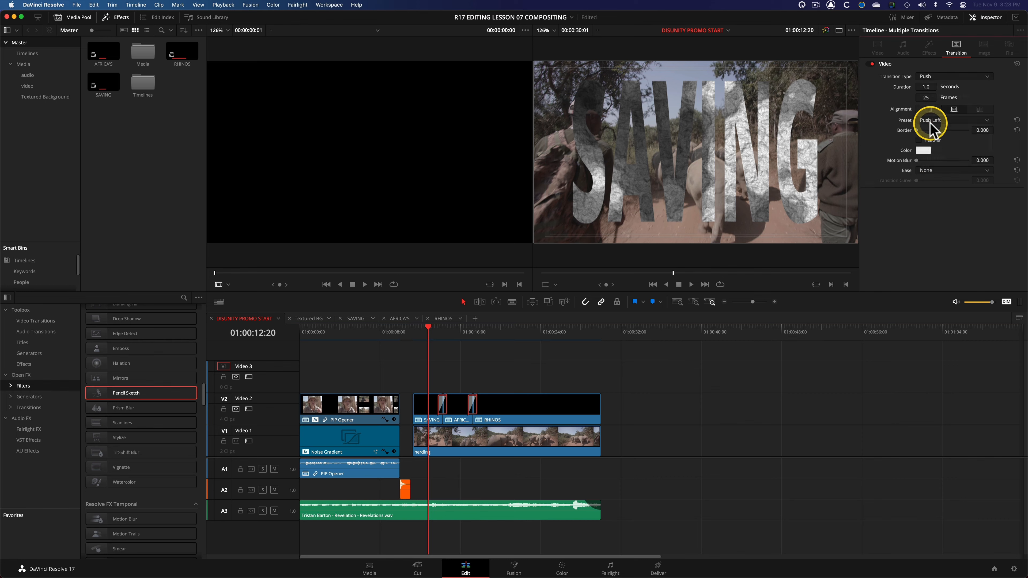
Step: Set both Push transitions to the Push Up preset with motion blur of about 0.214 and In & Out ease, and deselect them
left_click(963, 120)
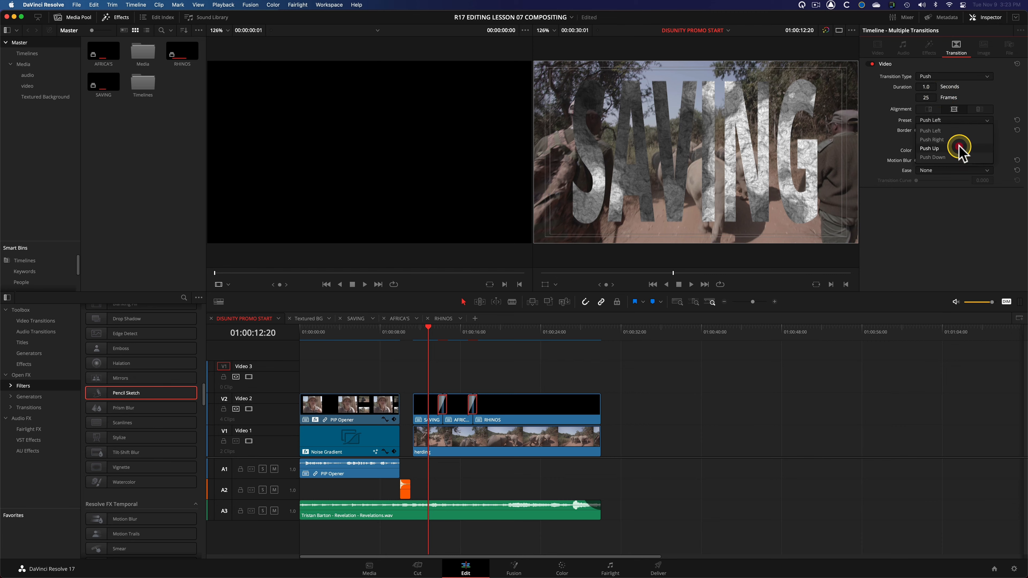
left_click(959, 147)
left_click_drag(918, 160, 928, 161)
left_click(931, 171)
left_click(942, 206)
left_click(780, 385)
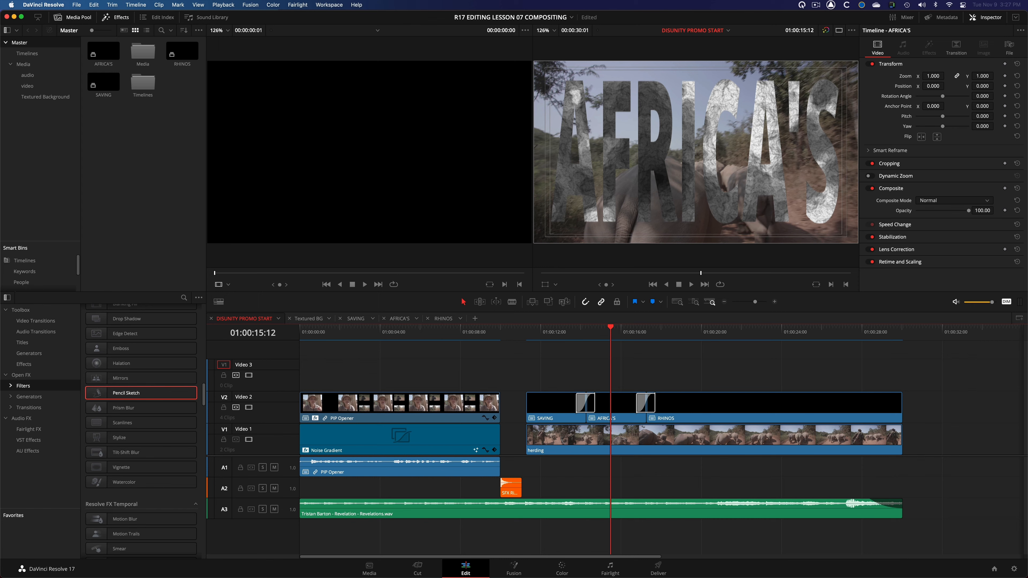
left_click(803, 375)
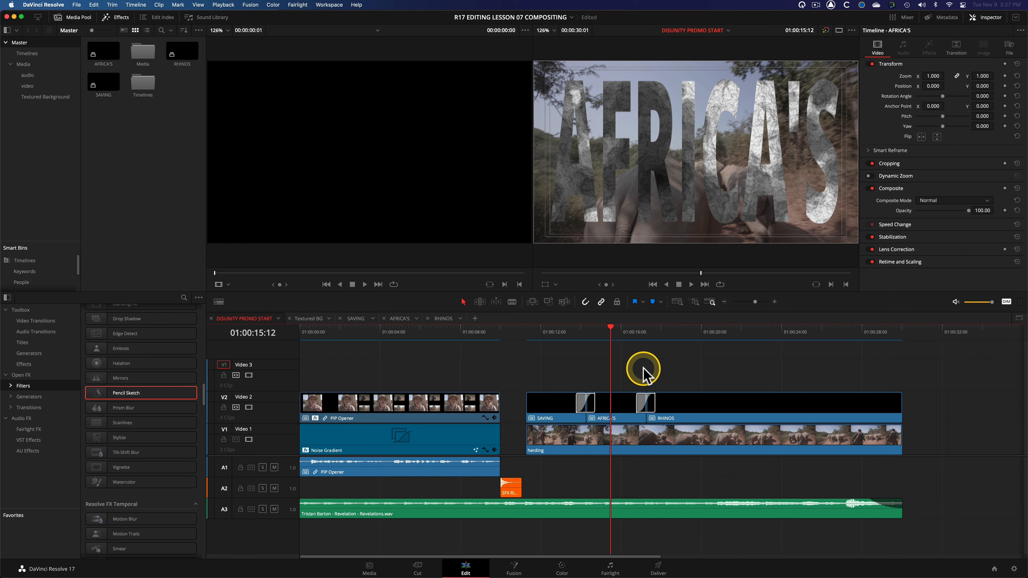
Step: Add a 12-frame Cross Dissolve at the start of the SAVING clip and set its duration to 15 frames
right_click(528, 398)
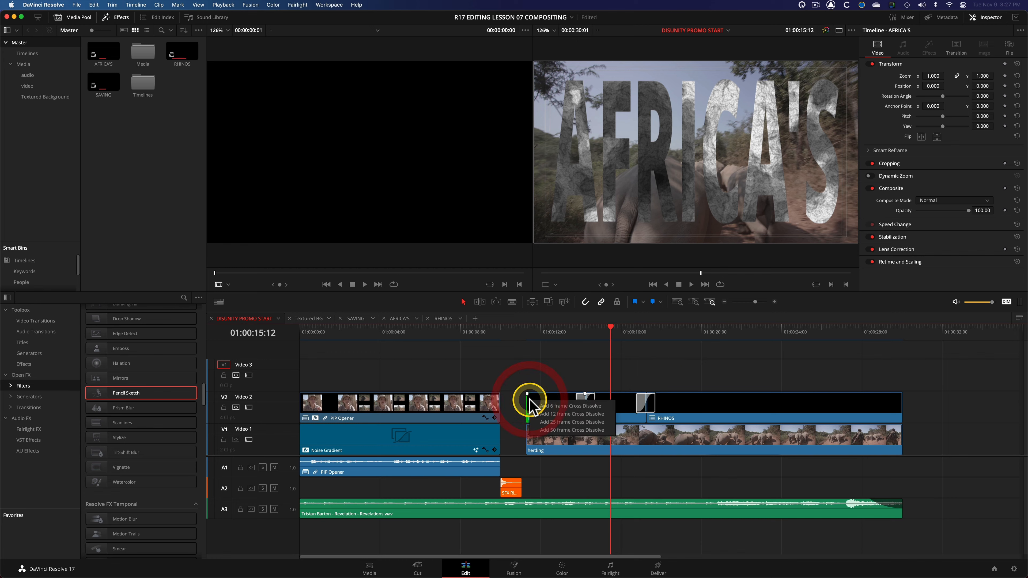
left_click(542, 413)
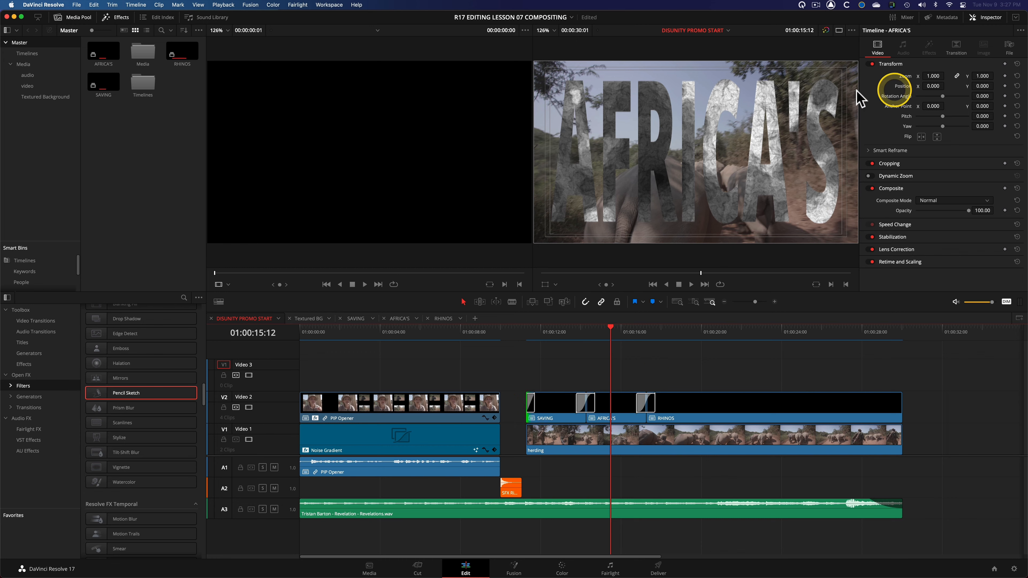
left_click(532, 404)
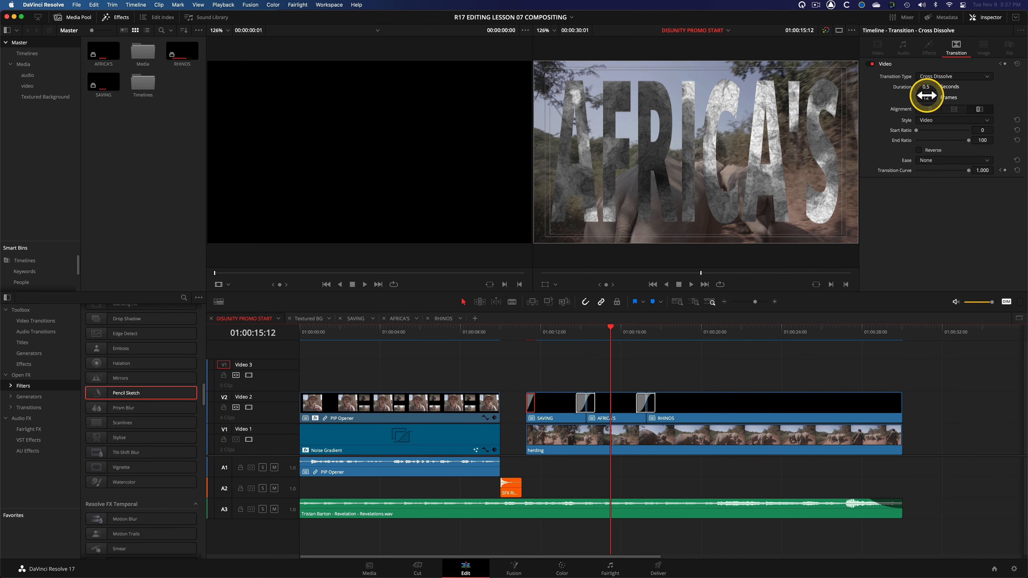
left_click(927, 97)
type("15")
key("Return")
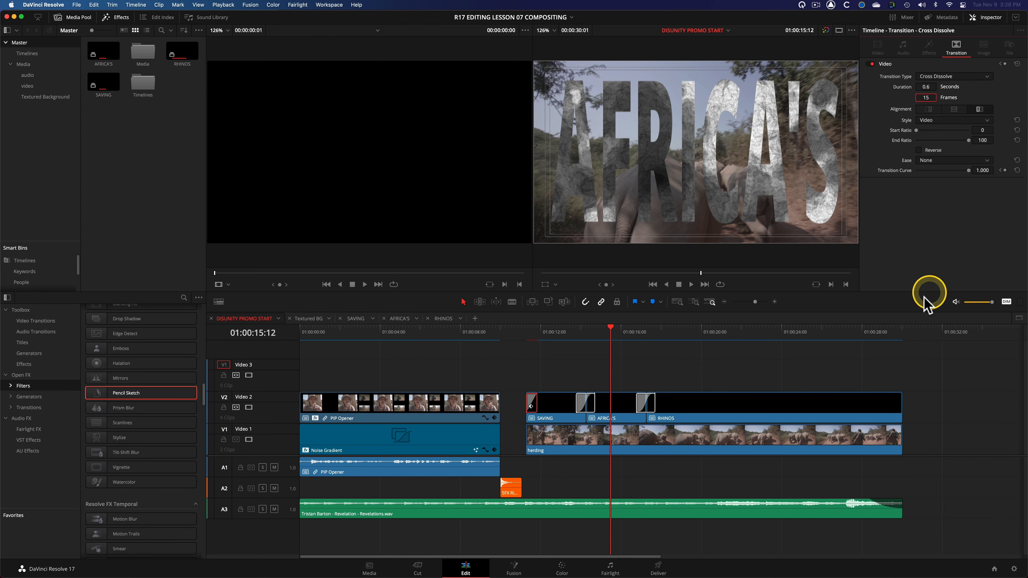
Step: Add a 12-frame Cross Dissolve at the end of the RHINOS clip and set its duration to 5 seconds
left_click(894, 399)
right_click(897, 407)
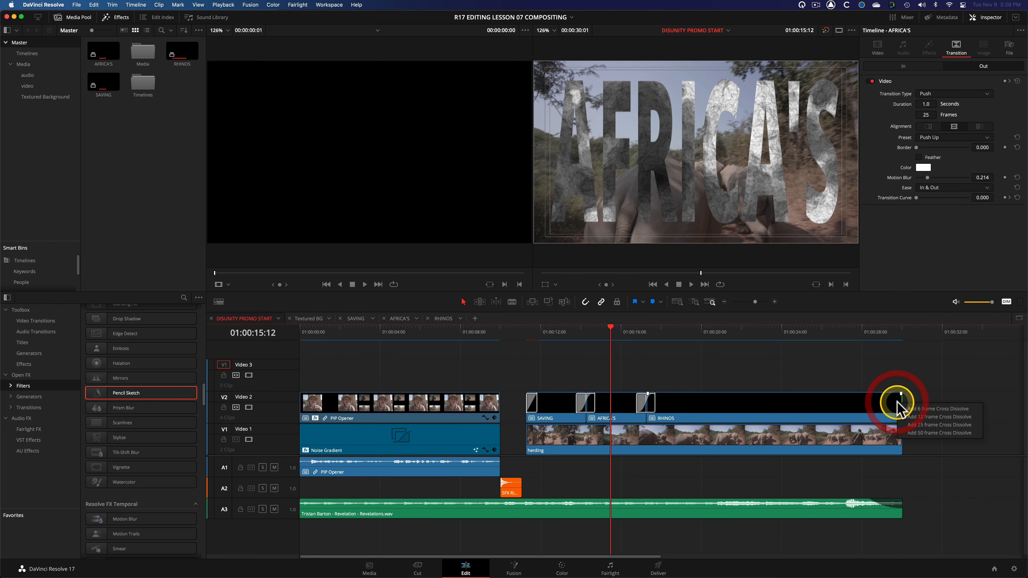
left_click(903, 417)
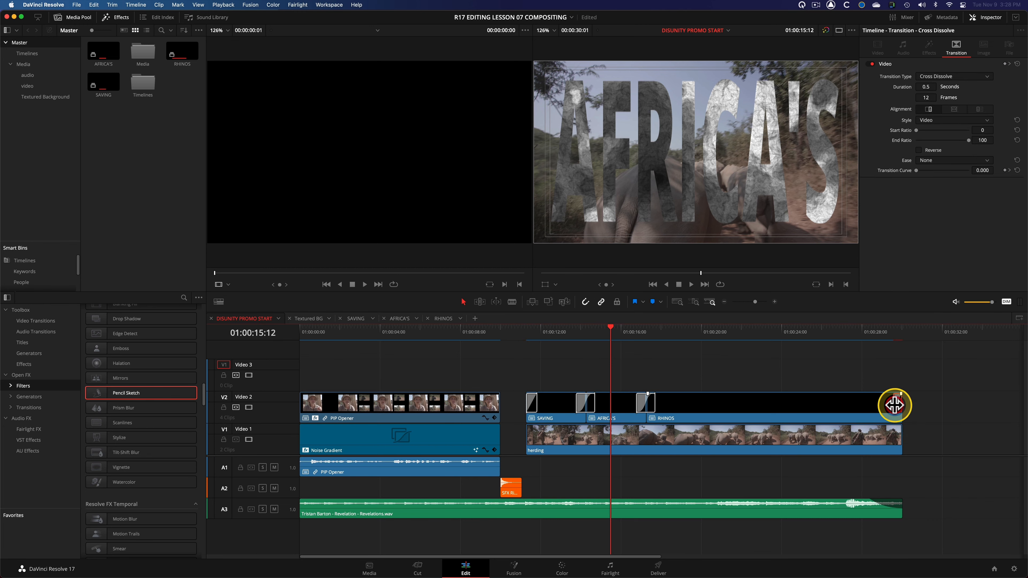
left_click(932, 87)
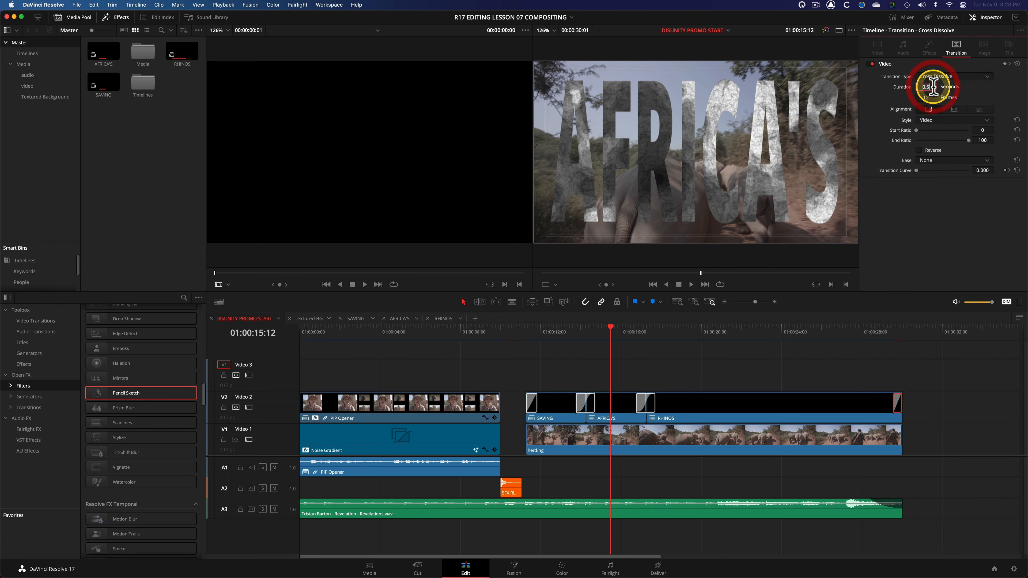
type("5")
key("Return")
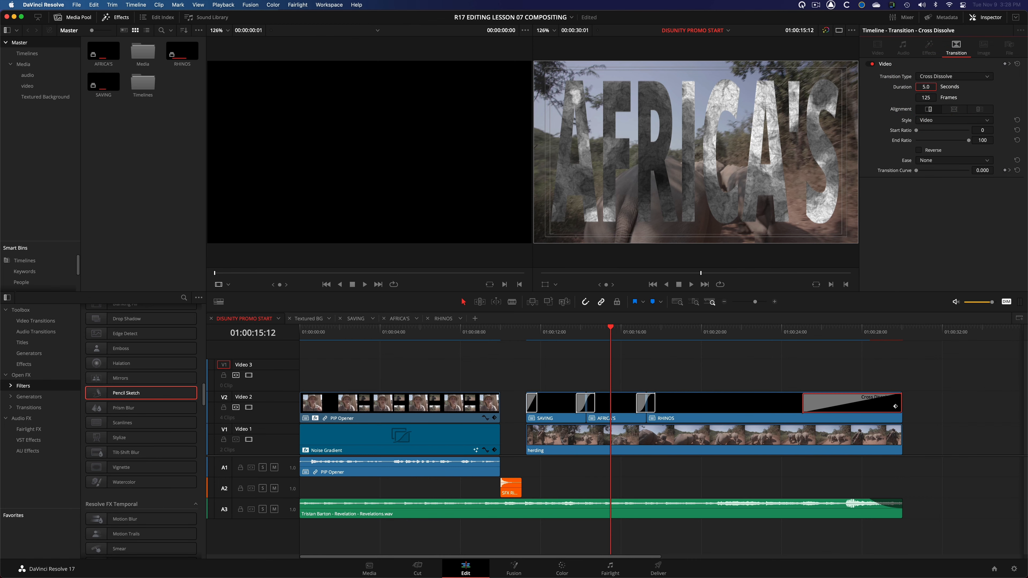
Step: Apply the Drop Shadow filter to the SAVING, AFRICA'S and RHINOS clips together and check it along the timeline
left_click_drag(918, 363, 534, 408)
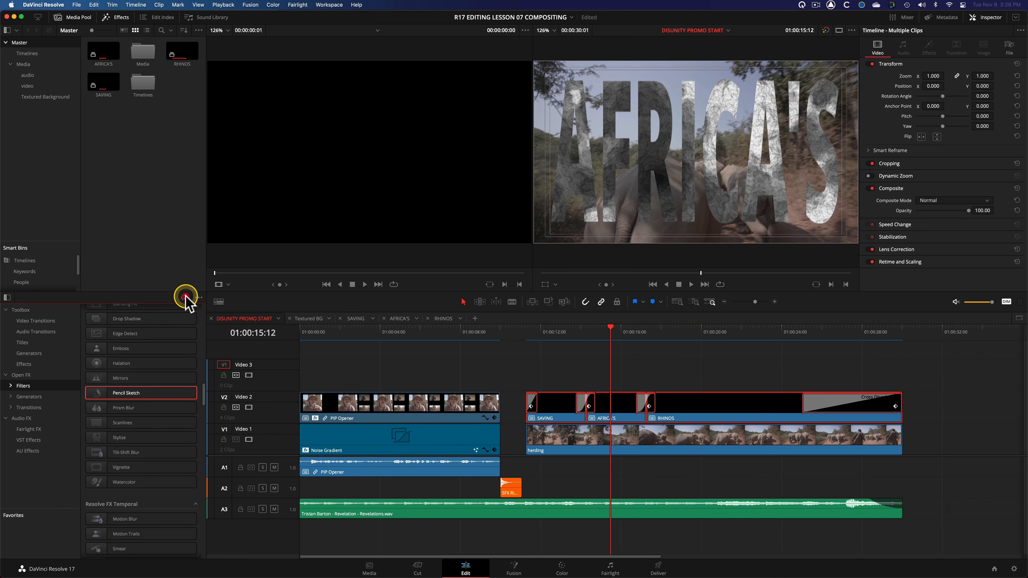
left_click(184, 298)
type("drop")
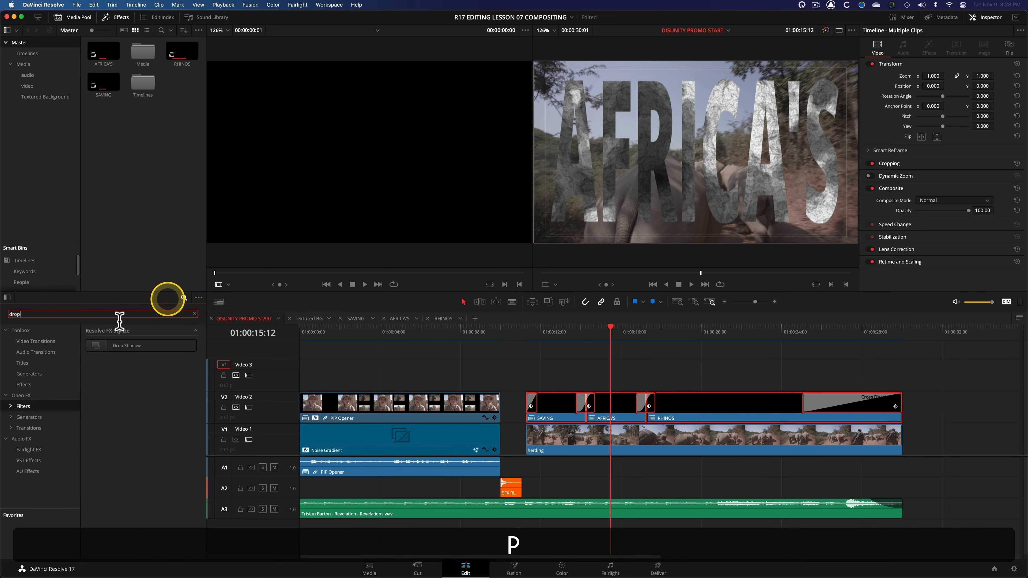
left_click_drag(120, 346, 570, 399)
left_click_drag(551, 333, 853, 340)
left_click(790, 385)
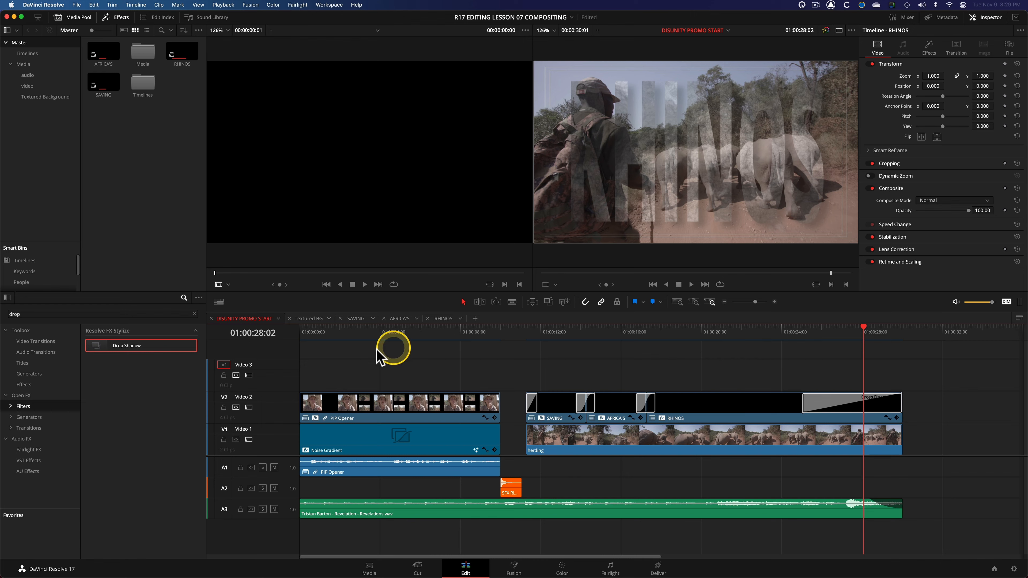
Step: Add an Adjustment Clip at the start of Video 3, extend it to the end of the RHINOS clip, and save the project
left_click(184, 299)
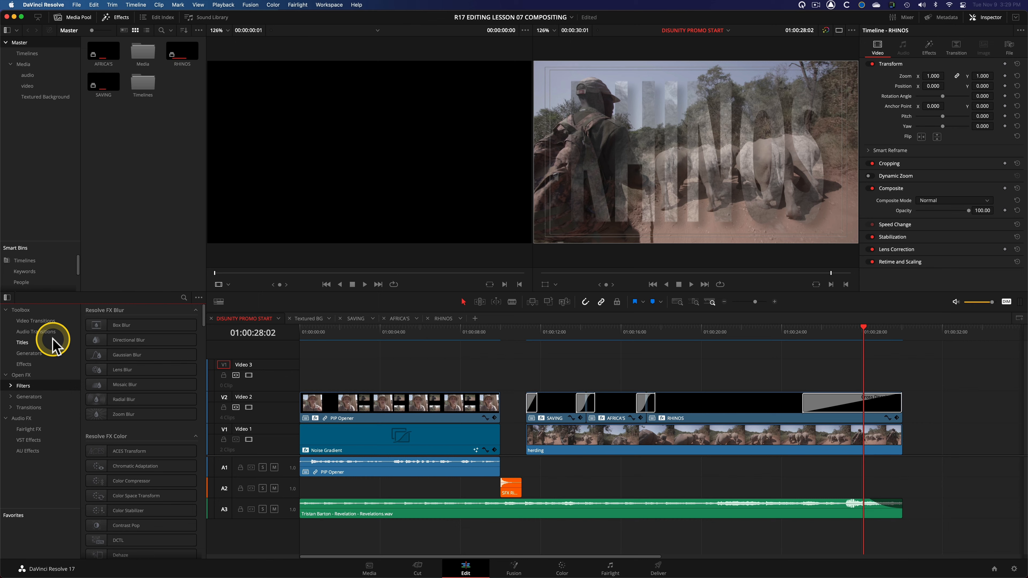
left_click(40, 363)
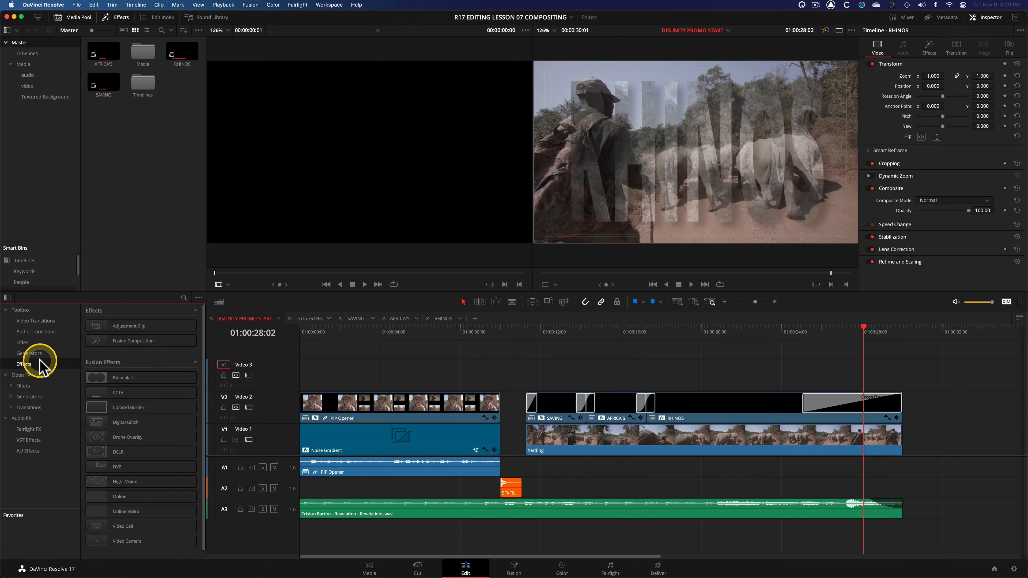
left_click(97, 341)
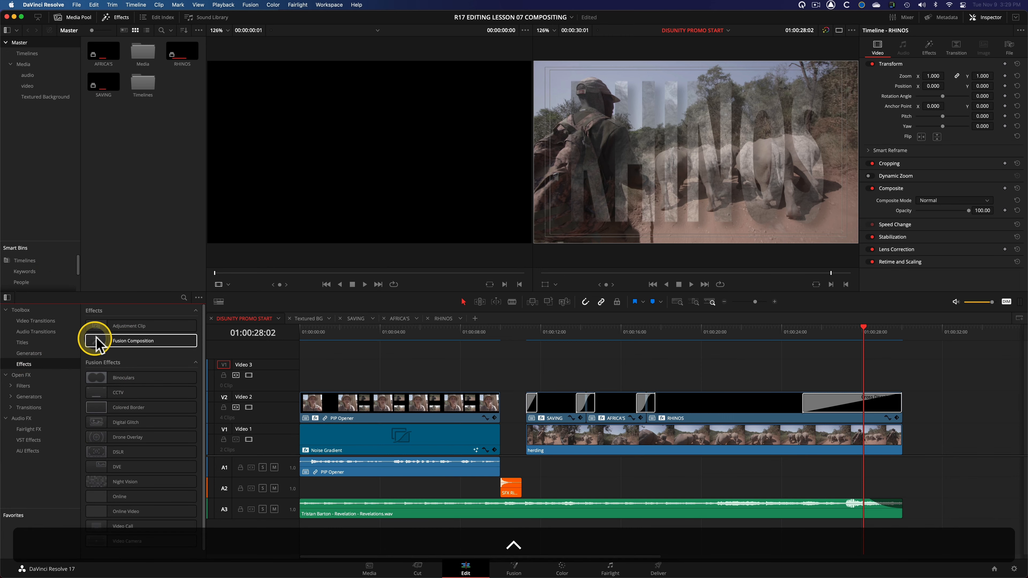
left_click(124, 327)
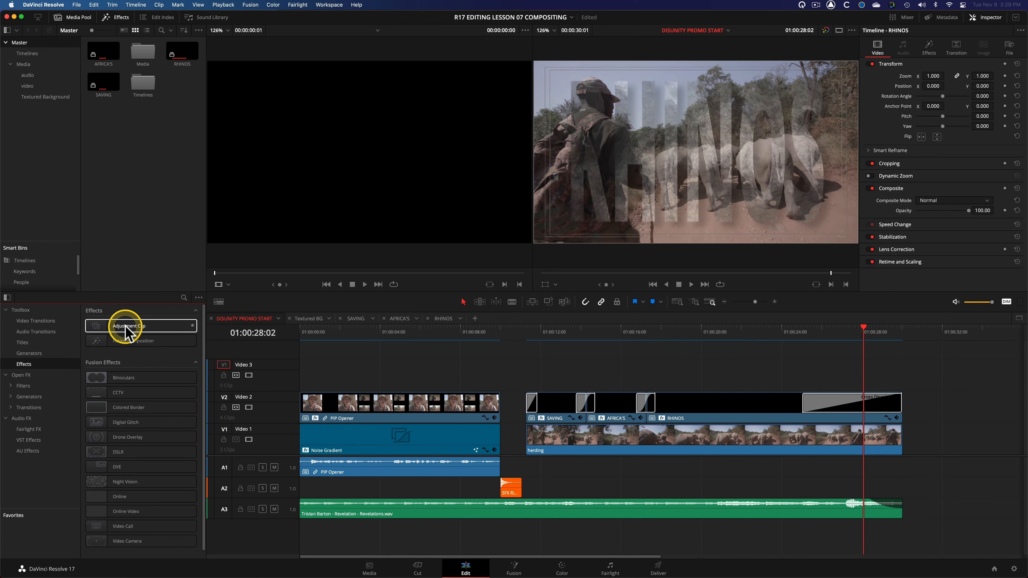
left_click_drag(126, 332, 255, 367)
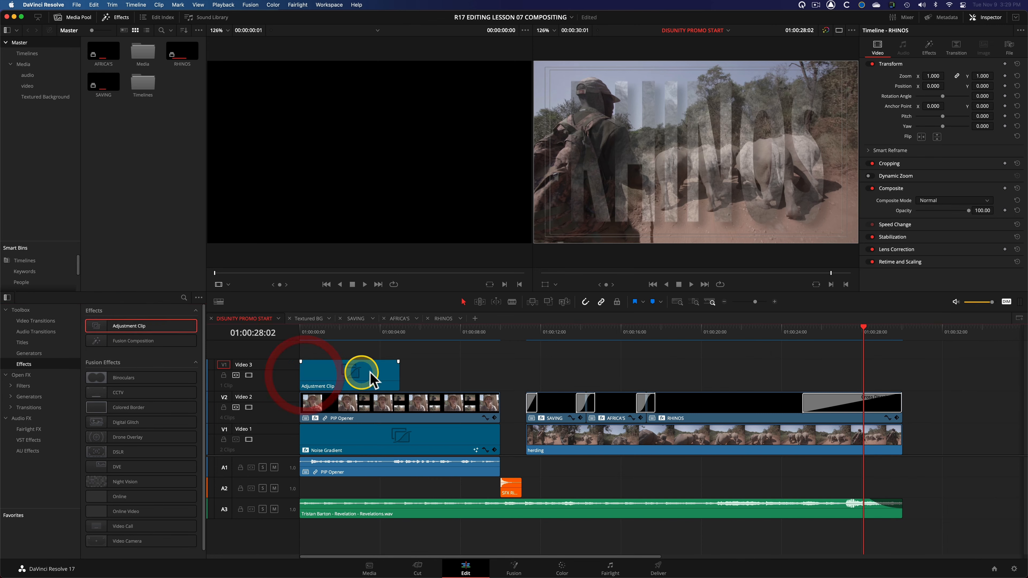
left_click_drag(395, 374, 897, 372)
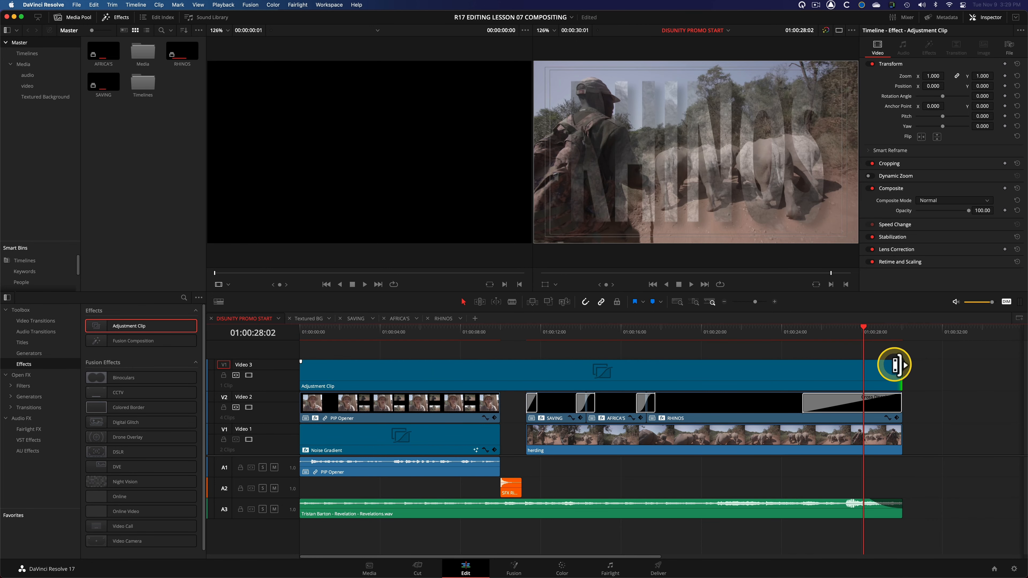
key("super+s")
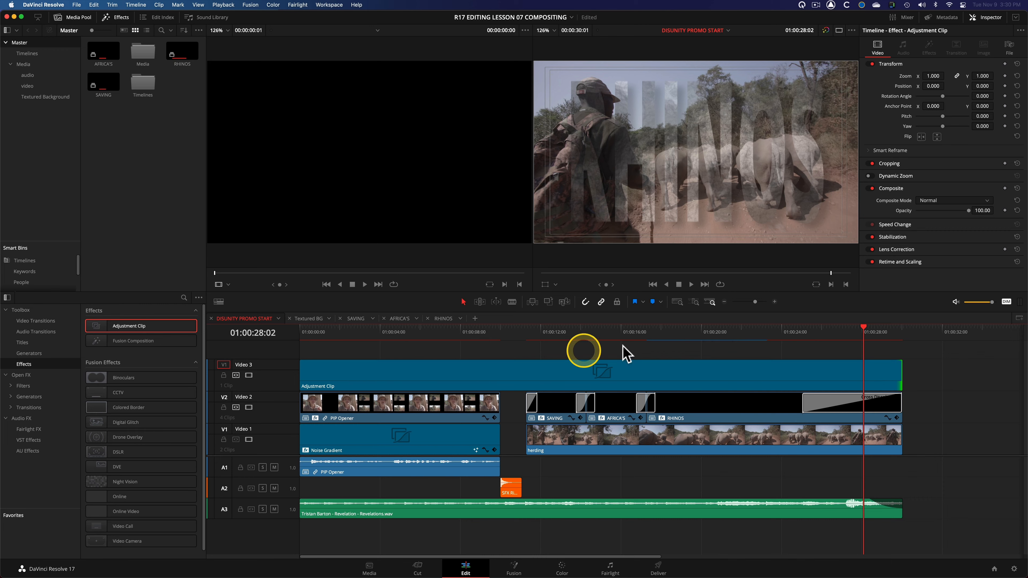
Step: Find the Vignette filter with the search term "vig" and apply it to the Adjustment Clip on Video 3
left_click_drag(312, 328, 595, 329)
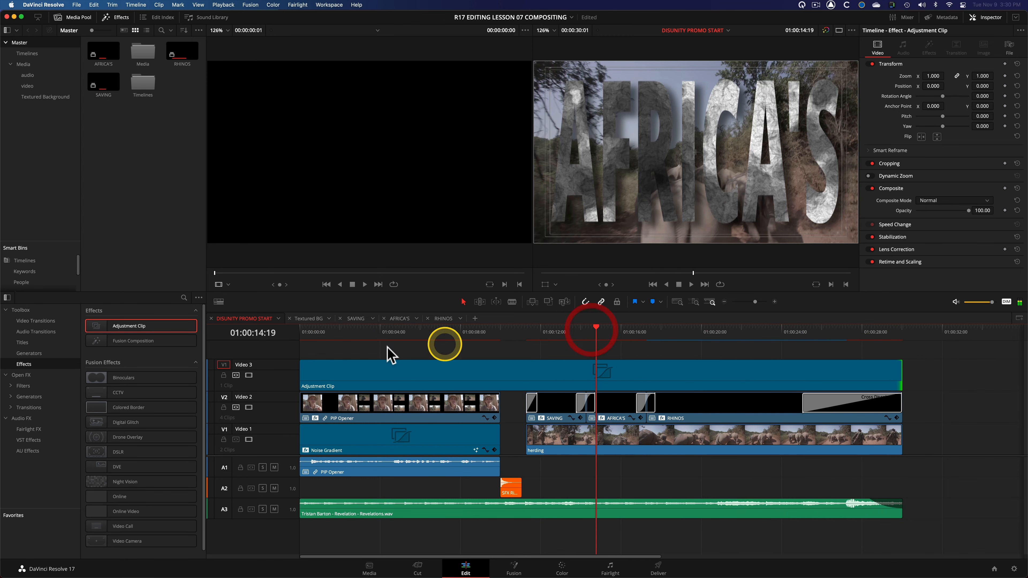
left_click(42, 385)
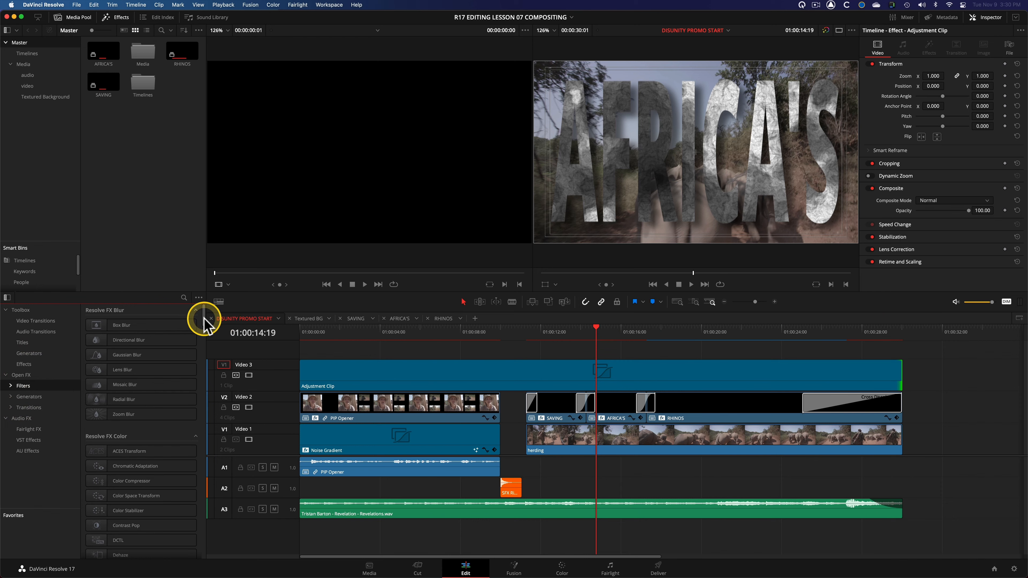
left_click(183, 299)
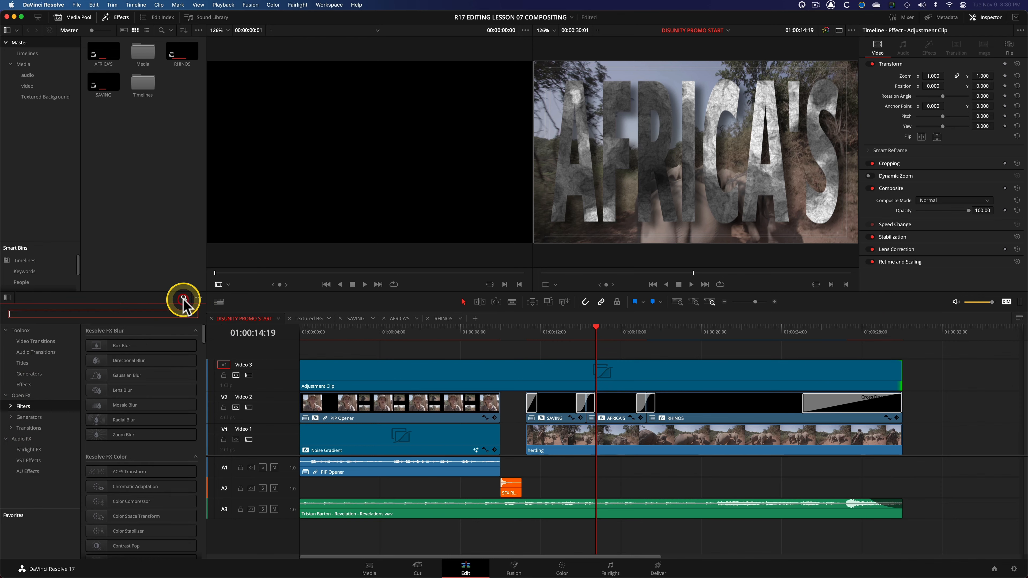
type("vig")
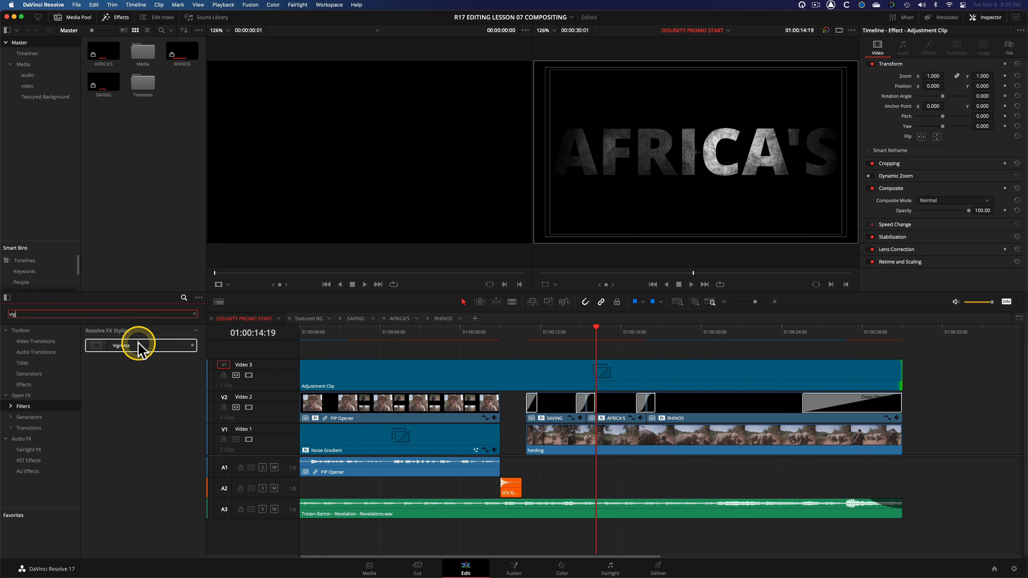
left_click_drag(139, 349, 570, 369)
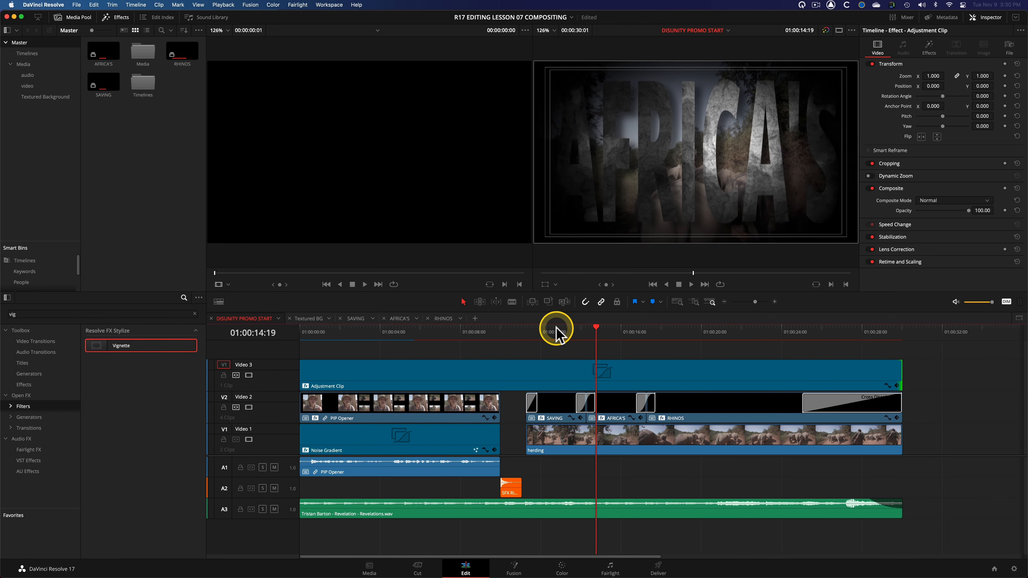
Step: Check the vignette along the timeline and set the Adjustment Clip's Vignette Softness to 0
left_click_drag(556, 330, 317, 359)
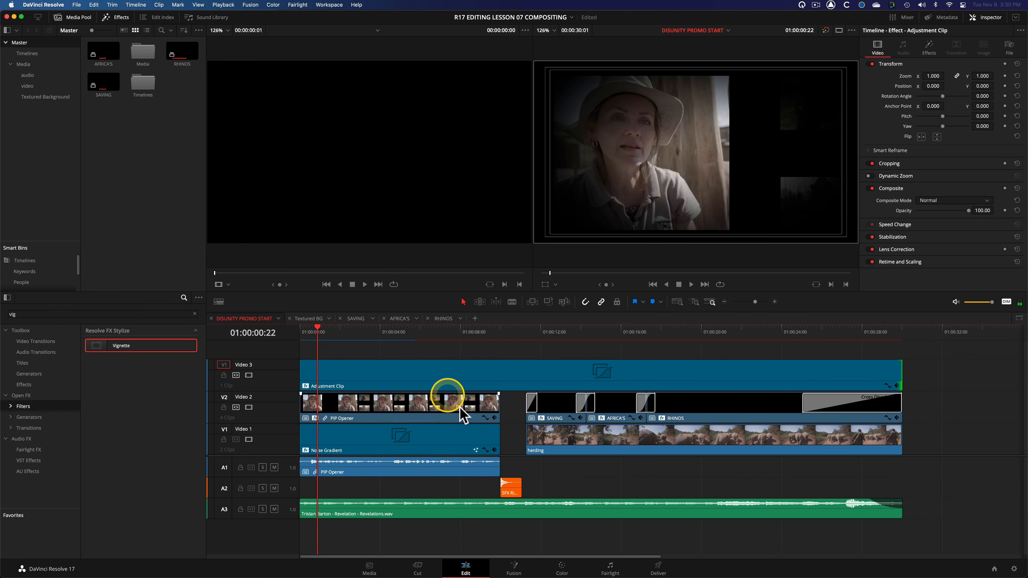
left_click_drag(470, 328, 861, 328)
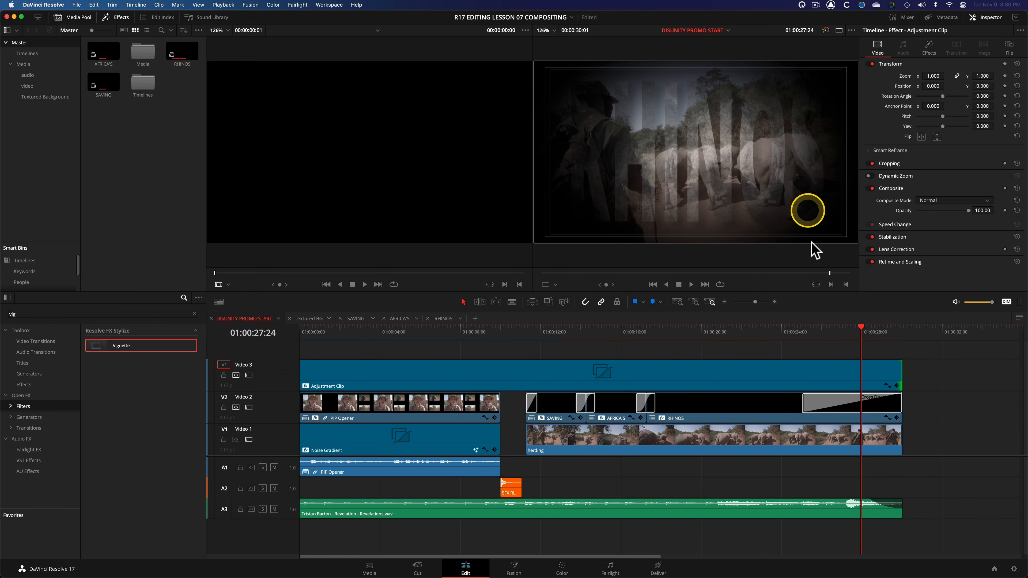
left_click(785, 373)
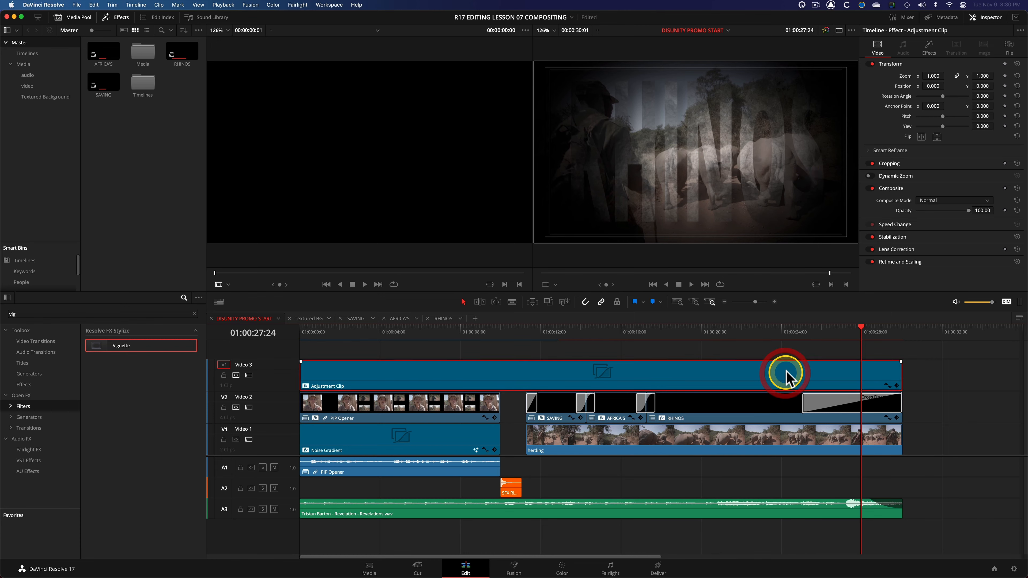
left_click(929, 51)
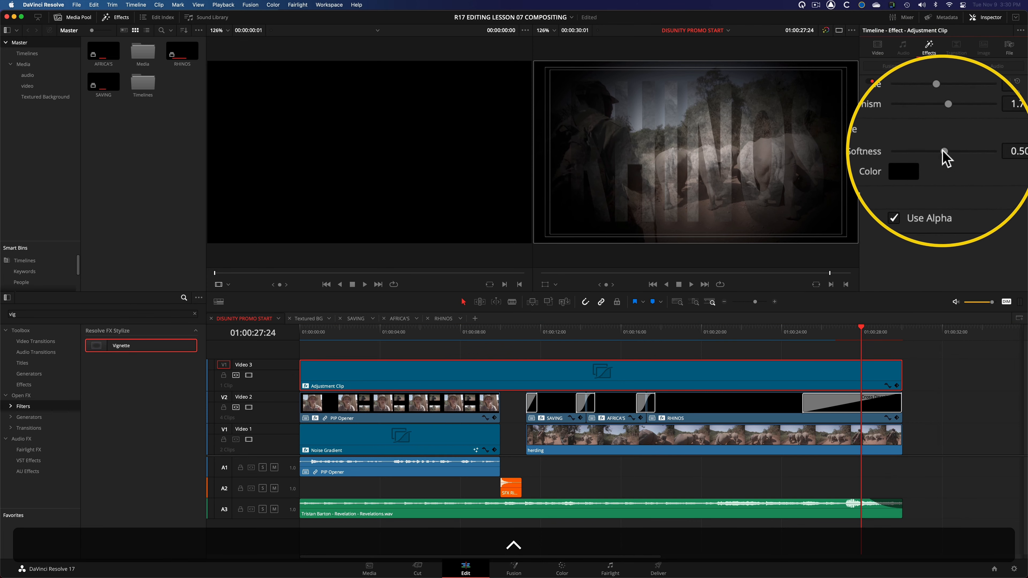
left_click_drag(943, 151, 919, 152)
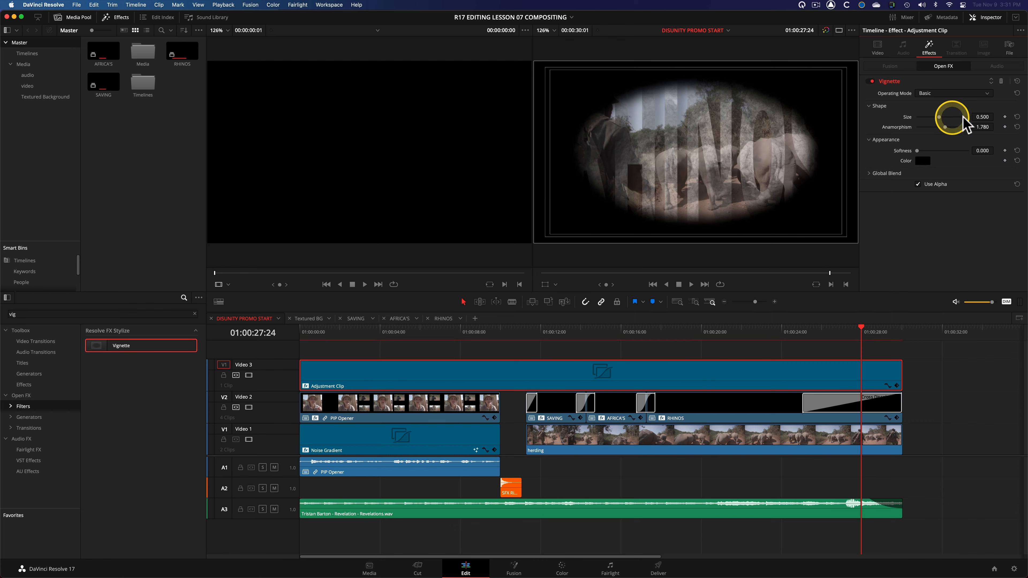
Step: Set the Vignette's Size to about 0.803 and Anamorphism to about 2.503, and reset Softness to its default
left_click_drag(943, 119, 957, 117)
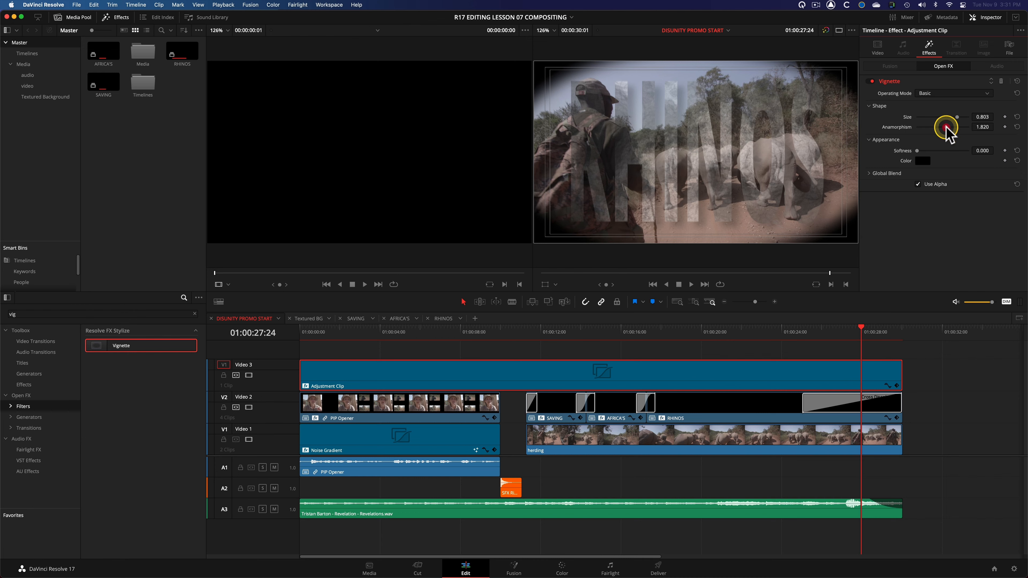
left_click_drag(946, 128, 954, 128)
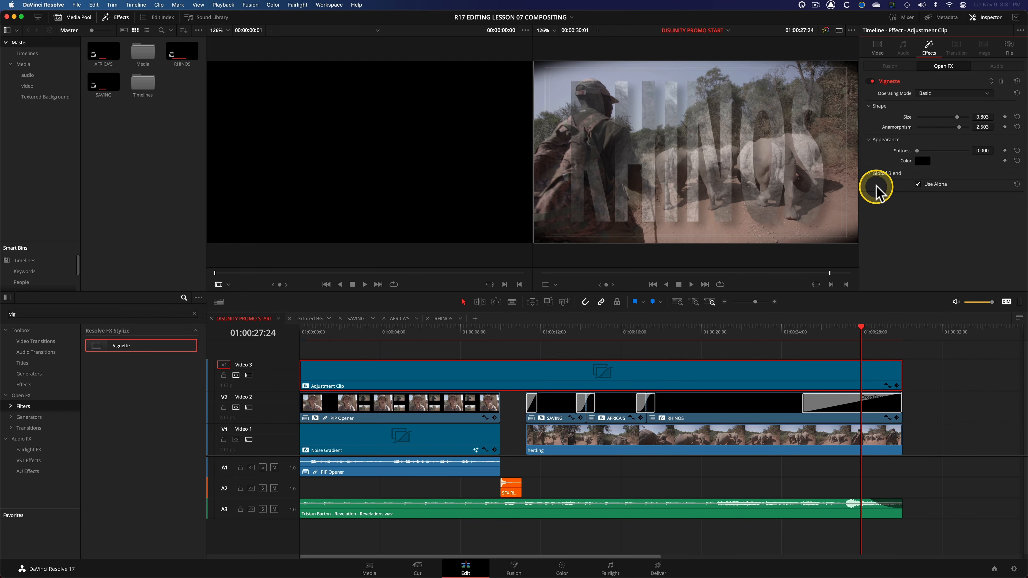
double_click(902, 151)
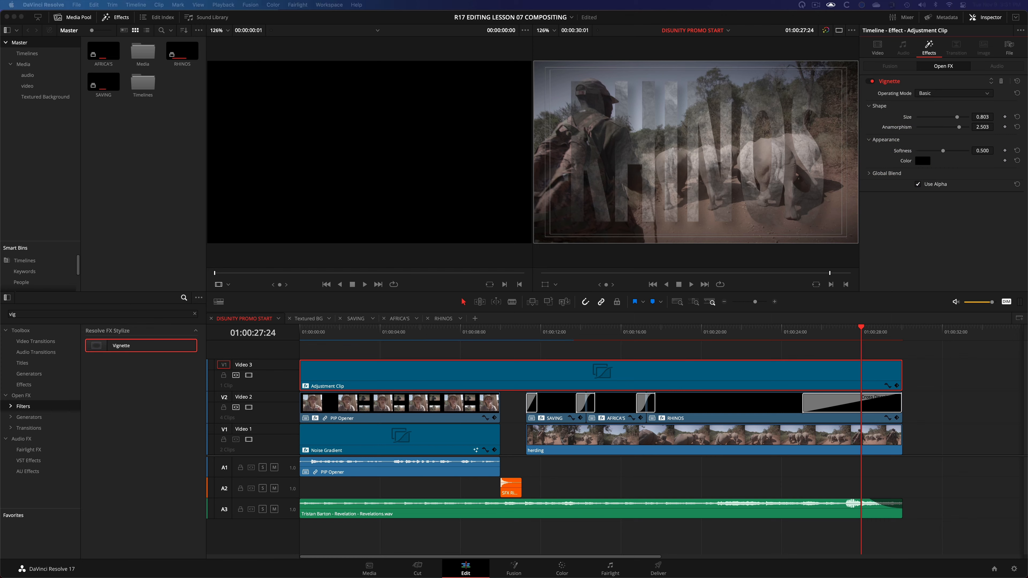
Step: Compare the RHINOS title with the Vignette off and on, and set its Softness to about 0.356
left_click_drag(862, 333, 739, 333)
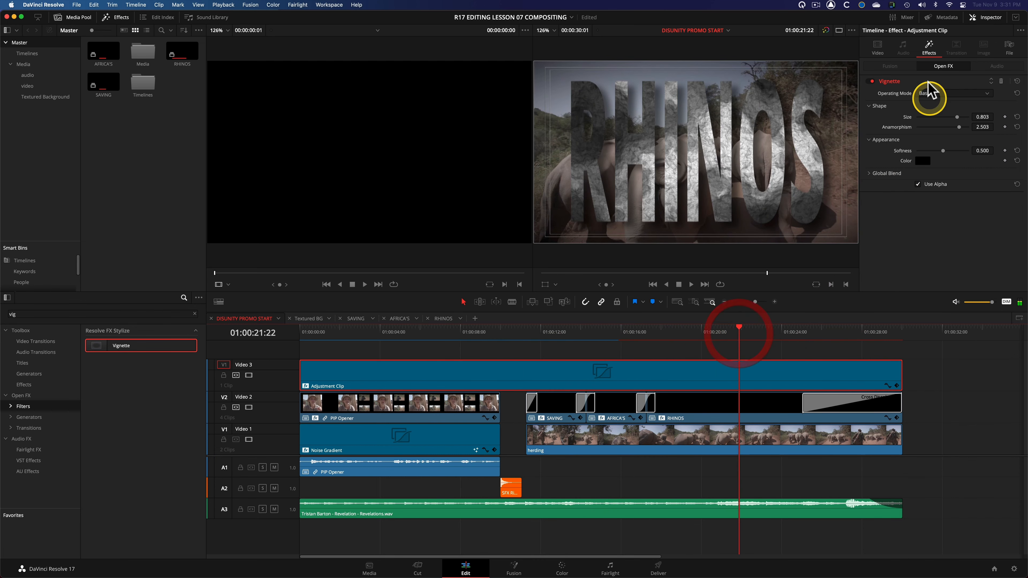
left_click(872, 81)
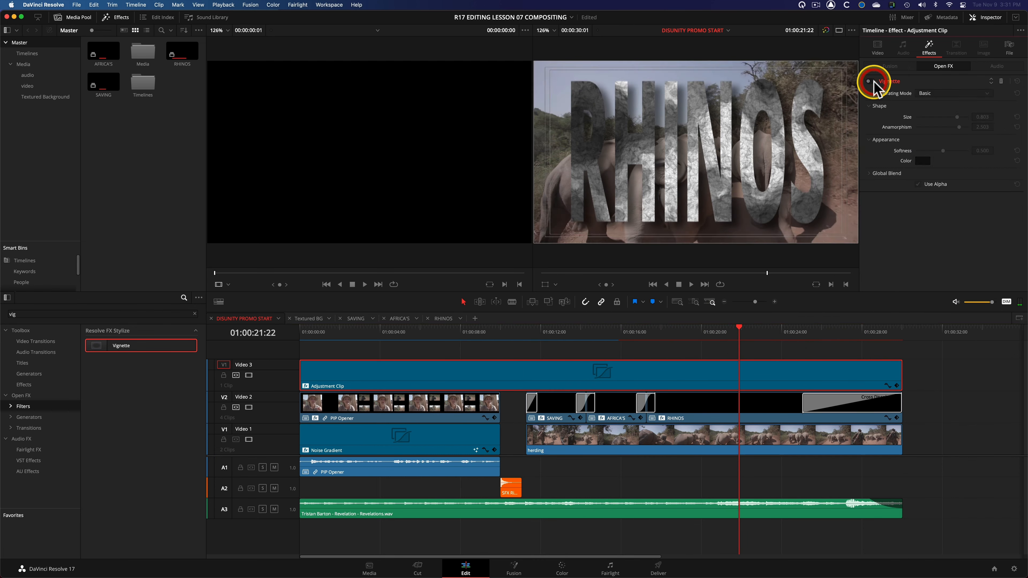
left_click(872, 81)
left_click(873, 82)
left_click(873, 82)
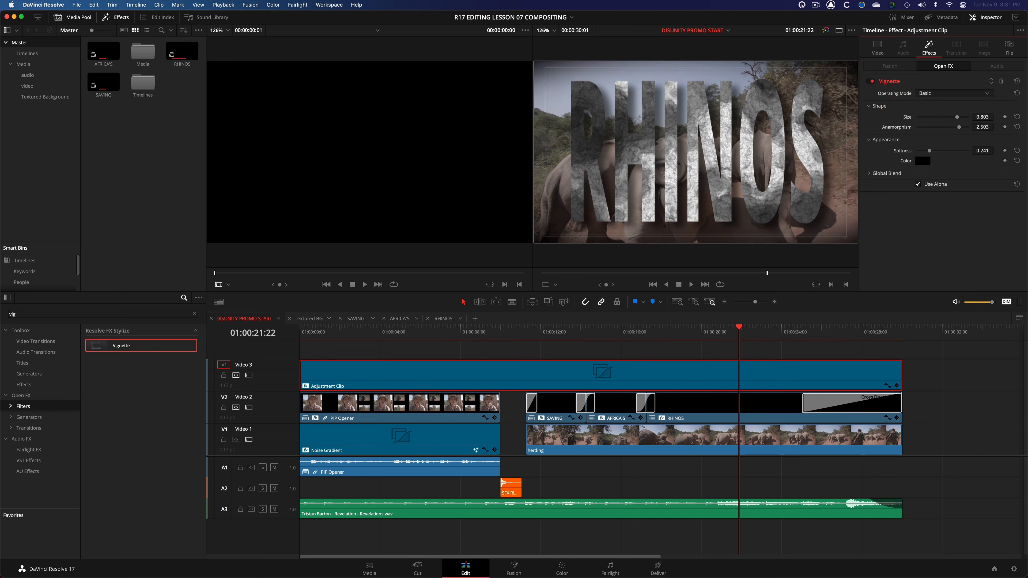
left_click_drag(929, 151, 935, 151)
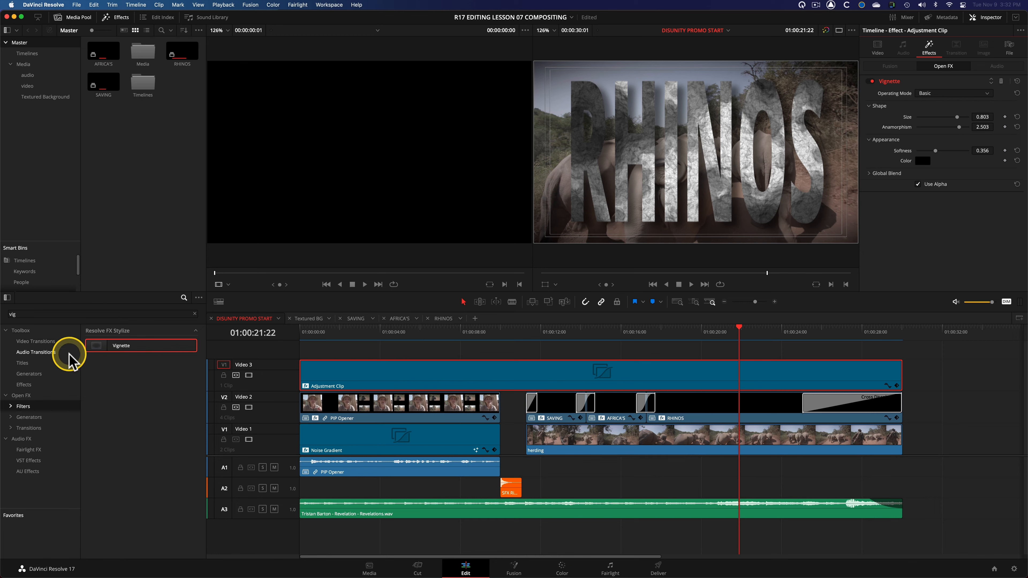
Step: Clear the effects search and apply the Fairlight FX Echo to the SFX Rifle Shot clip on Audio 2
left_click(24, 450)
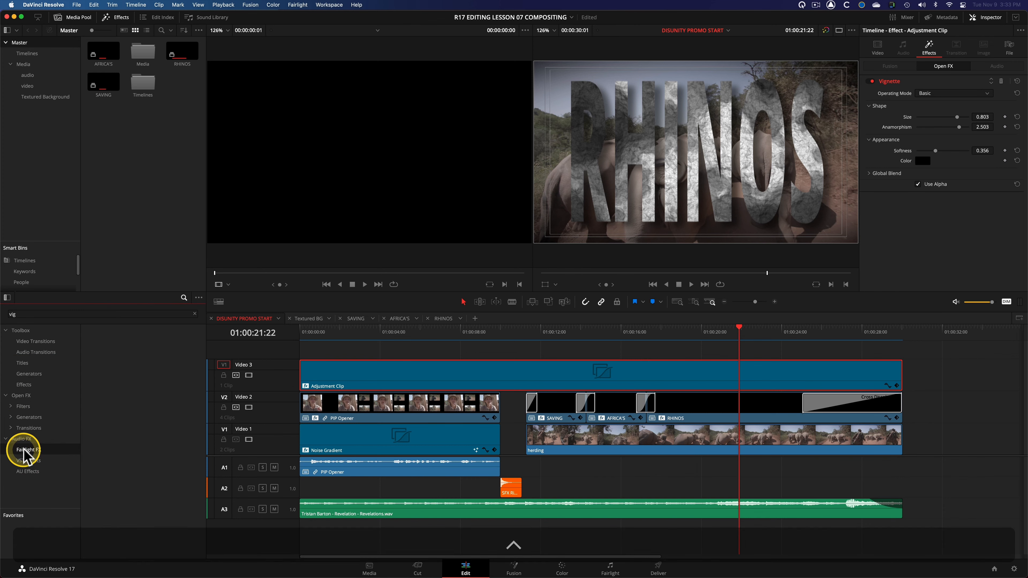
left_click(184, 297)
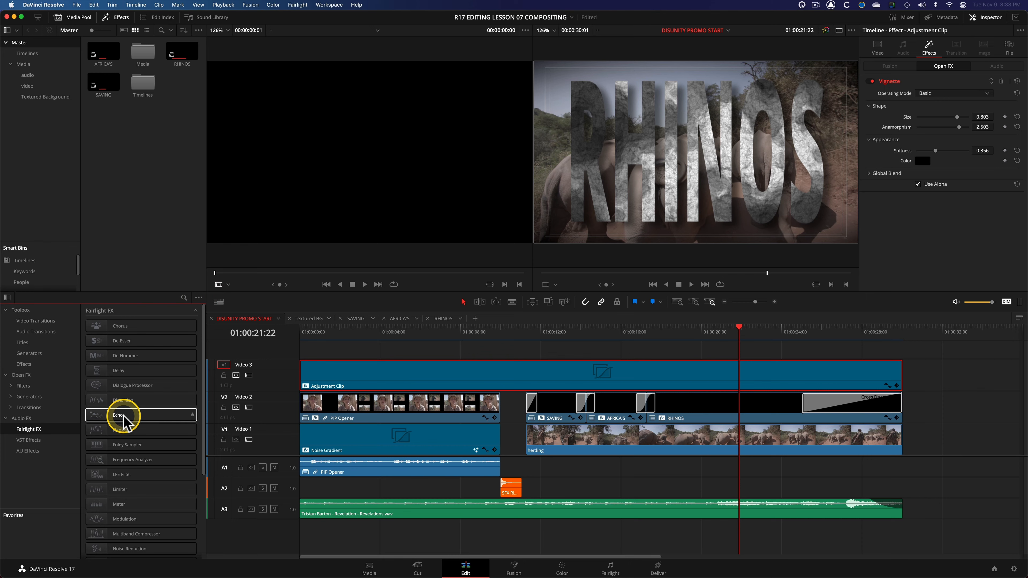
left_click_drag(123, 421, 510, 487)
left_click_drag(543, 195, 580, 200)
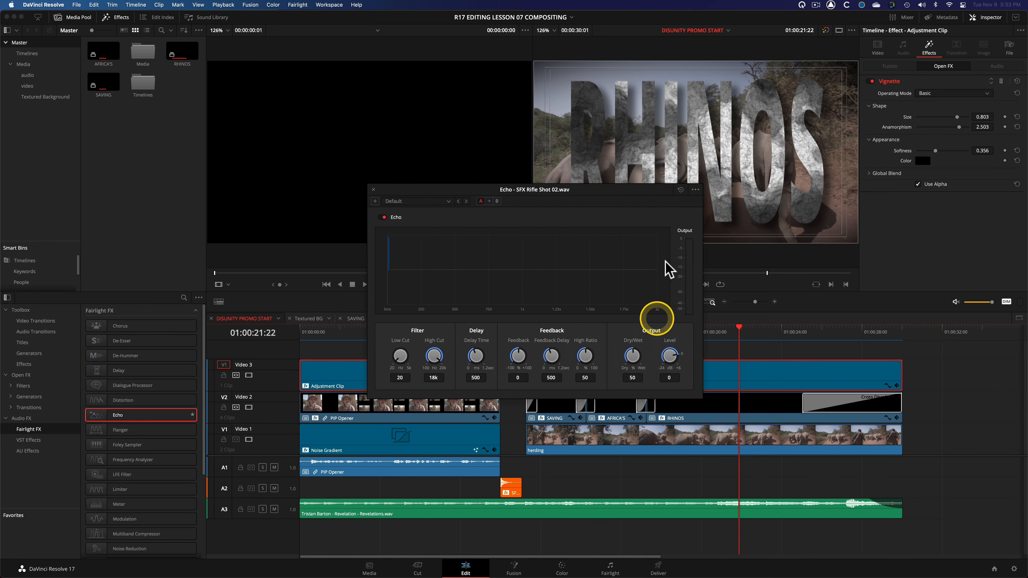
left_click_drag(569, 190, 303, 172)
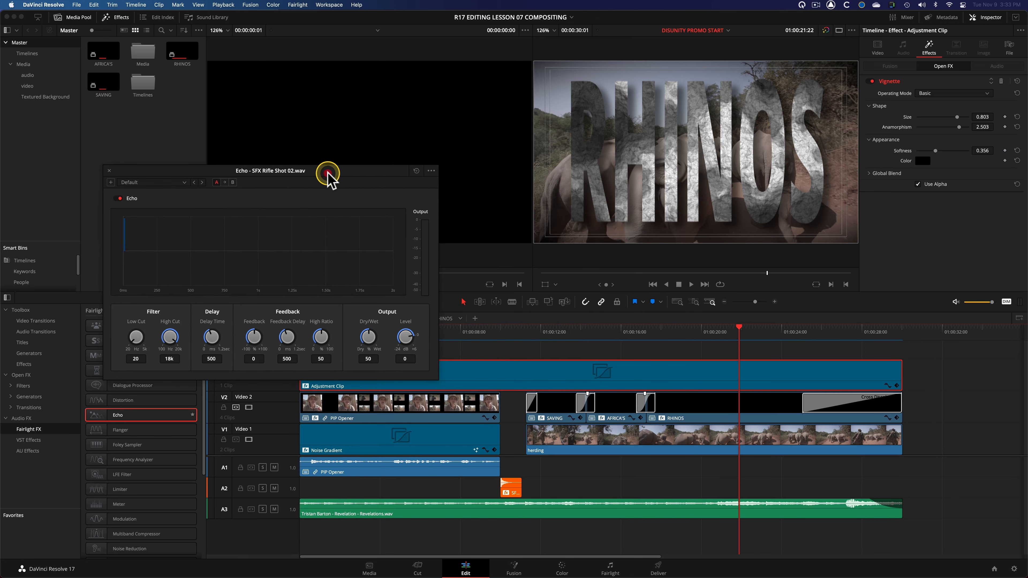
Step: Set the rifle shot's Echo to Delay Time 0, Feedback 50 and Dry/Wet 100, and close its settings
left_click(500, 331)
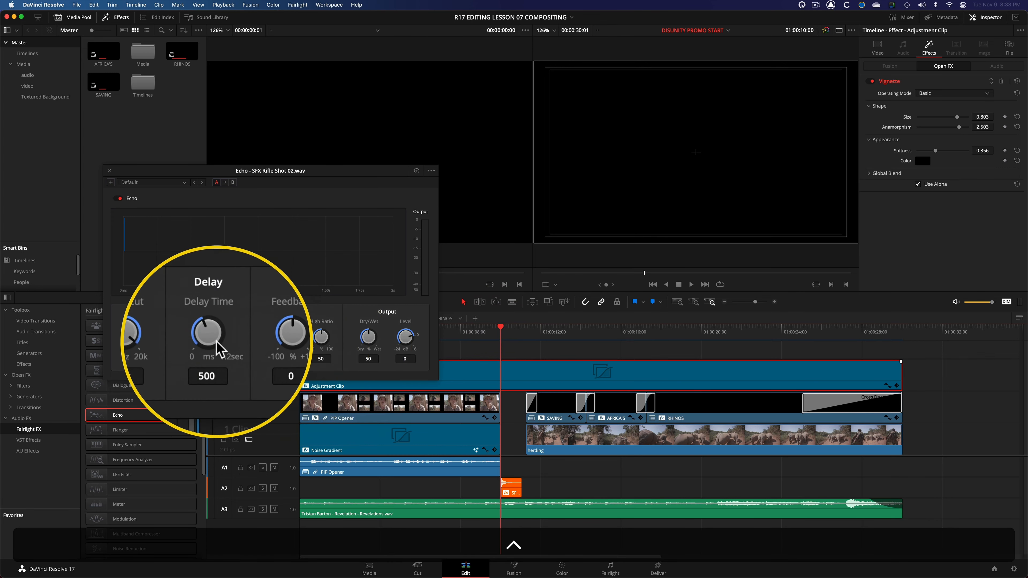
left_click_drag(212, 337, 130, 420)
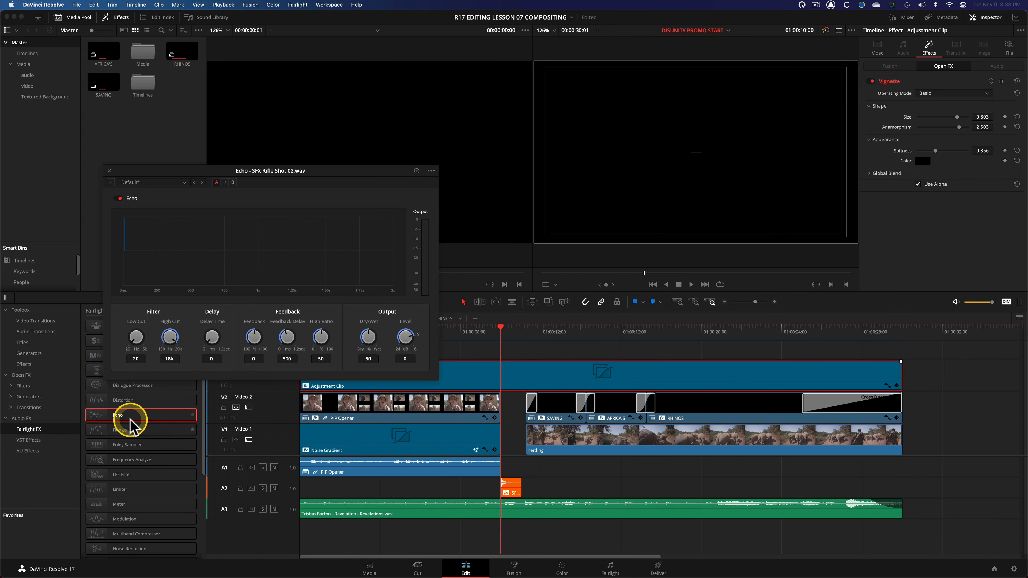
left_click_drag(254, 334, 270, 335)
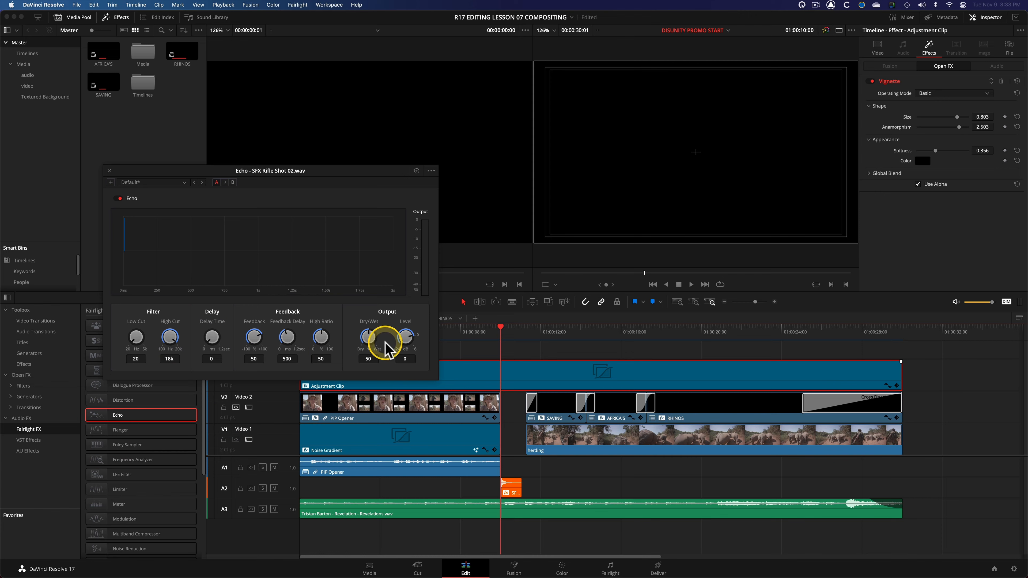
left_click_drag(369, 347, 425, 333)
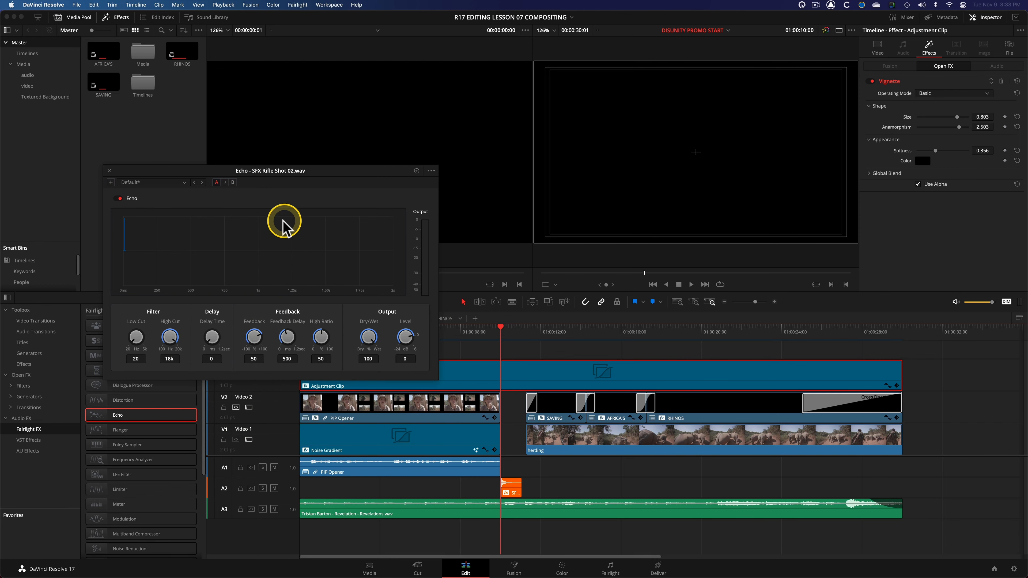
left_click(109, 171)
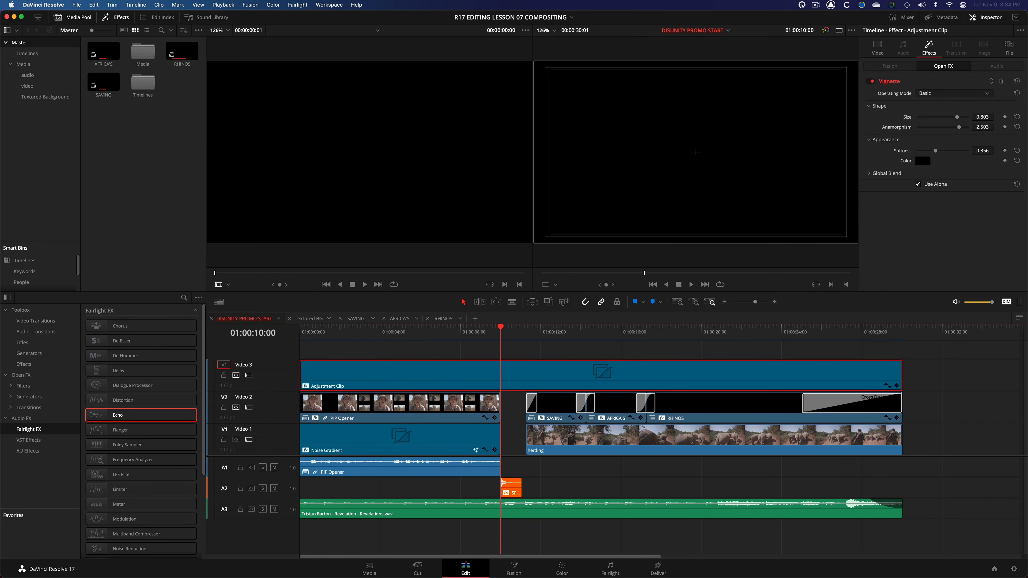
Step: Play the timeline twice from just before the rifle shot to the SAVING title to hear the echo
left_click(473, 333)
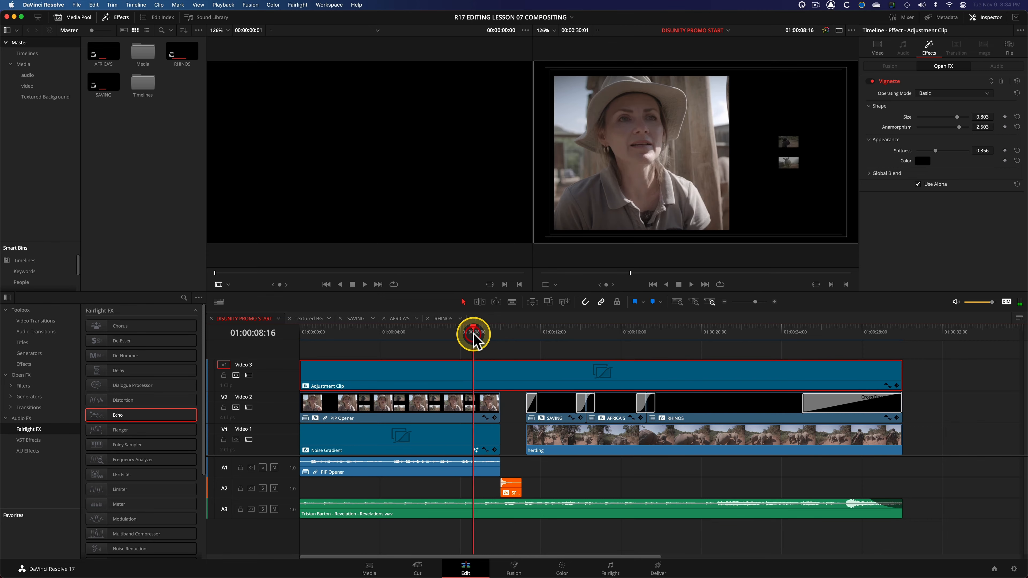
key("space")
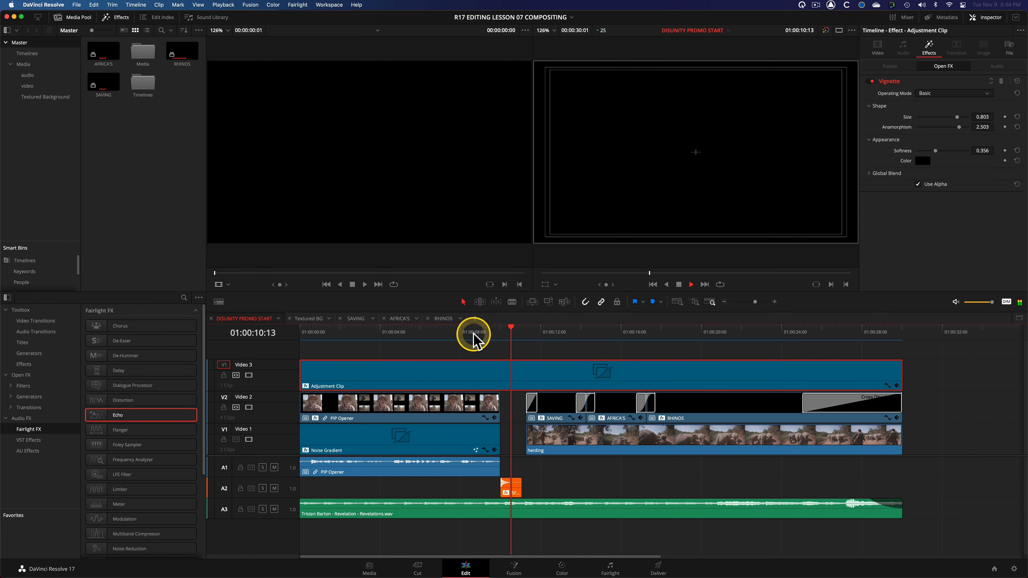
key("space")
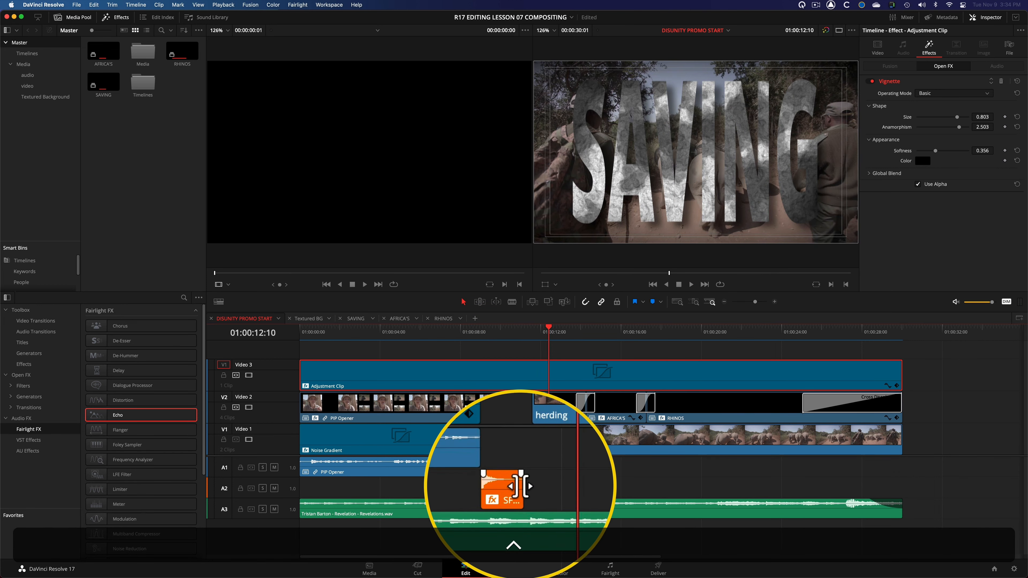
left_click(476, 333)
key("space")
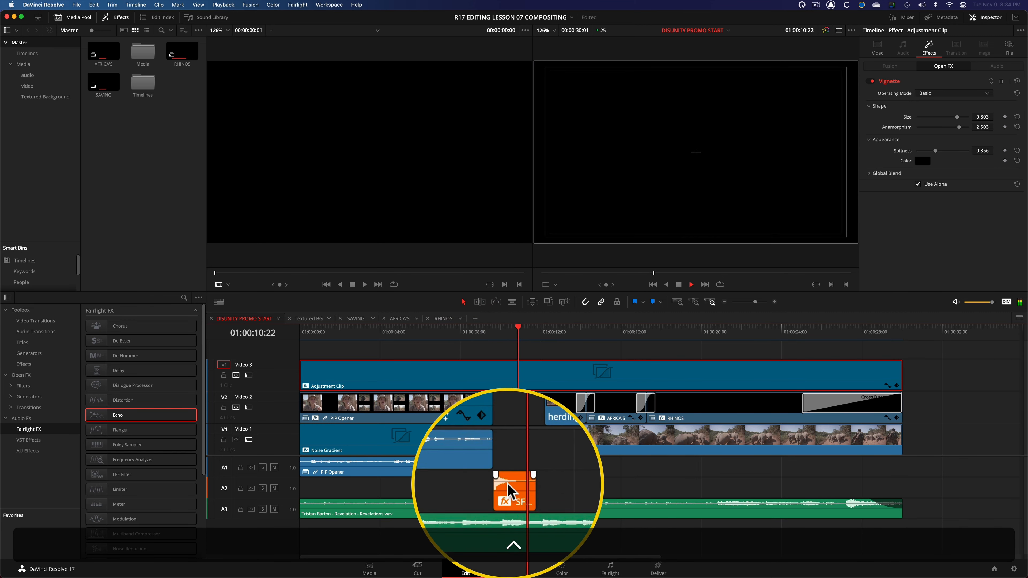
key("space")
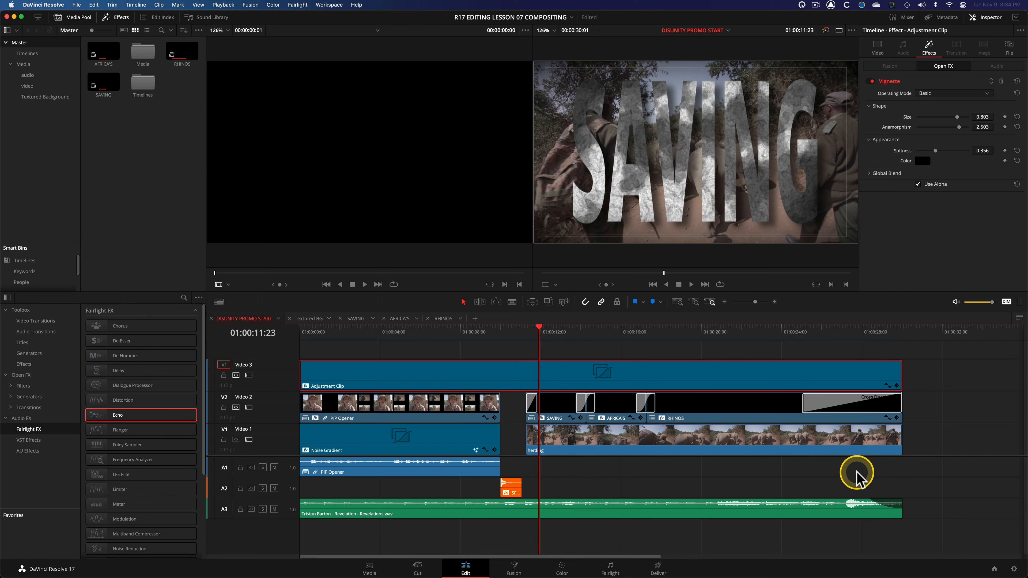
Step: Remove the Echo effect from the SFX Rifle Shot clip on Audio 2
left_click_drag(519, 487, 519, 487)
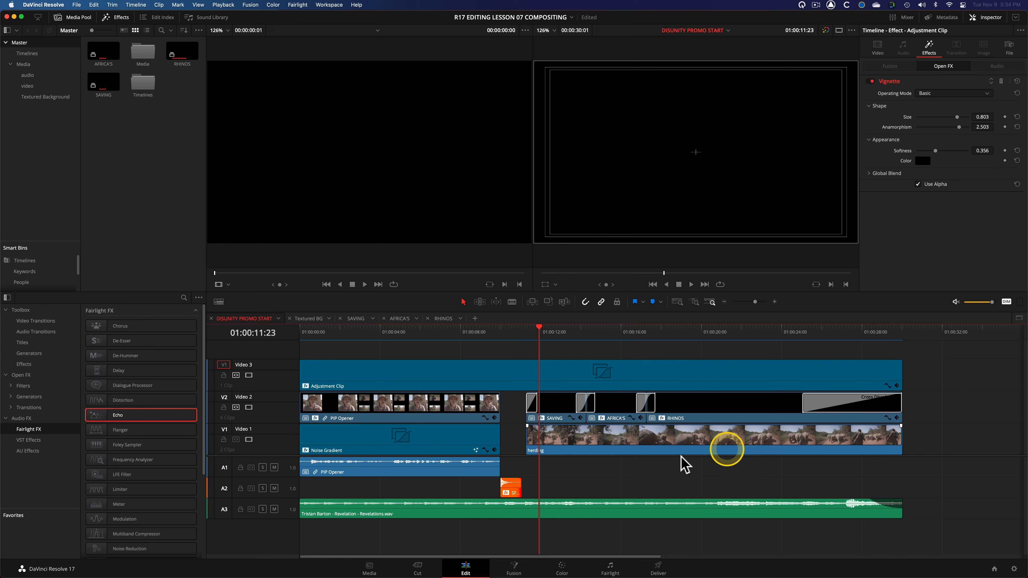
key("ctrl")
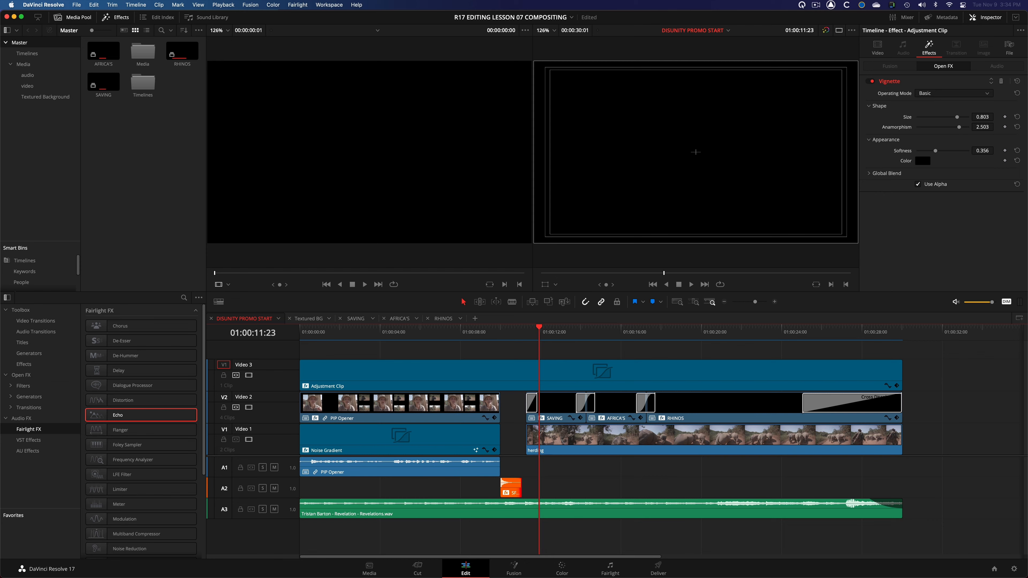
left_click(512, 488)
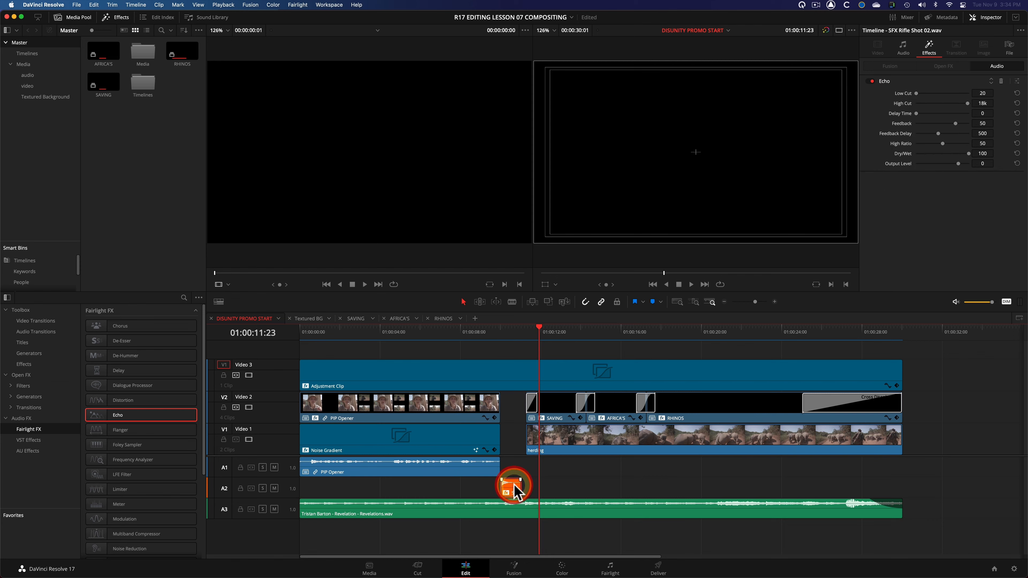
left_click(1001, 81)
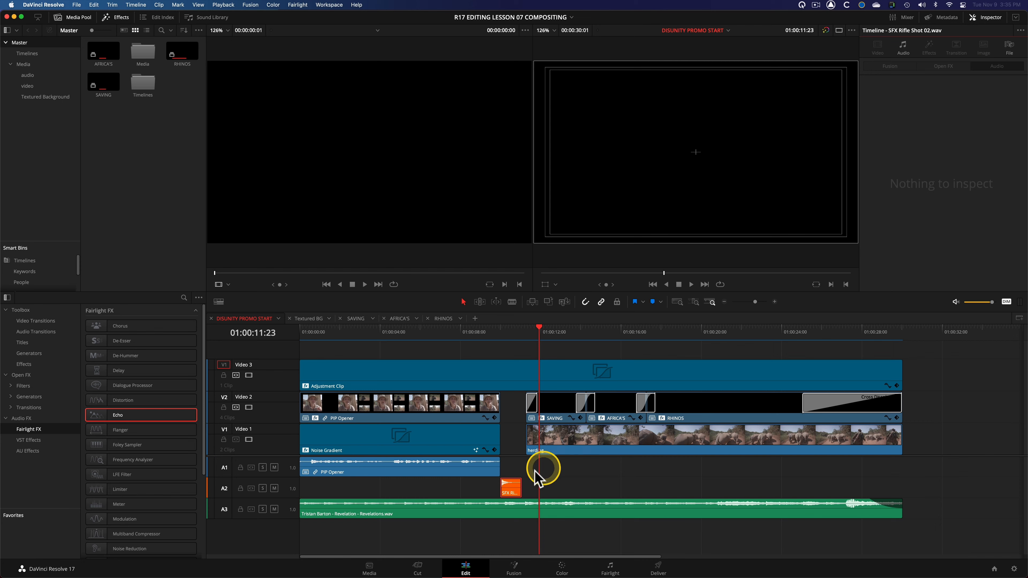
right_click(511, 487)
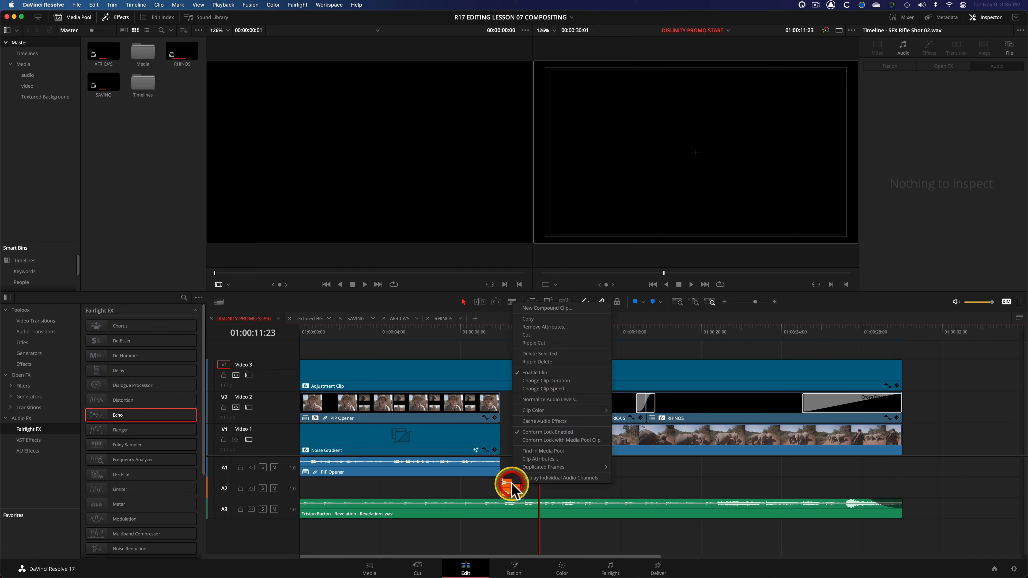
left_click(573, 308)
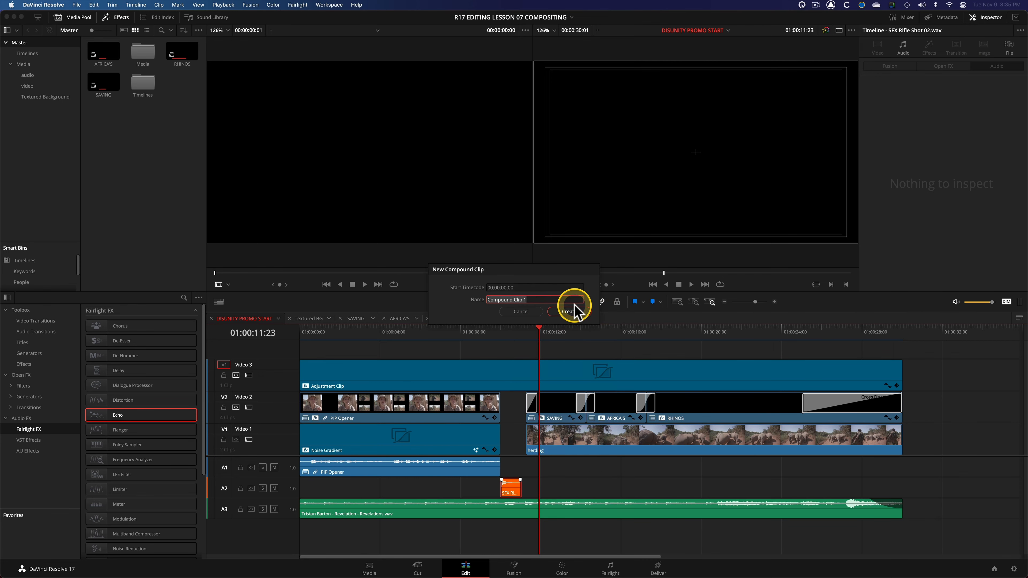
left_click(570, 312)
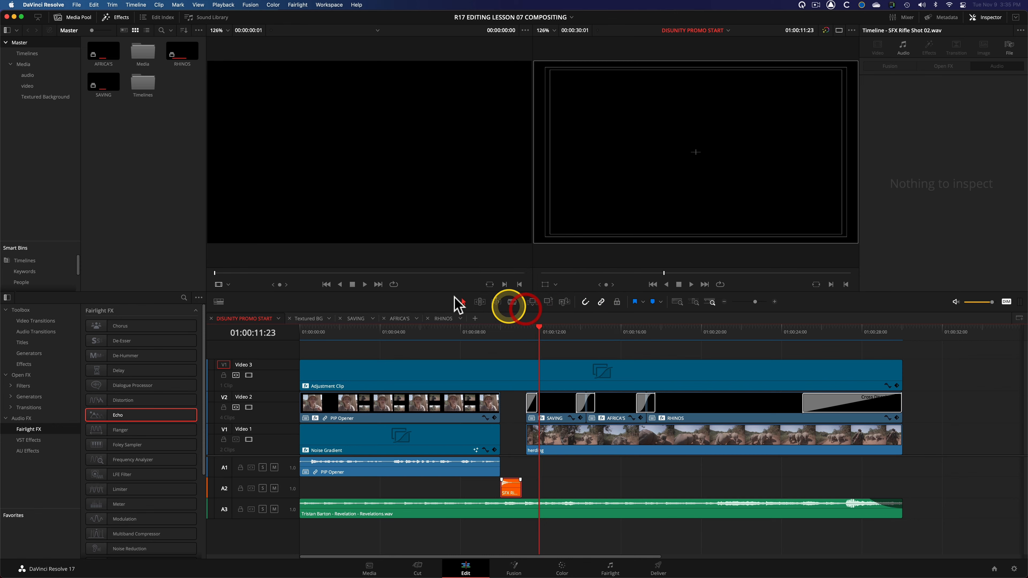
Step: With the audio bin as destination, turn the SFX Rifle Shot clip on Audio 2 into a compound clip named Gunshot Extended
left_click(49, 77)
left_click(511, 490)
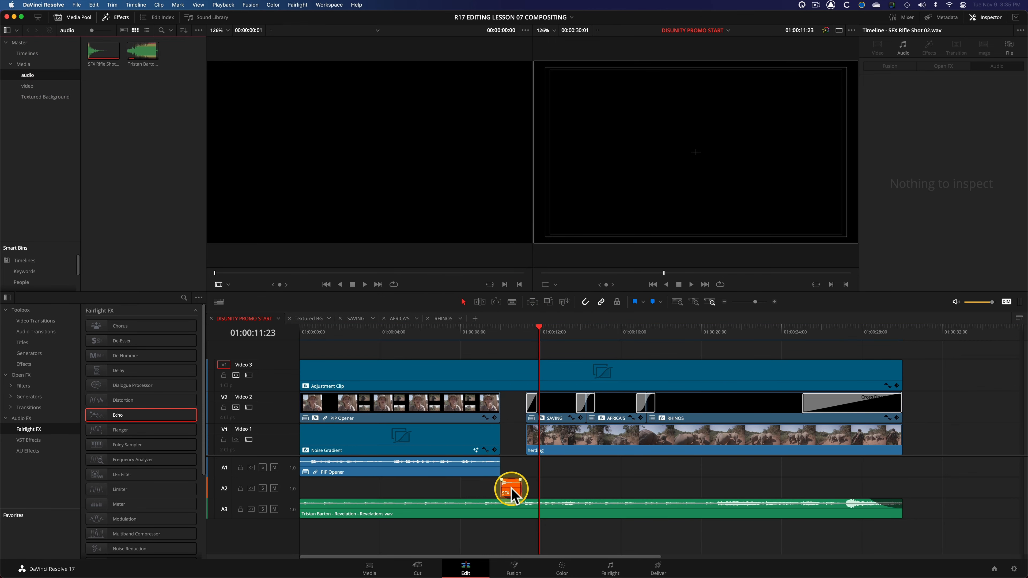
right_click(511, 490)
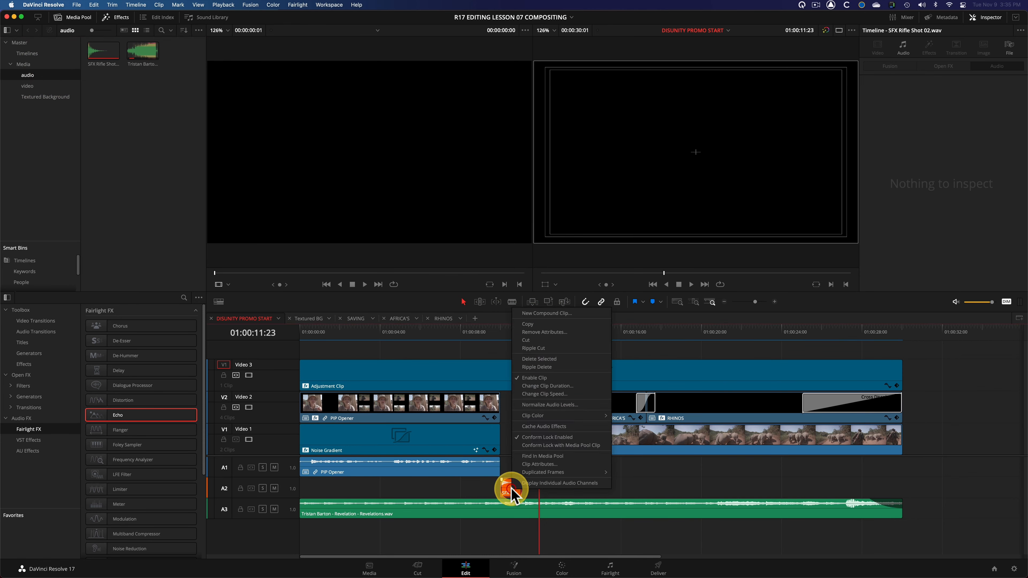
left_click(561, 313)
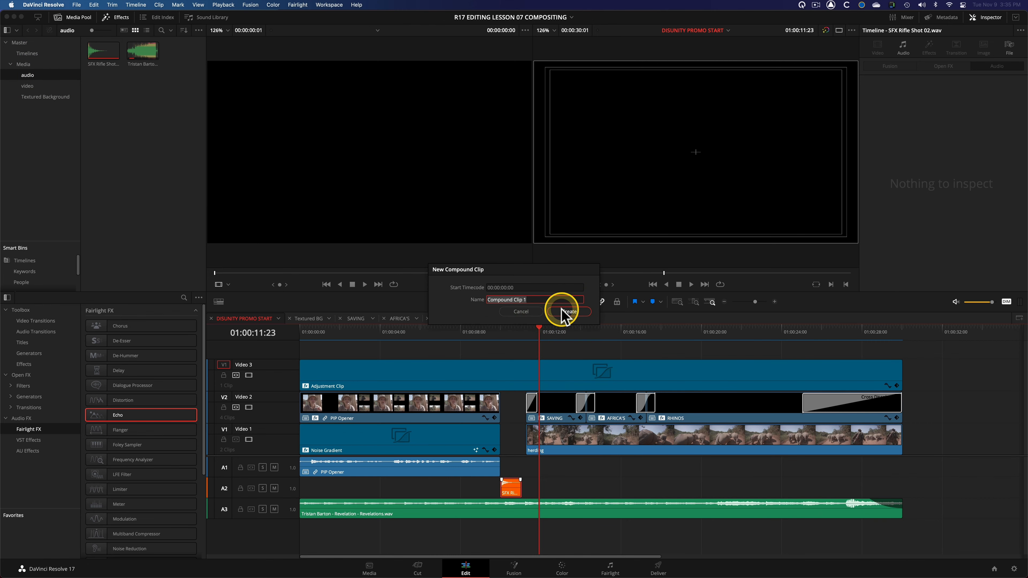
type("Gunshot Extended")
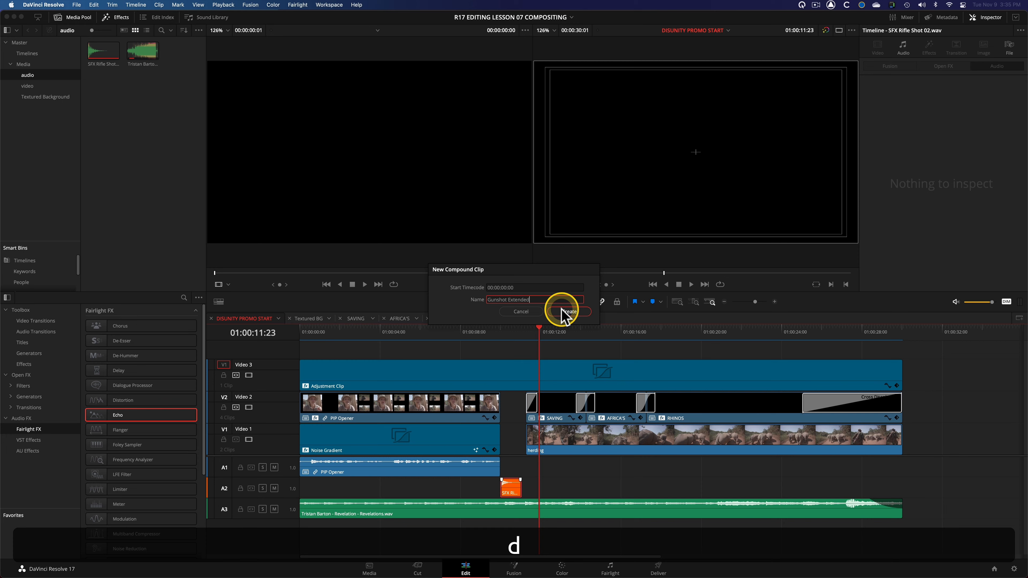
key("Return")
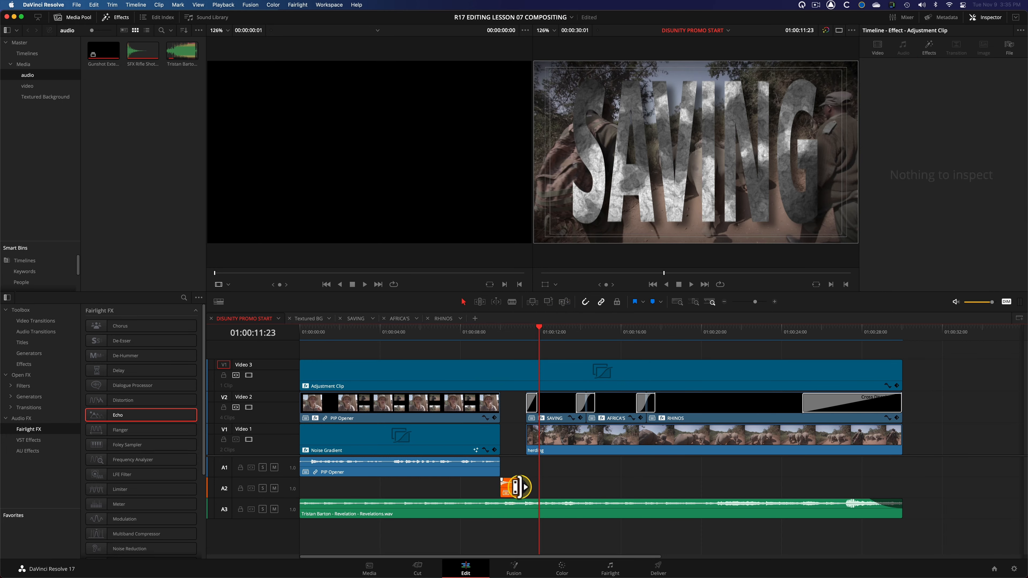
Step: Open the Gunshot Extended compound clip in its own timeline and try to lengthen the rifle shot audio inside it
left_click(563, 490)
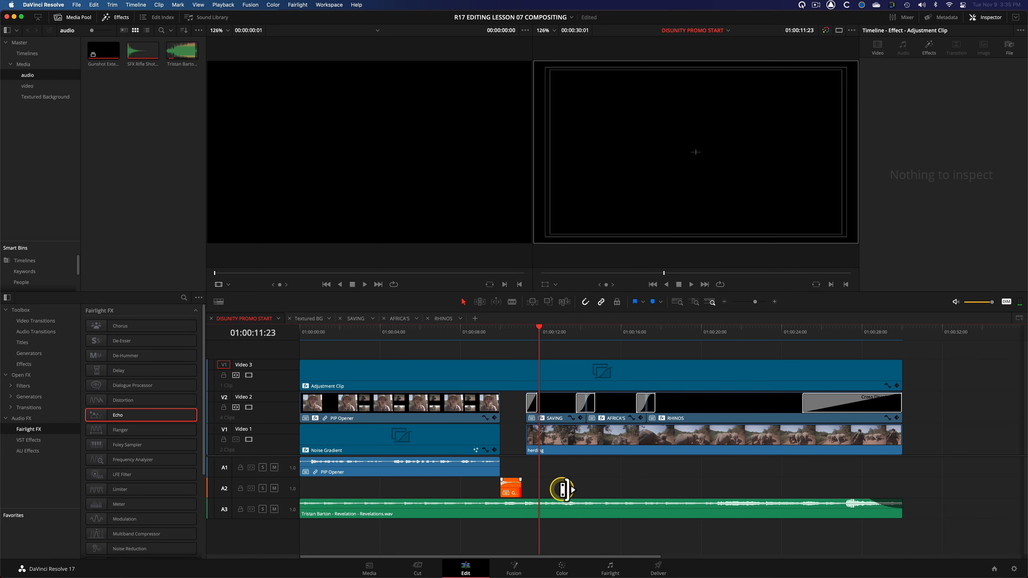
left_click(535, 487)
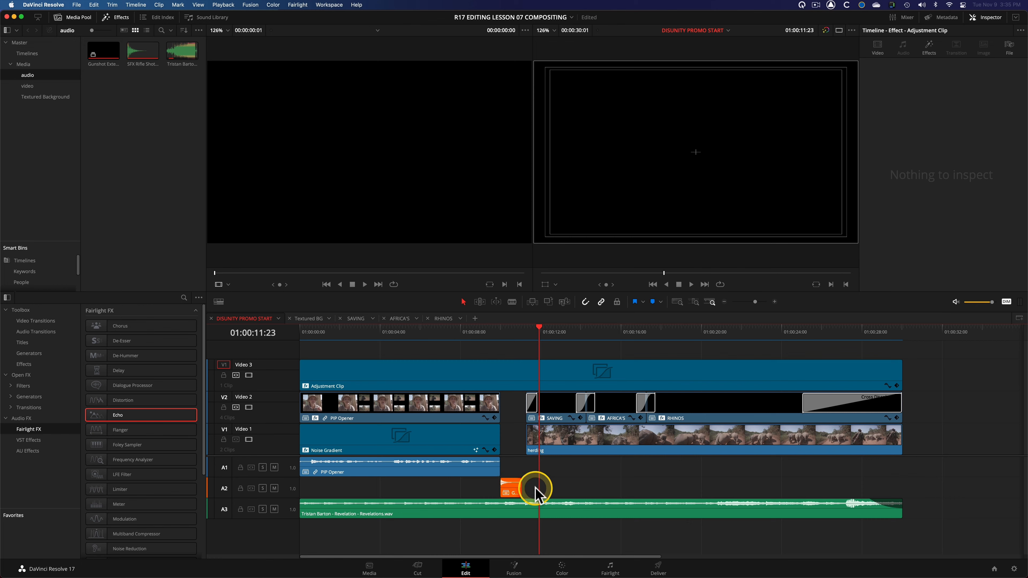
right_click(510, 489)
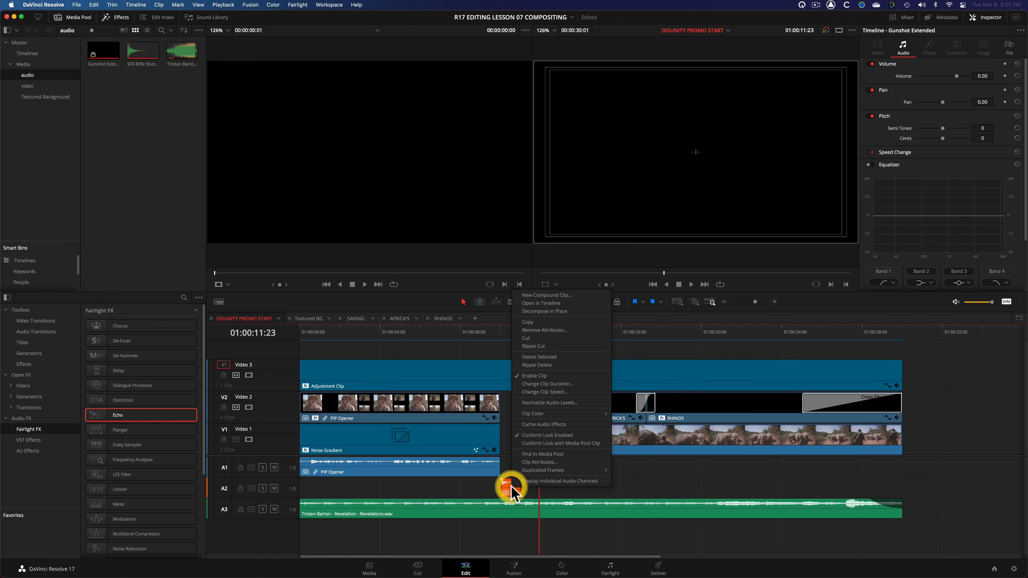
left_click(542, 303)
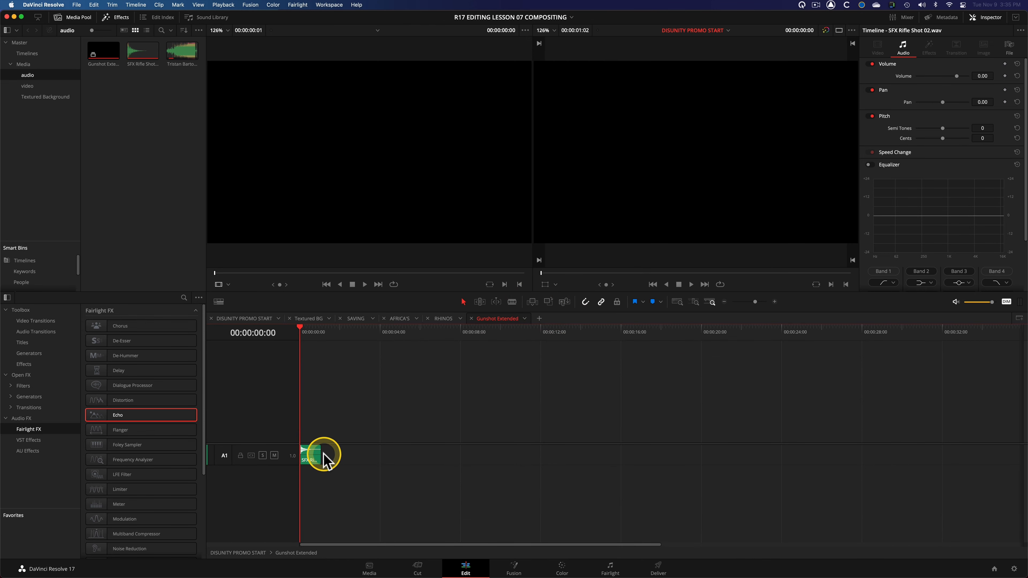
left_click_drag(320, 455, 390, 453)
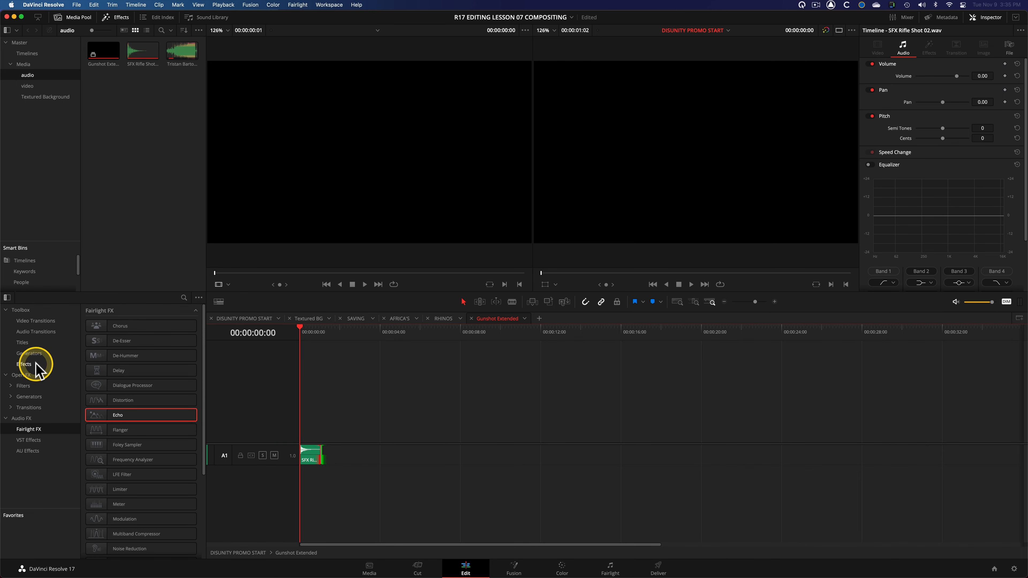
Step: Place an Adjustment Clip above the rifle shot, lengthen it to about 00:00:20:22, and return to the DISUNITY PROMO START timeline
left_click(24, 364)
left_click_drag(135, 327, 300, 441)
left_click_drag(399, 430, 717, 433)
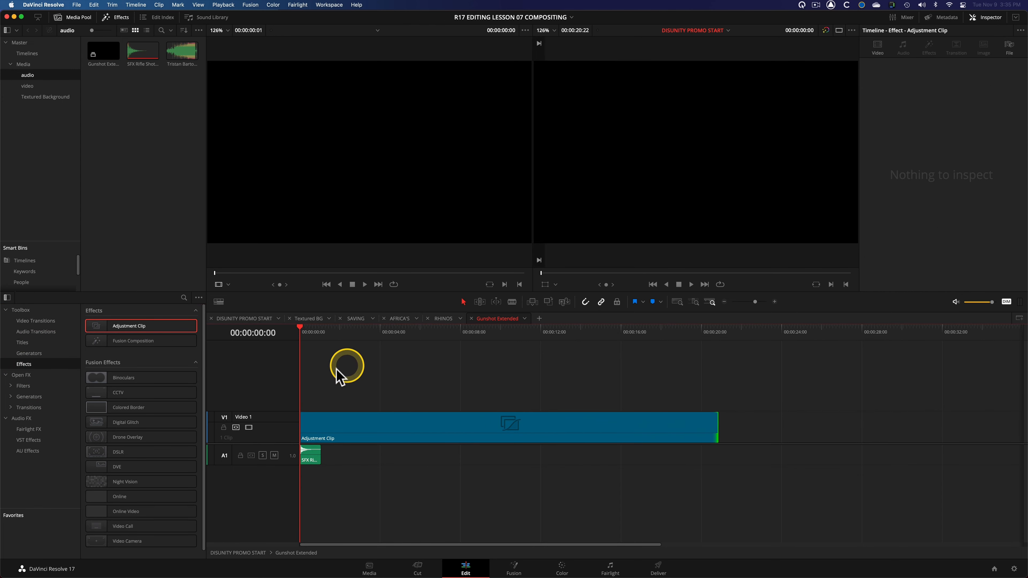
left_click(238, 553)
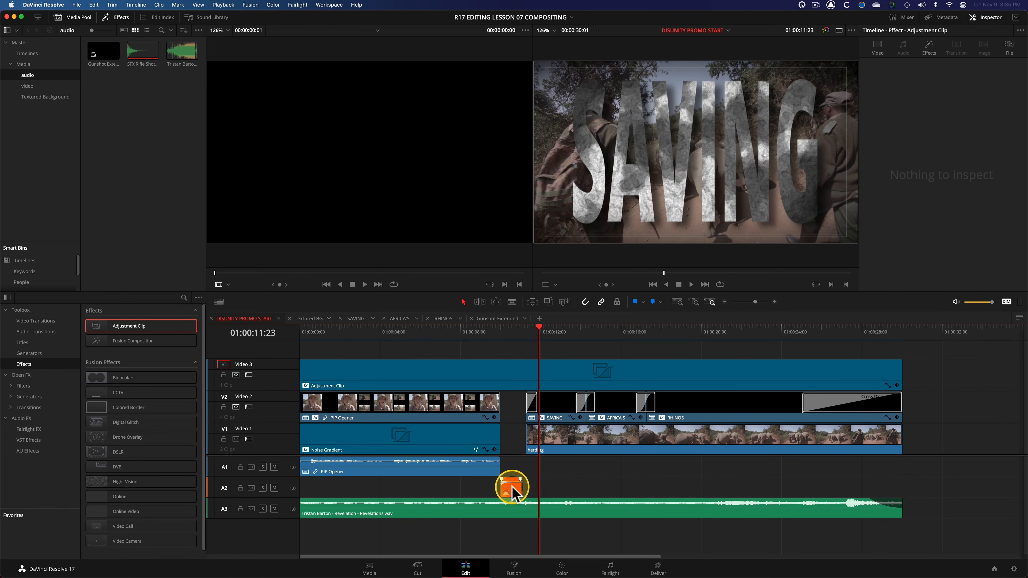
Step: Apply the Fairlight FX Echo to the Gunshot Extended clip with Delay Time 0, Feedback 52 and Dry/Wet 100
left_click(512, 494)
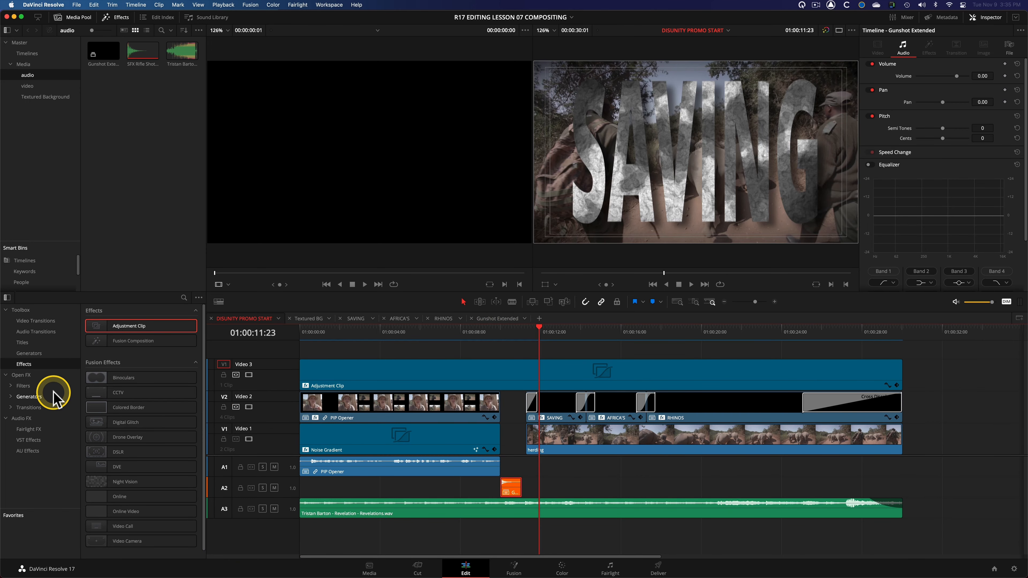
left_click(48, 429)
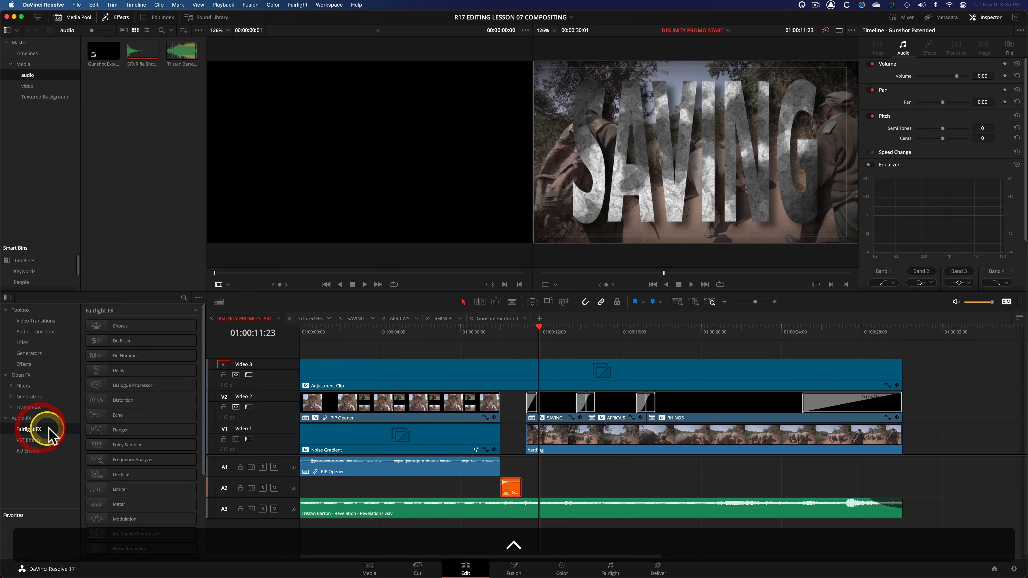
left_click_drag(115, 415, 510, 490)
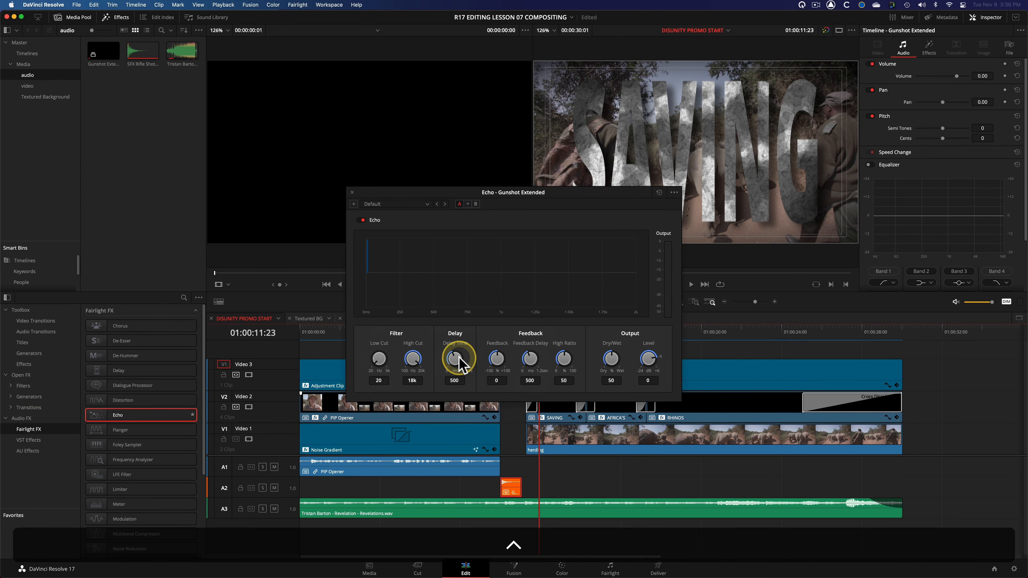
left_click_drag(459, 361, 371, 374)
left_click_drag(497, 359, 525, 361)
left_click_drag(612, 359, 716, 359)
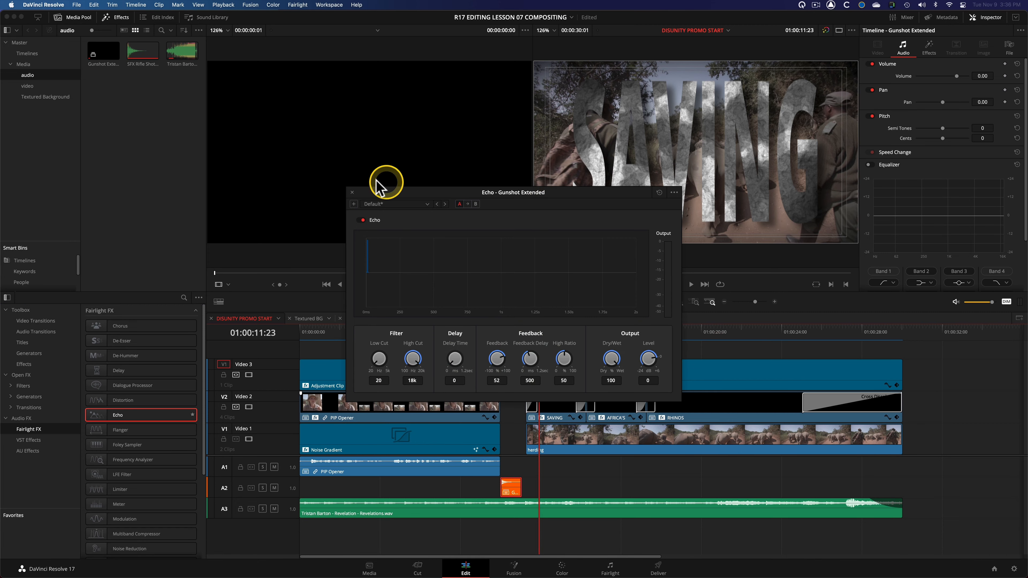
left_click_drag(379, 192, 321, 113)
Step: Extend the Gunshot Extended clip, play it to hear the echo tail, and trim its end to about 01:00:14:04
left_click_drag(521, 488, 605, 488)
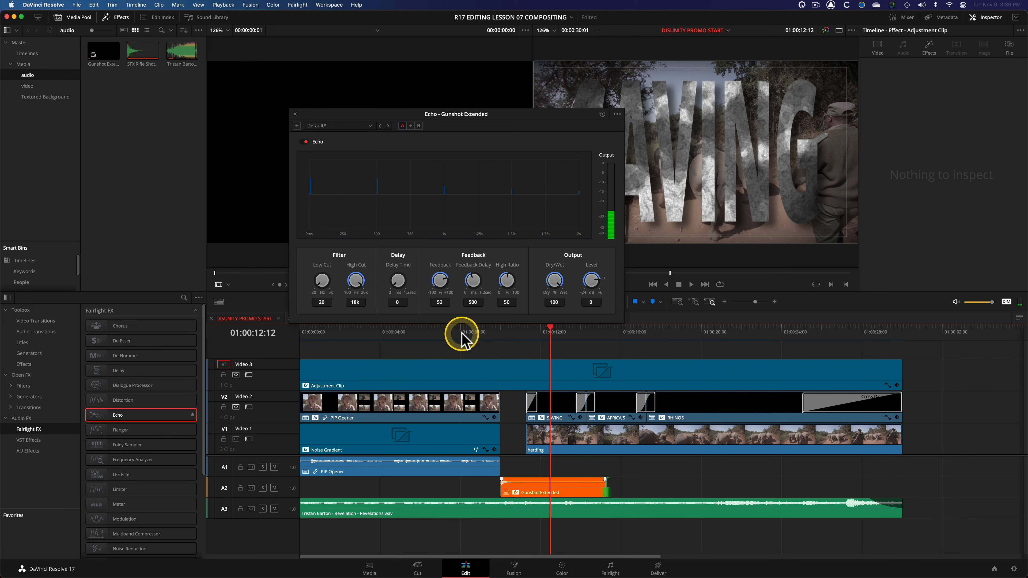
left_click(462, 334)
key("space")
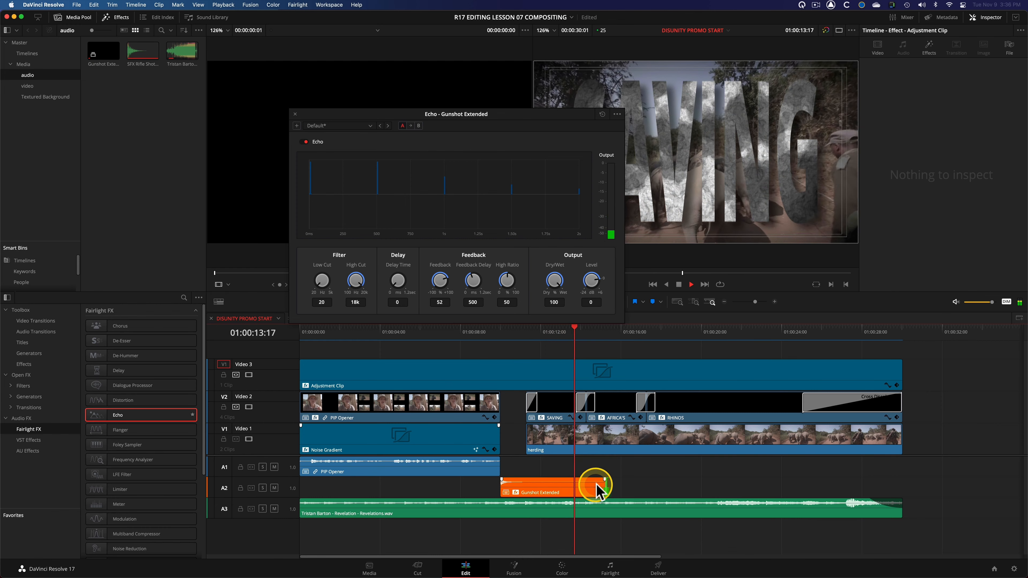
key("space")
left_click_drag(607, 486, 584, 489)
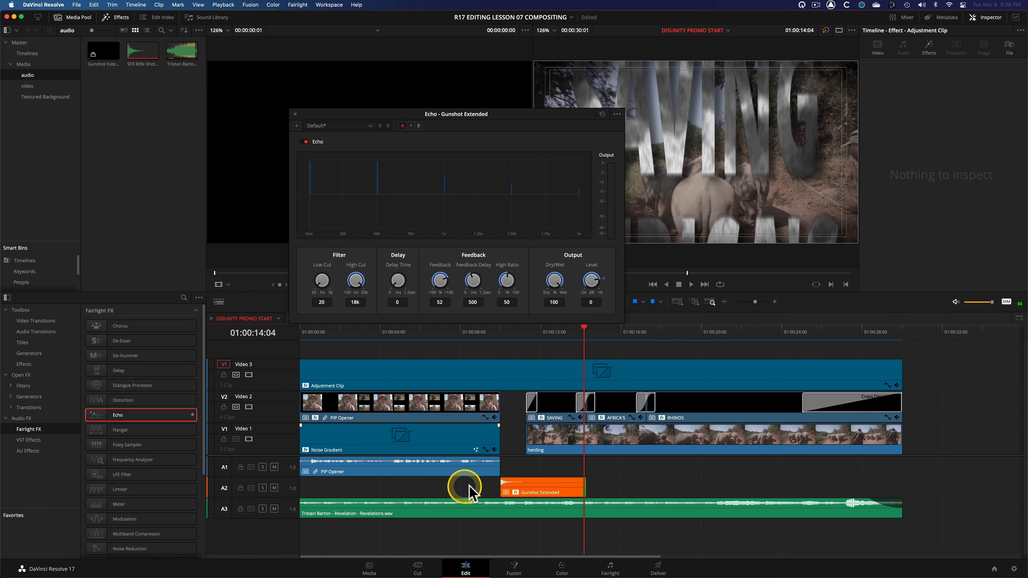
Step: Play the timeline from 01:00:09:00 through the gunshot into the SAVING title to check the trimmed echo
left_click_drag(579, 330, 480, 337)
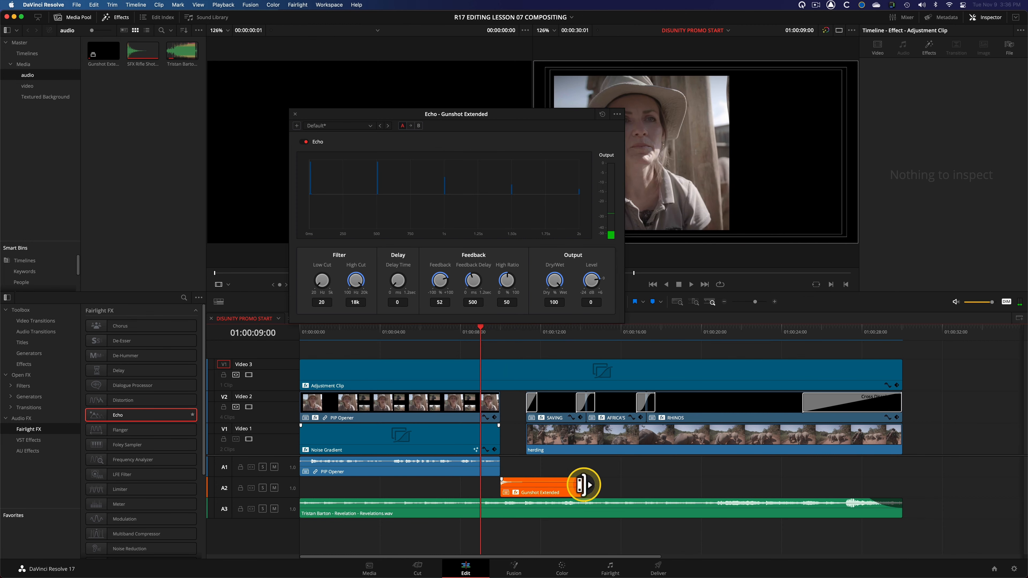
key("space")
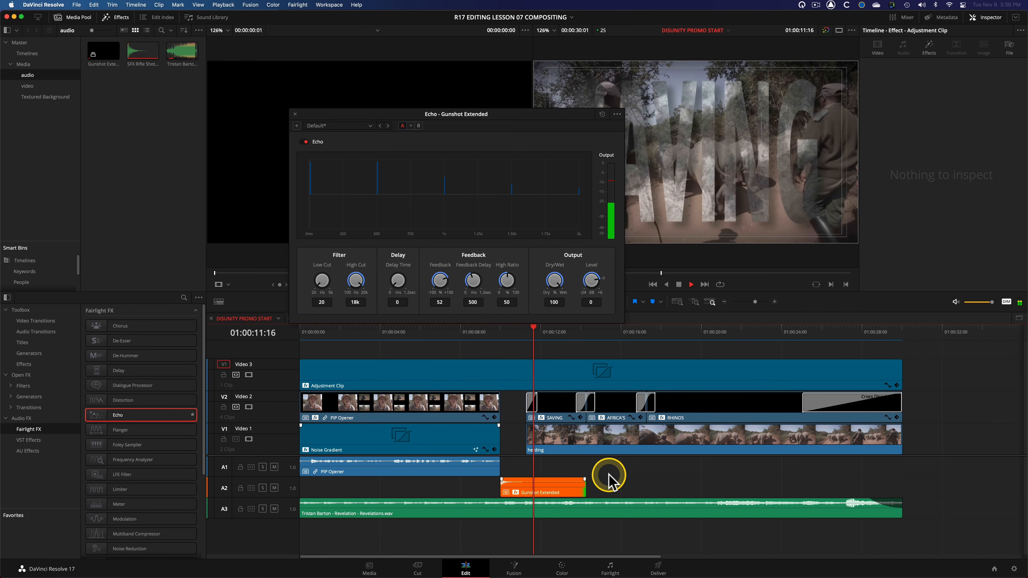
left_click(691, 283)
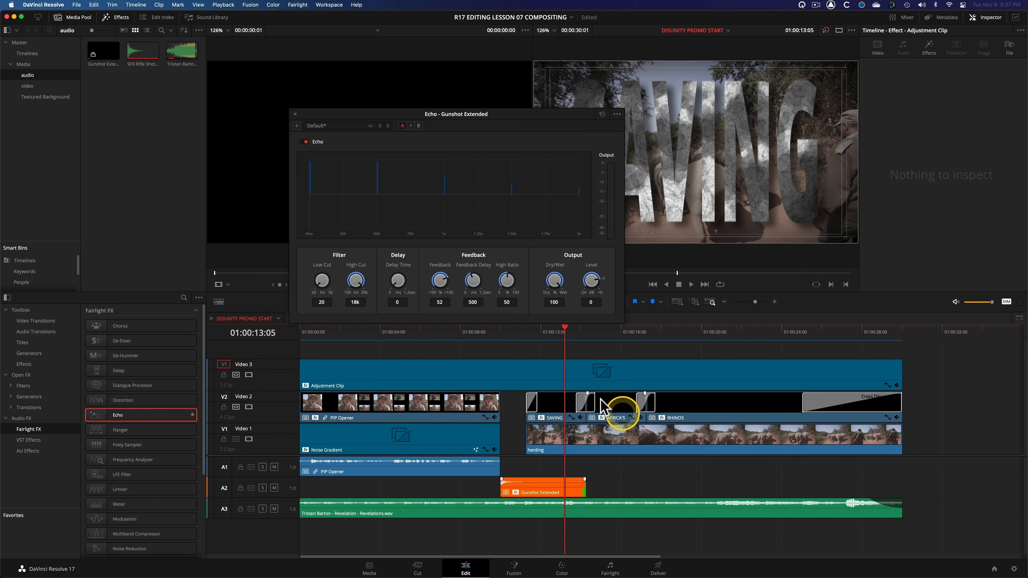
Step: Combine all clips in the timeline into a compound clip named Opener Mixdown
left_click(438, 353)
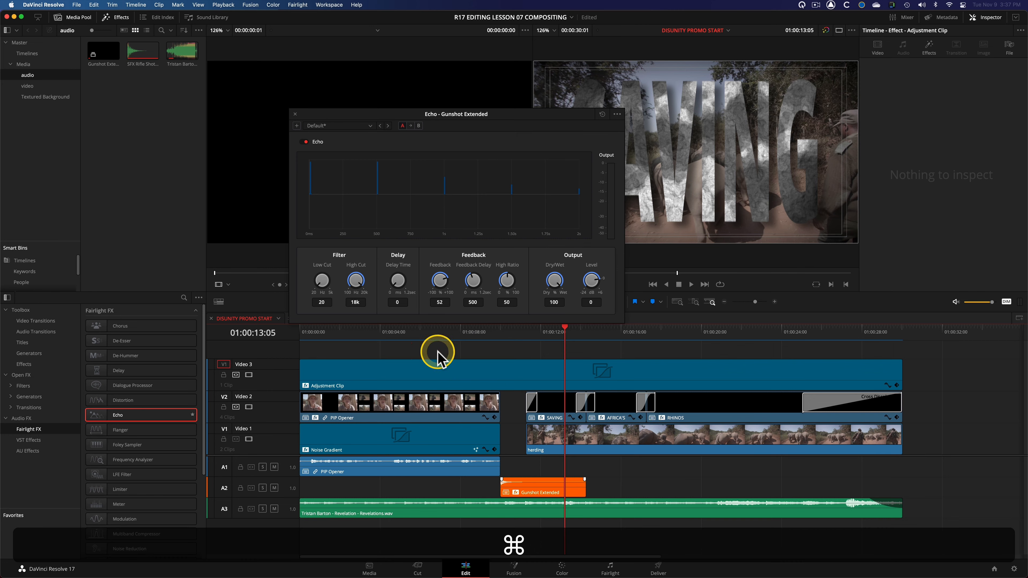
key("super+a")
left_click(704, 377)
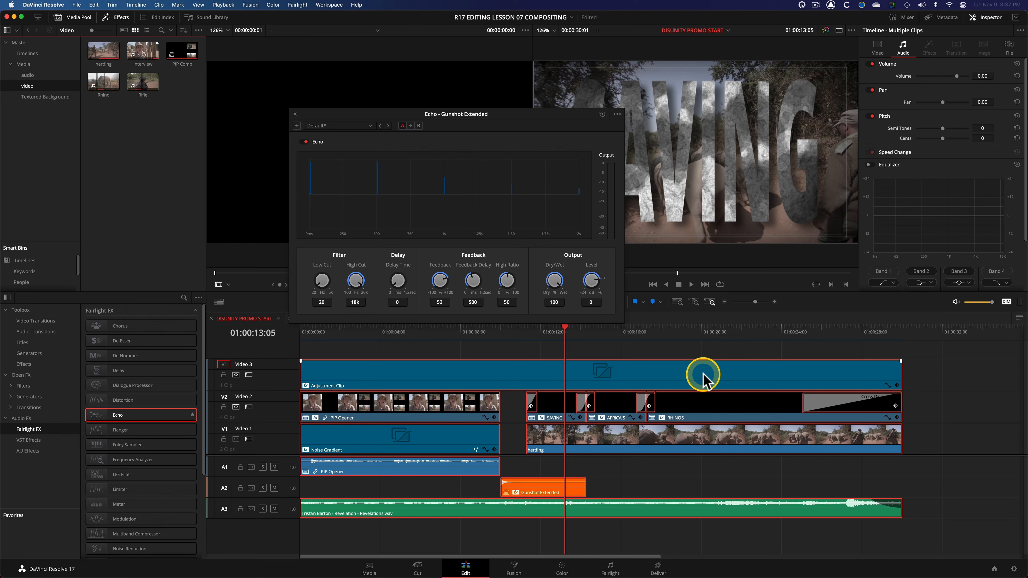
right_click(705, 376)
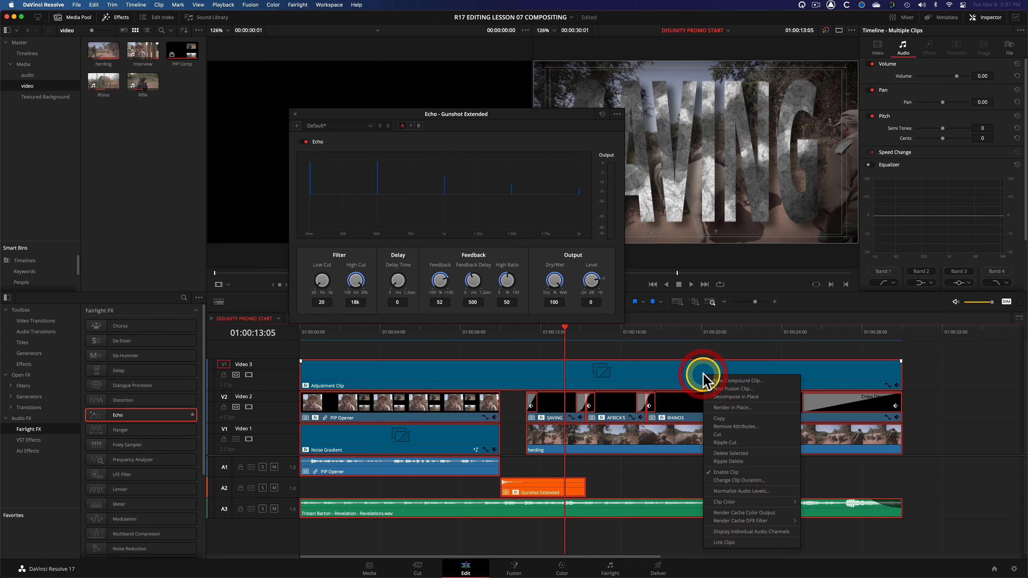
left_click(718, 381)
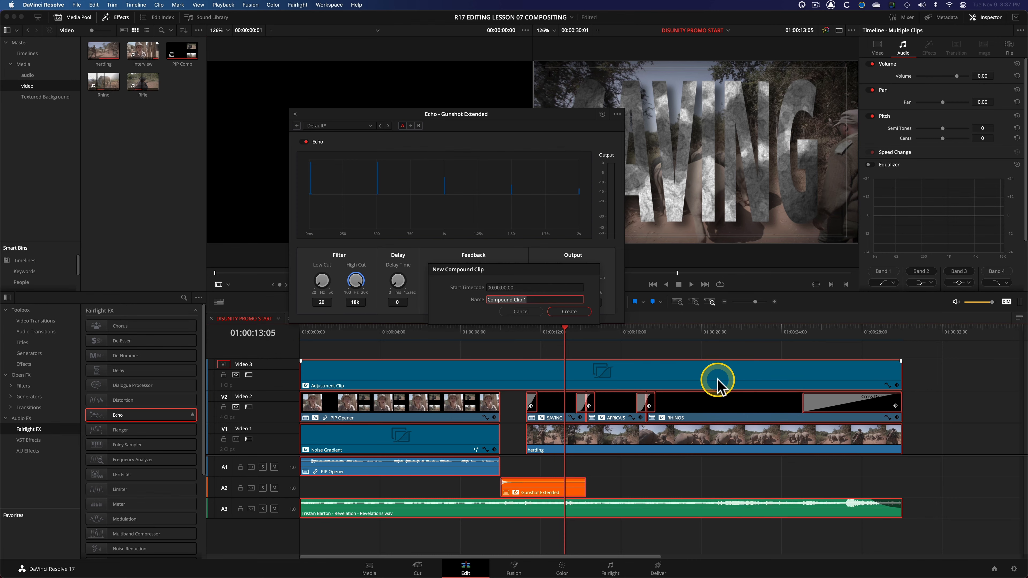
type("Opener Mixdown")
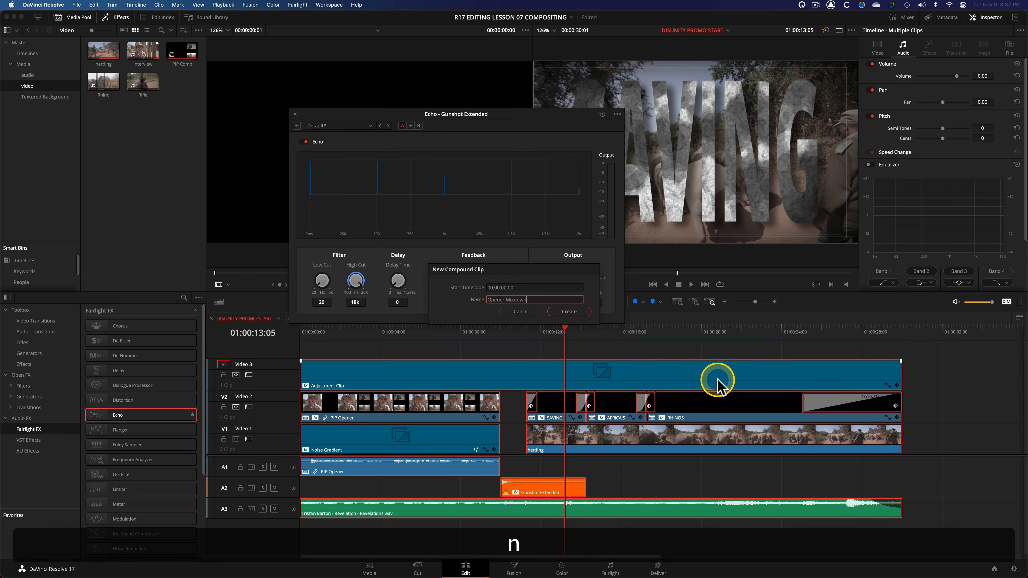
key("Return")
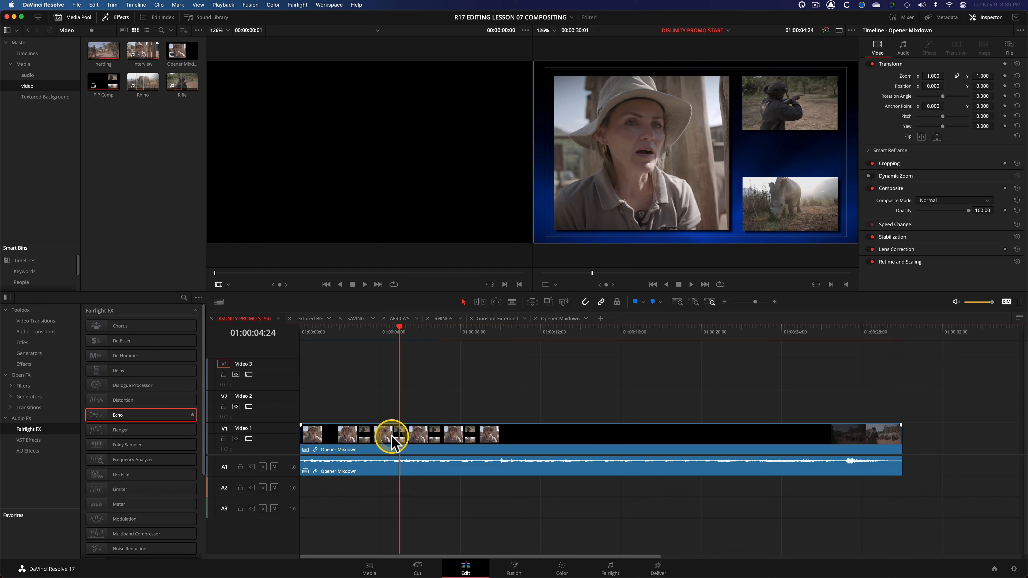
Step: Start Render in Place for the Opener Mixdown clip as QuickTime, Apple ProRes 422, with video, Fusion and color effects included
right_click(392, 443)
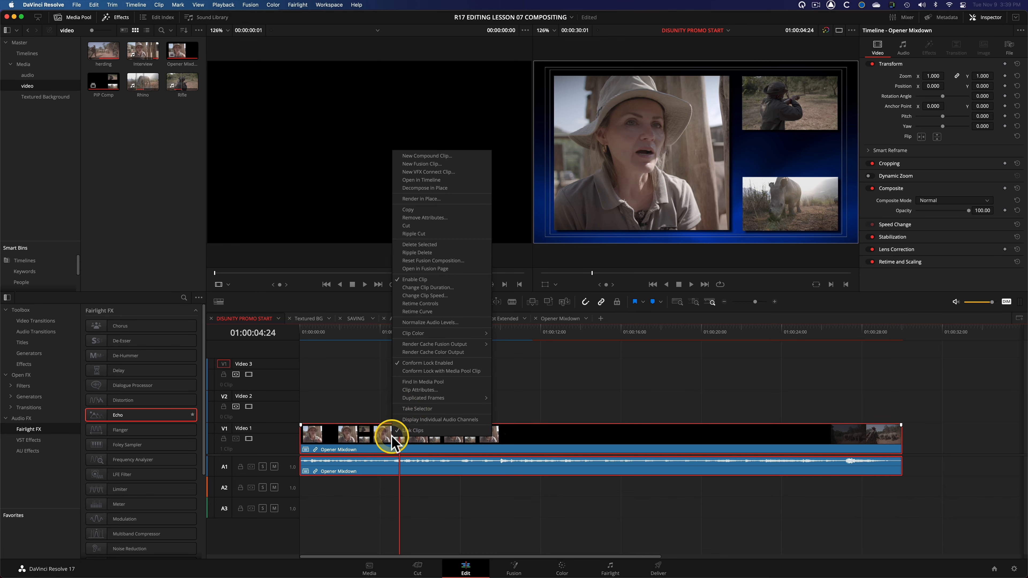
left_click(432, 199)
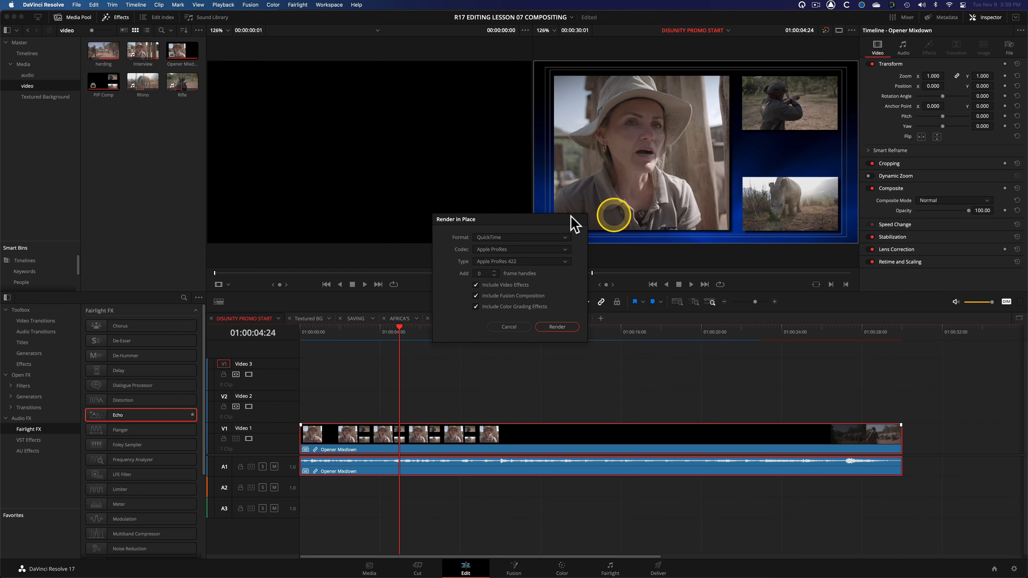
left_click(563, 326)
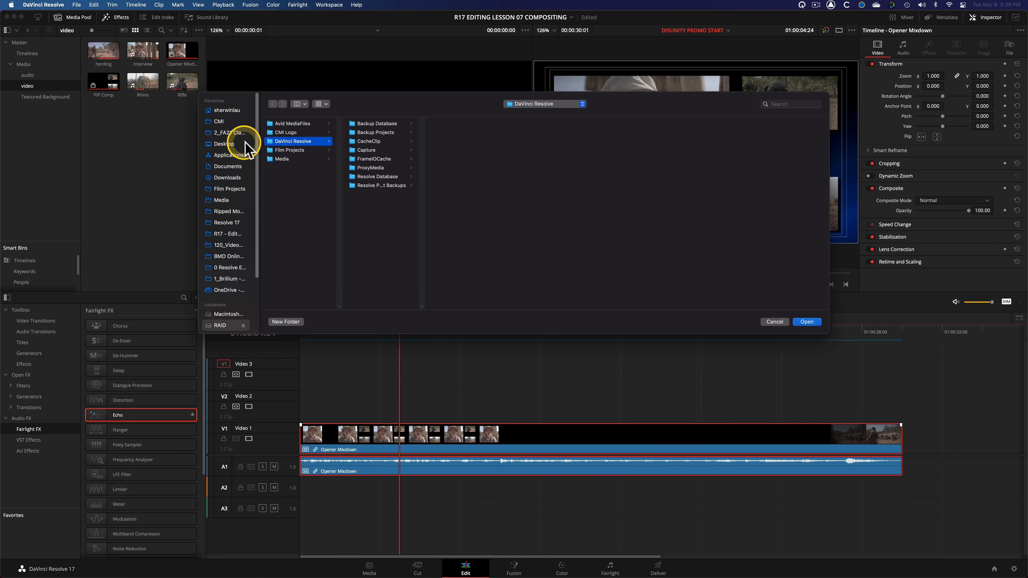
Step: Save the render into the Lesson 07 Compositing folder under Media, R17 Editing, Lessons
left_click(233, 203)
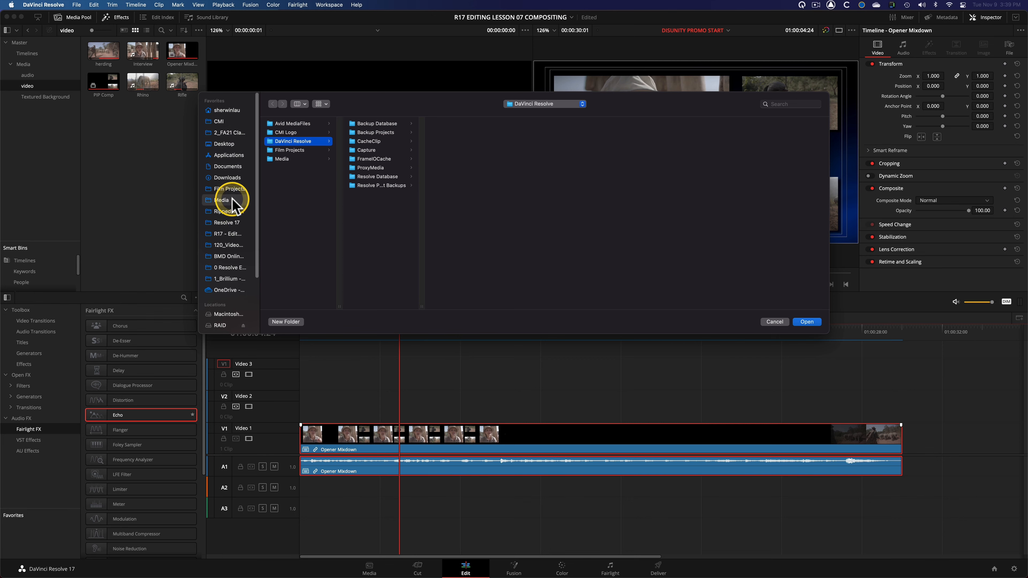
left_click(229, 234)
left_click(310, 132)
left_click(382, 123)
left_click(458, 124)
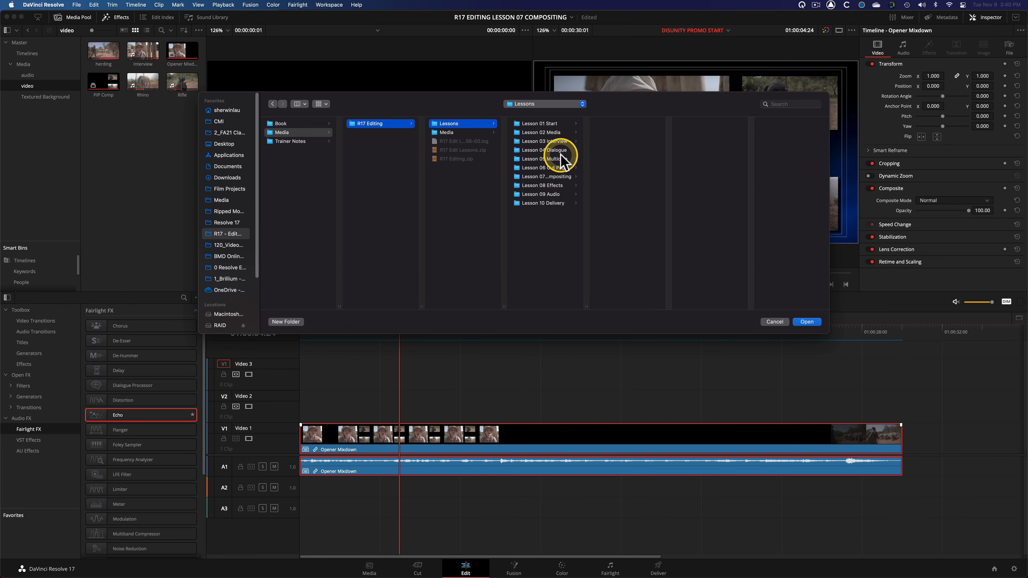
left_click(546, 176)
left_click(807, 321)
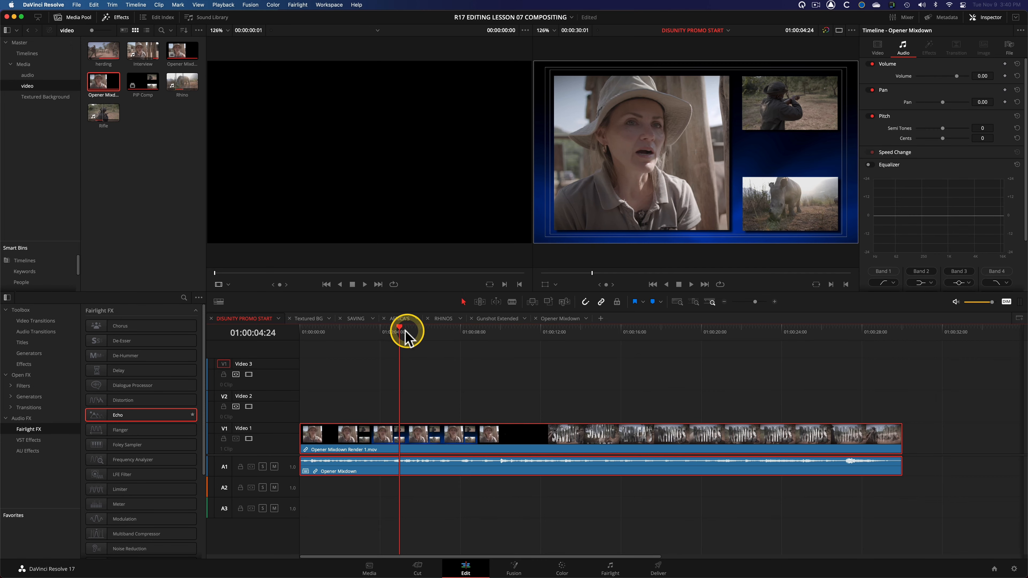
Step: Scrub through the rendered Opener Mixdown clip to check its playback, stopping on the SAVING title at 01:00:11:22
left_click(424, 330)
left_click_drag(640, 334, 538, 357)
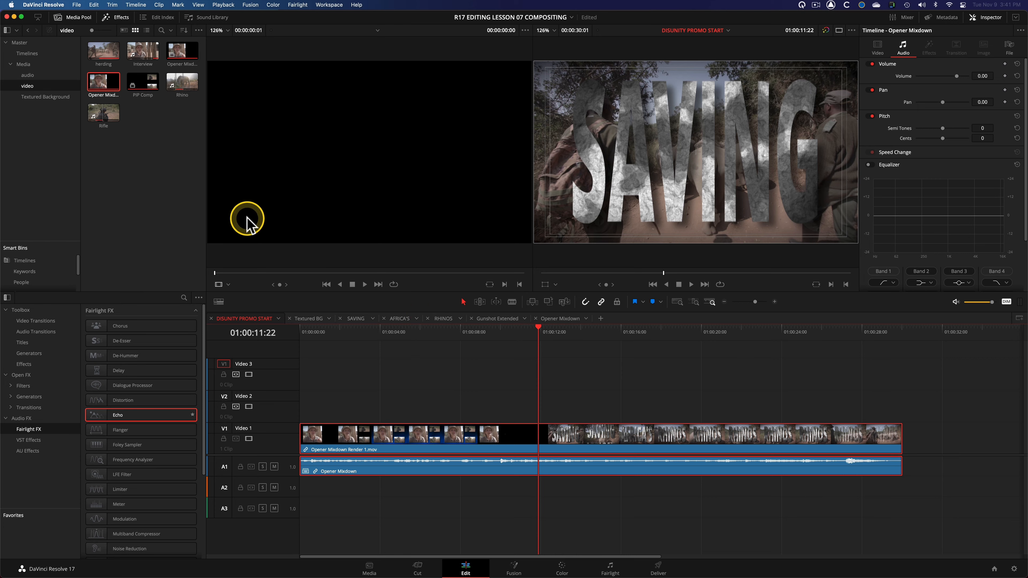
Step: Decompose the rendered Opener Mixdown clip on Video 1 back to its original compound clip
left_click(170, 119)
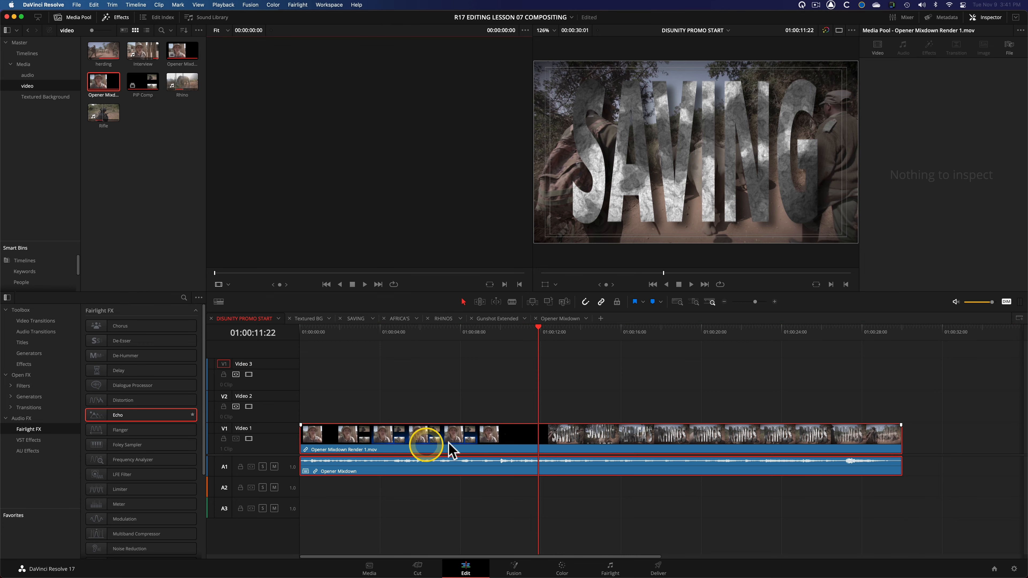
right_click(522, 440)
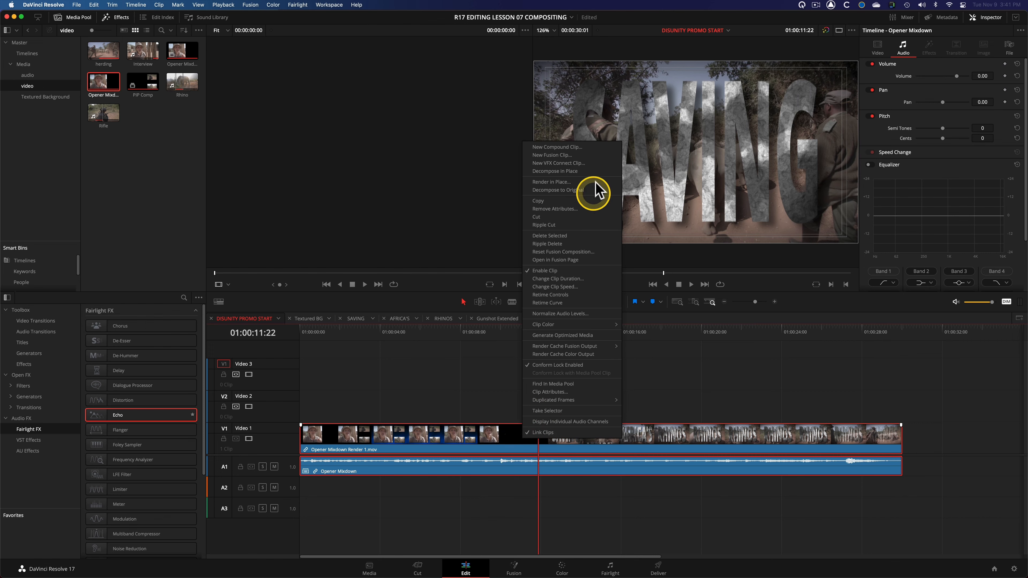
left_click(558, 190)
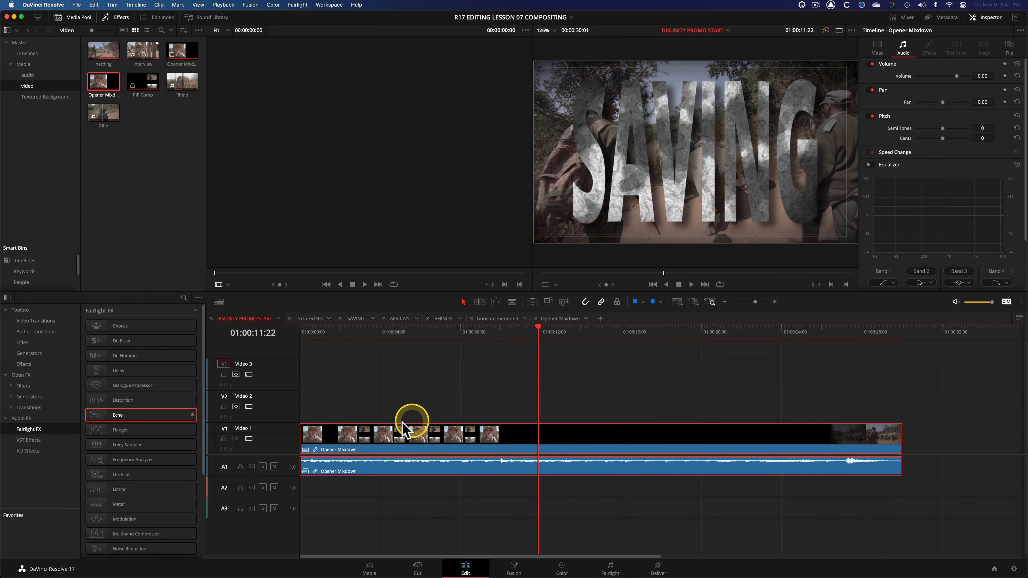
key("ctrl")
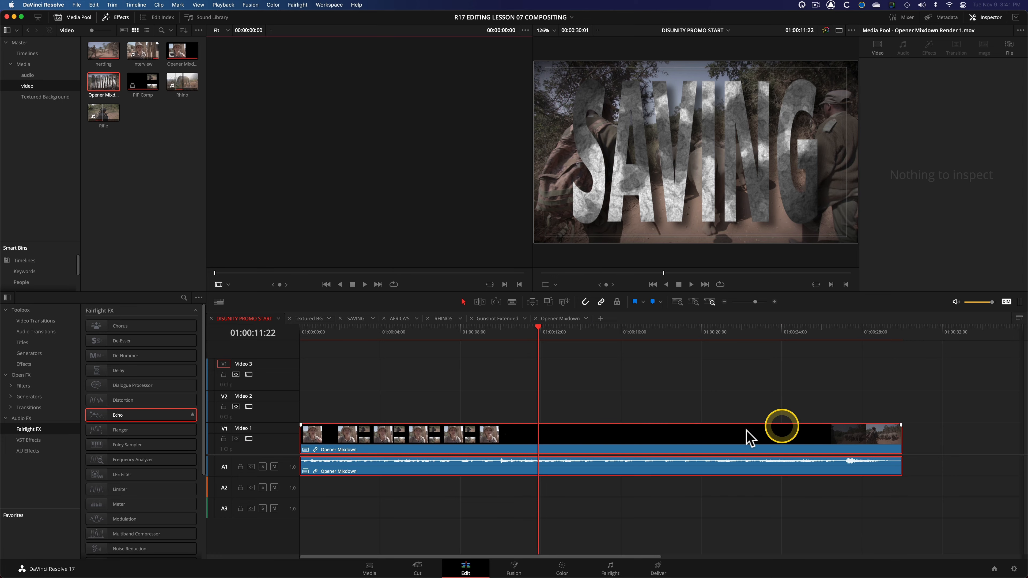
Step: Open the Opener Mixdown compound clip's own timeline and scrub through its layers, stopping on the RHINOS title at 00:00:18:15
left_click(564, 318)
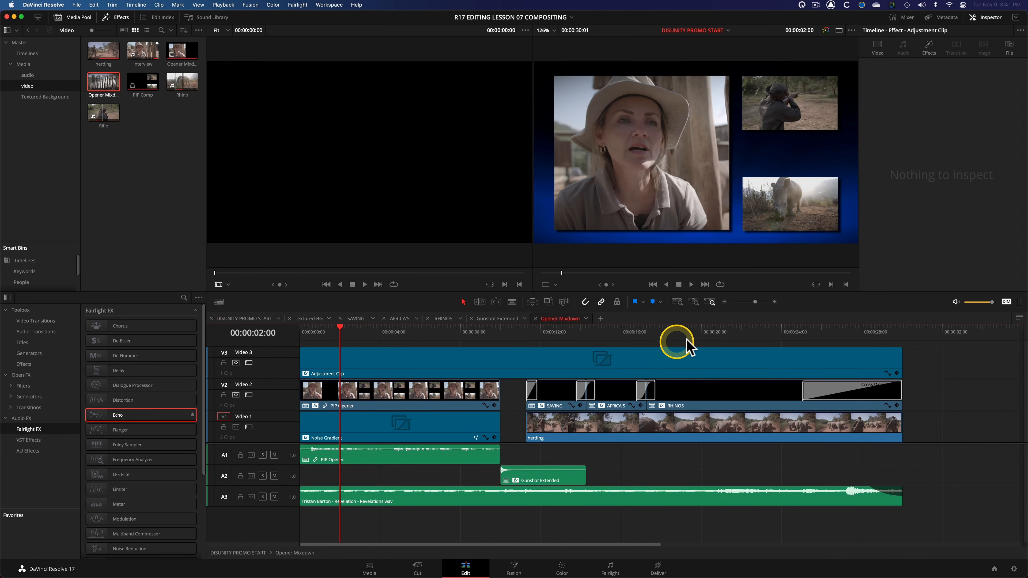
left_click_drag(688, 330, 828, 332)
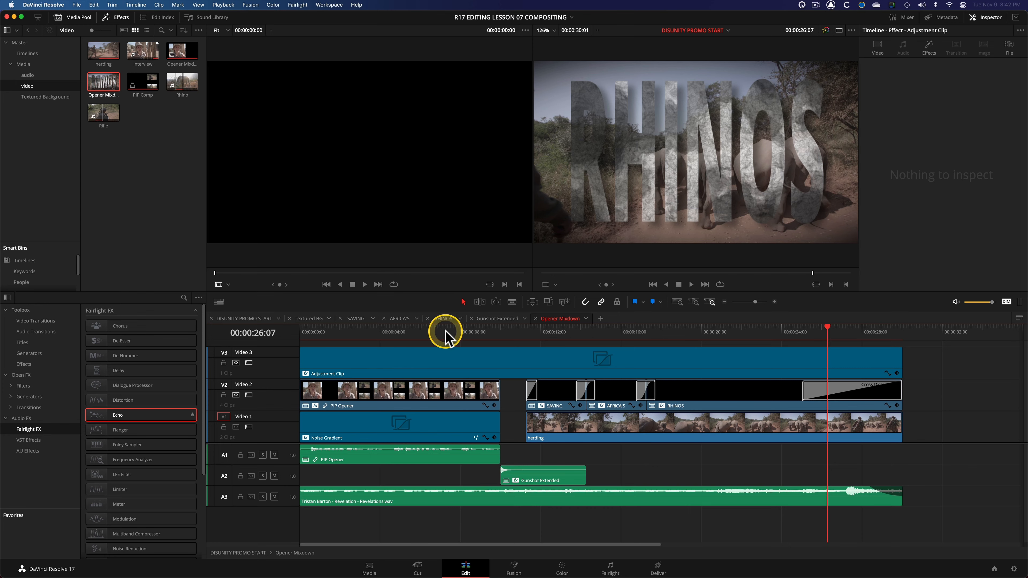
left_click_drag(445, 332, 419, 332)
left_click(673, 330)
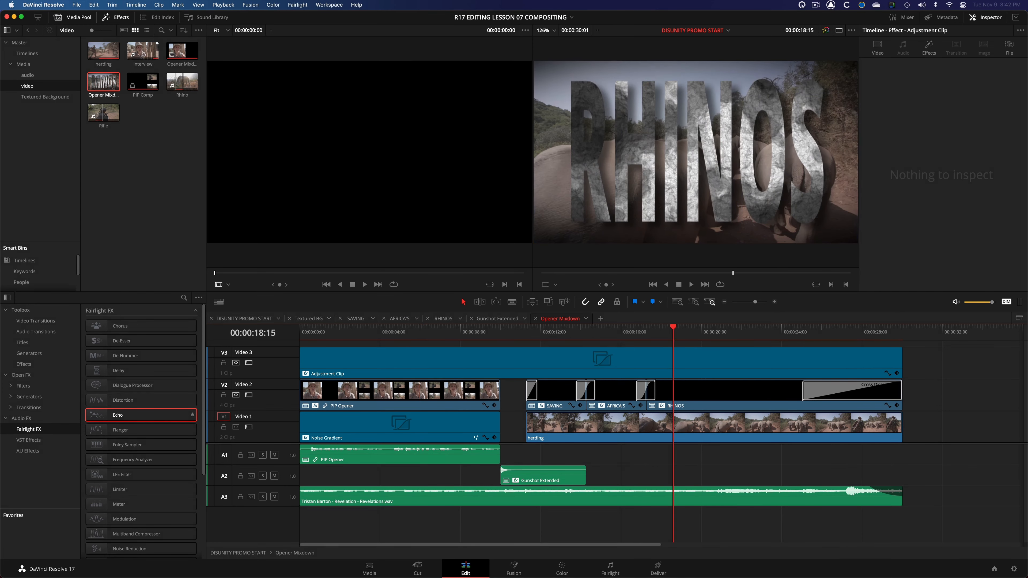